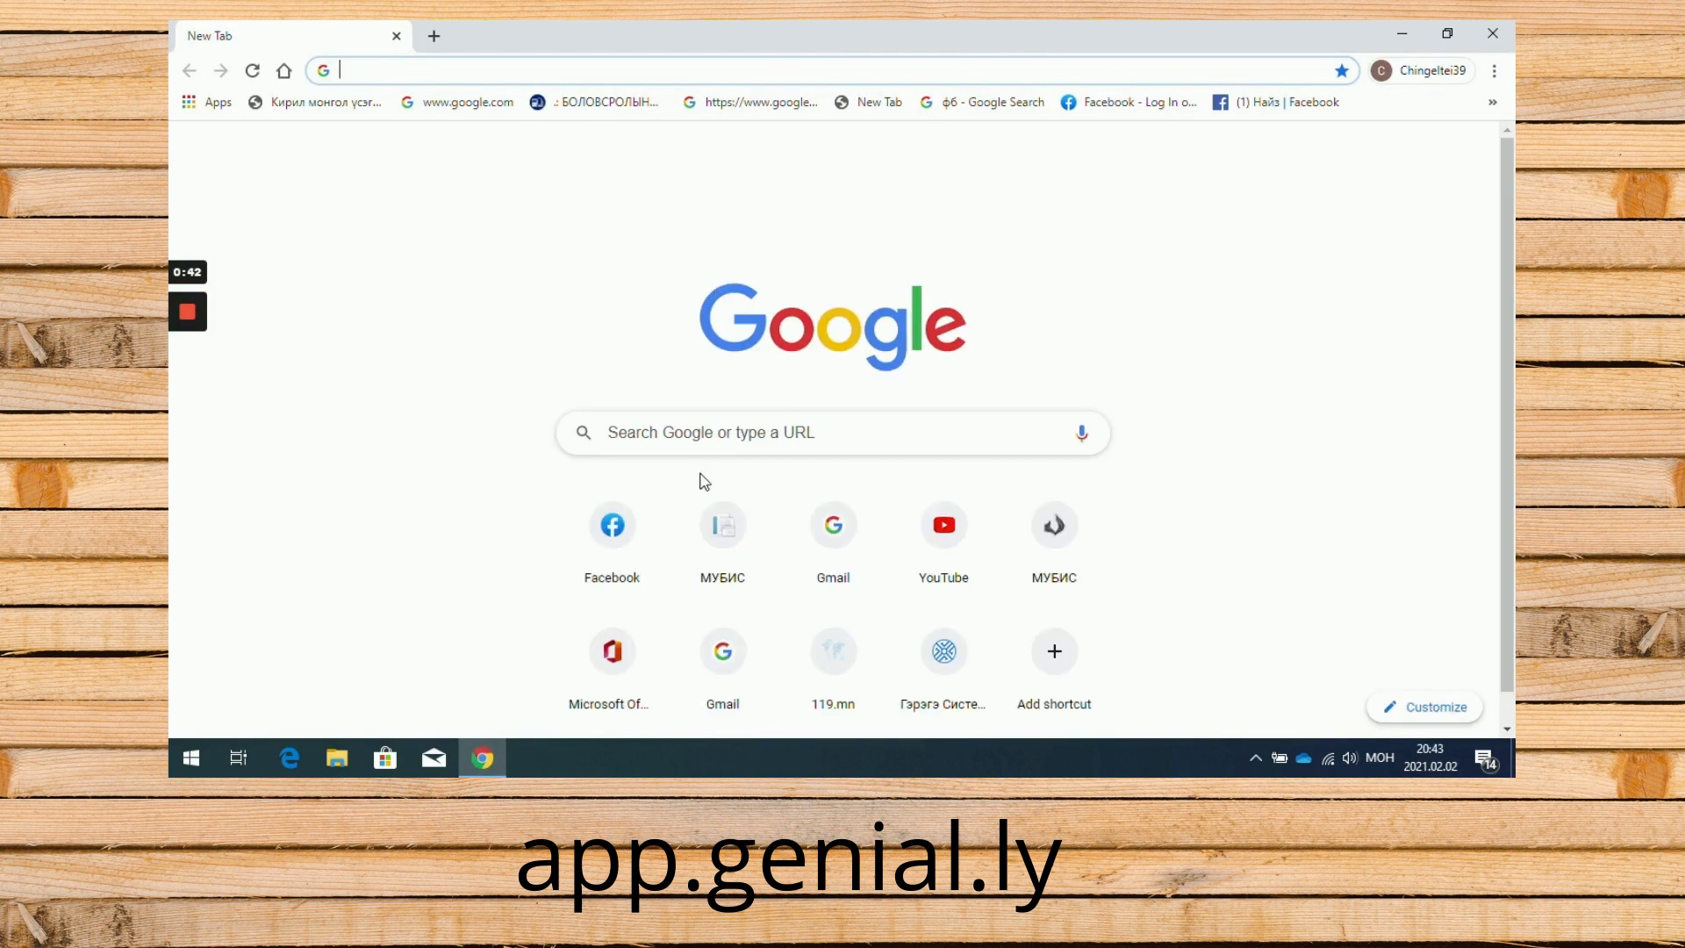
- Switch the keyboard input to English and search Google for "app.genial"
{"action": "left_click", "coordinate": [615, 432]}
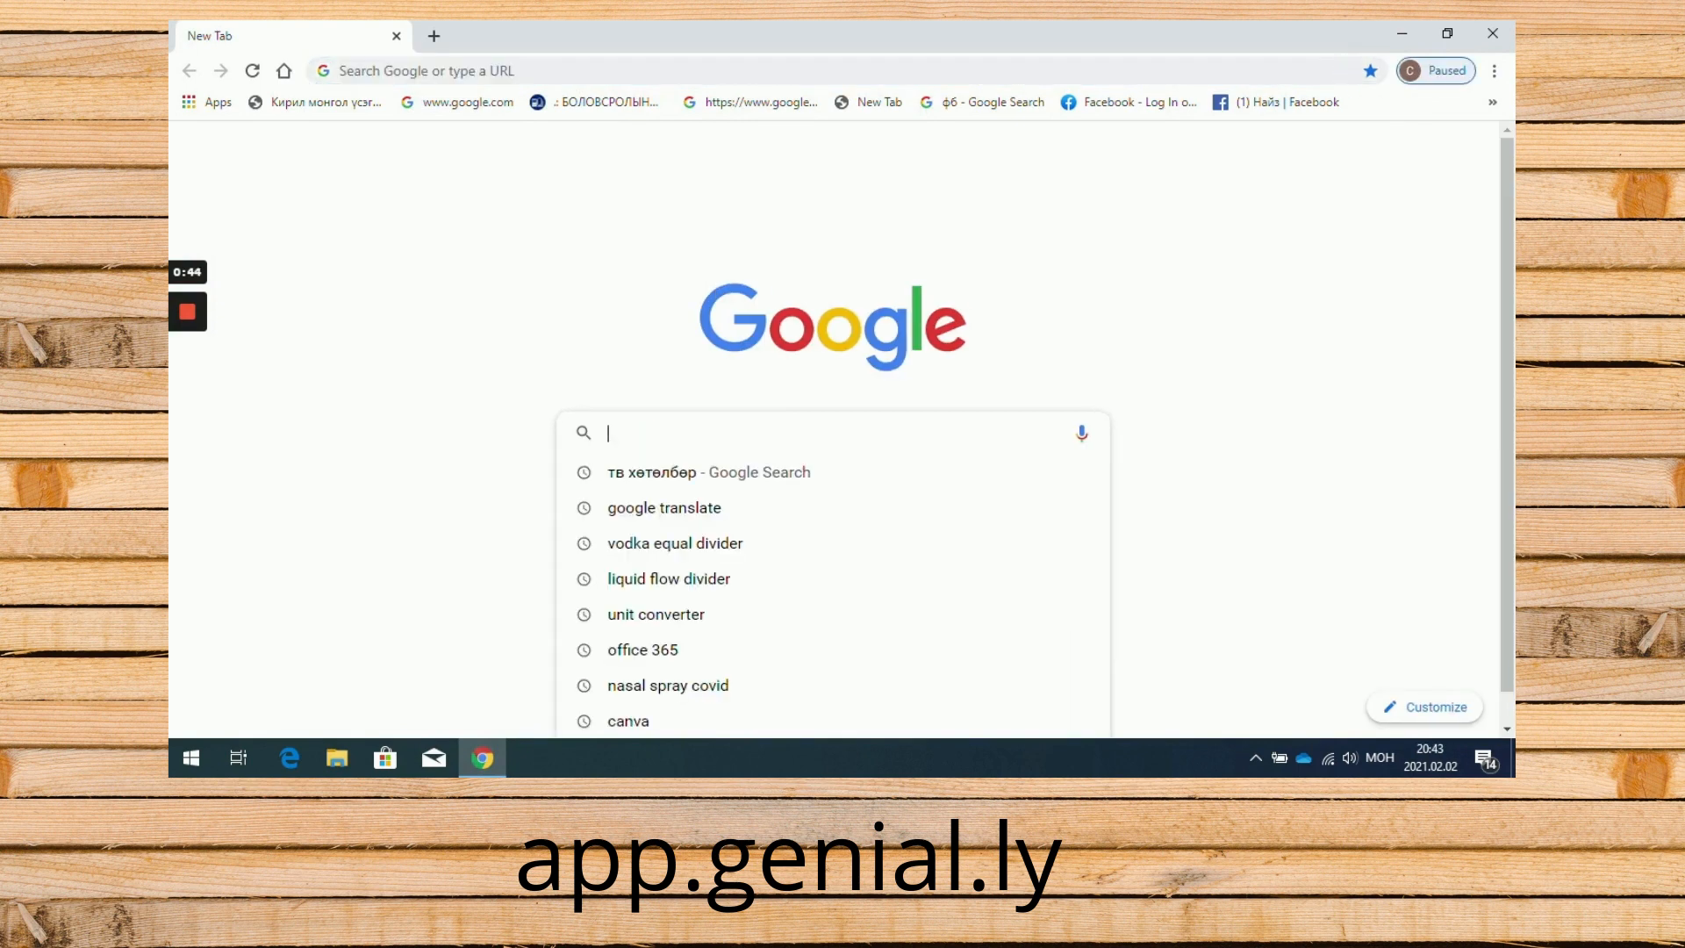
{"action": "type", "text": "йзз"}
{"action": "key", "text": "BackSpace"}
{"action": "key", "text": "BackSpace"}
{"action": "key", "text": "BackSpace"}
{"action": "key", "text": "alt+shift"}
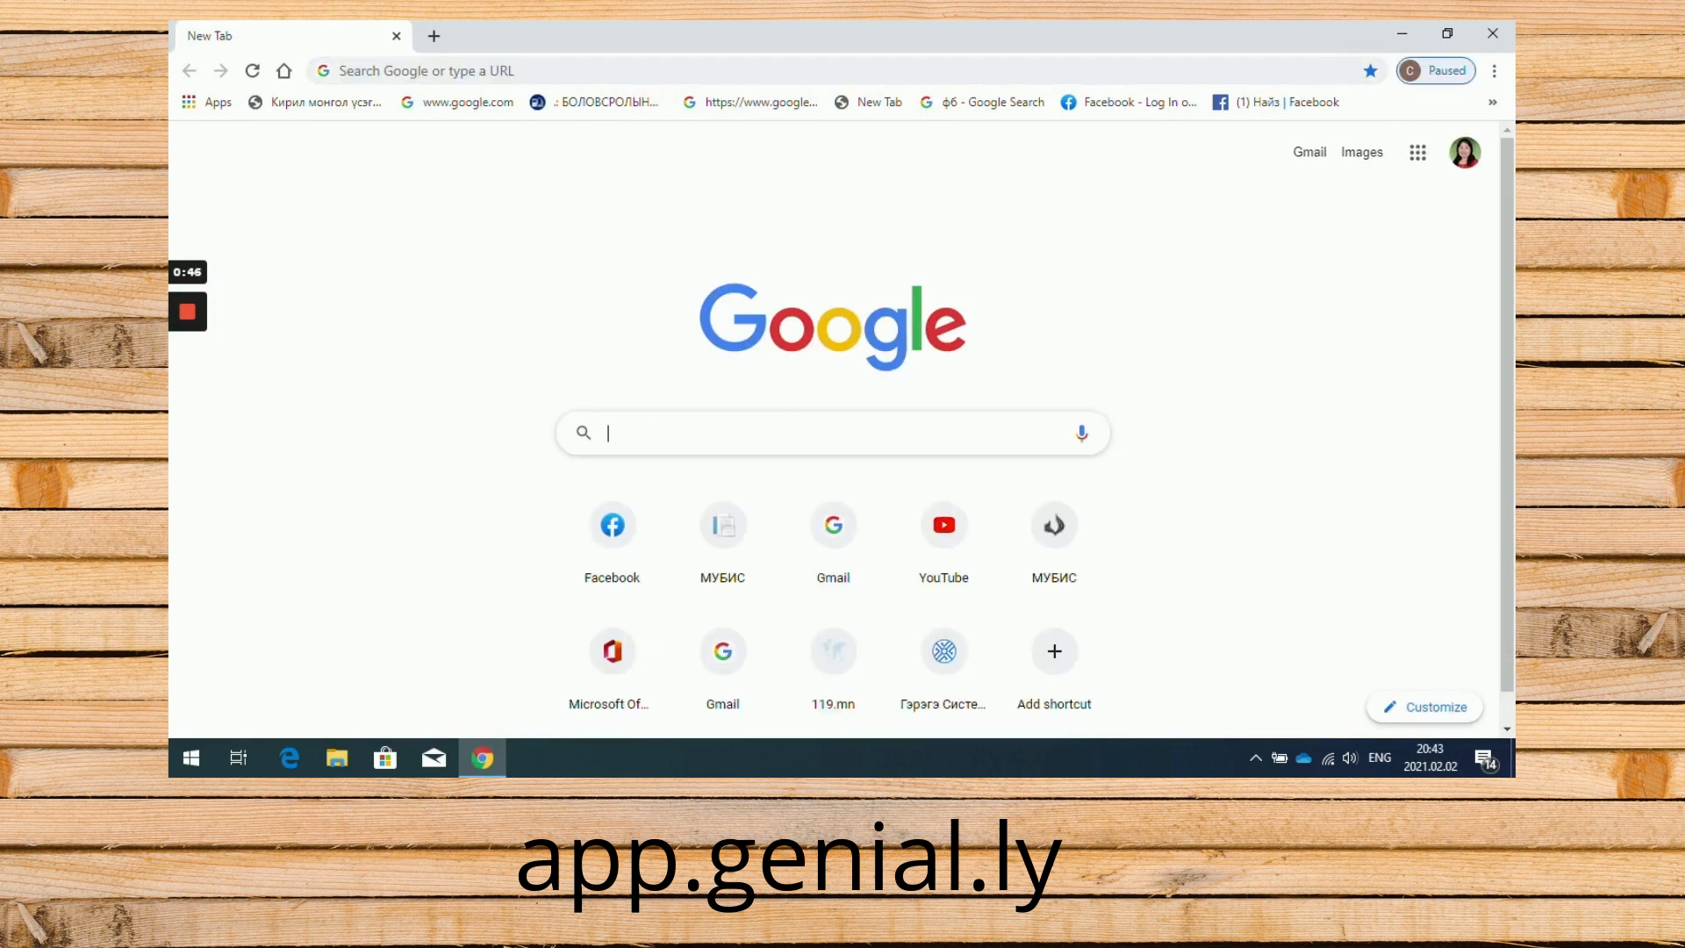
{"action": "type", "text": "app"}
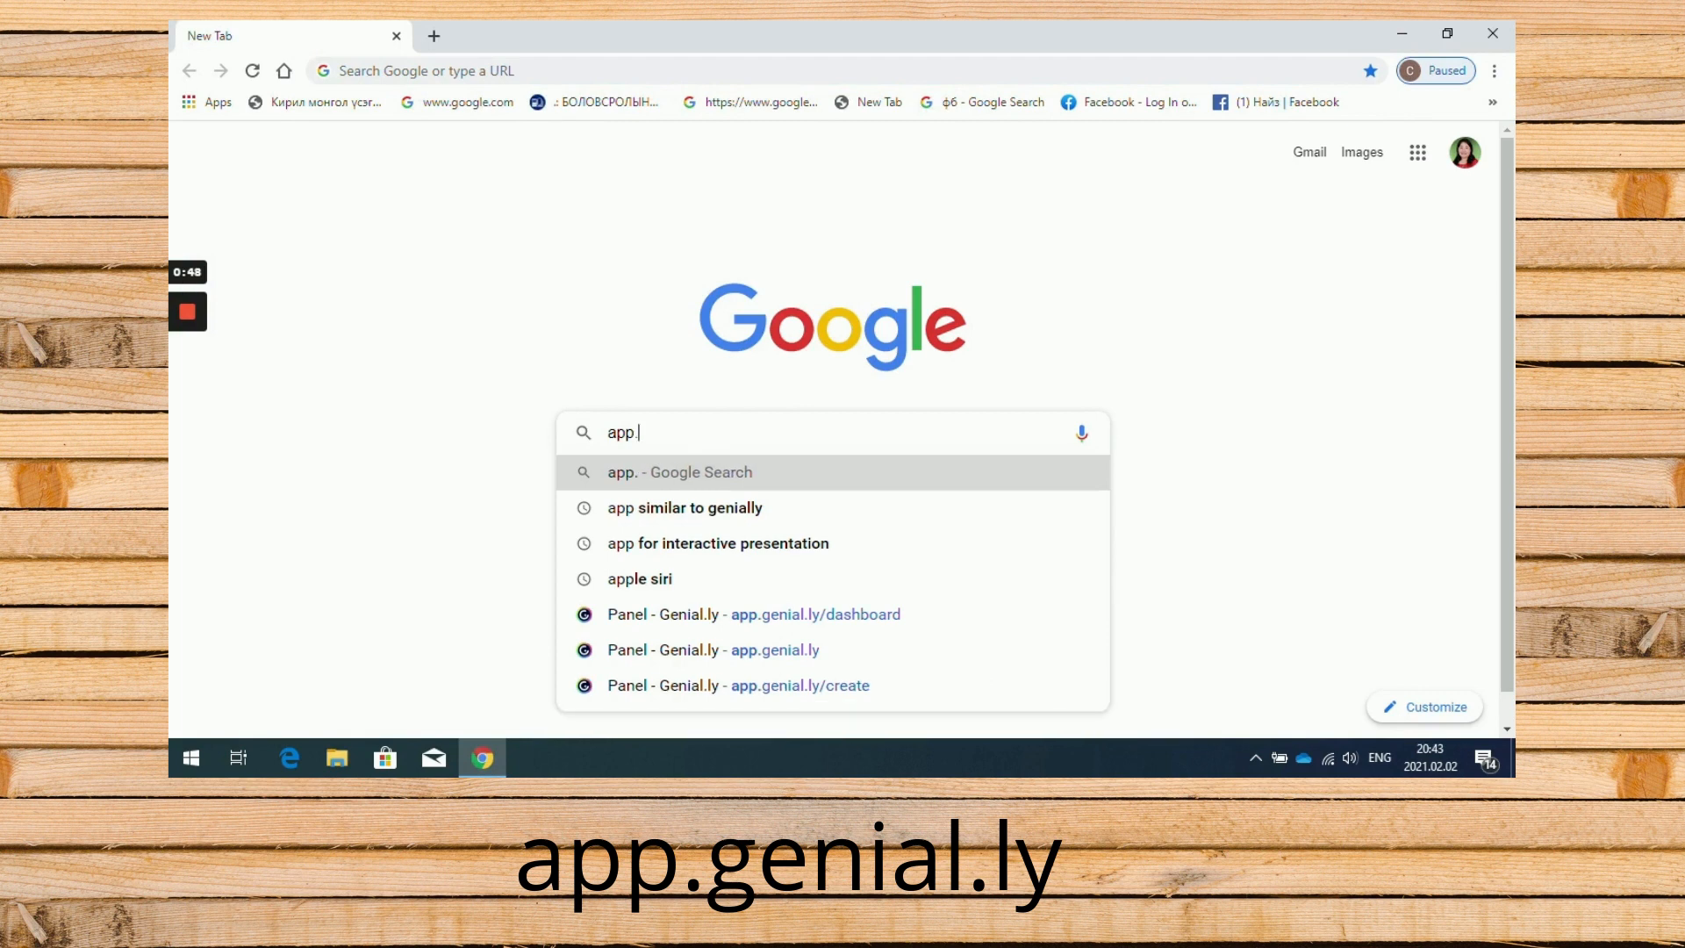
{"action": "type", "text": ".geni"}
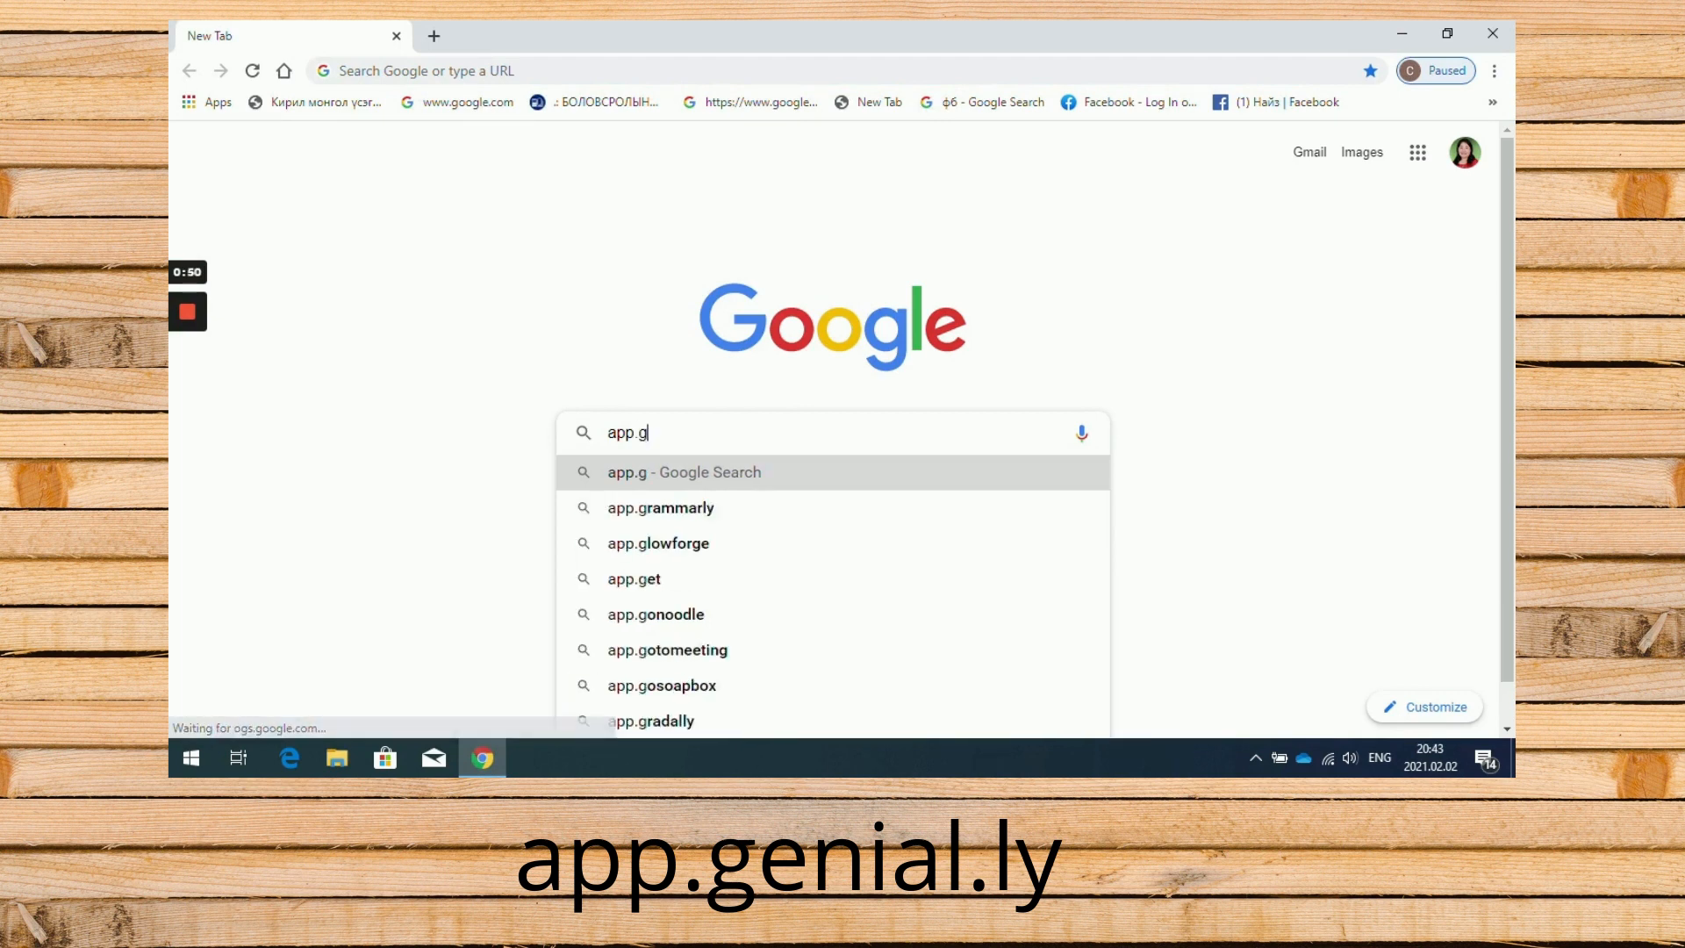
{"action": "key", "text": "BackSpace"}
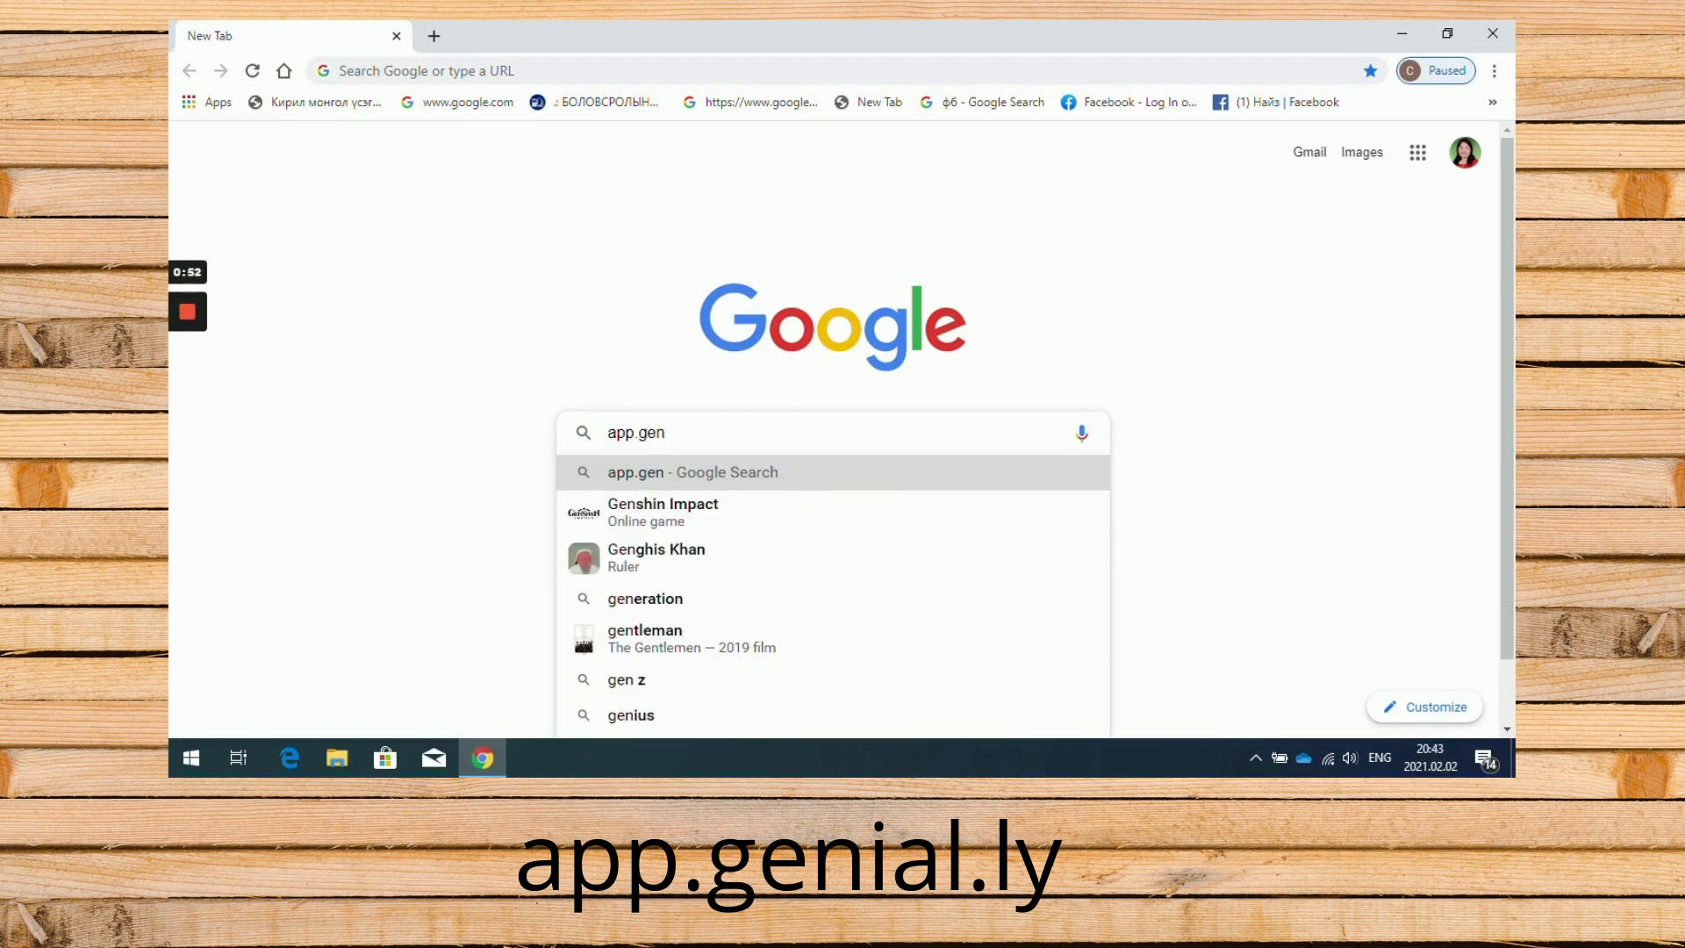
{"action": "type", "text": "ia"}
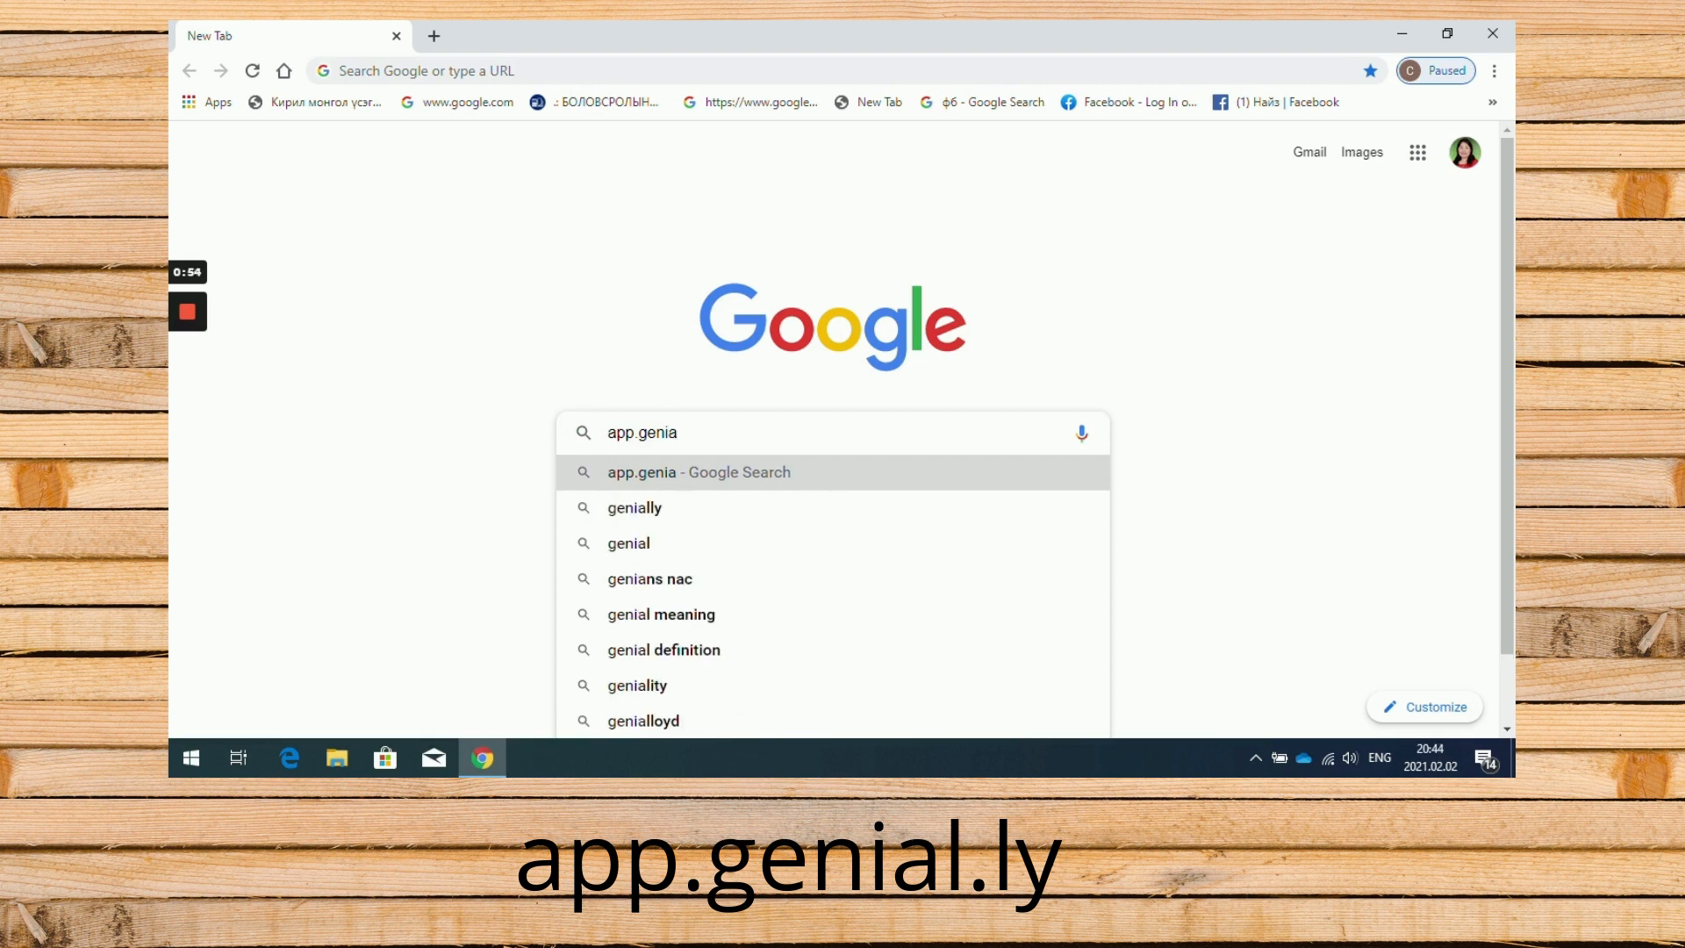
{"action": "type", "text": "l"}
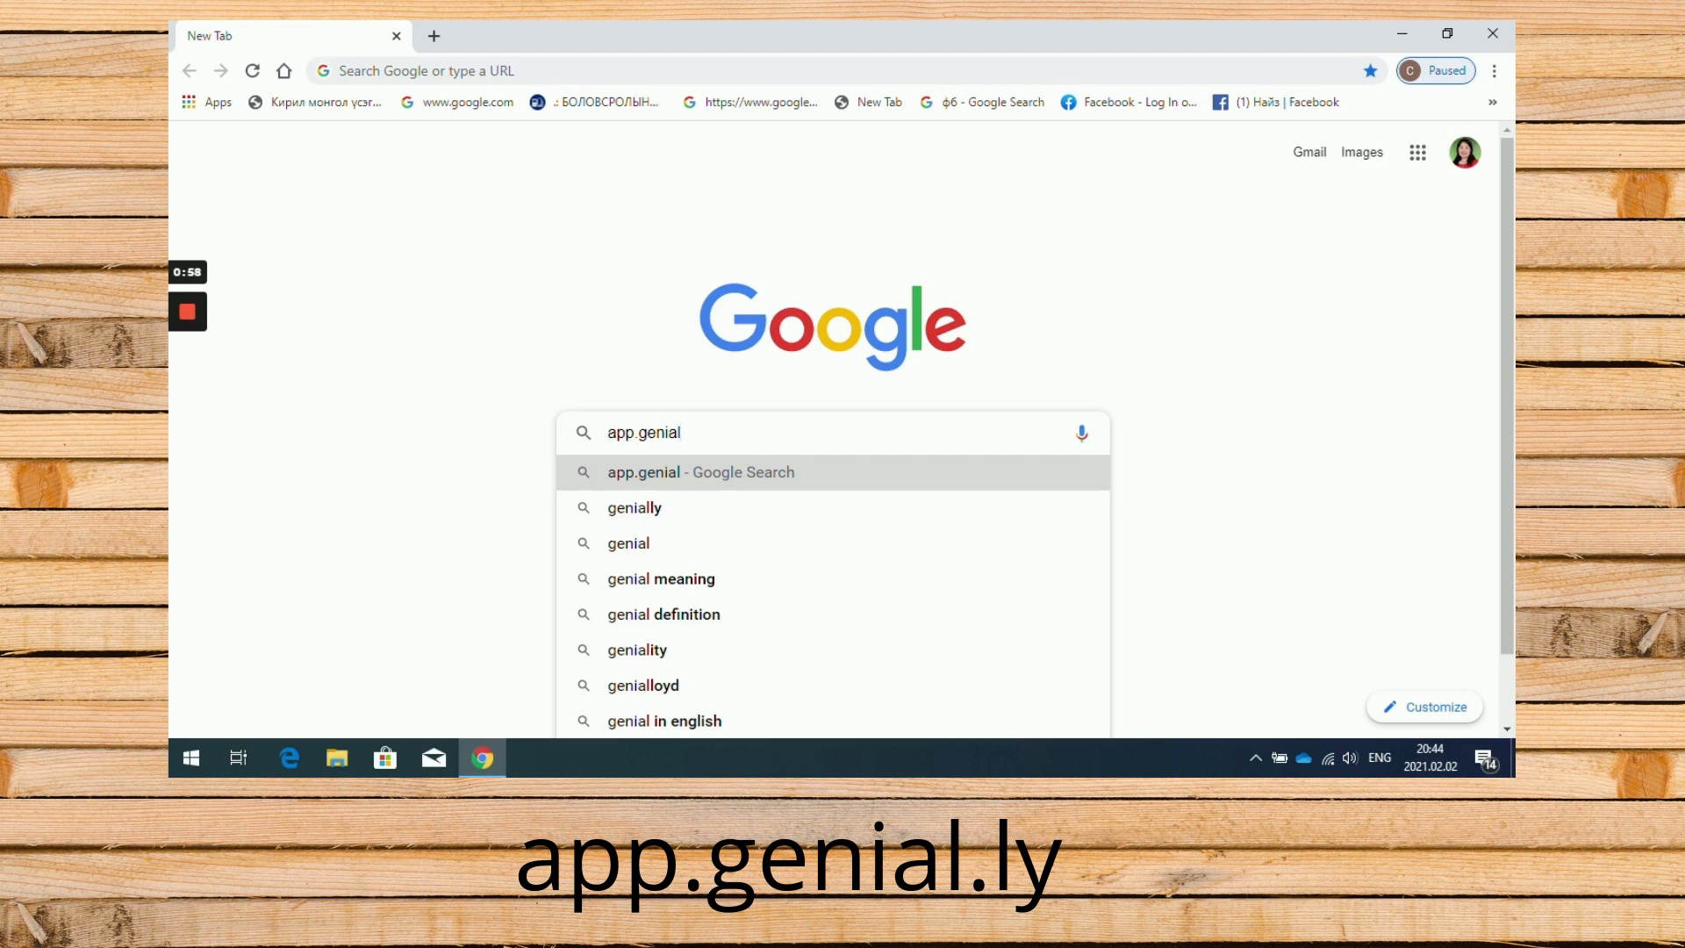
{"action": "key", "text": "Return"}
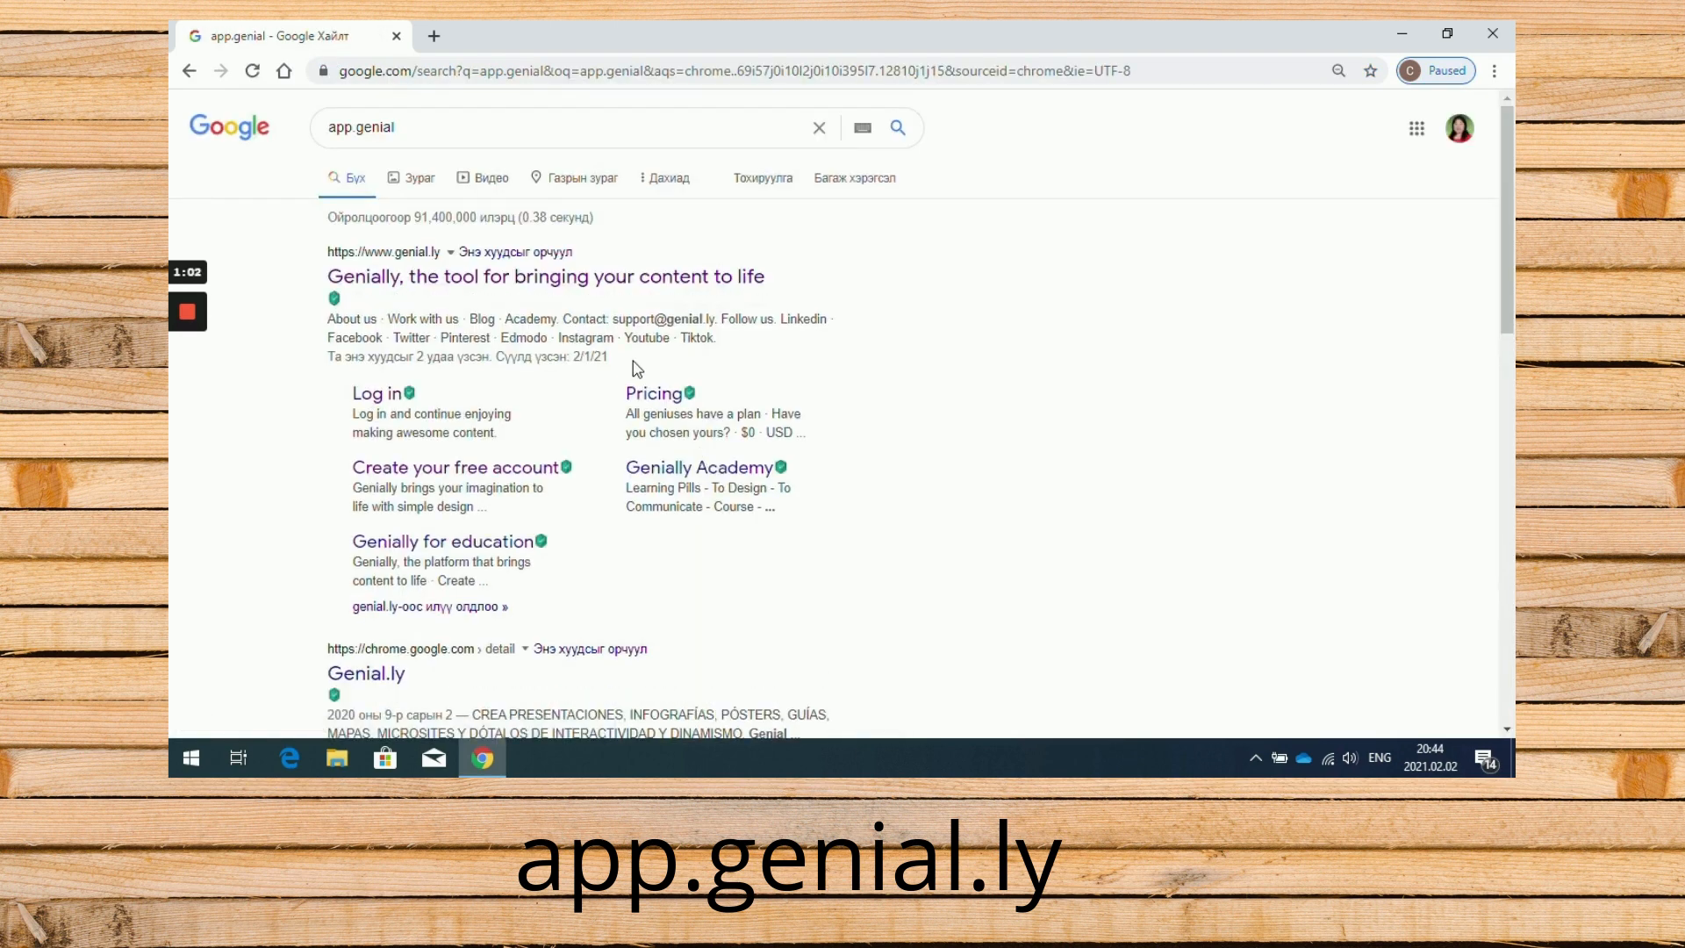
- Open the Genially website from the search results and log in with the Google account
{"action": "left_click", "coordinate": [451, 279]}
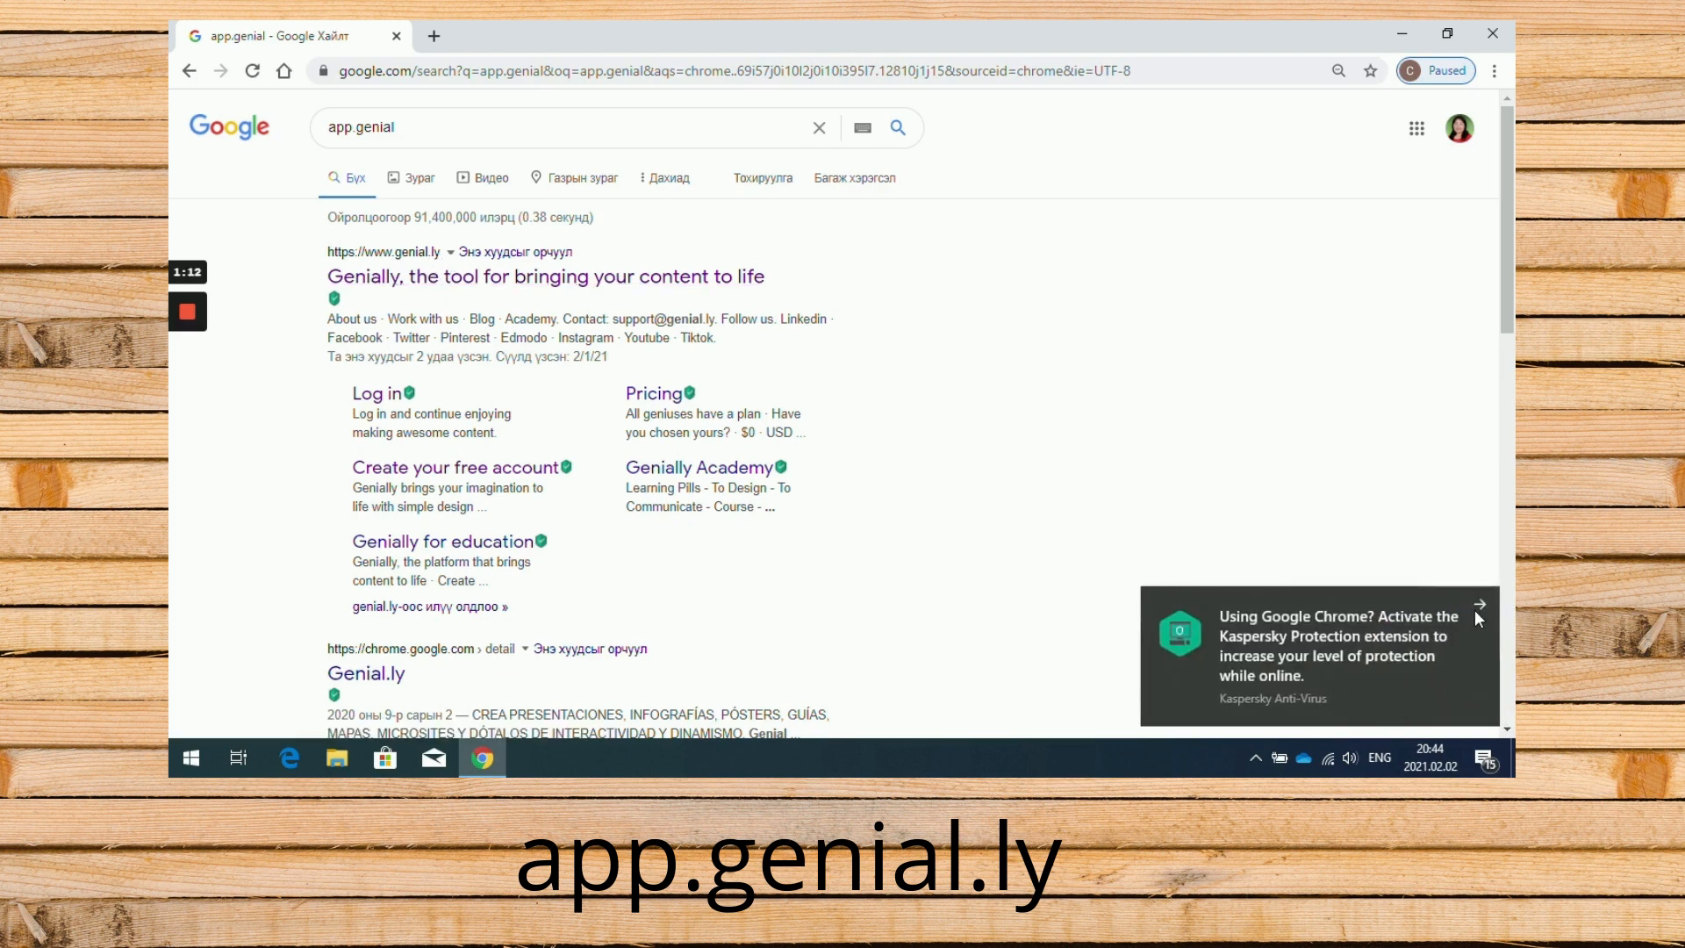
{"action": "left_click", "coordinate": [1479, 606]}
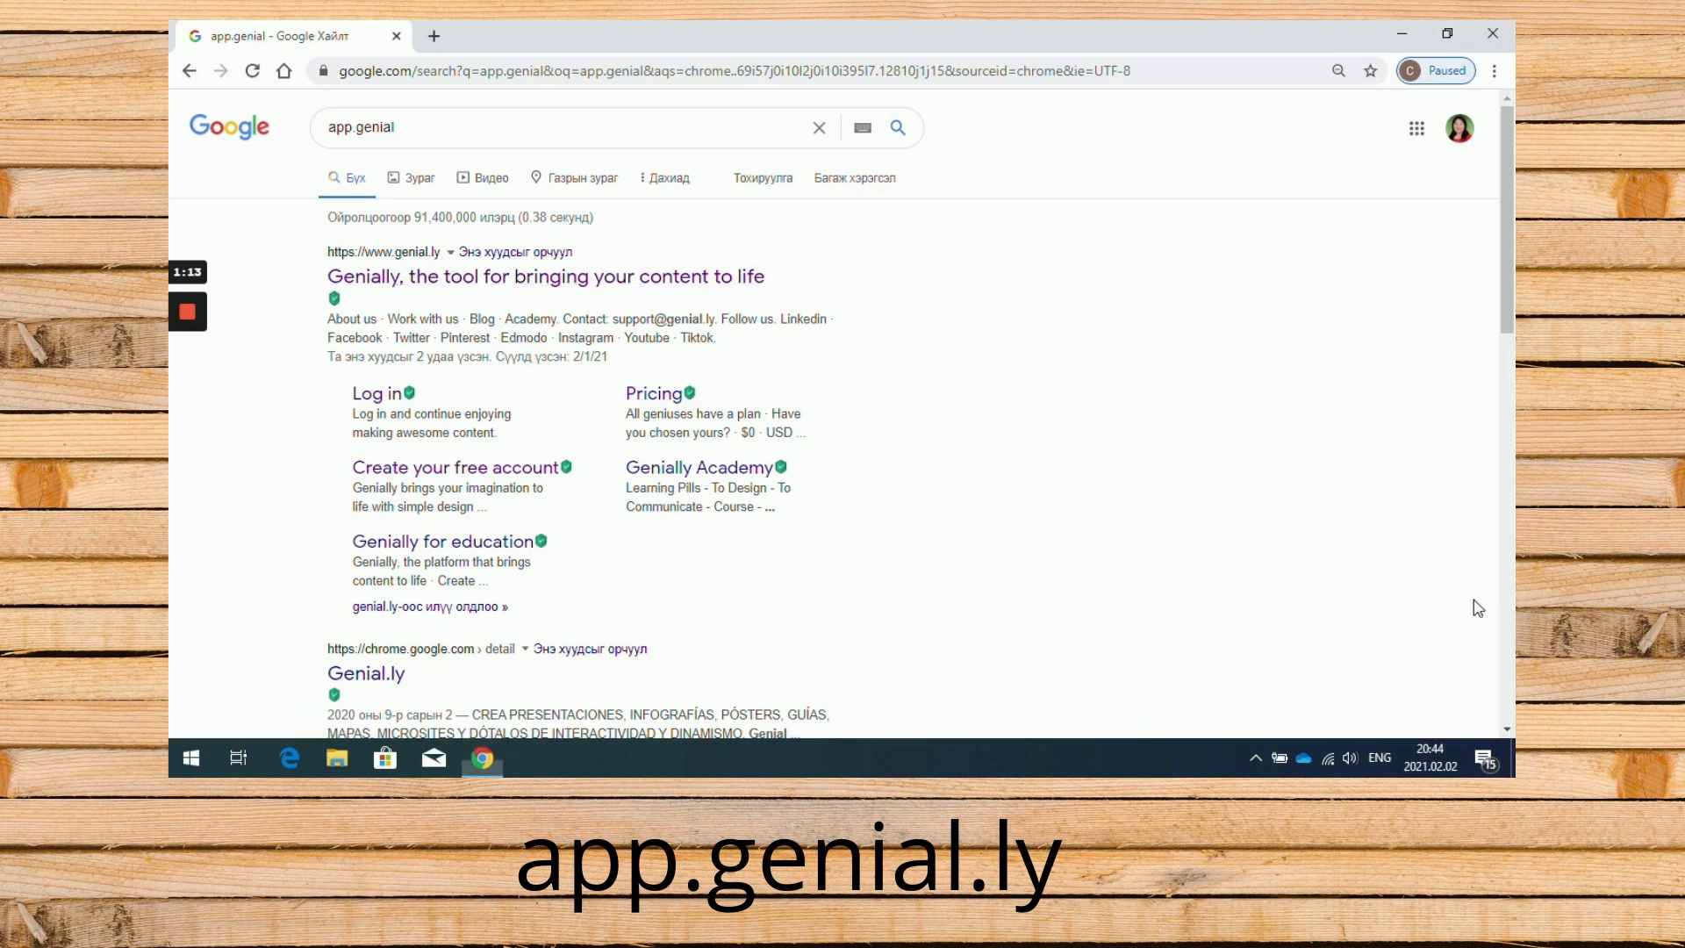
{"action": "left_click", "coordinate": [602, 281]}
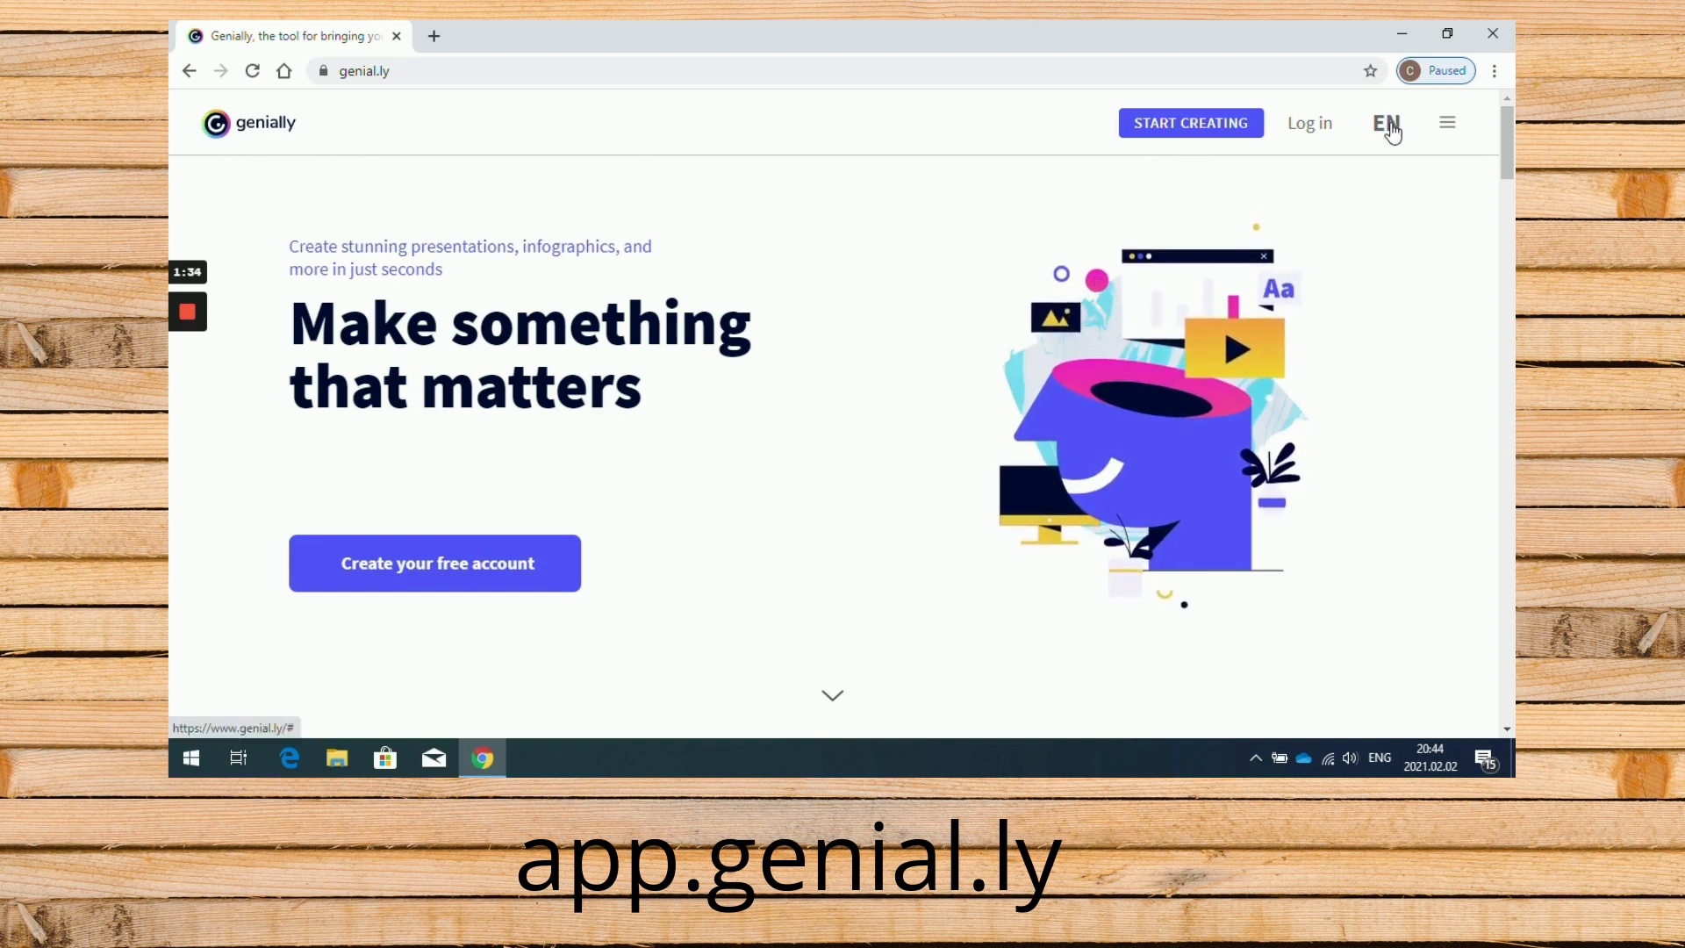
{"action": "left_click", "coordinate": [1325, 130]}
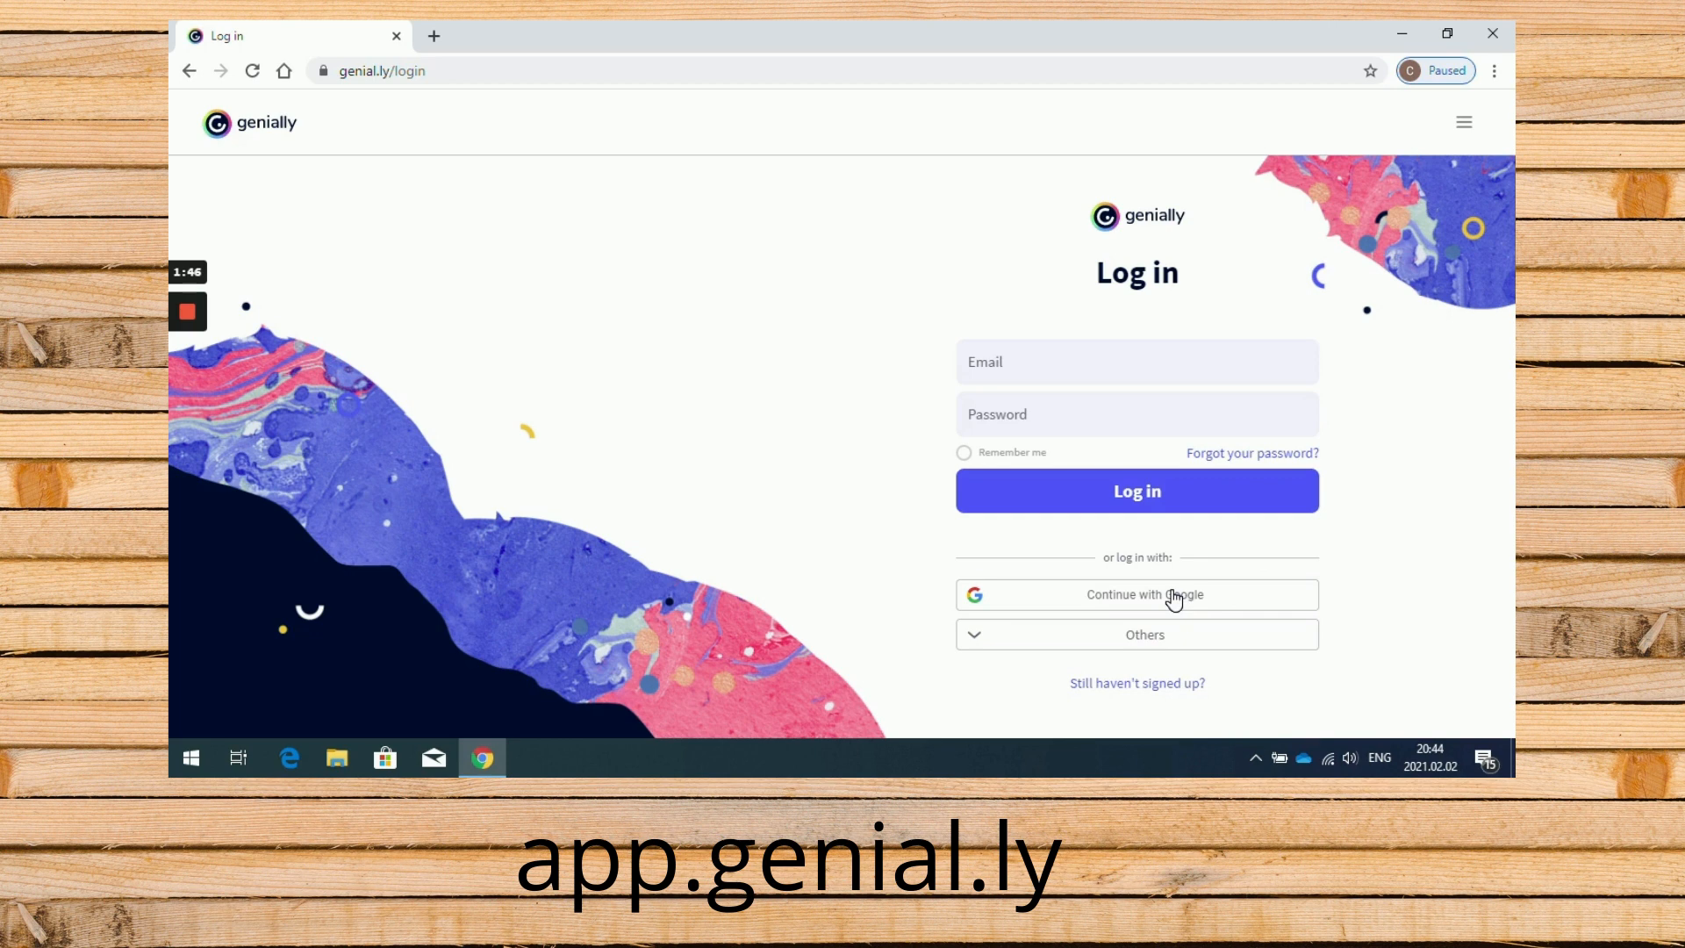
{"action": "left_click", "coordinate": [1174, 602]}
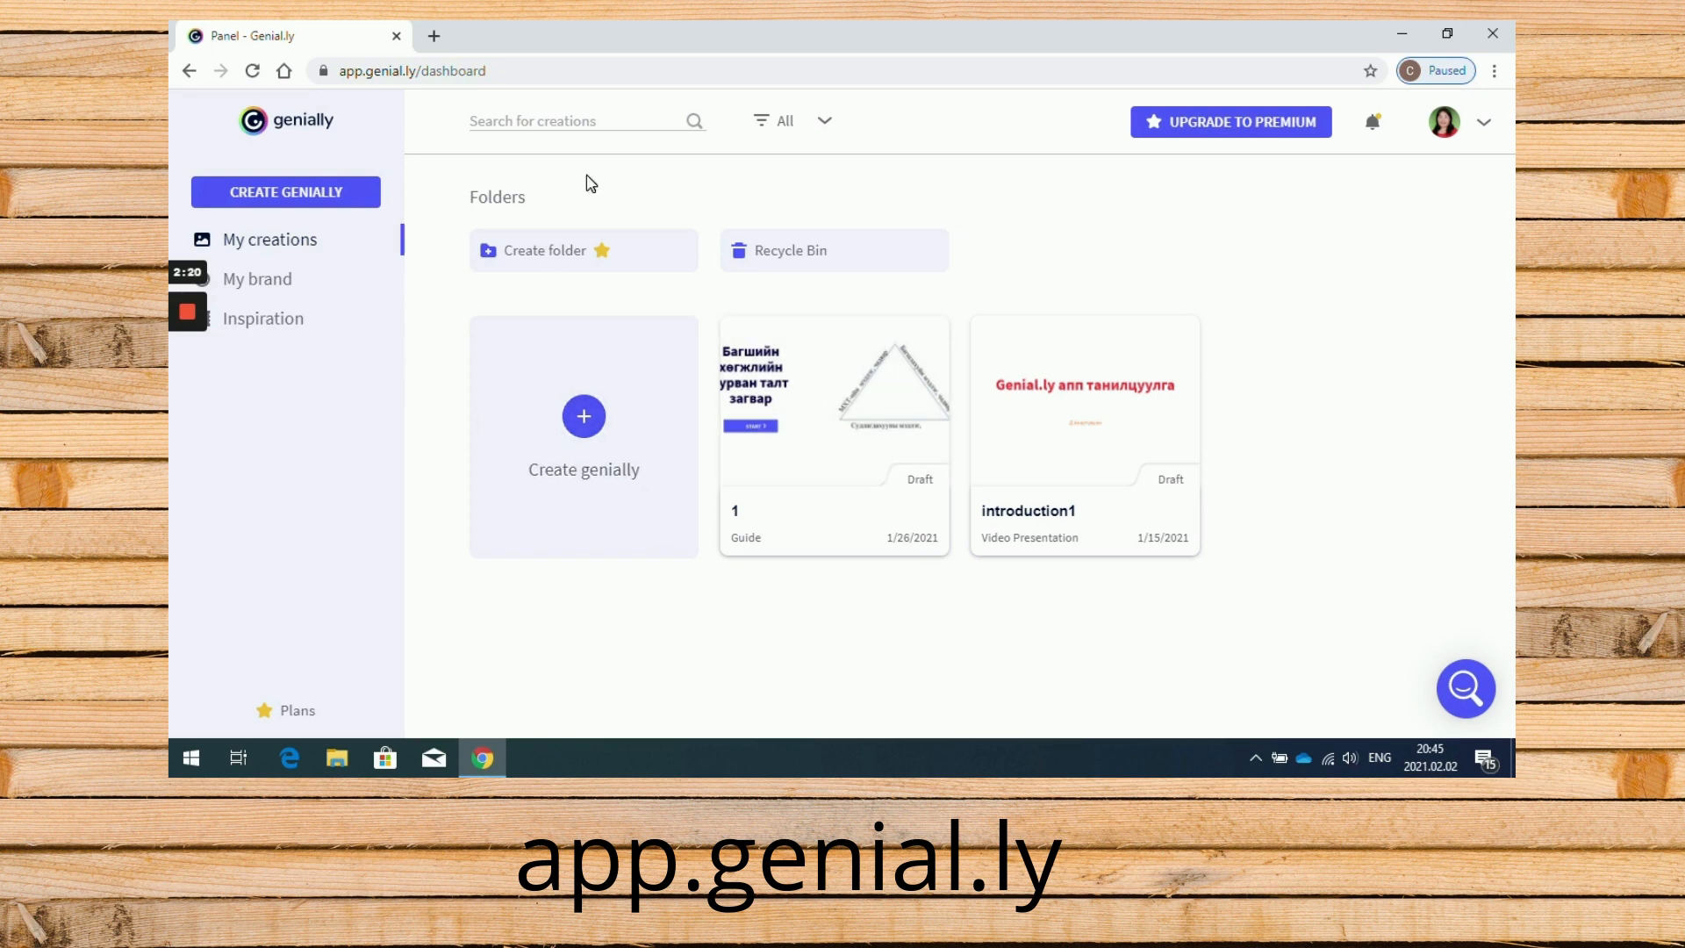
- Start creating a new genially, dismiss the chat message and open the Social template category
{"action": "left_click", "coordinate": [307, 201]}
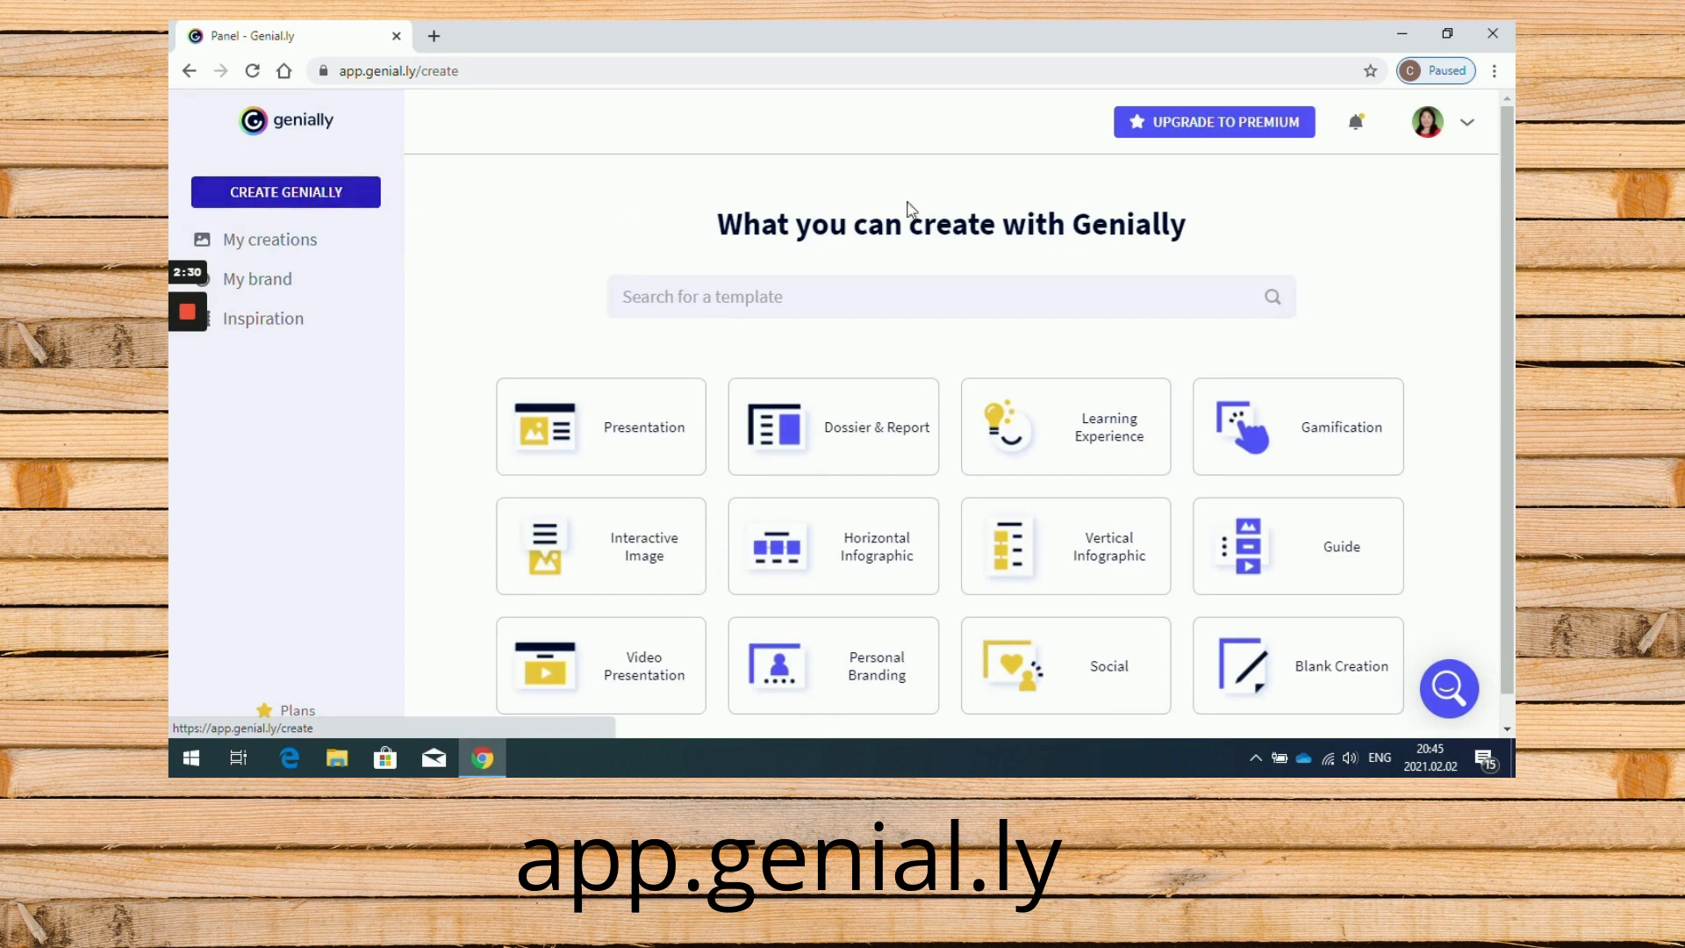
{"action": "scroll", "coordinate": [1509, 202], "scroll_direction": "down", "scroll_amount": 1}
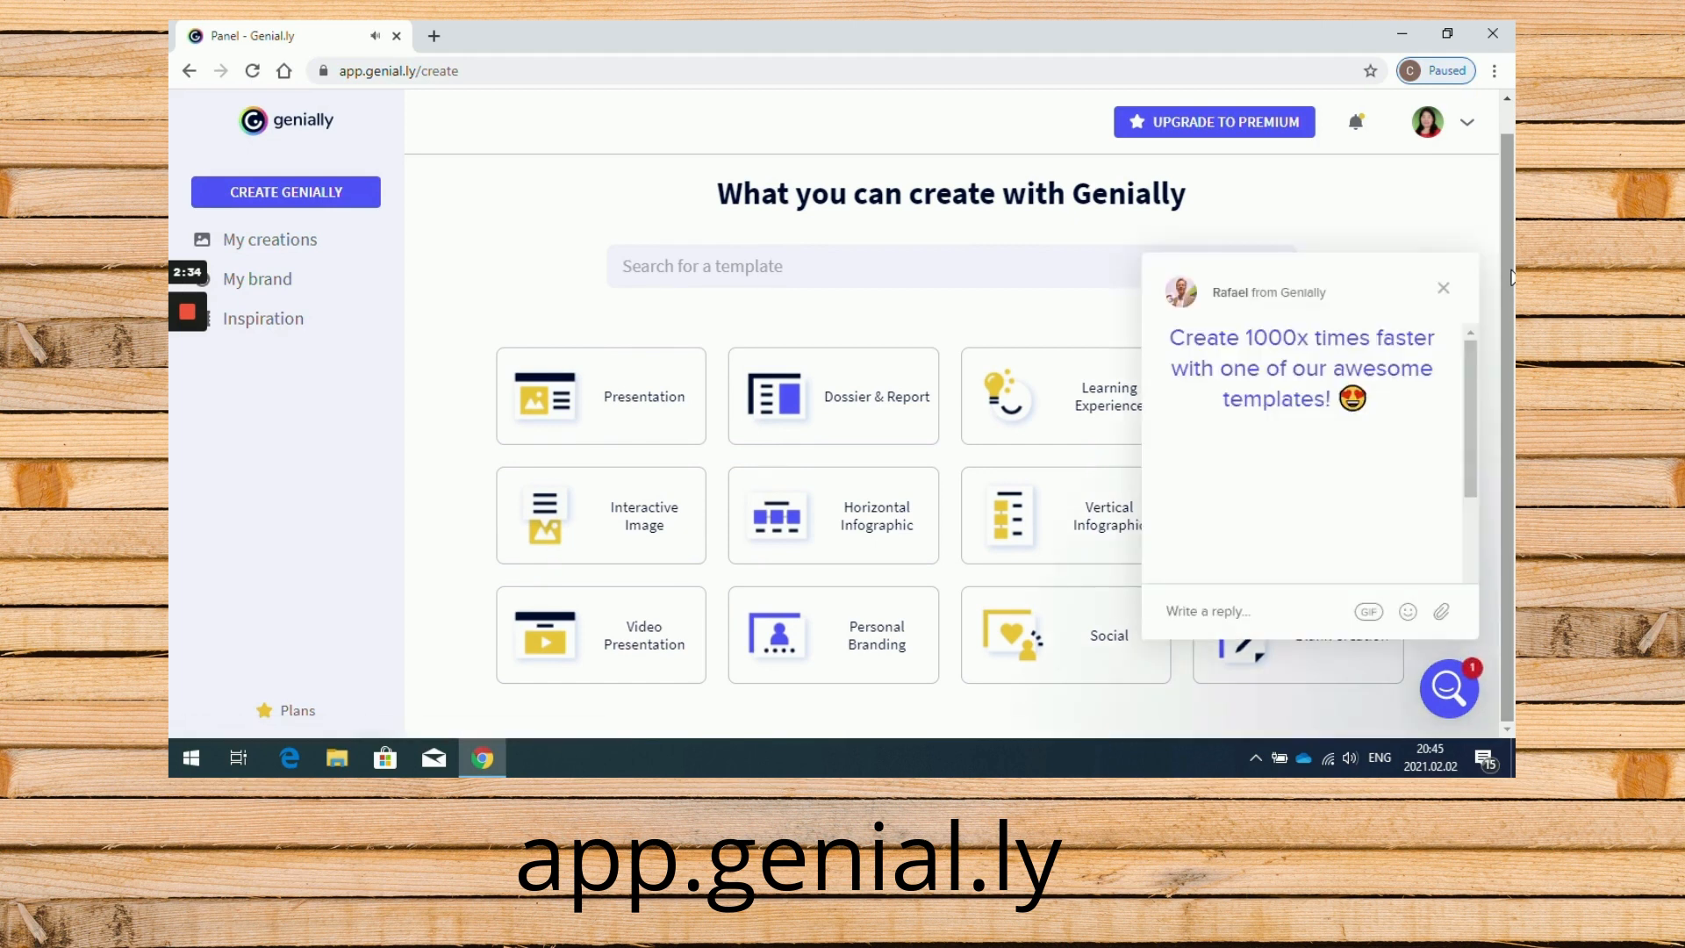
{"action": "left_click", "coordinate": [1442, 289]}
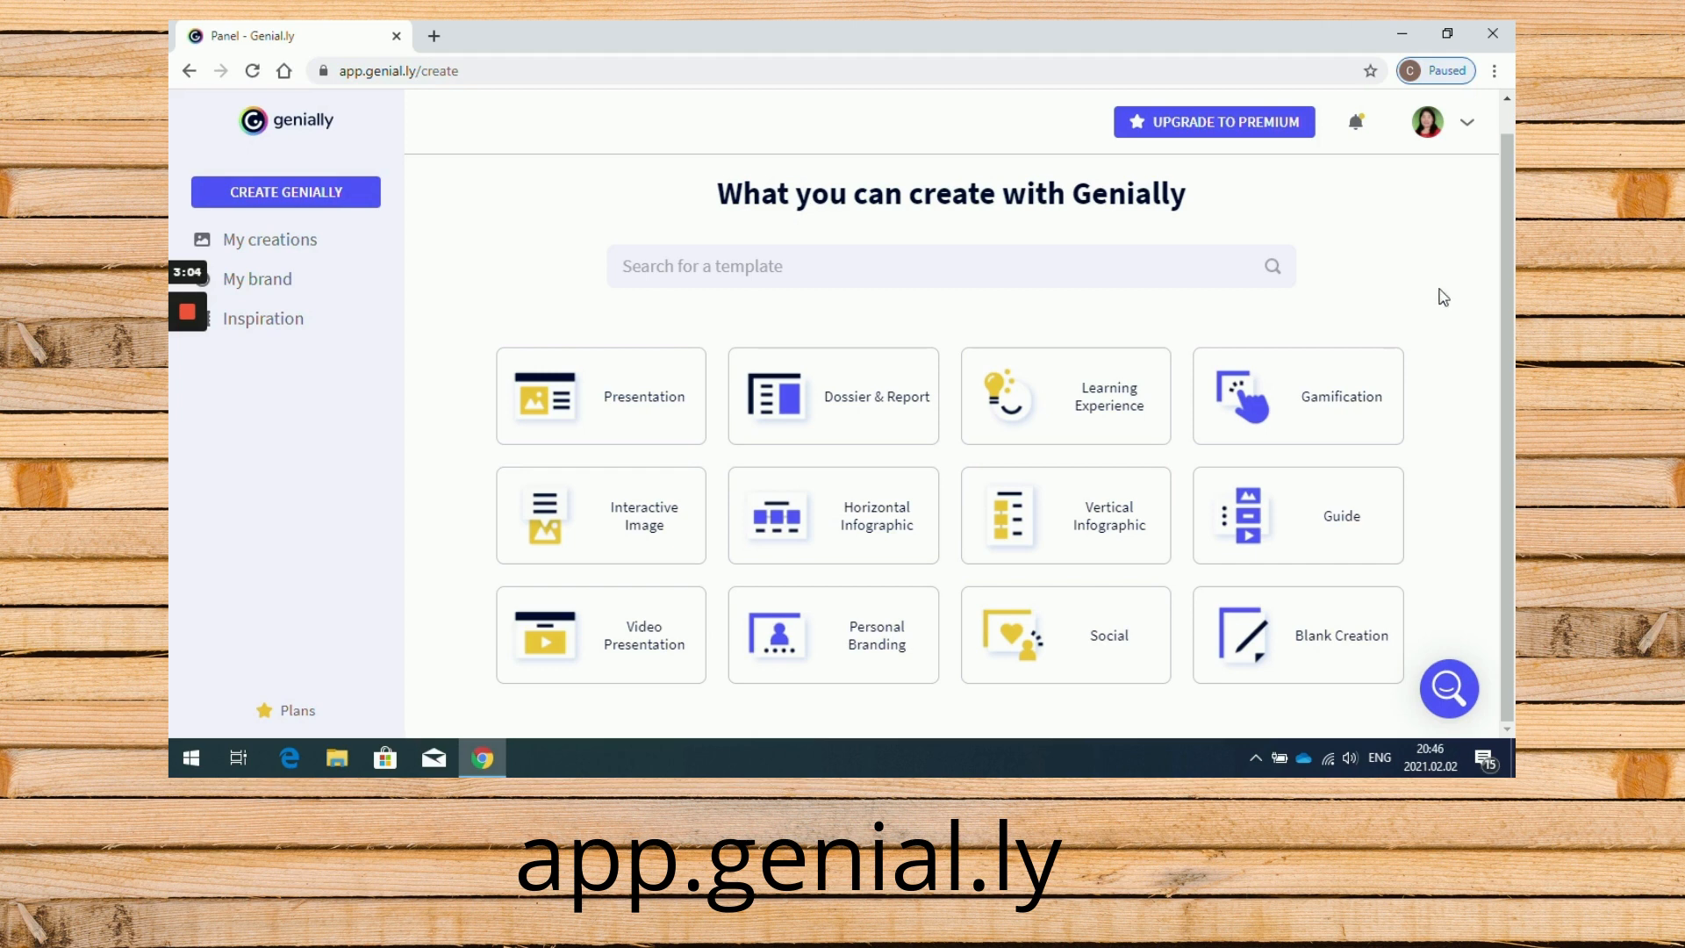
{"action": "left_click", "coordinate": [1080, 617]}
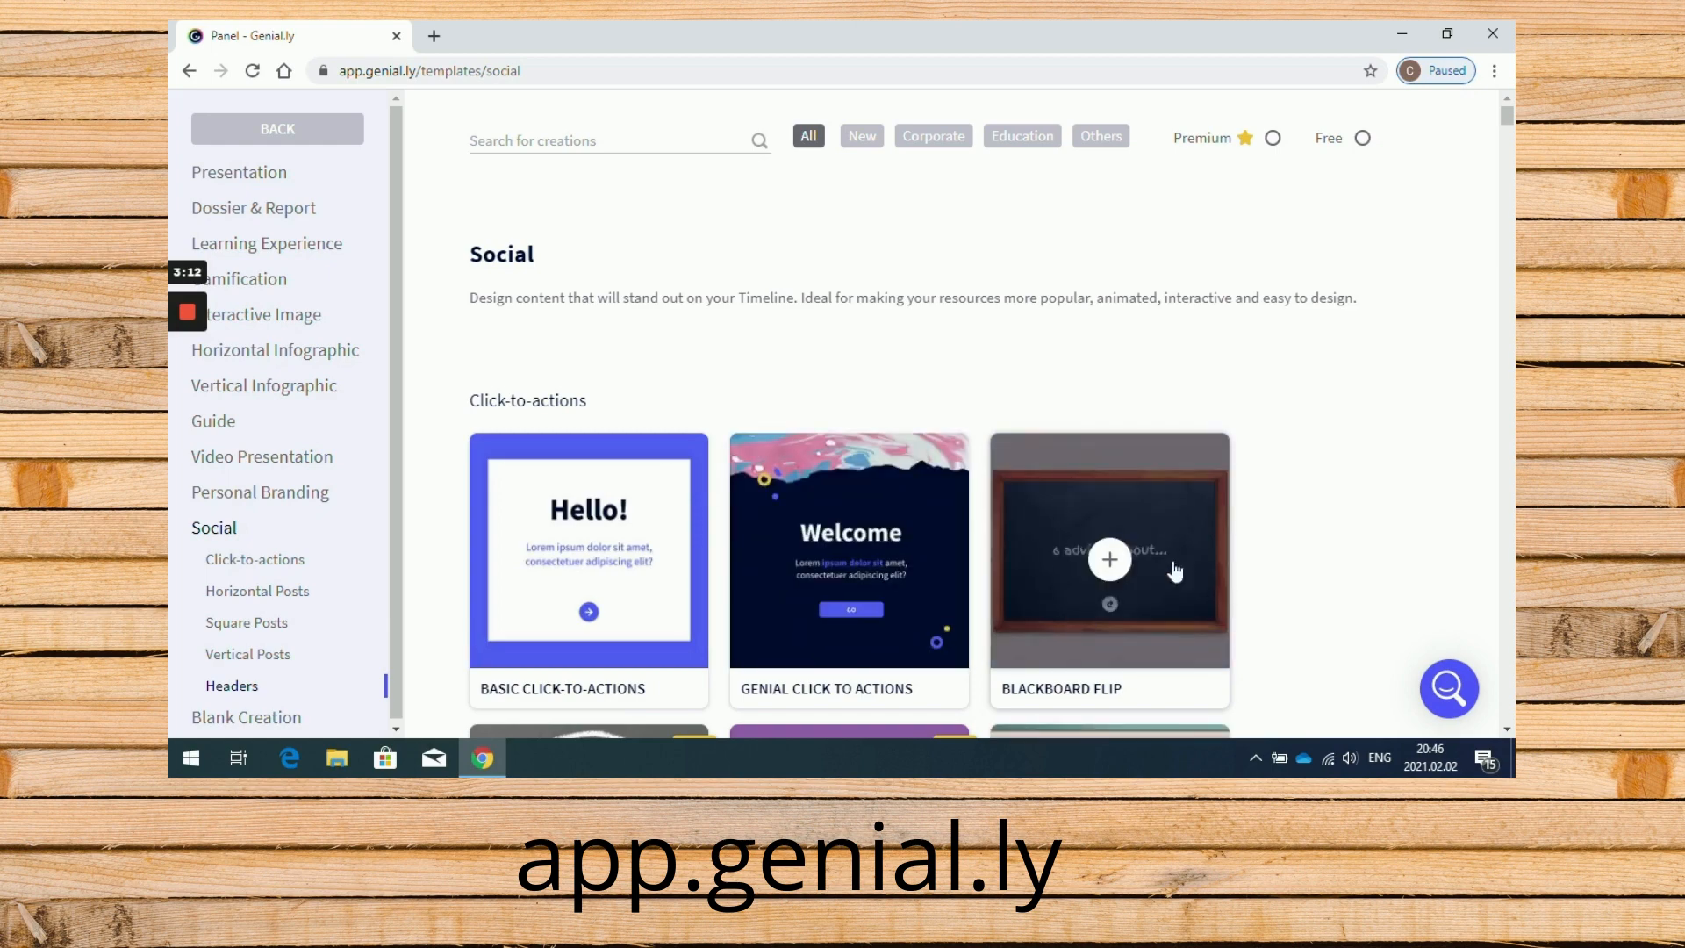
- Create a genially from the Chalk Eraser template among the click-to-actions templates
{"action": "mouse_move", "coordinate": [1511, 116]}
{"action": "left_mouse_down"}
{"action": "mouse_move", "coordinate": [1507, 215]}
{"action": "mouse_move", "coordinate": [1502, 192]}
{"action": "left_mouse_up"}
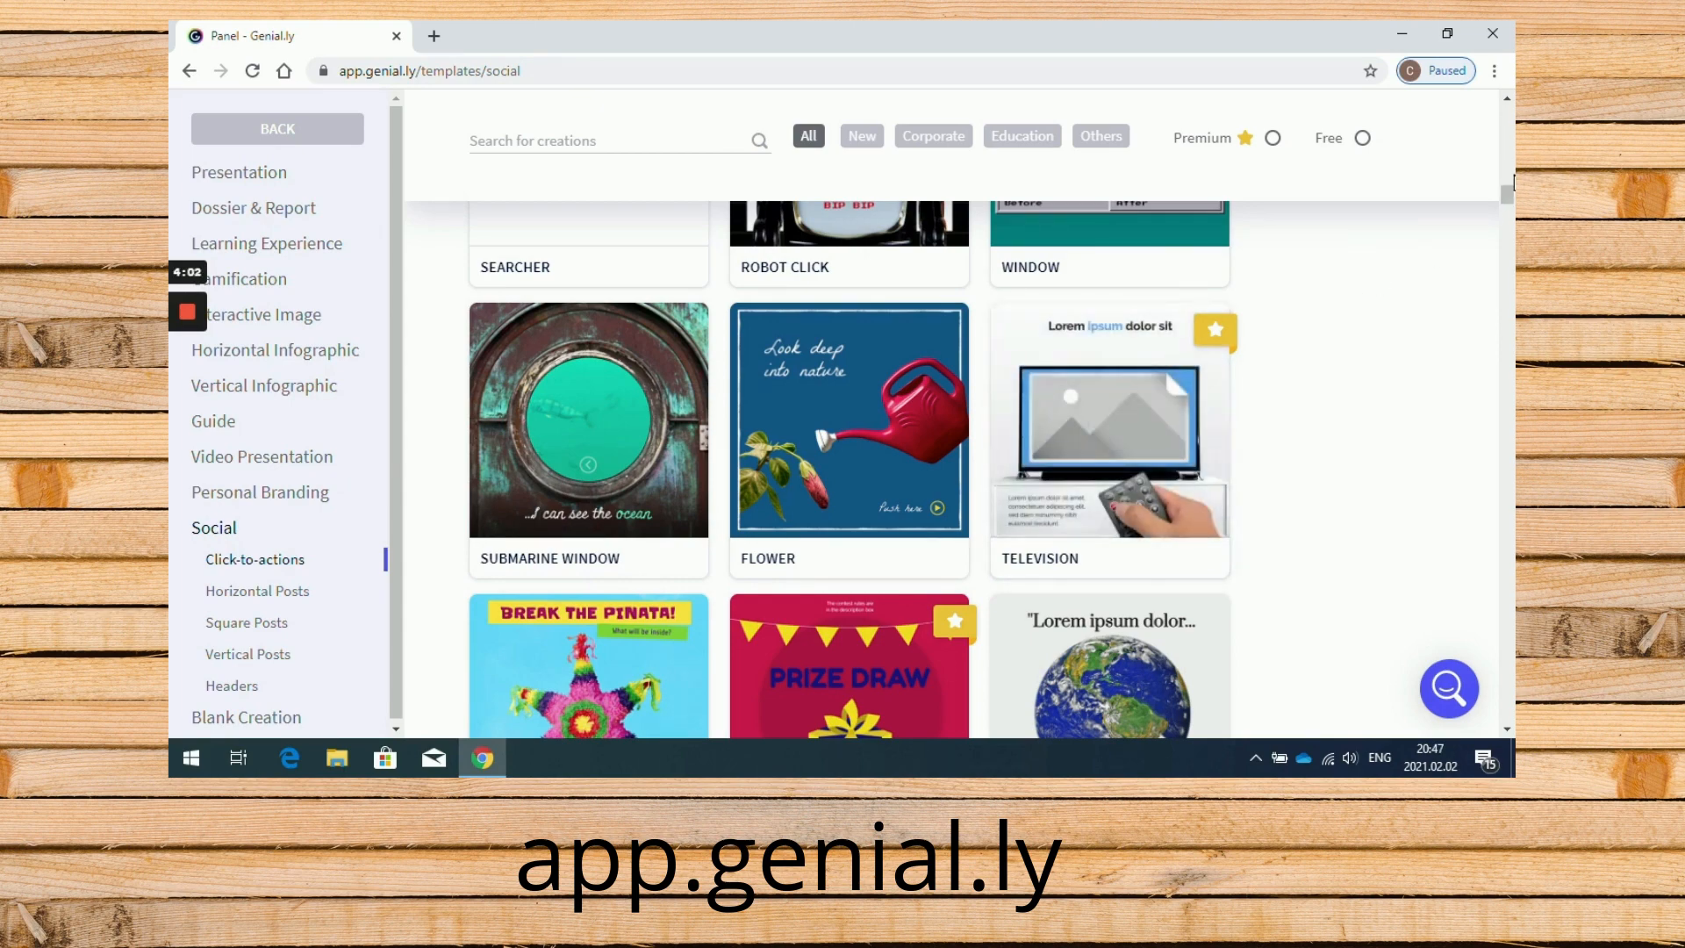
{"action": "scroll", "coordinate": [1508, 193], "scroll_direction": "up", "scroll_amount": 3}
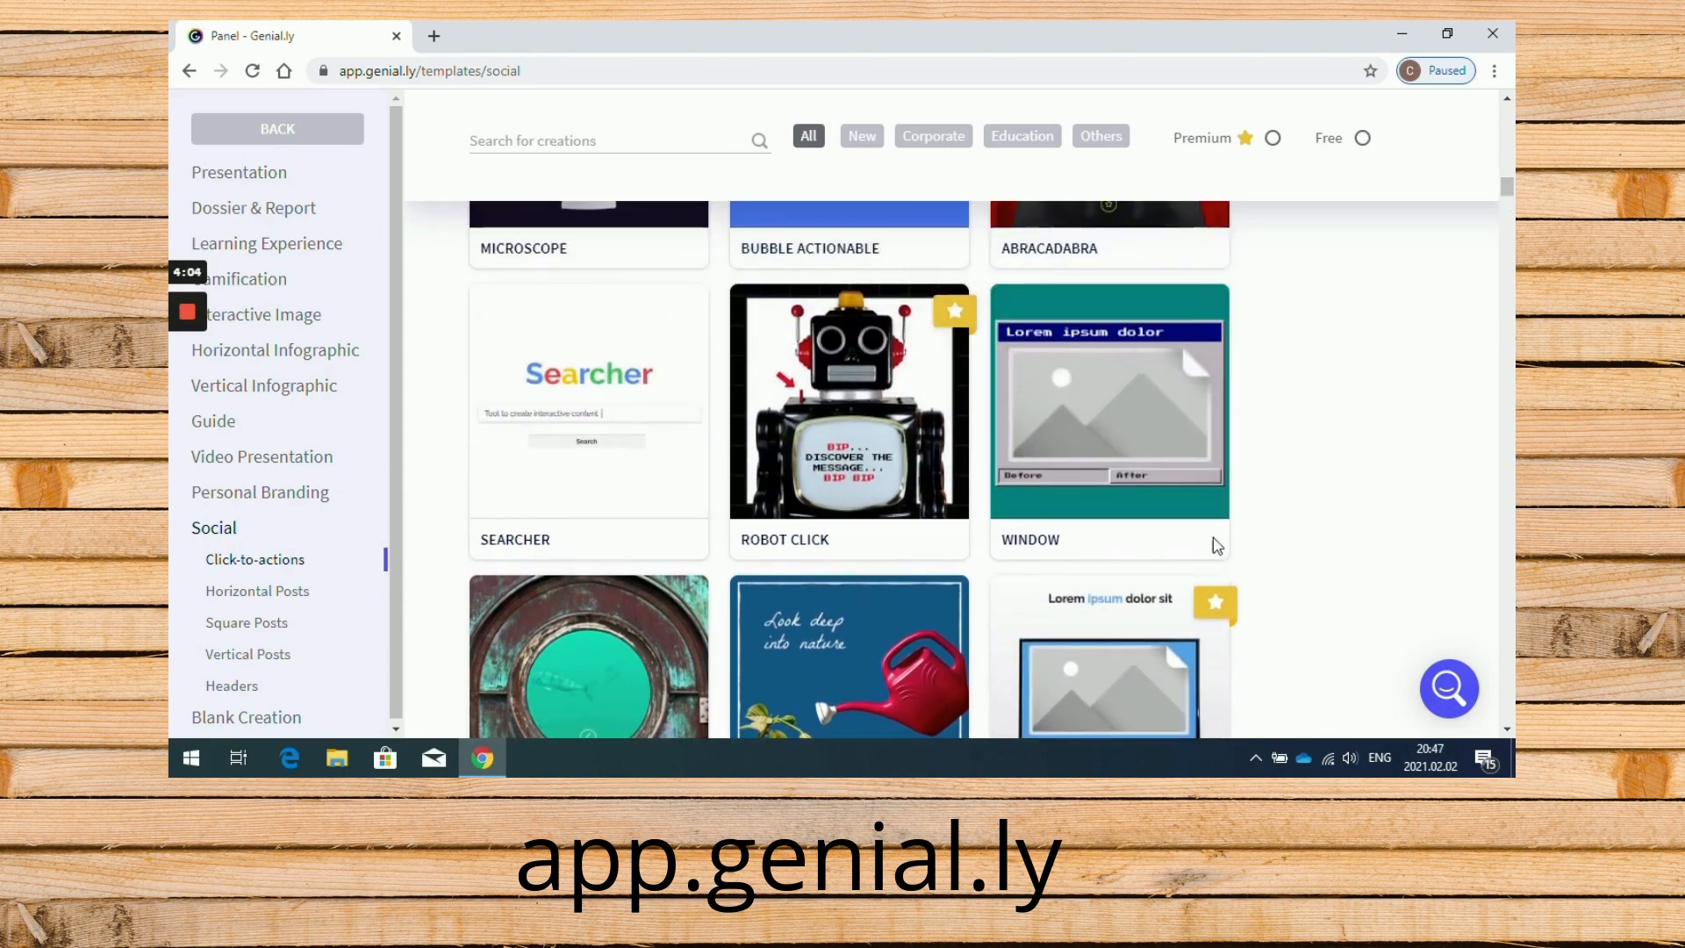
{"action": "scroll", "coordinate": [1509, 180], "scroll_direction": "up", "scroll_amount": 4}
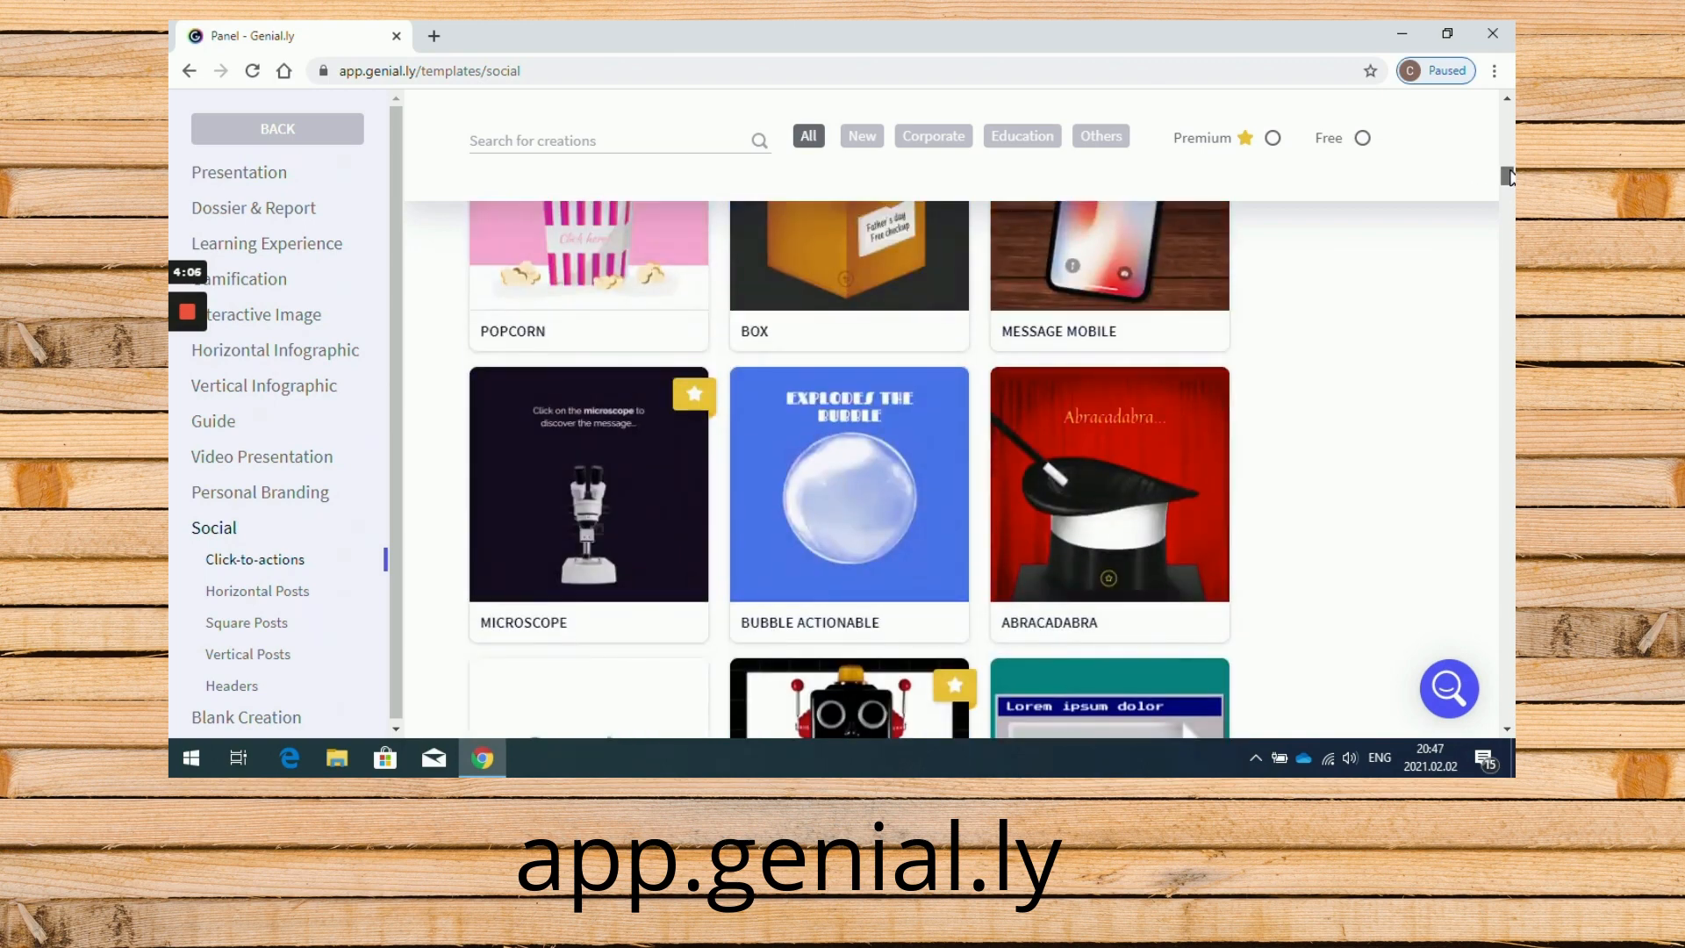
{"action": "left_click_drag", "start_coordinate": [1508, 177], "coordinate": [1508, 160]}
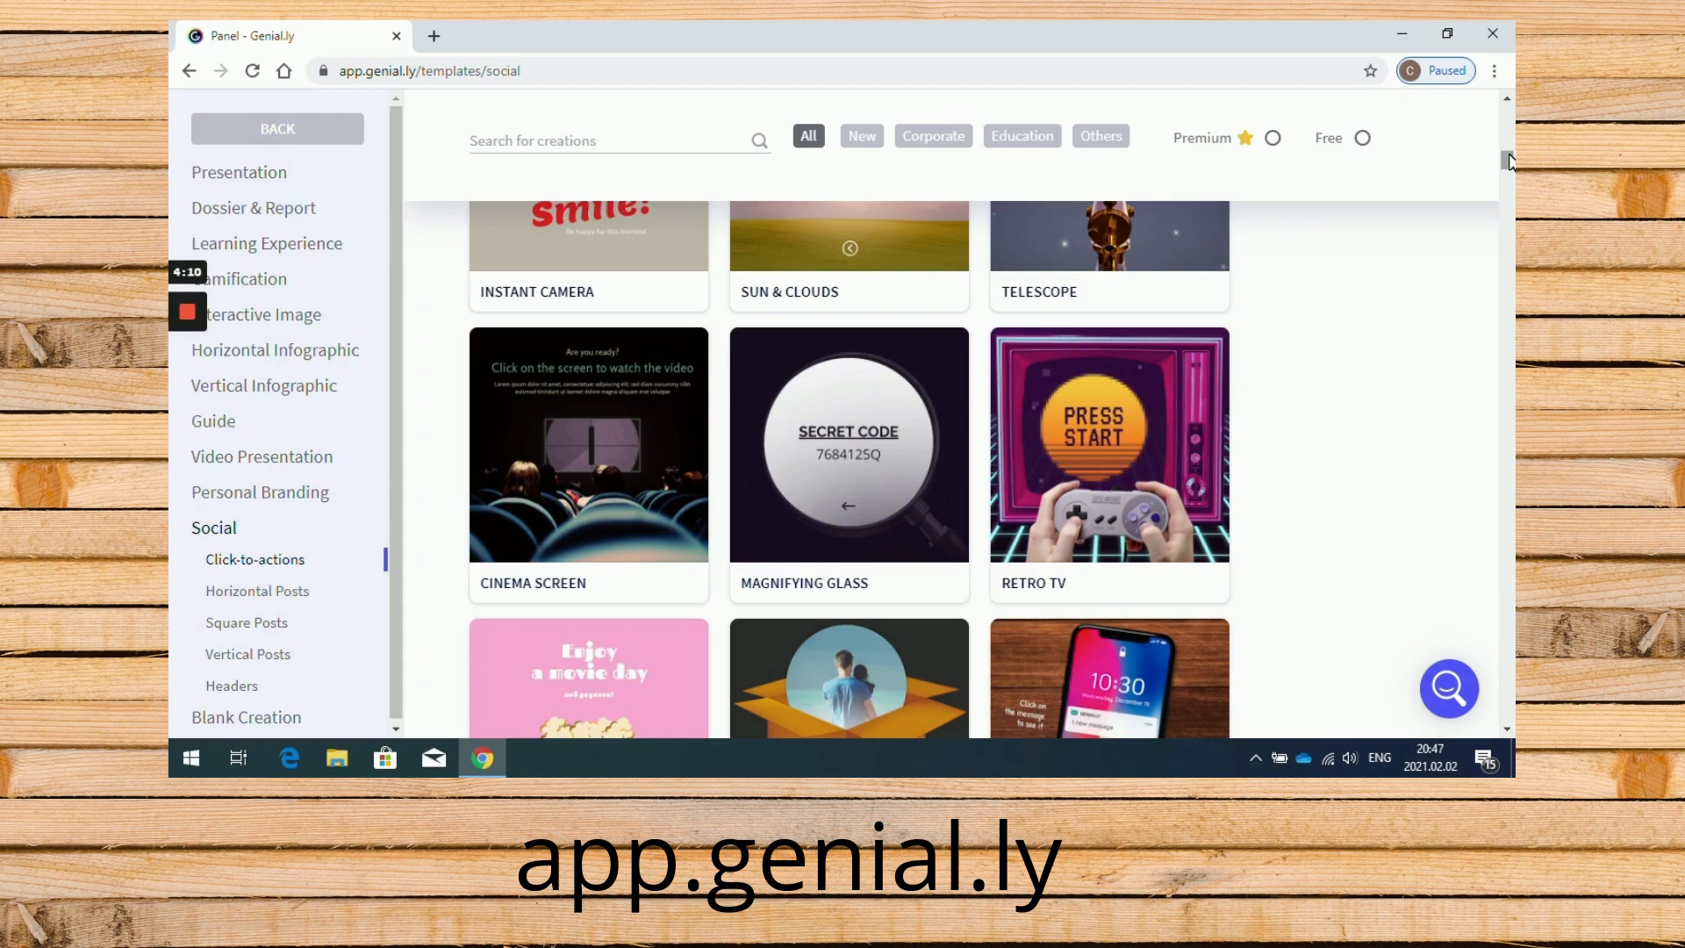
{"action": "left_click_drag", "start_coordinate": [1509, 161], "coordinate": [1508, 146]}
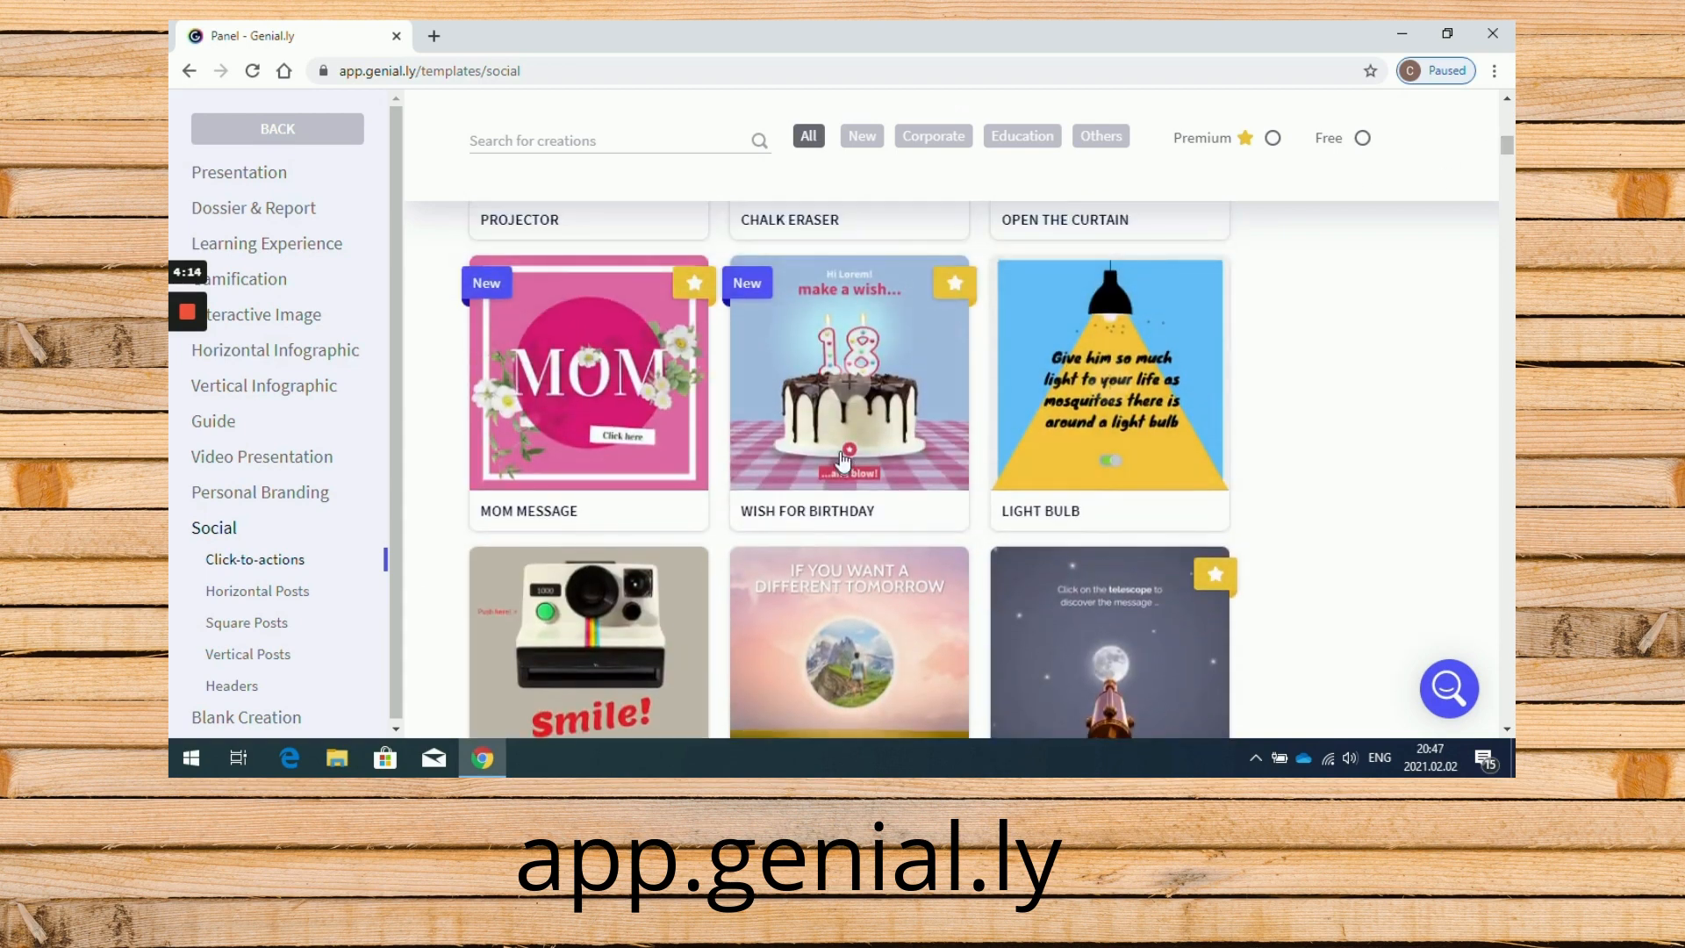
{"action": "left_click_drag", "start_coordinate": [1508, 145], "coordinate": [1510, 132]}
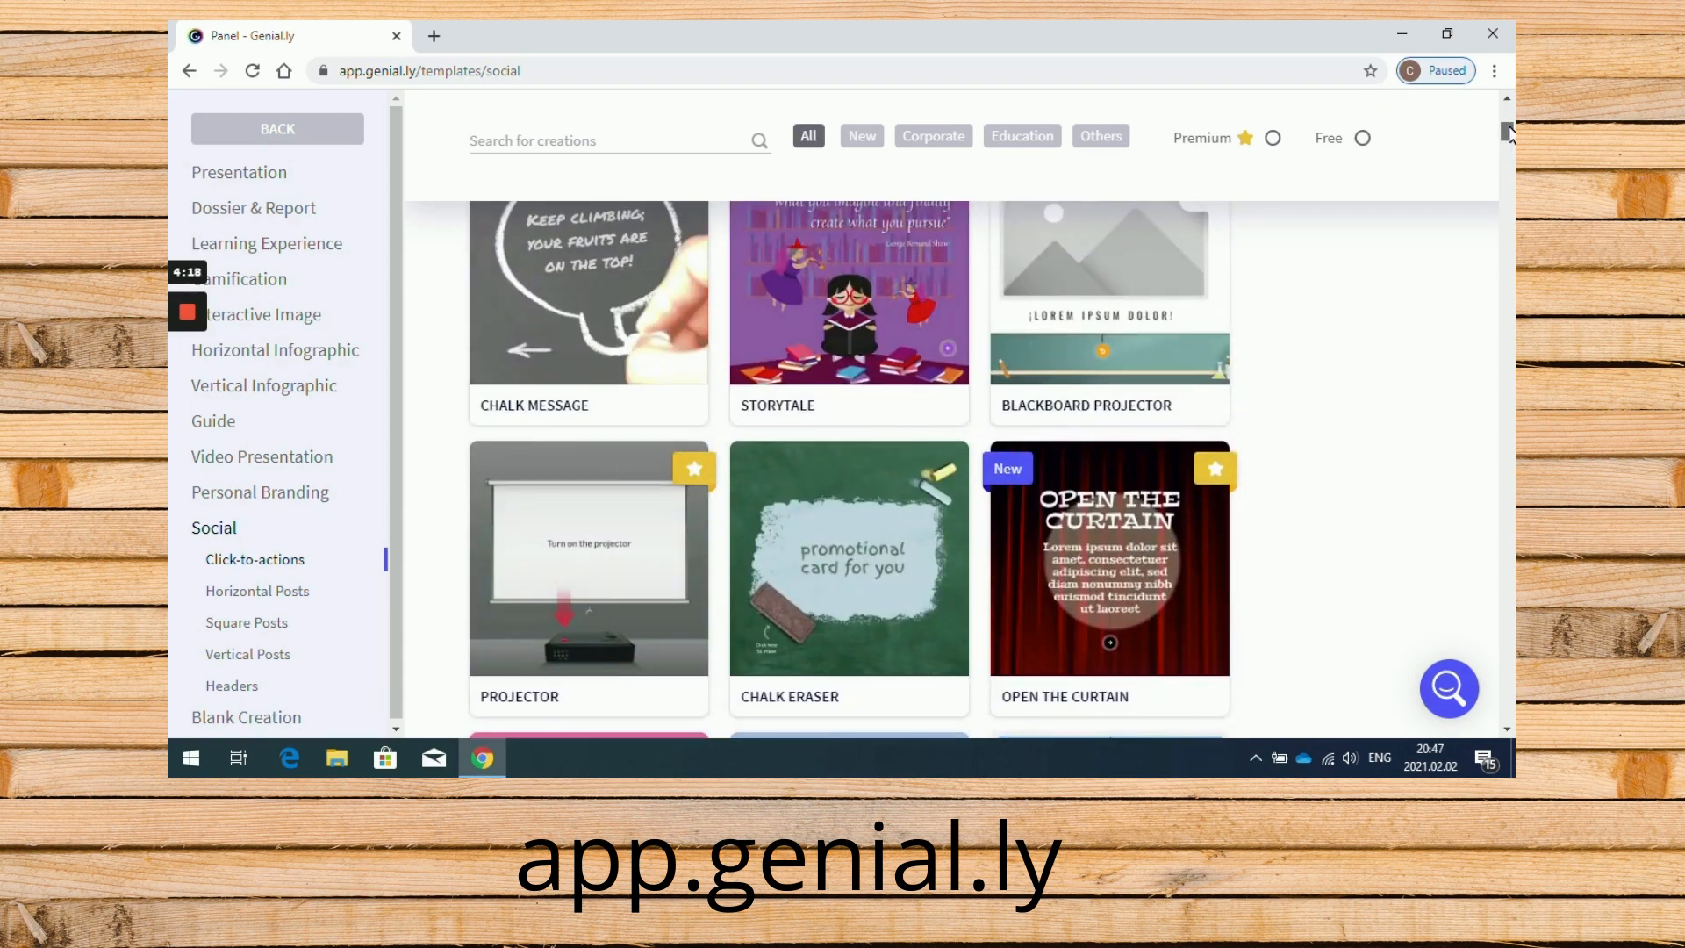
{"action": "mouse_move", "coordinate": [904, 529]}
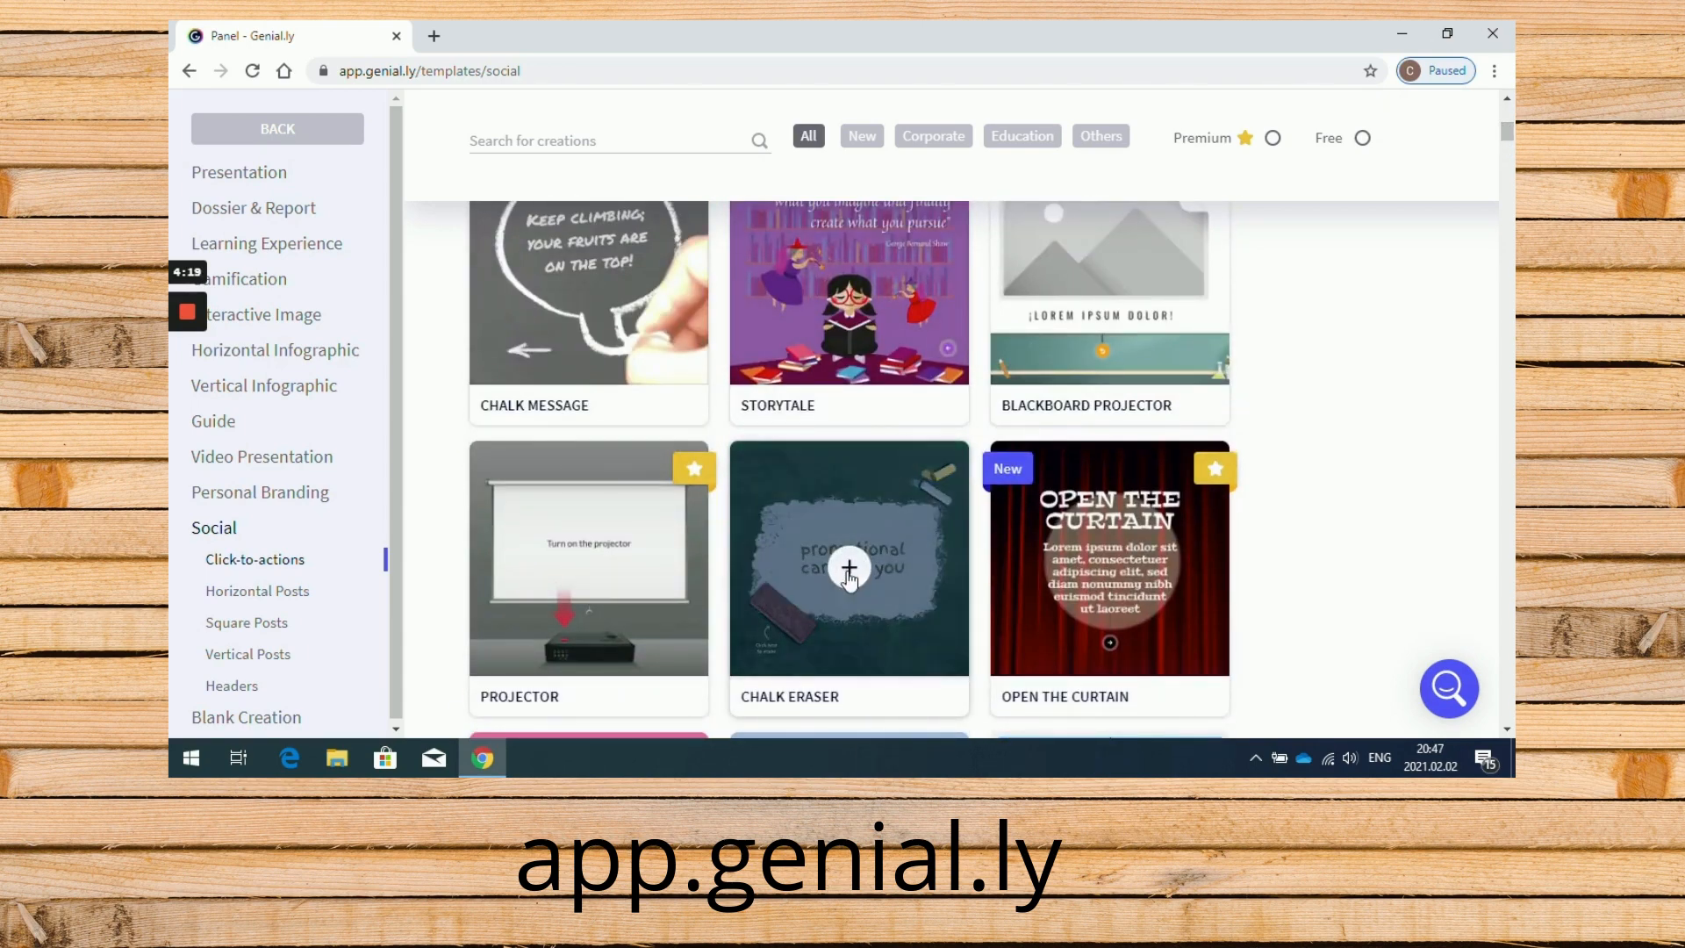
{"action": "left_click", "coordinate": [904, 527]}
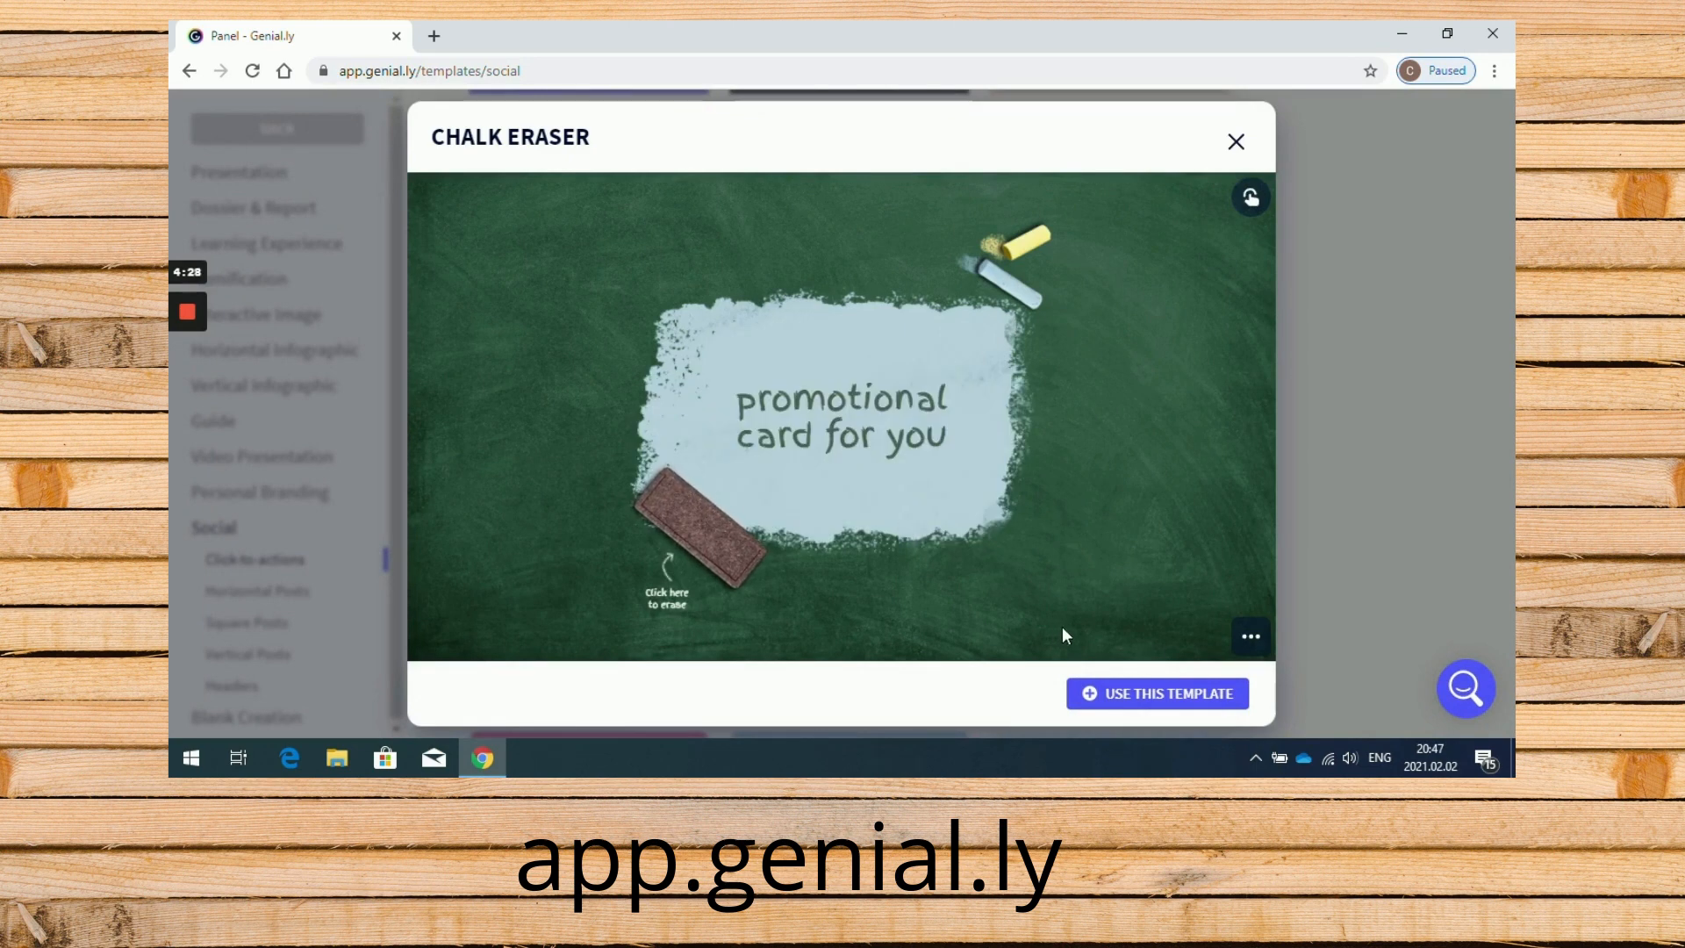
{"action": "left_click", "coordinate": [1154, 695]}
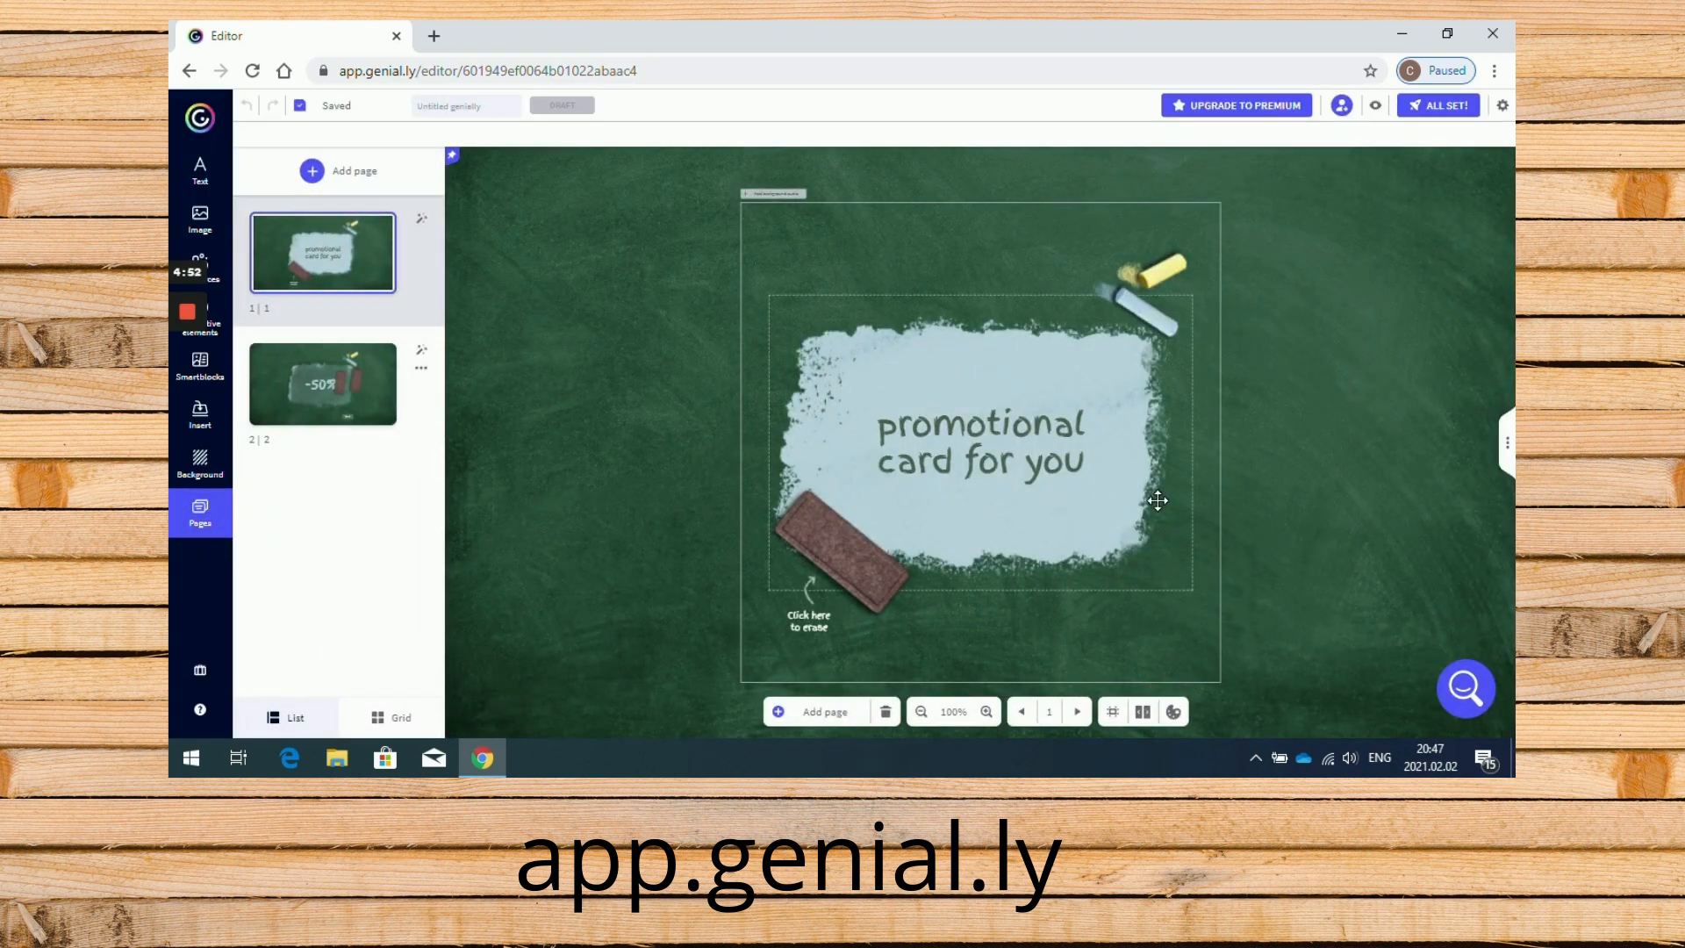
- Replace the "promotional card for you" text on page 1 with "Сурлагын хоцрогдлыг арилгахын төлөө"
{"action": "left_click", "coordinate": [1029, 427]}
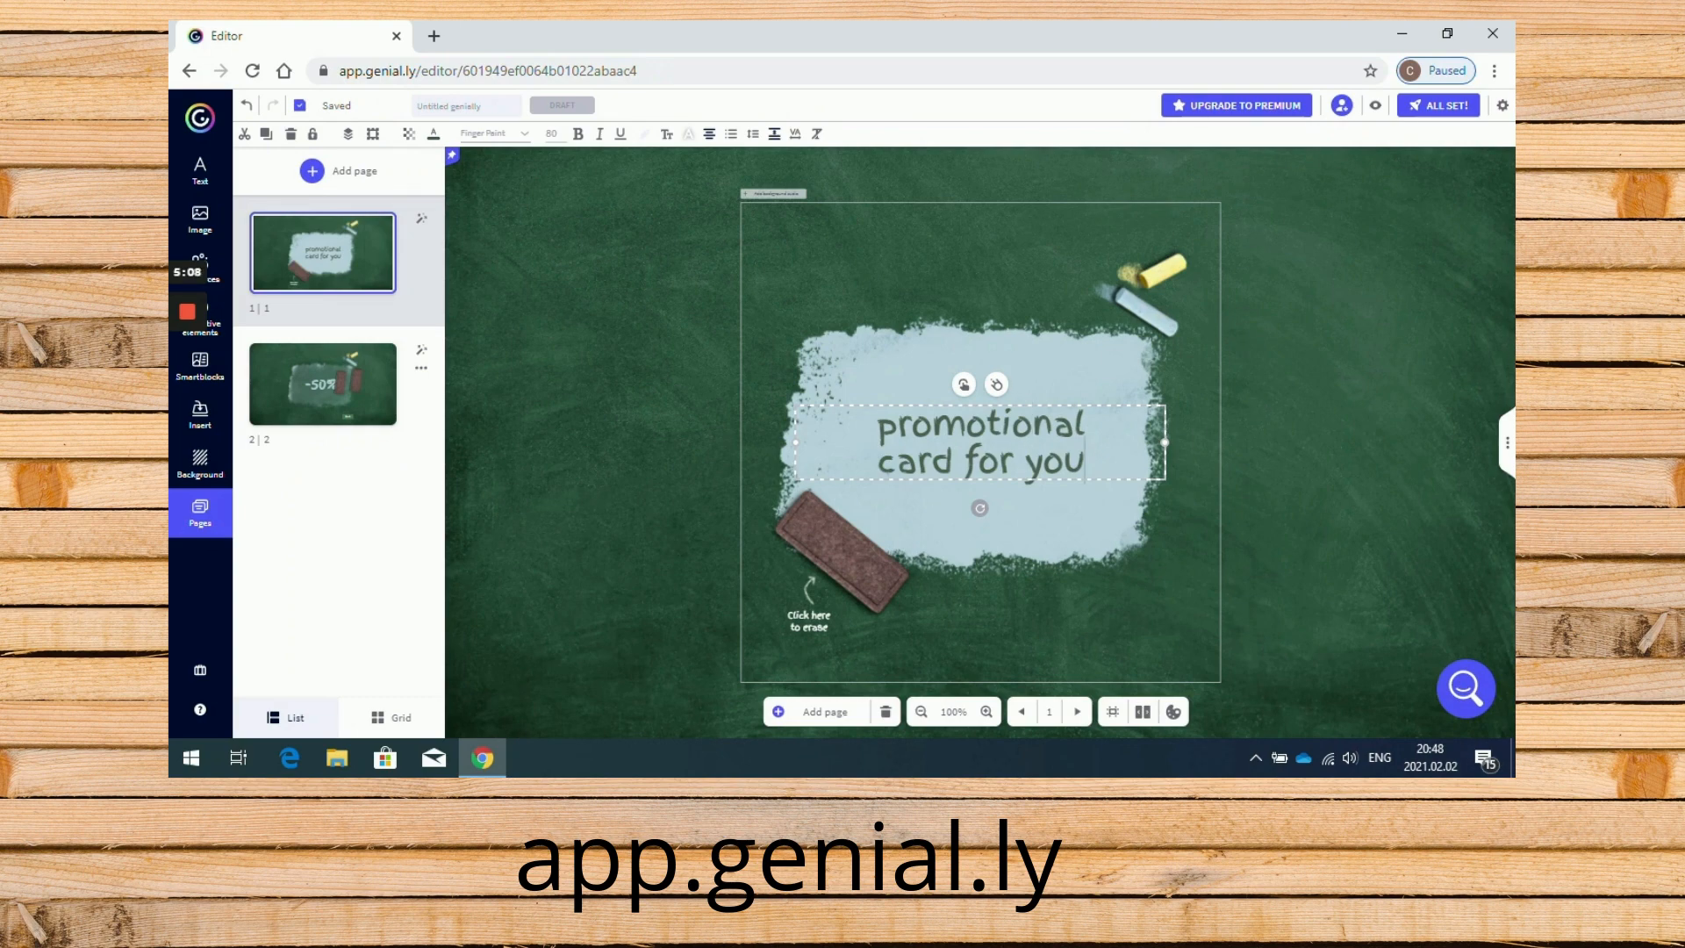
{"action": "key", "text": "BackSpace"}
{"action": "key", "text": "BackSpace"}
{"action": "key", "text": "BackSpace"}
{"action": "key", "text": "BackSpace"}
{"action": "key", "text": "BackSpace"}
{"action": "key", "text": "BackSpace"}
{"action": "key", "text": "BackSpace"}
{"action": "key", "text": "BackSpace"}
{"action": "key", "text": "BackSpace"}
{"action": "key", "text": "BackSpace"}
{"action": "key", "text": "BackSpace"}
{"action": "key", "text": "BackSpace"}
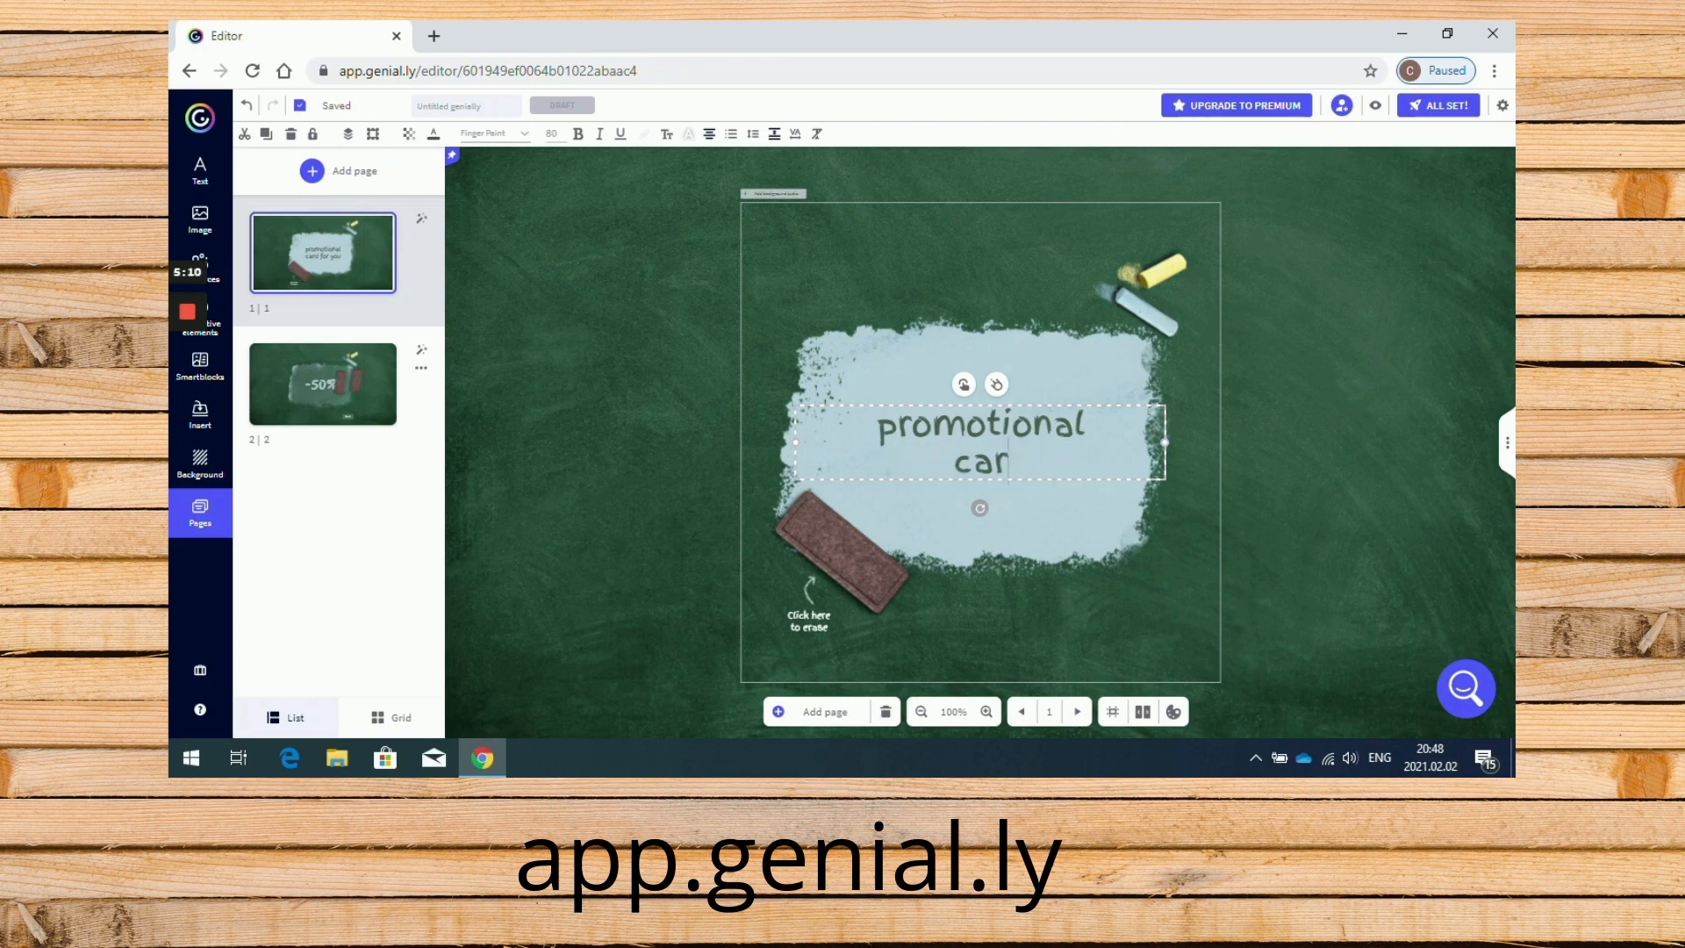
{"action": "key", "text": "BackSpace"}
{"action": "key", "text": "BackSpace"}
{"action": "key", "text": "BackSpace"}
{"action": "key", "text": "BackSpace"}
{"action": "key", "text": "BackSpace"}
{"action": "key", "text": "BackSpace"}
{"action": "key", "text": "BackSpace"}
{"action": "key", "text": "BackSpace"}
{"action": "key", "text": "BackSpace"}
{"action": "key", "text": "BackSpace"}
{"action": "key", "text": "BackSpace"}
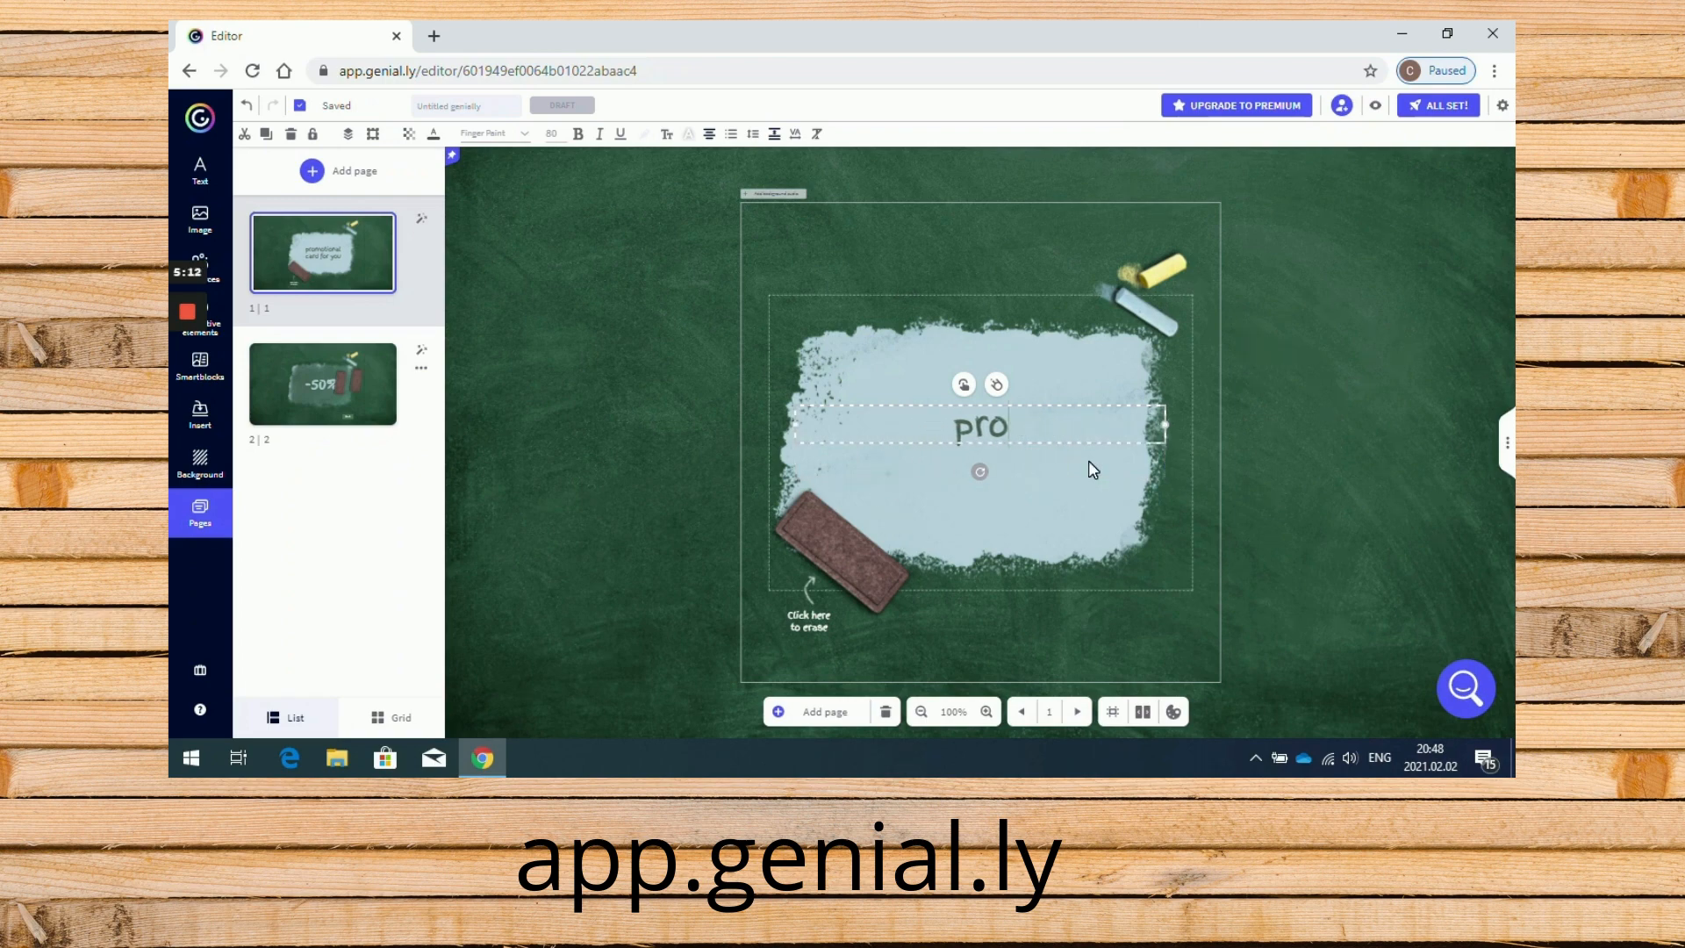
{"action": "key", "text": "BackSpace"}
{"action": "type", "text": "Hnx"}
{"action": "key", "text": "BackSpace"}
{"action": "key", "text": "BackSpace"}
{"action": "key", "text": "BackSpace"}
{"action": "key", "text": "alt+shift"}
{"action": "type", "text": "Сурлагын х"}
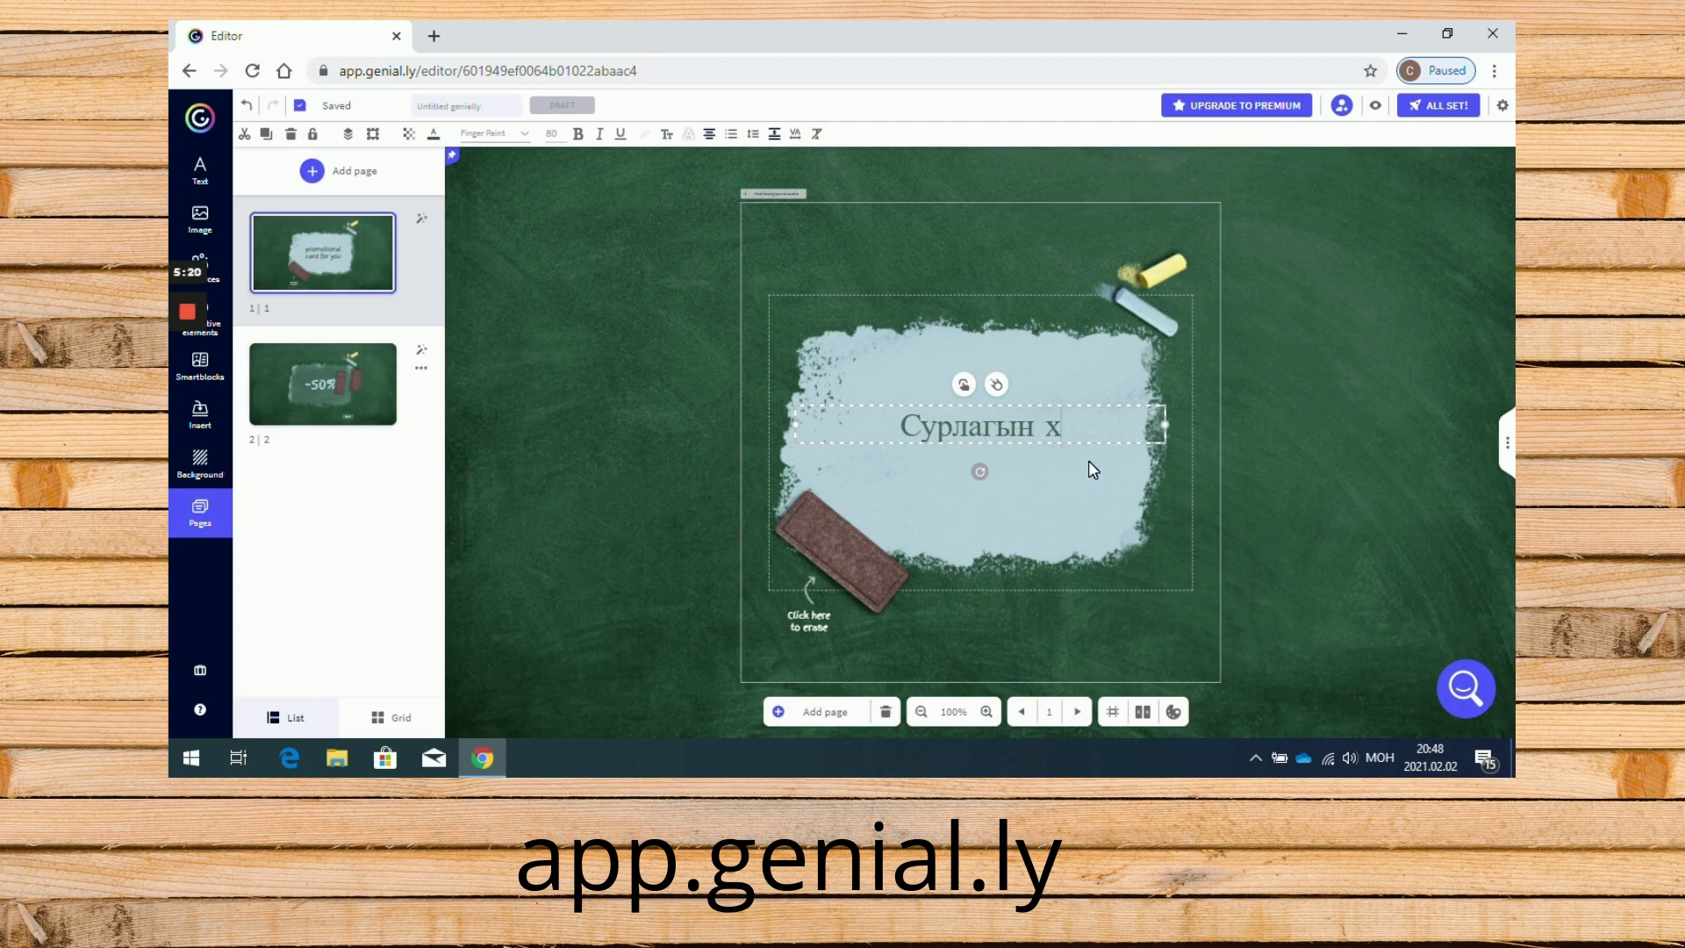
{"action": "type", "text": "оцрогдл"}
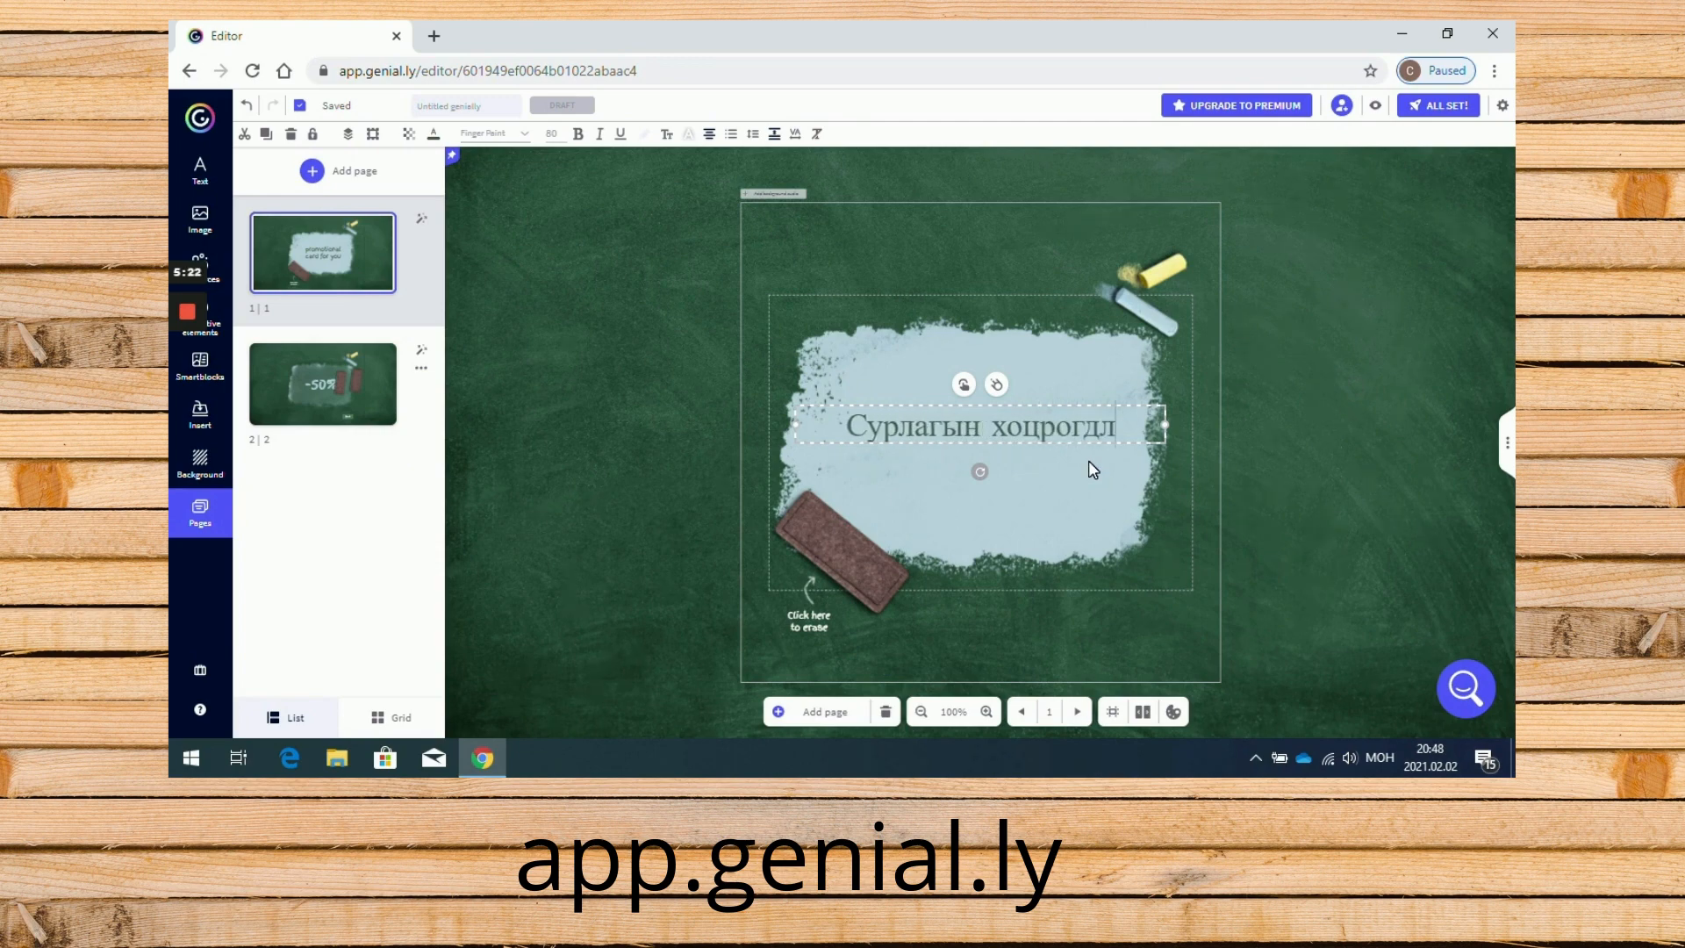
{"action": "type", "text": "ыг"}
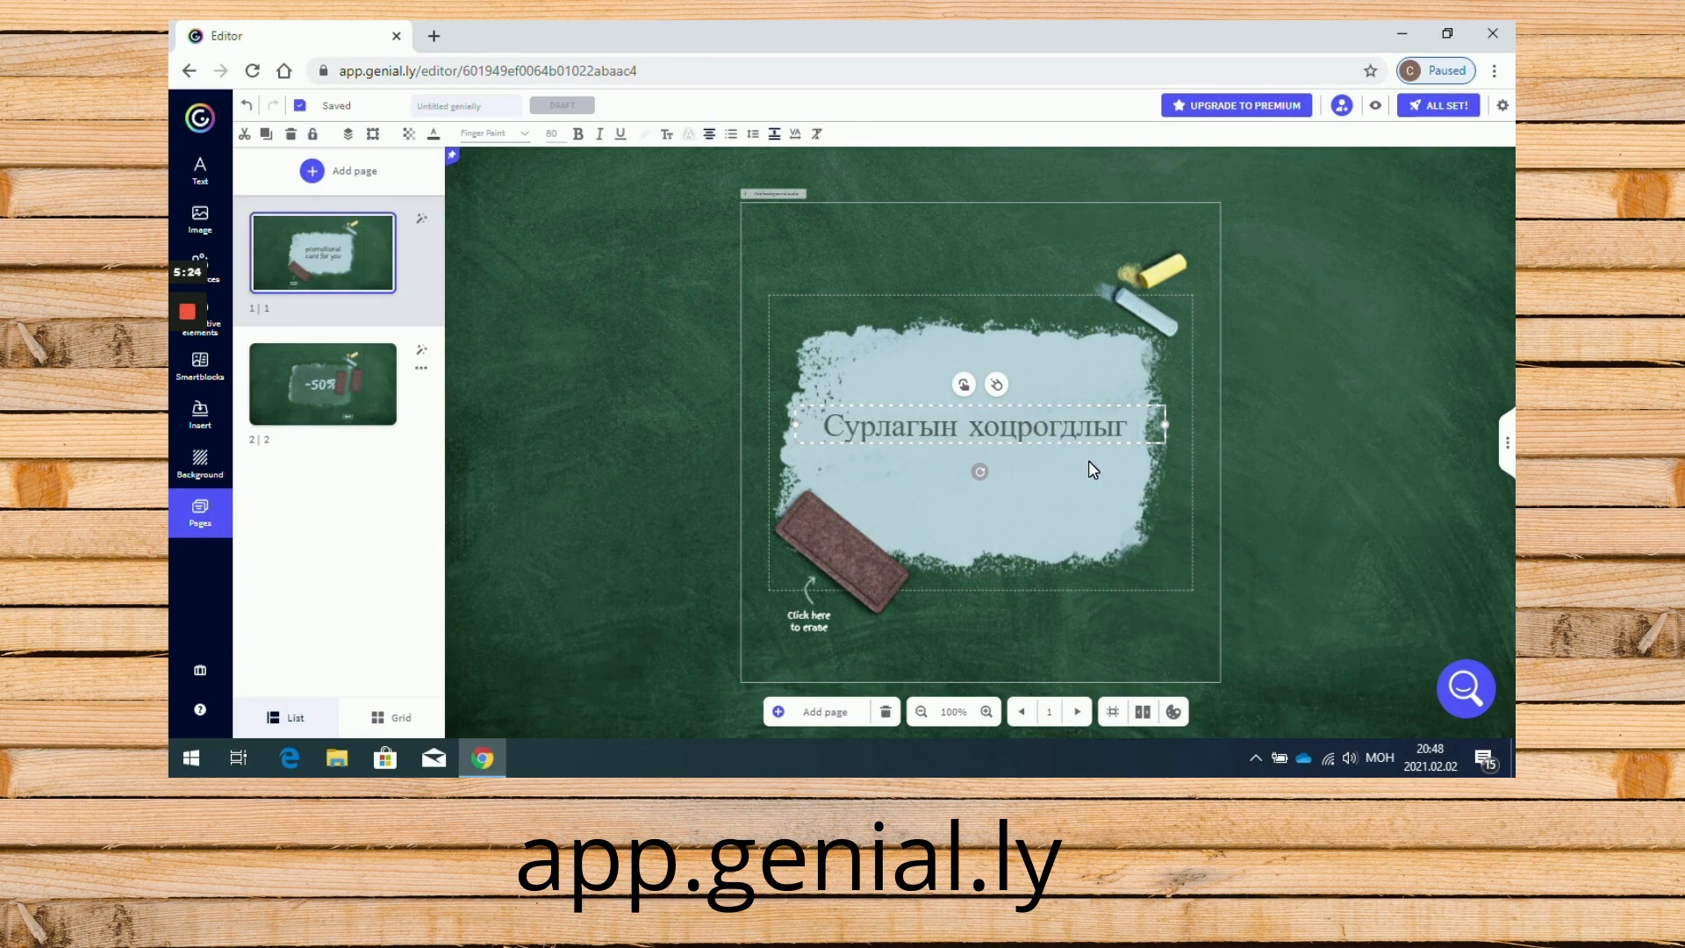
{"action": "type", "text": " арилг"}
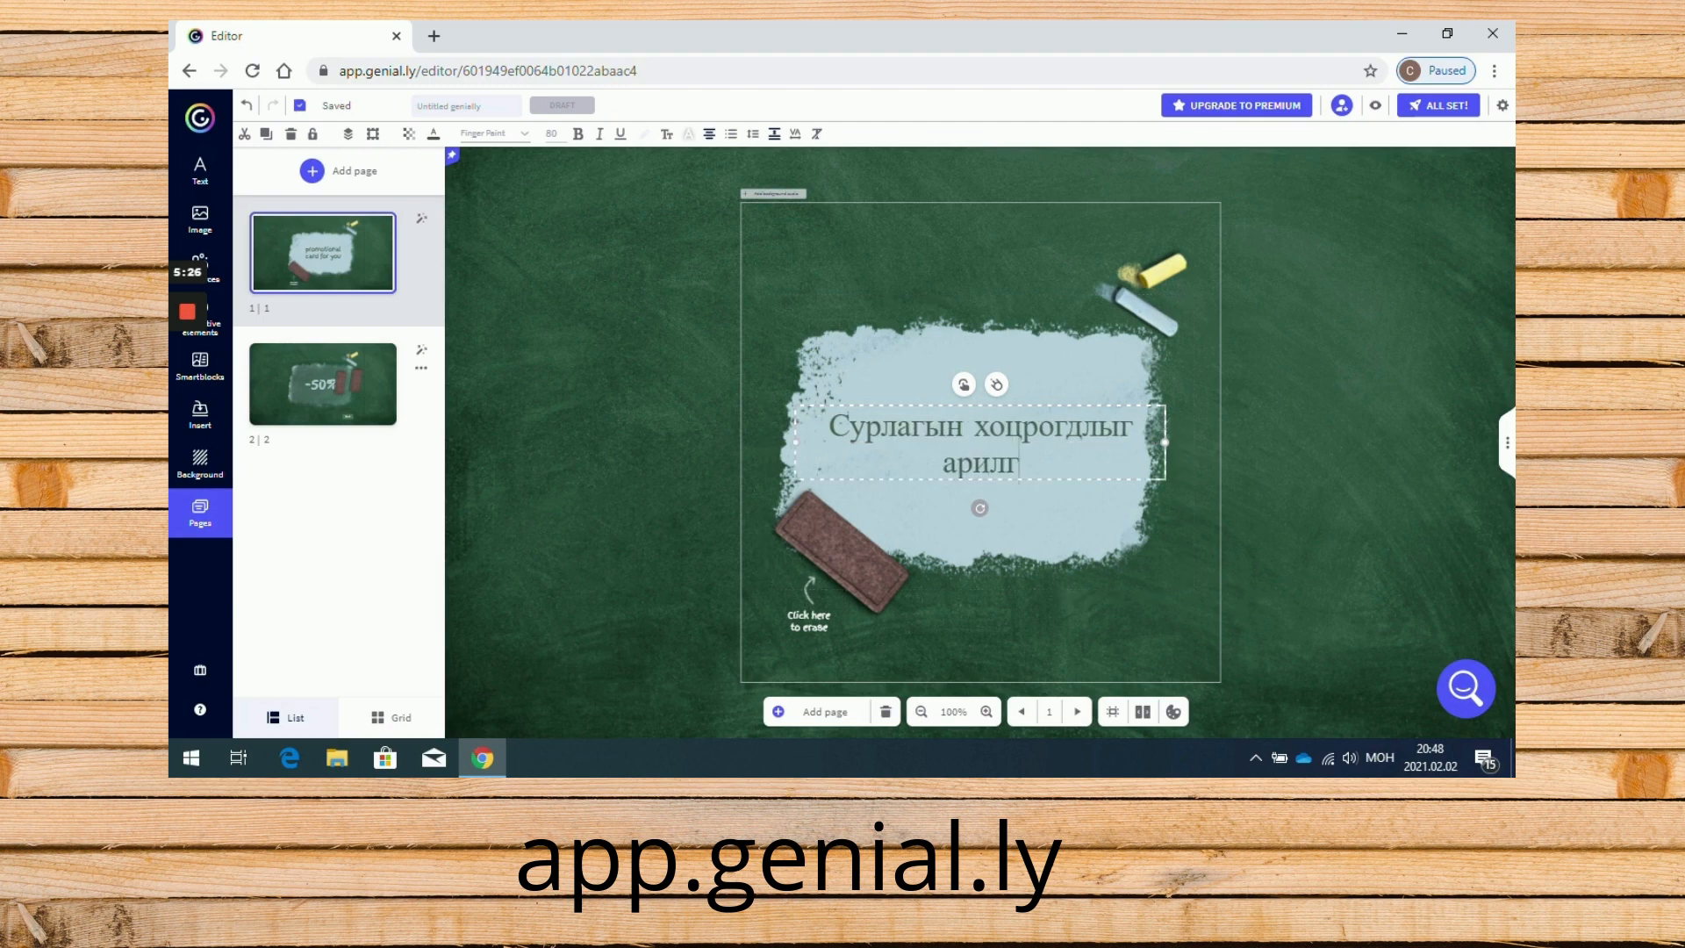
{"action": "type", "text": "ахын "}
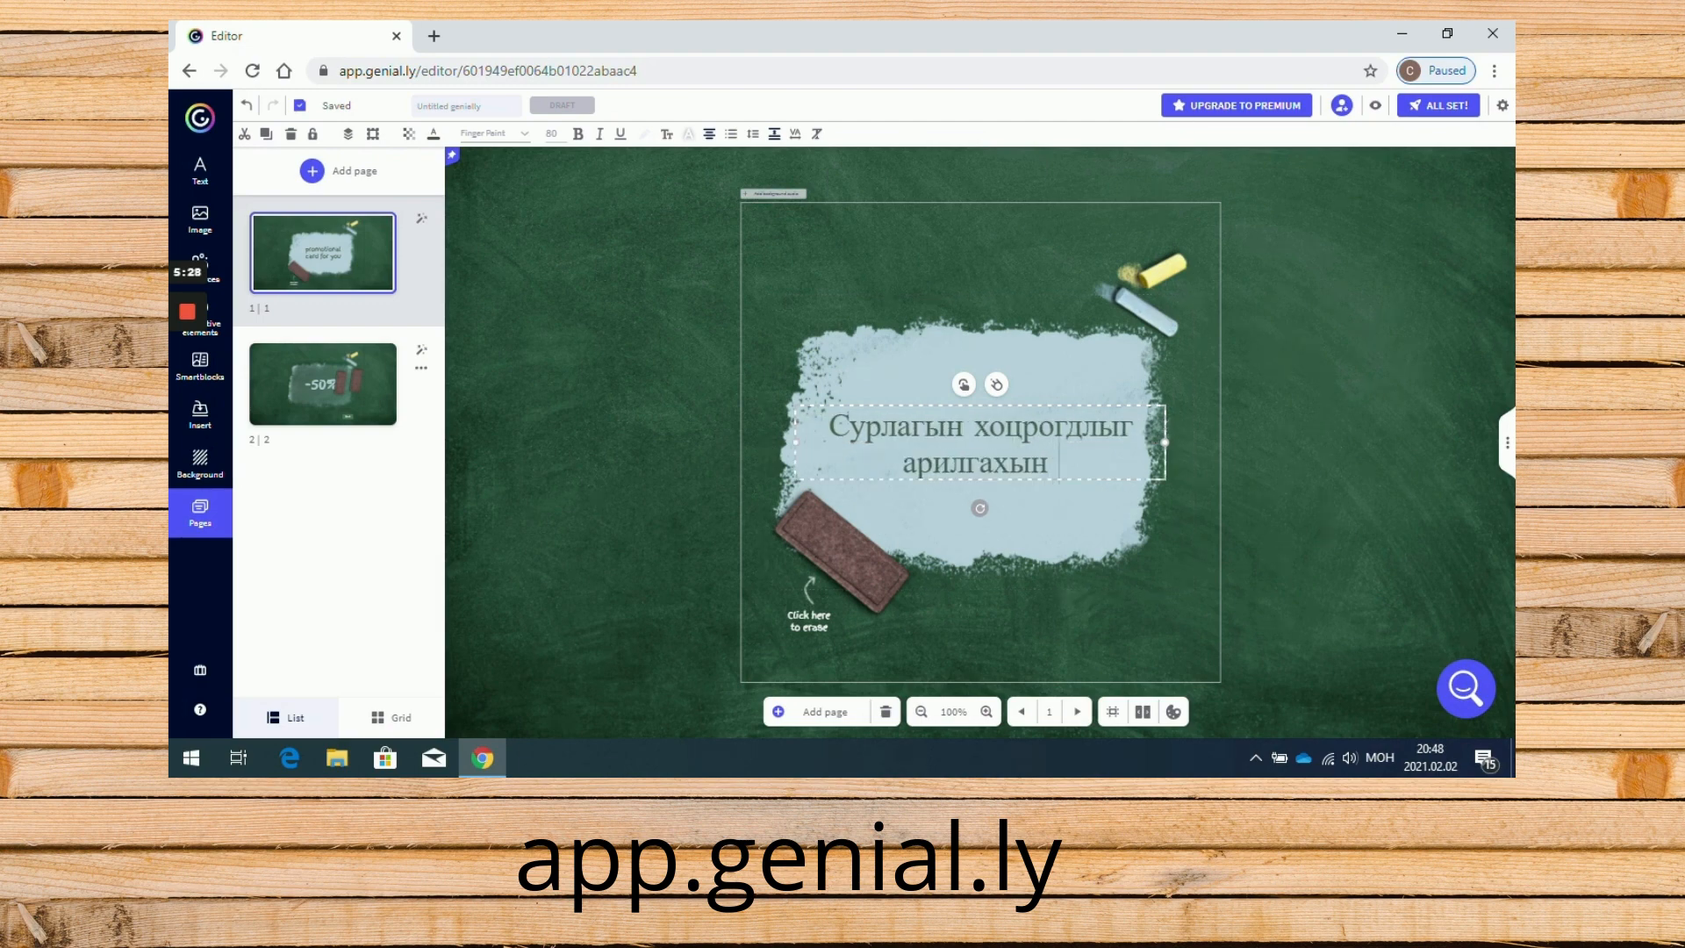
{"action": "type", "text": "төлөө"}
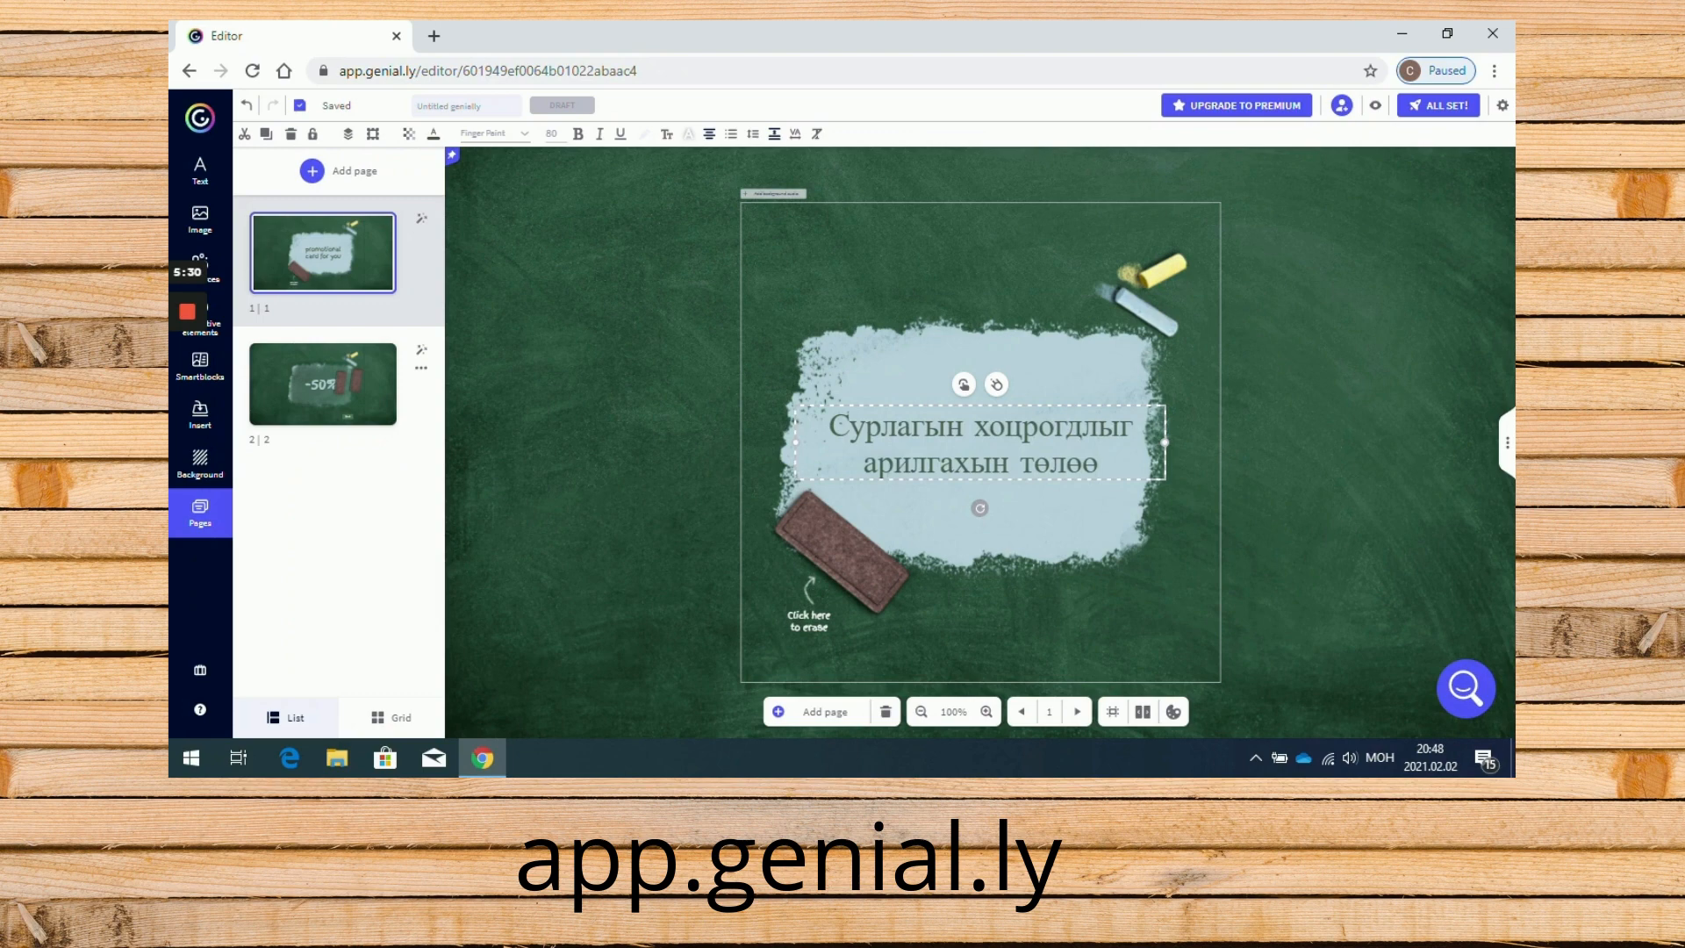
- Apply a Zoom entrance animation to the chalkboard text on page 1
{"action": "left_click", "coordinate": [1280, 427]}
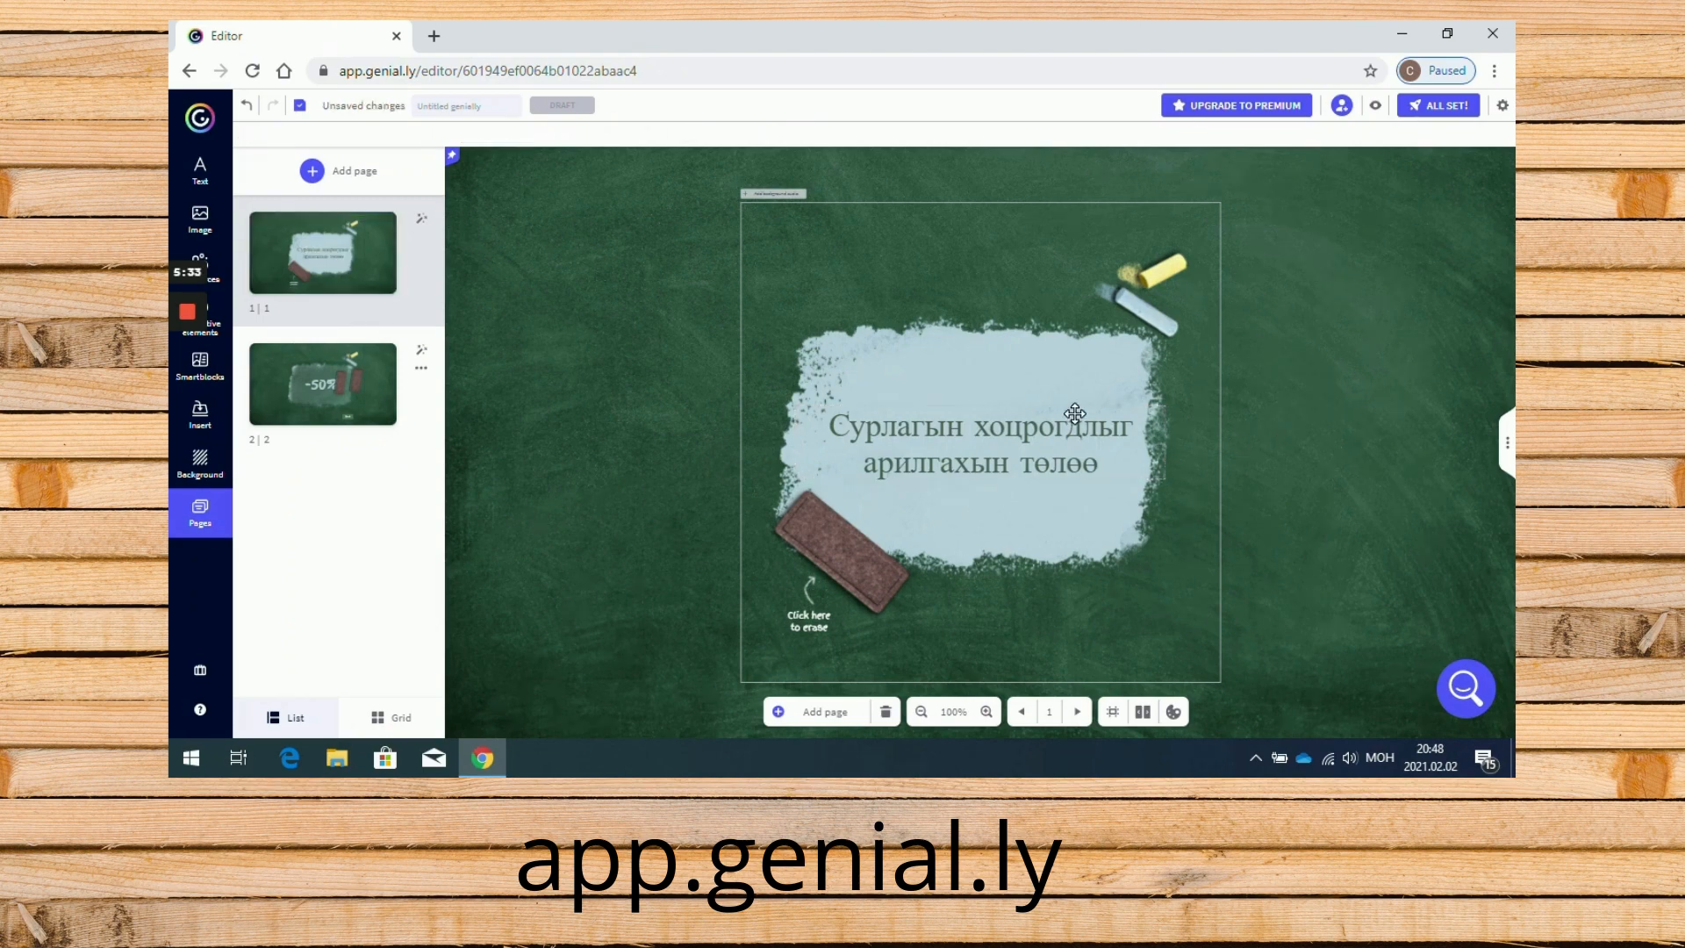
{"action": "left_click", "coordinate": [965, 416]}
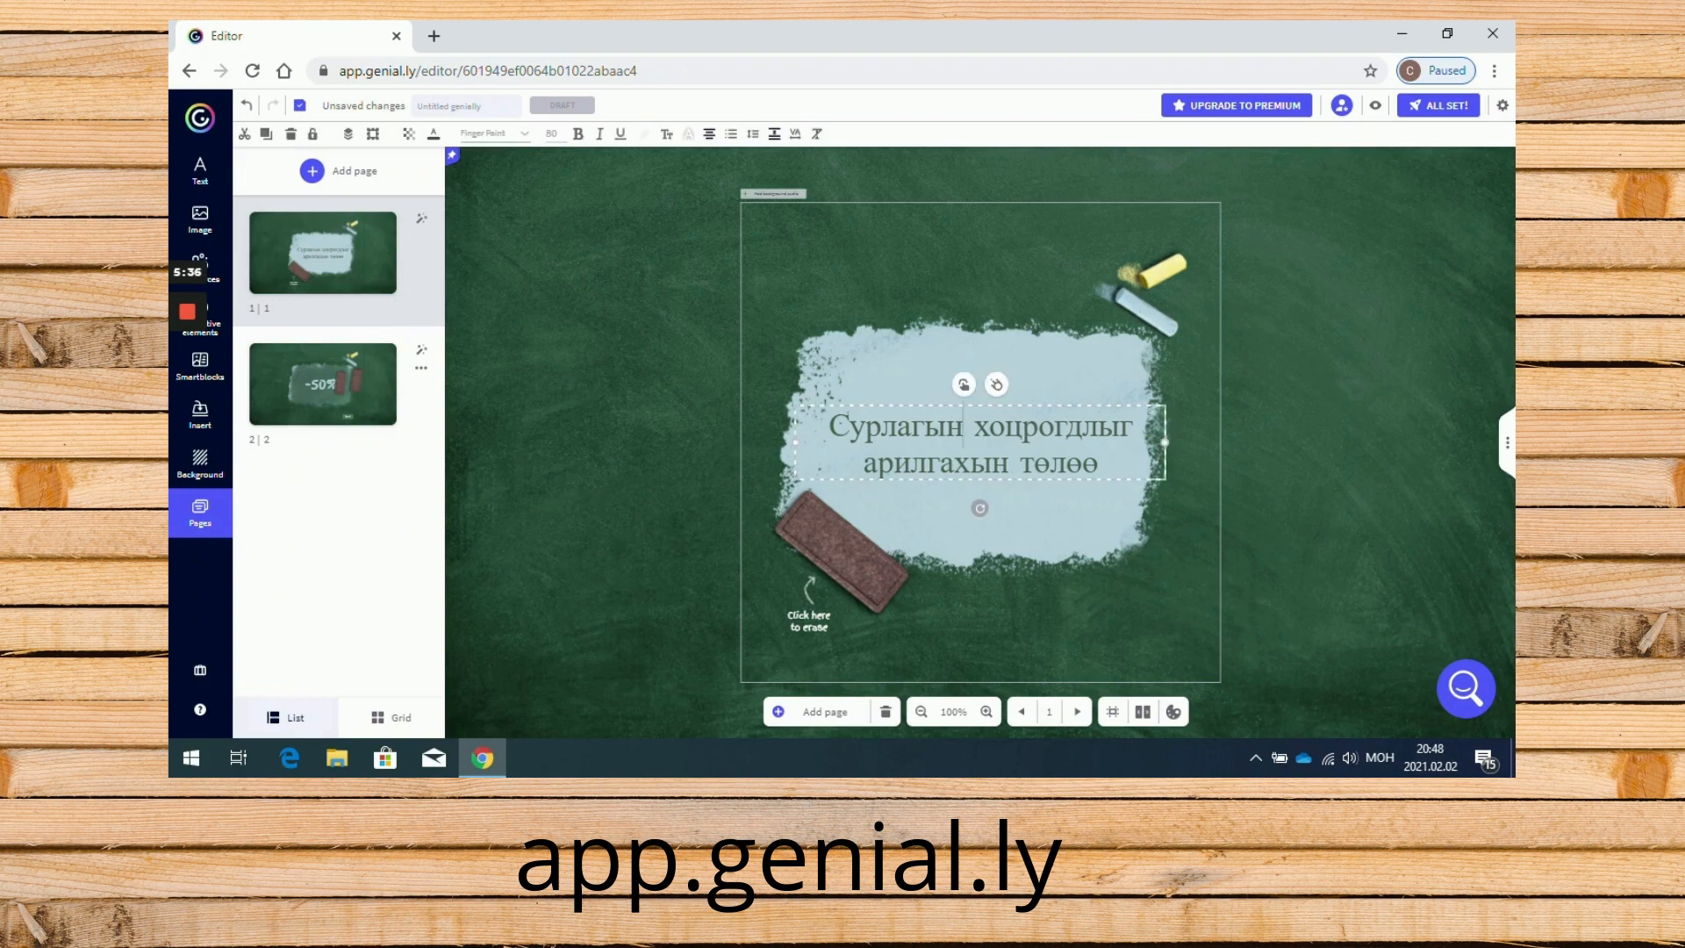
{"action": "left_click", "coordinate": [997, 387]}
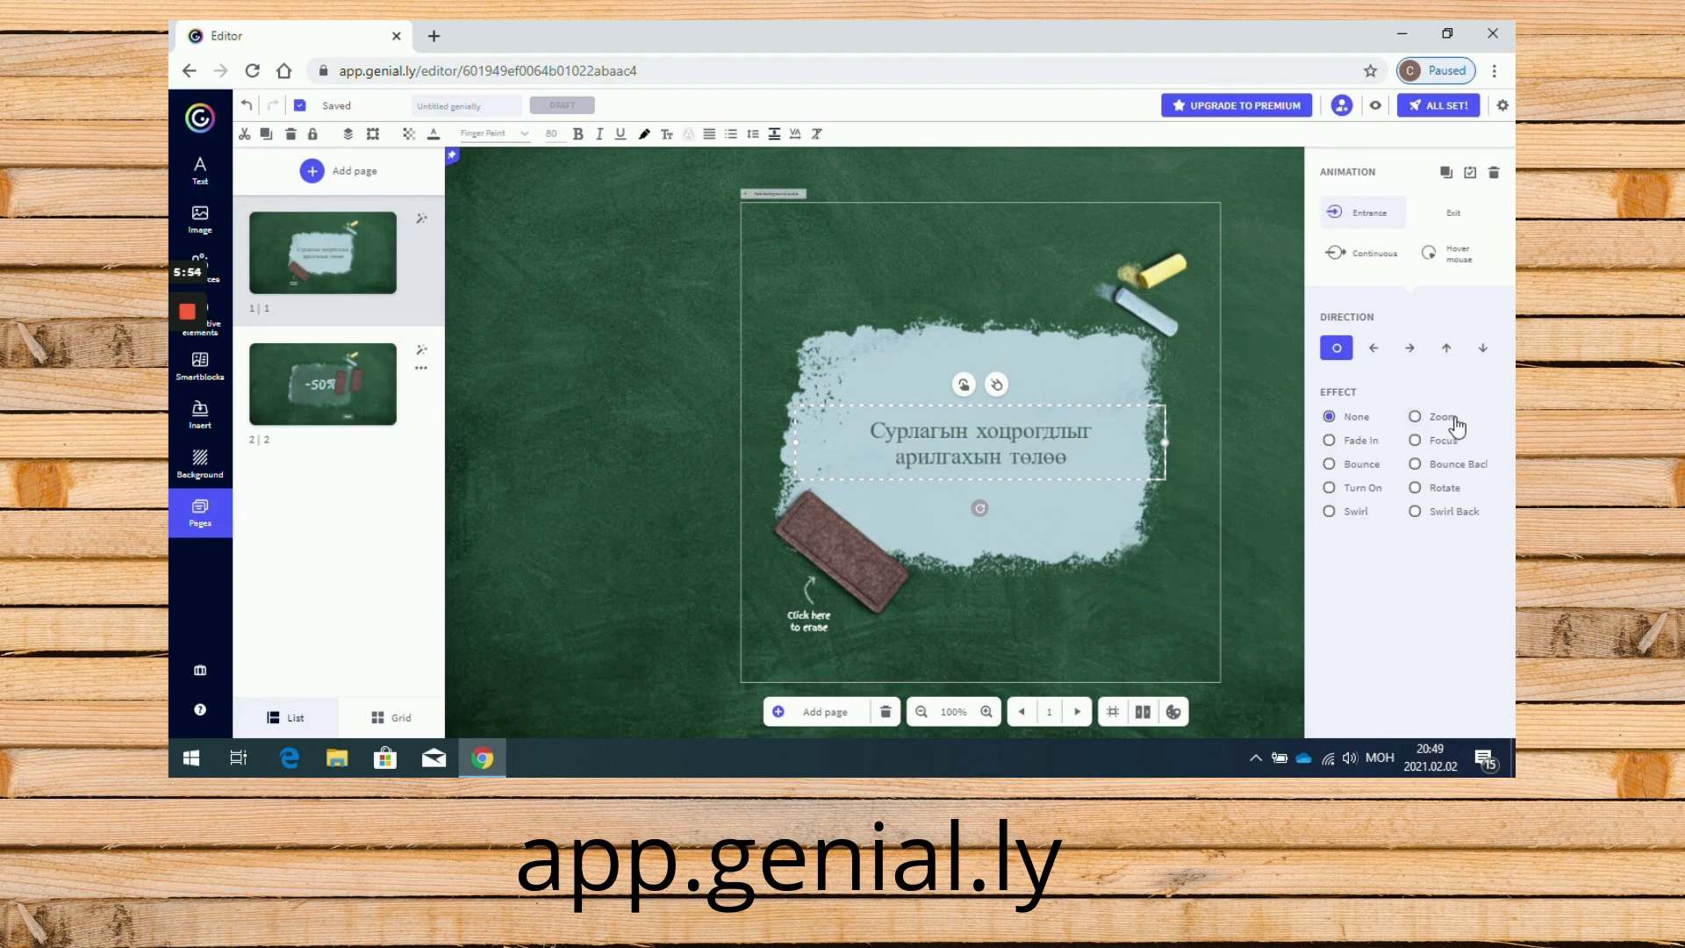
{"action": "left_click", "coordinate": [1417, 418]}
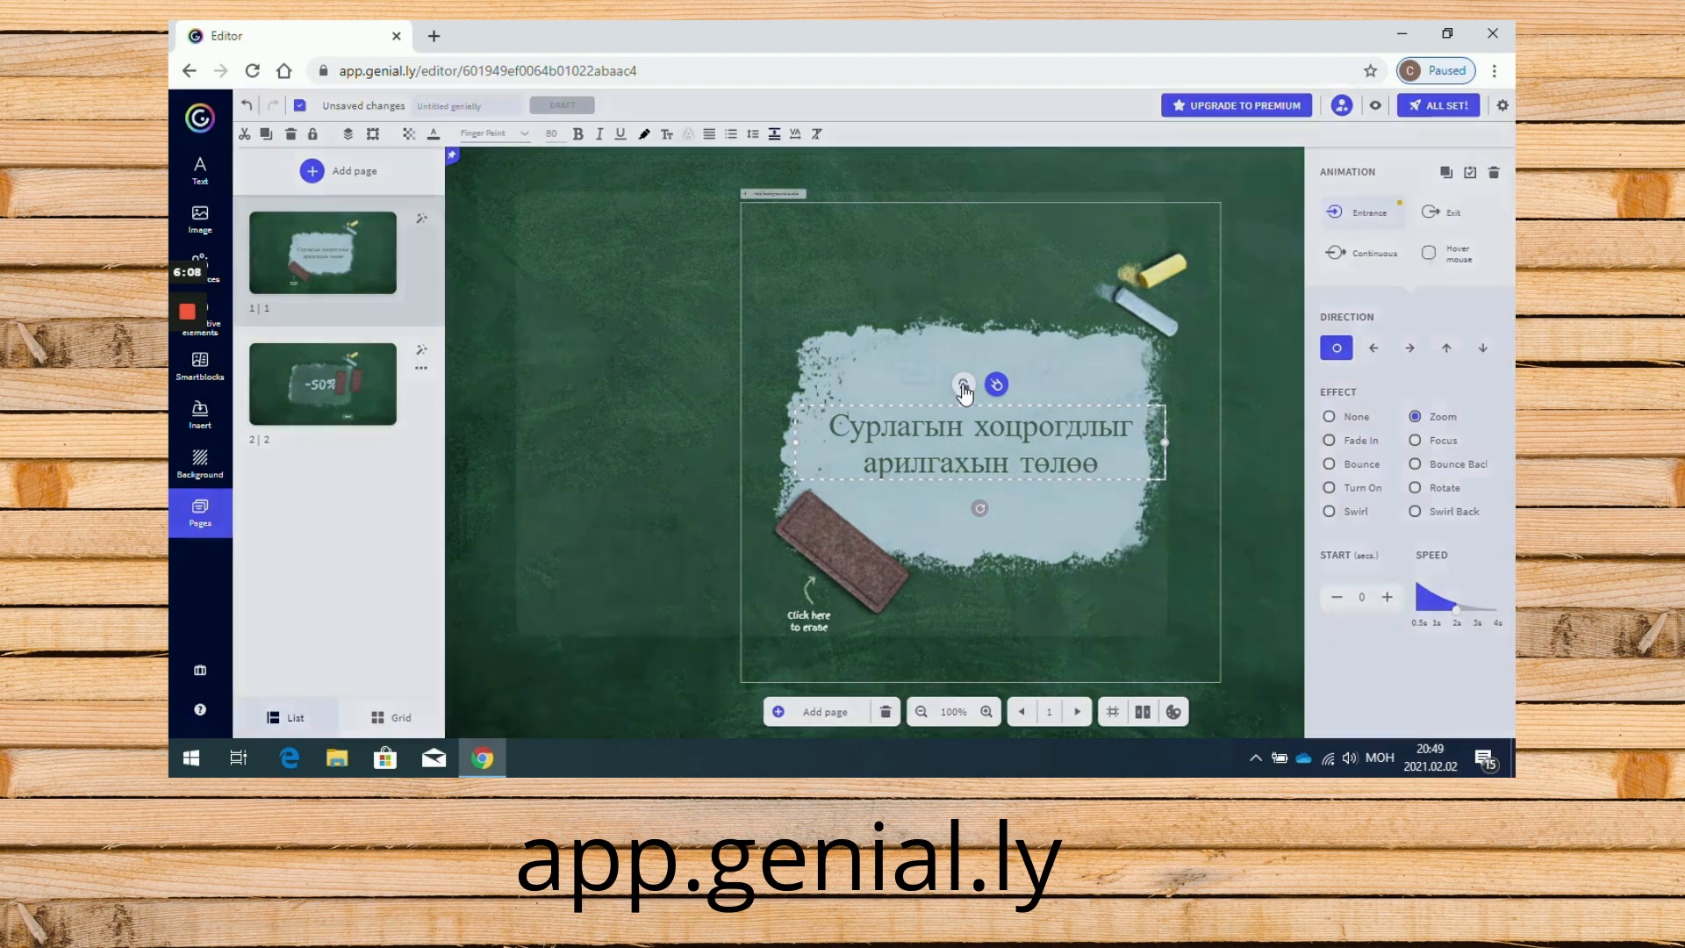
- Add a window interactivity to the page 1 text and enter "Сурлагын хоцрогдлыг арилгахын тулд сургууль, багш, эцэг эхчүүд, сурагчид бүгд хамтарч ажиллах"
{"action": "left_click", "coordinate": [963, 385]}
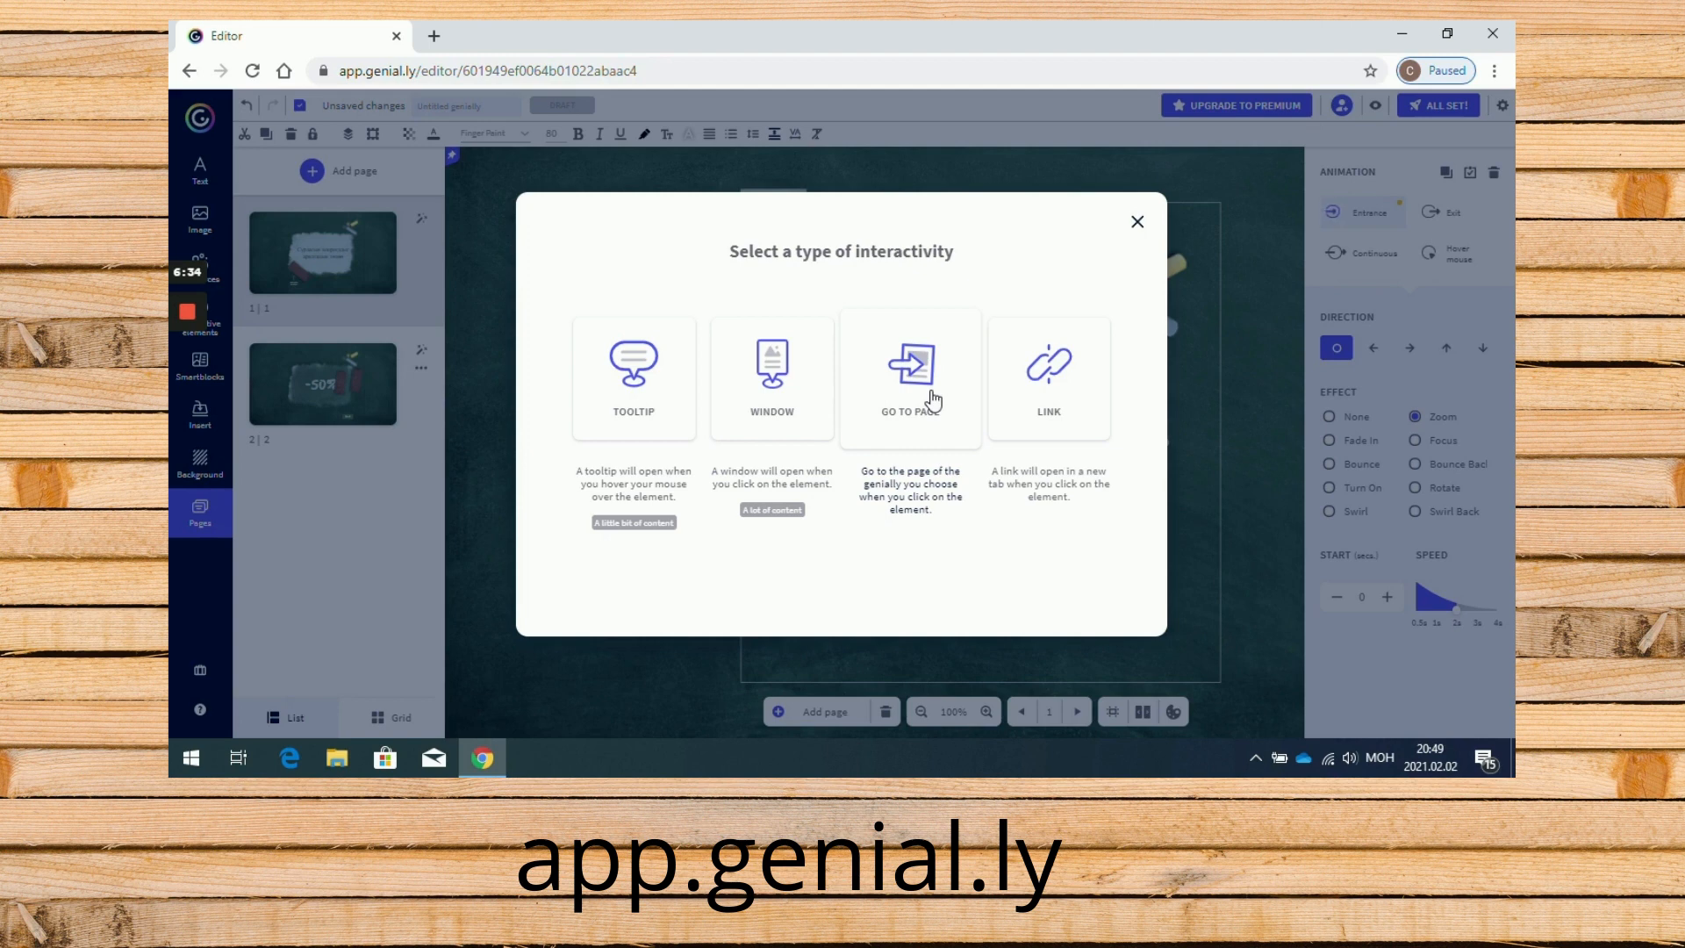
{"action": "left_click", "coordinate": [784, 395]}
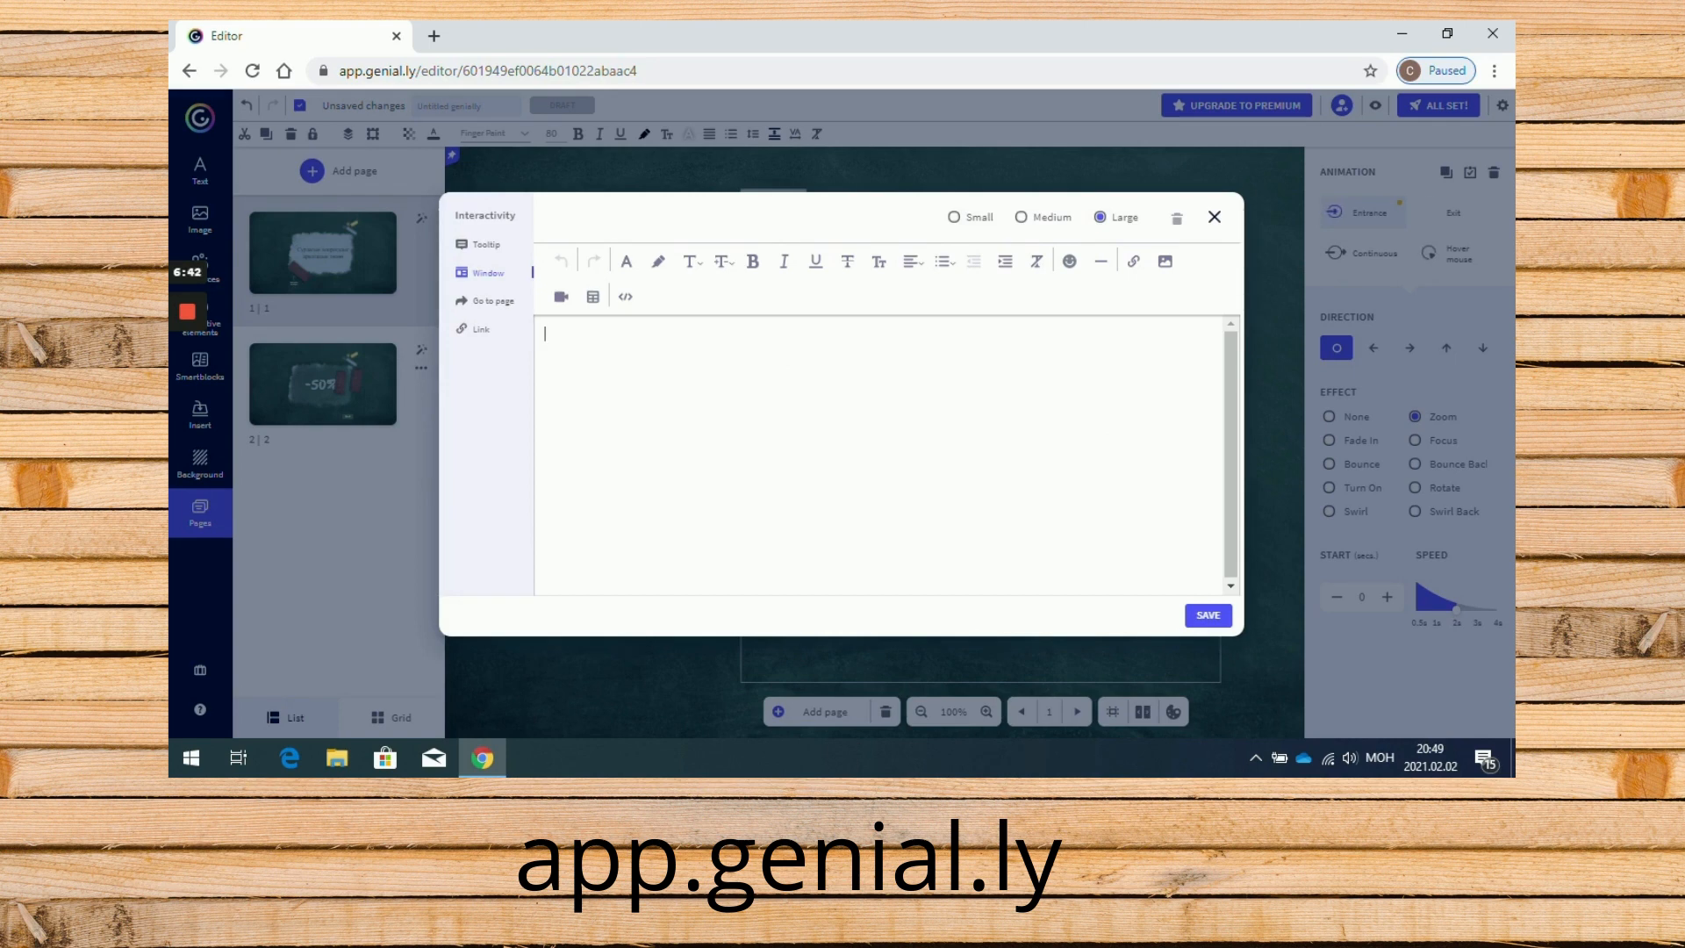
{"action": "type", "text": "Cypna"}
{"action": "type", "text": "гын хоцрогдлы"}
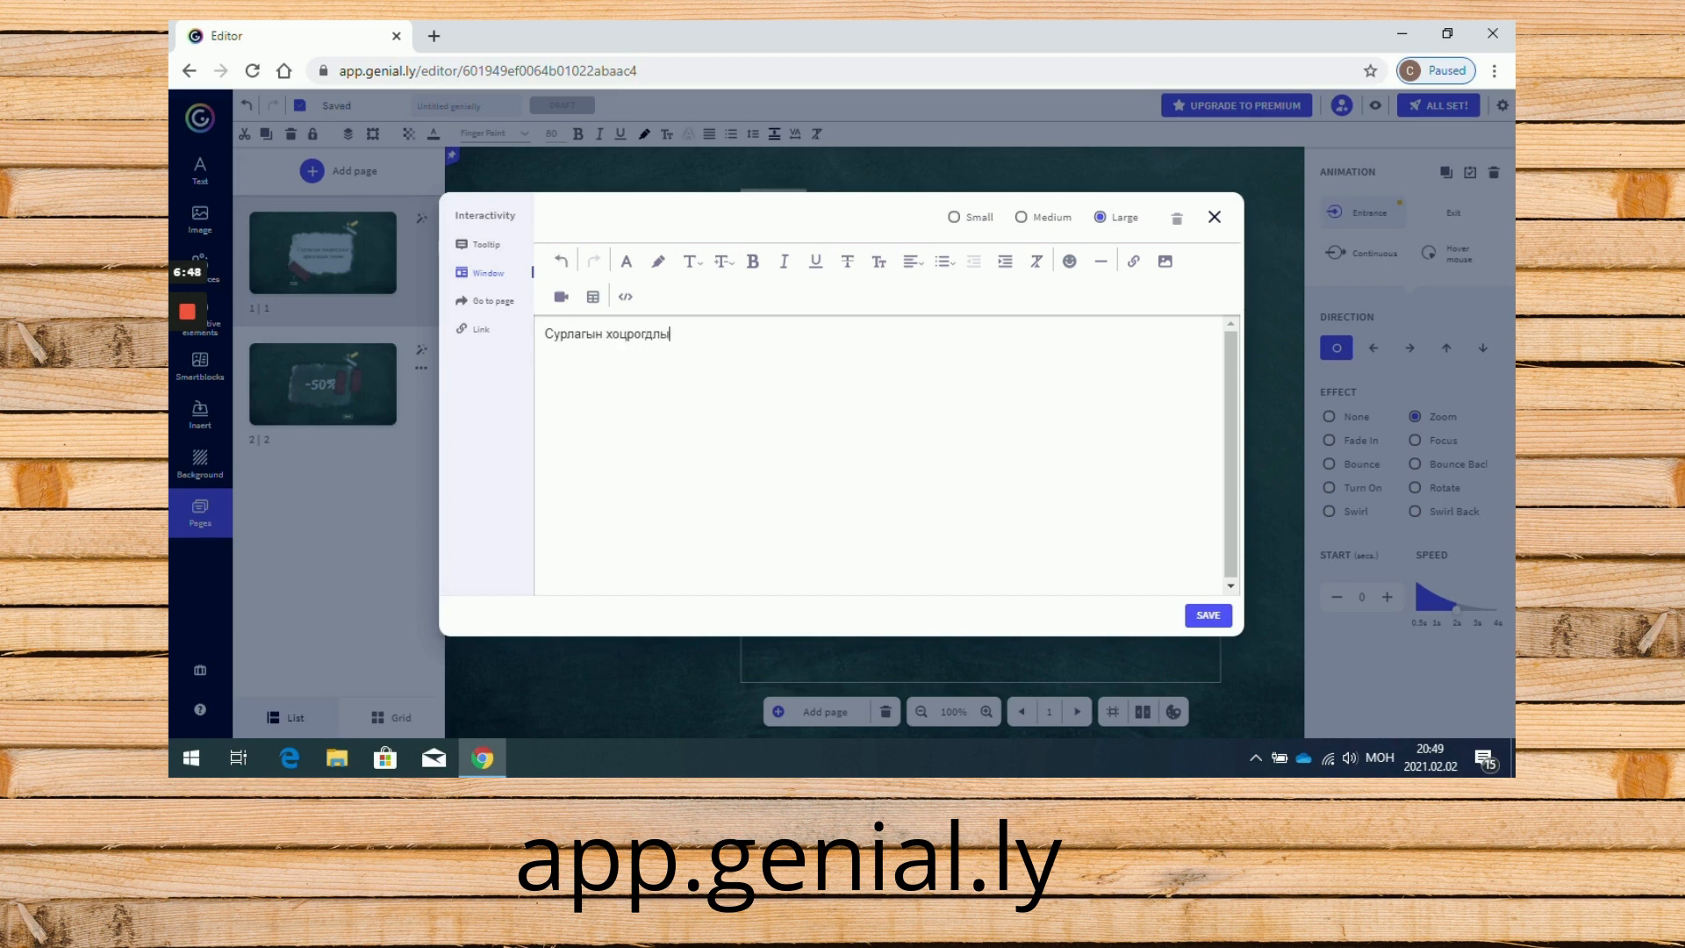
{"action": "type", "text": "г арилгахын тулд б"}
{"action": "type", "text": "ургууль"}
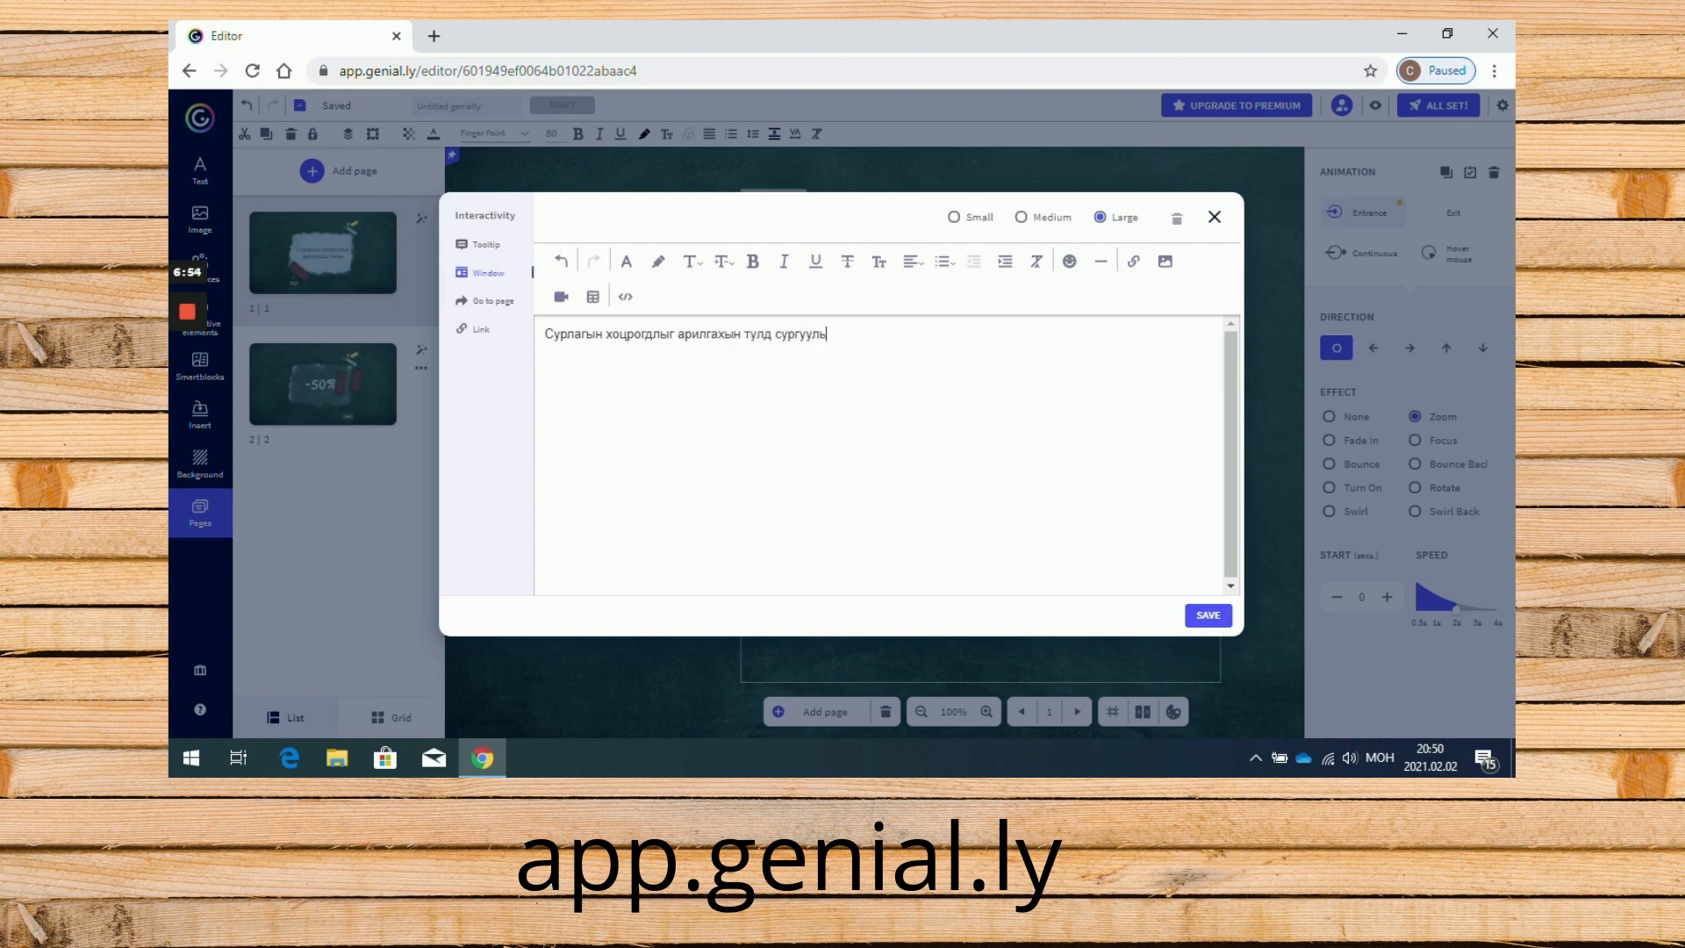
{"action": "type", "text": ", багш, эцэг эхчүүд, сурагчи"}
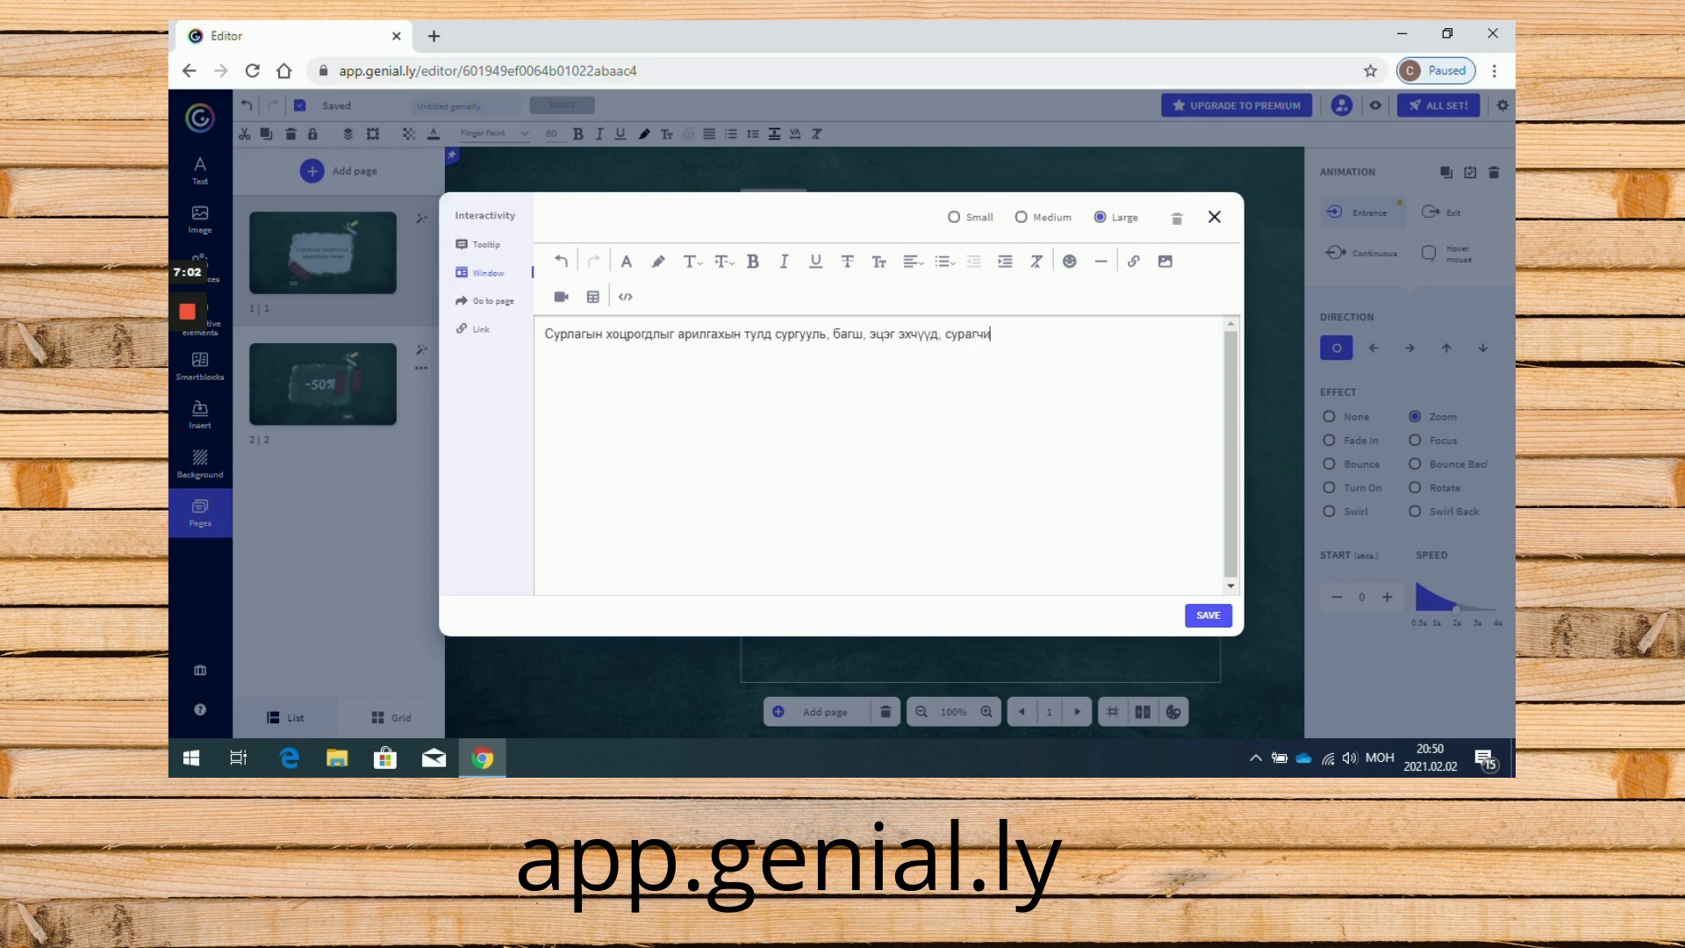
{"action": "type", "text": "д бүгд"}
{"action": "key", "text": "BackSpace"}
{"action": "type", "text": "хамтарч ажиллах"}
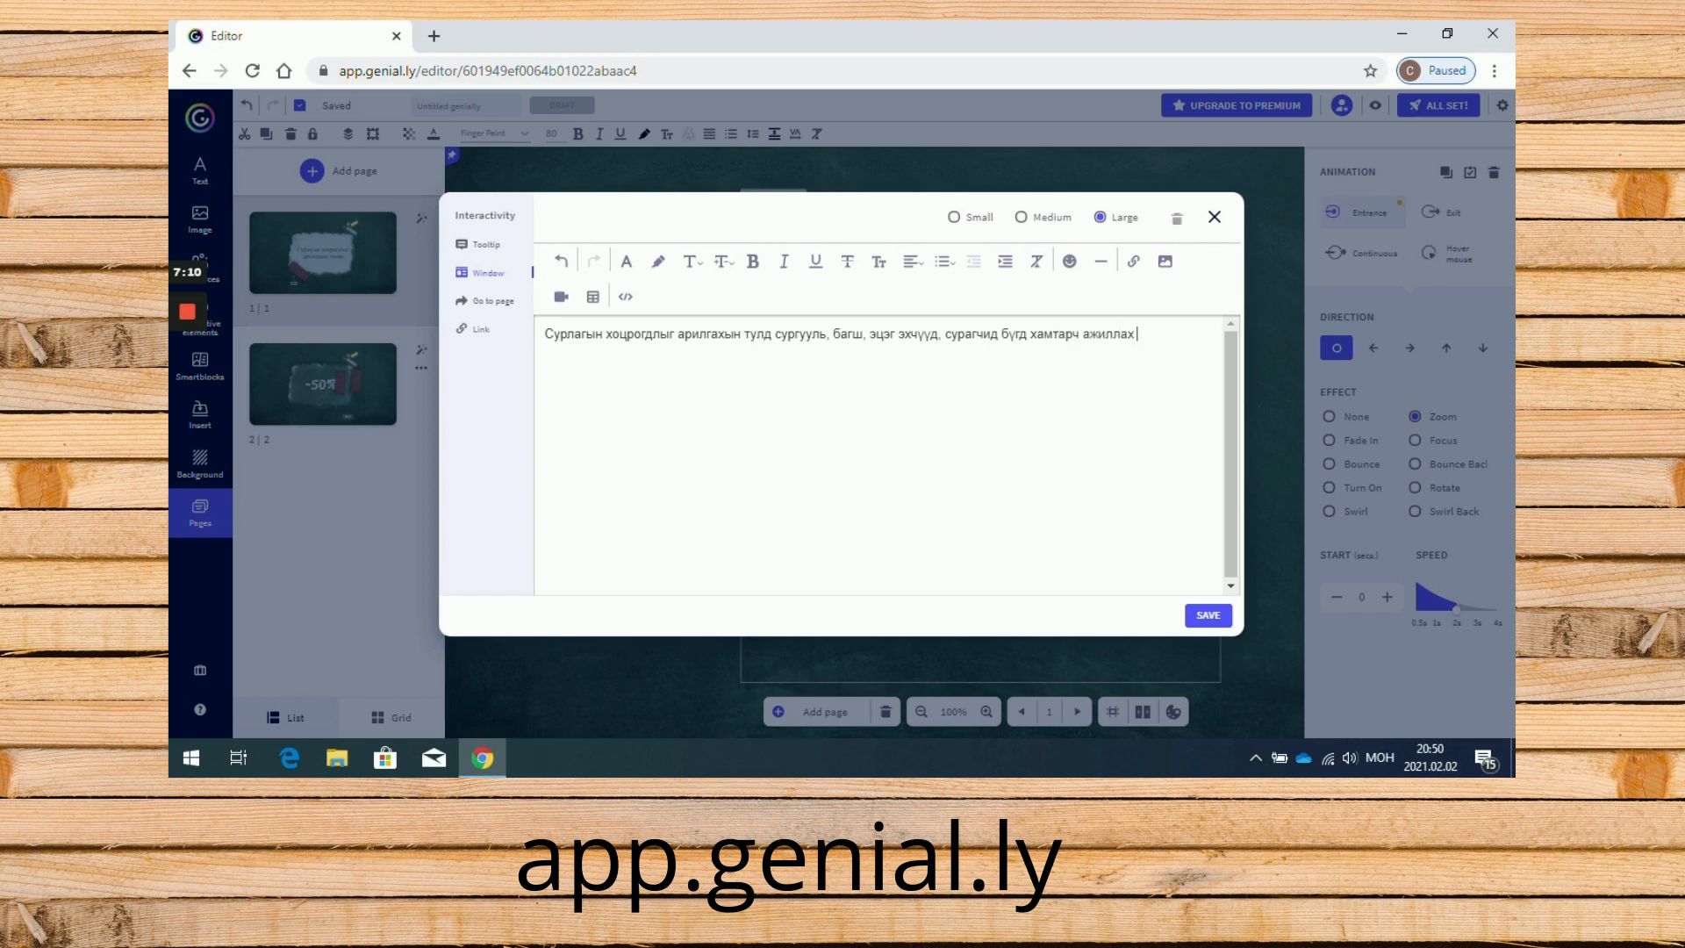
- Complete the window text with "шаардлагатай. Хамгийн чухал нь сурагч өөрөө хичээн ажиллах явдал юм." and save the interactivity
{"action": "type", "text": " шаардлагатай. Хамгийн чухал нь сурагч өөрөө хичээн ажи"}
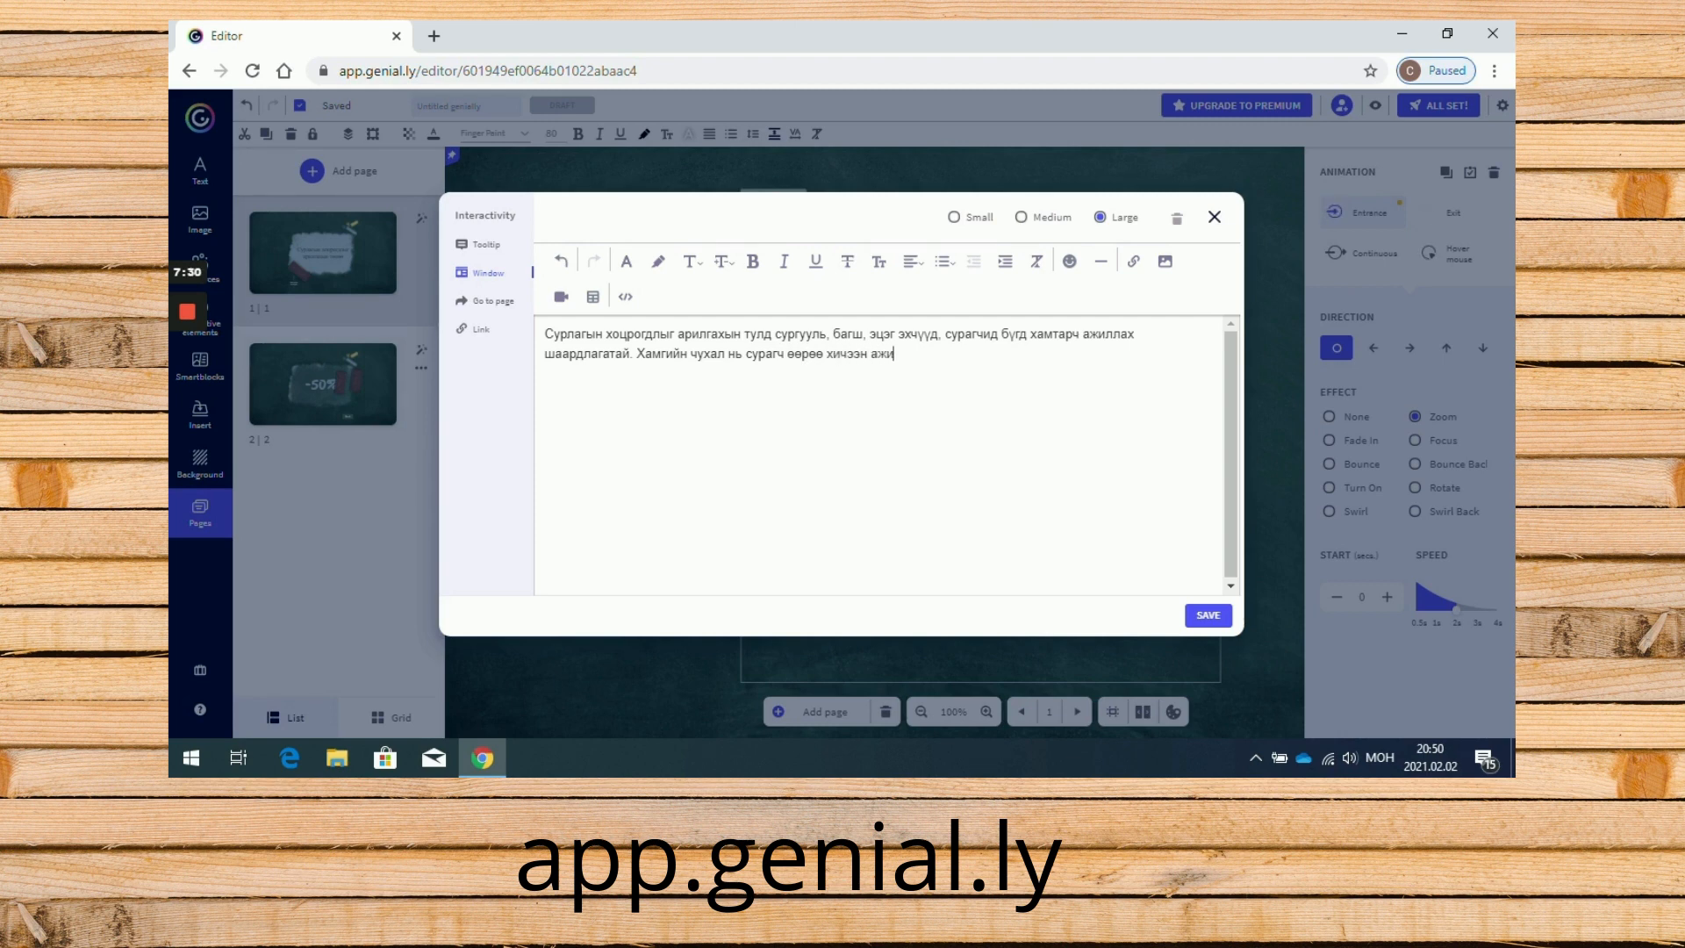
{"action": "type", "text": "ах явдал юм."}
{"action": "left_click", "coordinate": [1209, 613]}
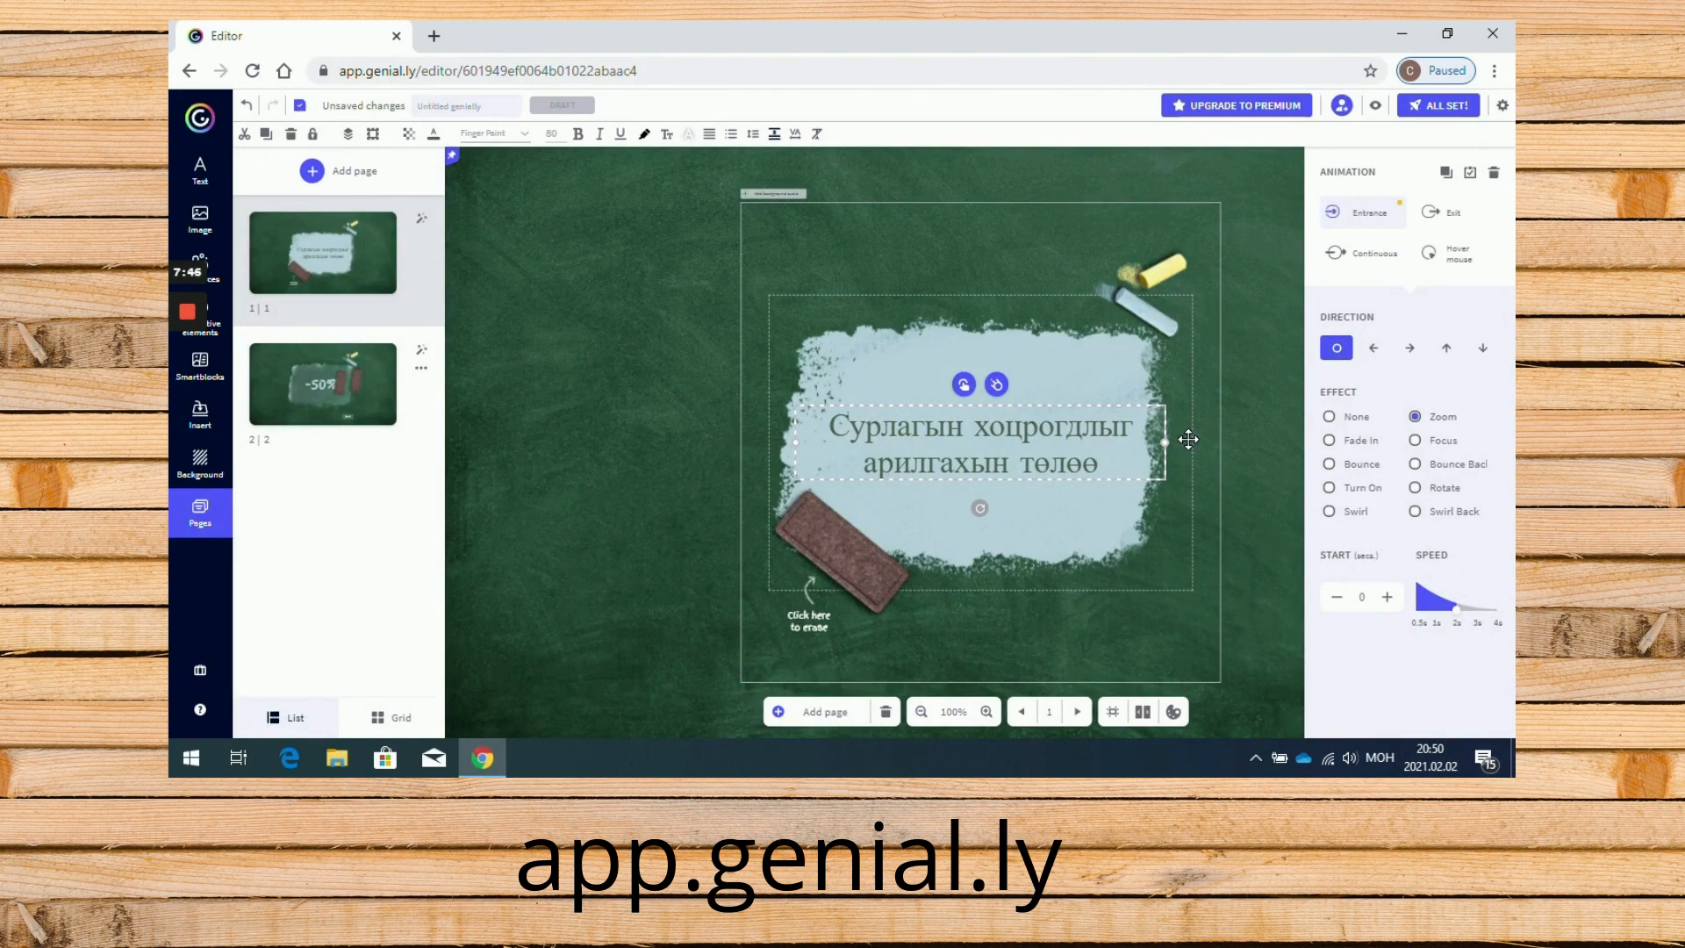
{"action": "left_click", "coordinate": [808, 622]}
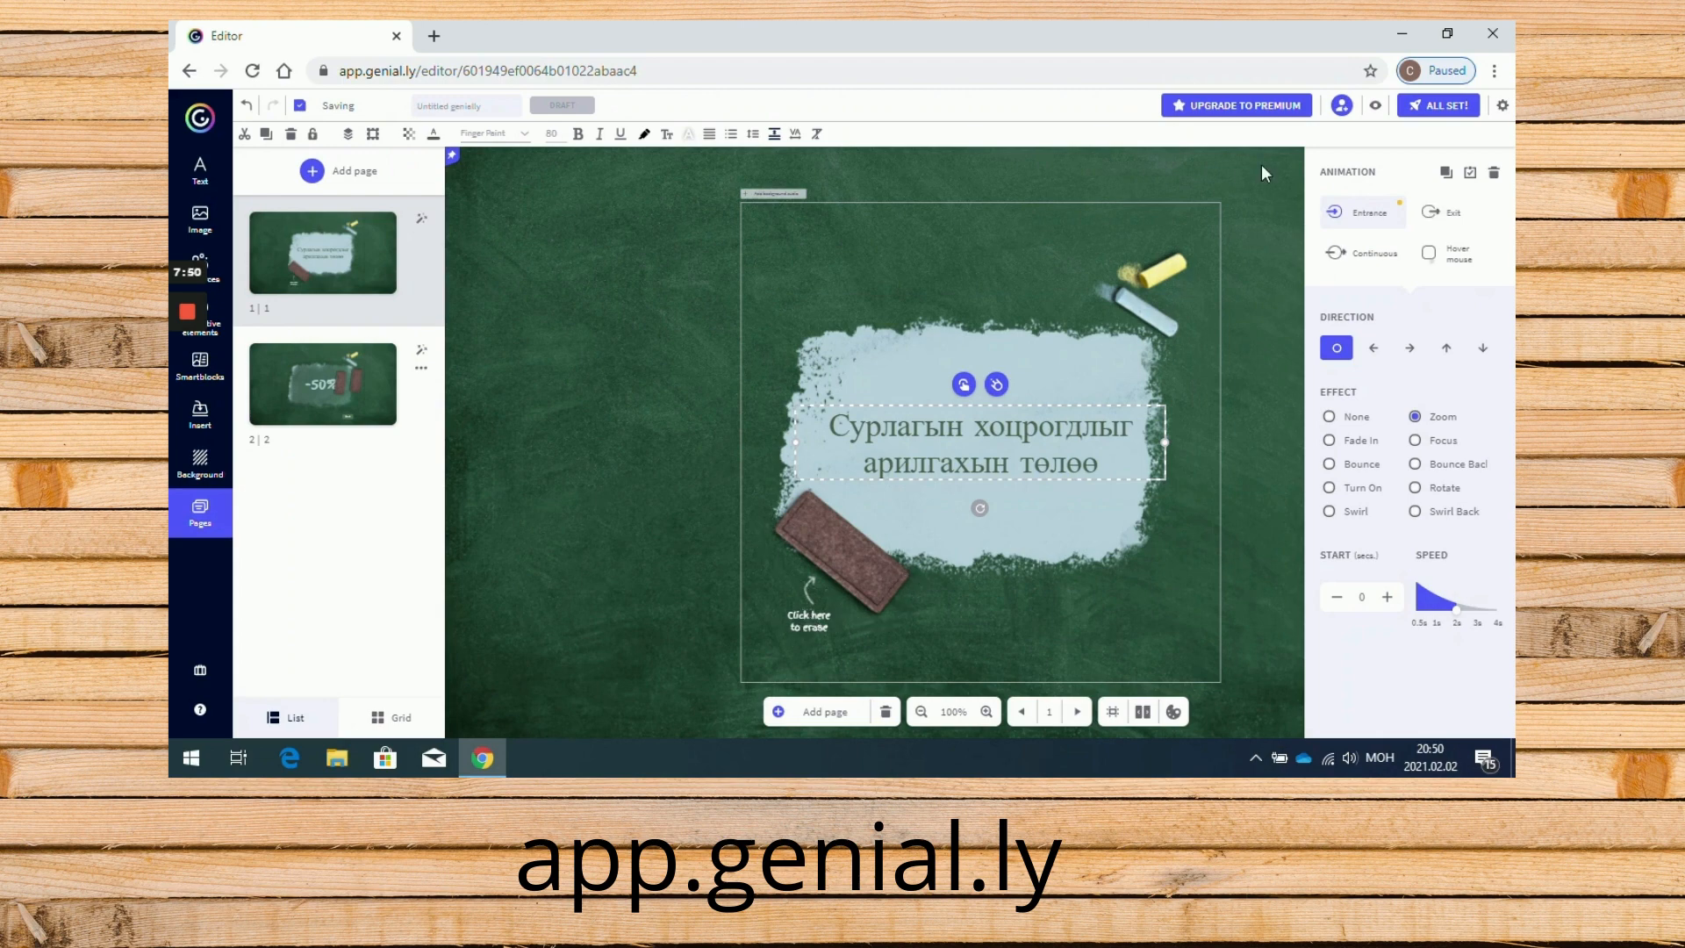
- Start the preview and save the genially under the name "turshilt-1"
{"action": "left_click", "coordinate": [1374, 105]}
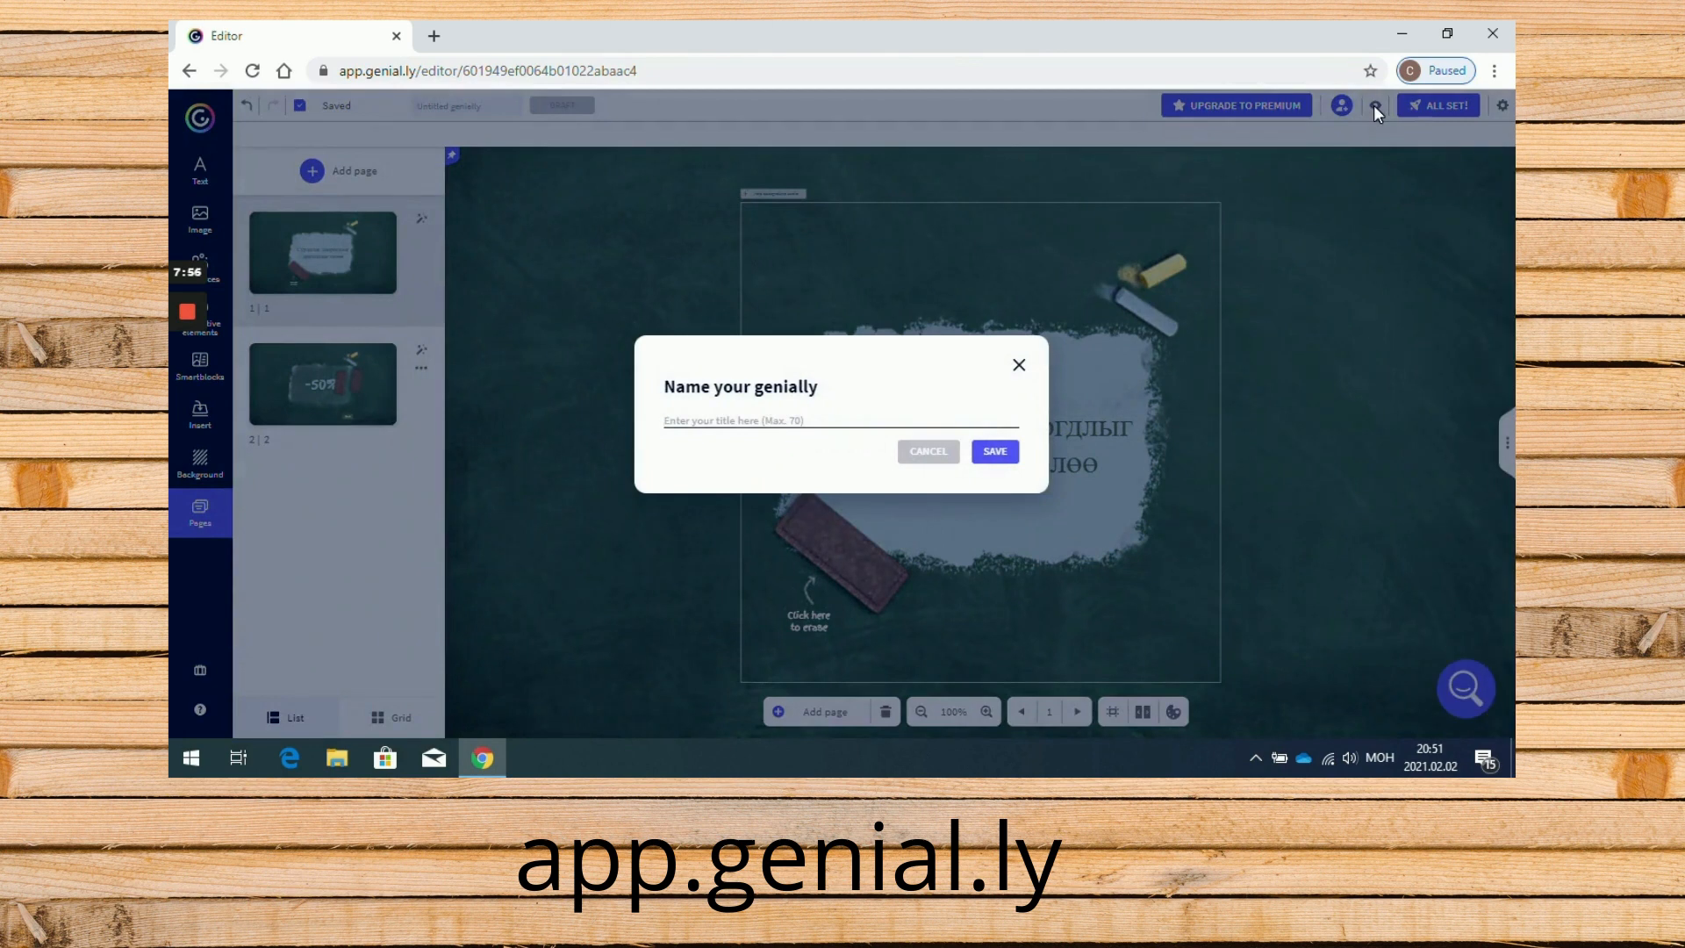
{"action": "type", "text": "ar"}
{"action": "key", "text": "BackSpace"}
{"action": "type", "text": "turshilt-1"}
{"action": "left_click", "coordinate": [996, 452]}
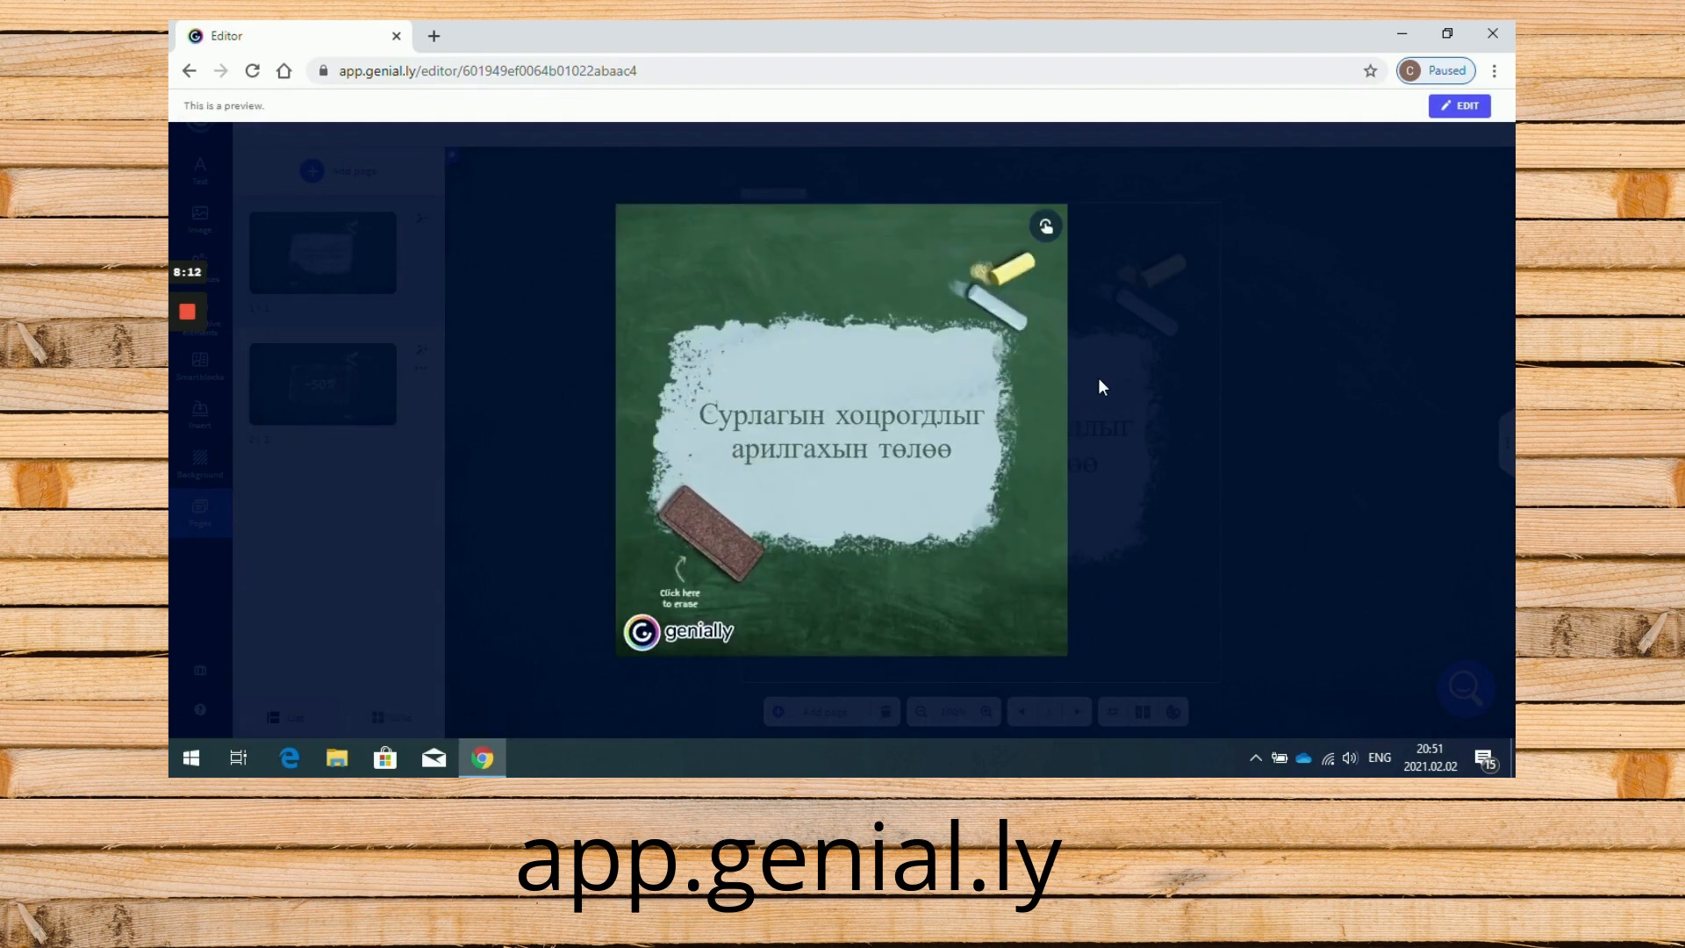
- Test the text's window, the eraser link and the Back button in the preview, and return to editing
{"action": "left_click", "coordinate": [814, 427]}
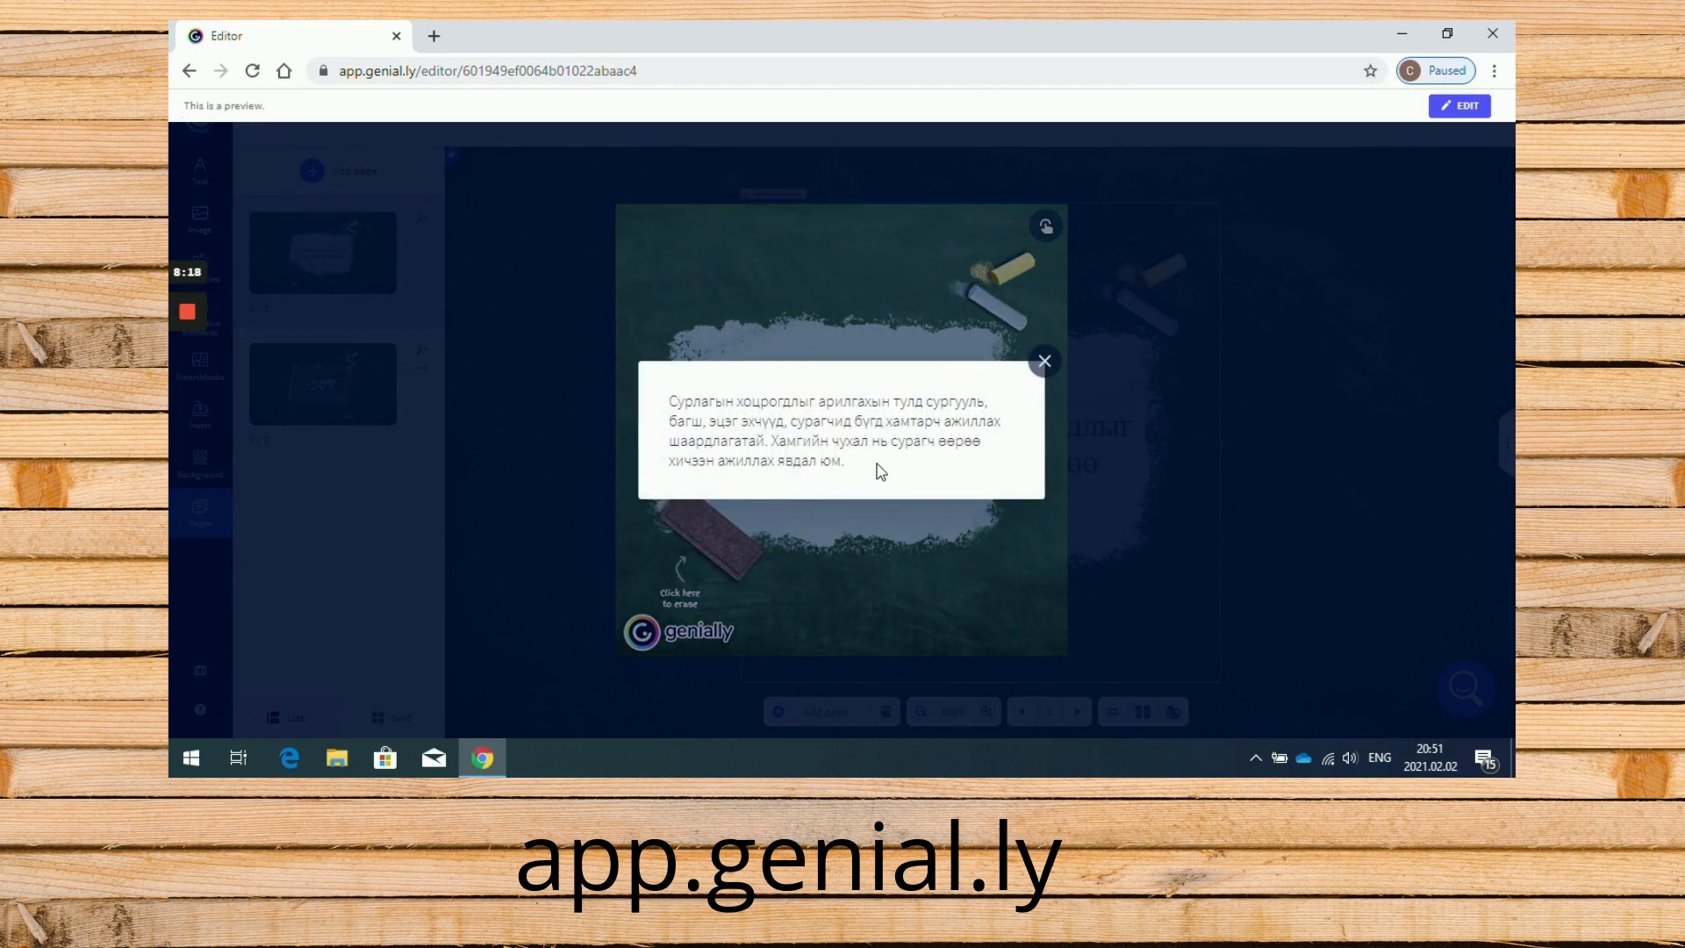
{"action": "left_click", "coordinate": [1044, 363]}
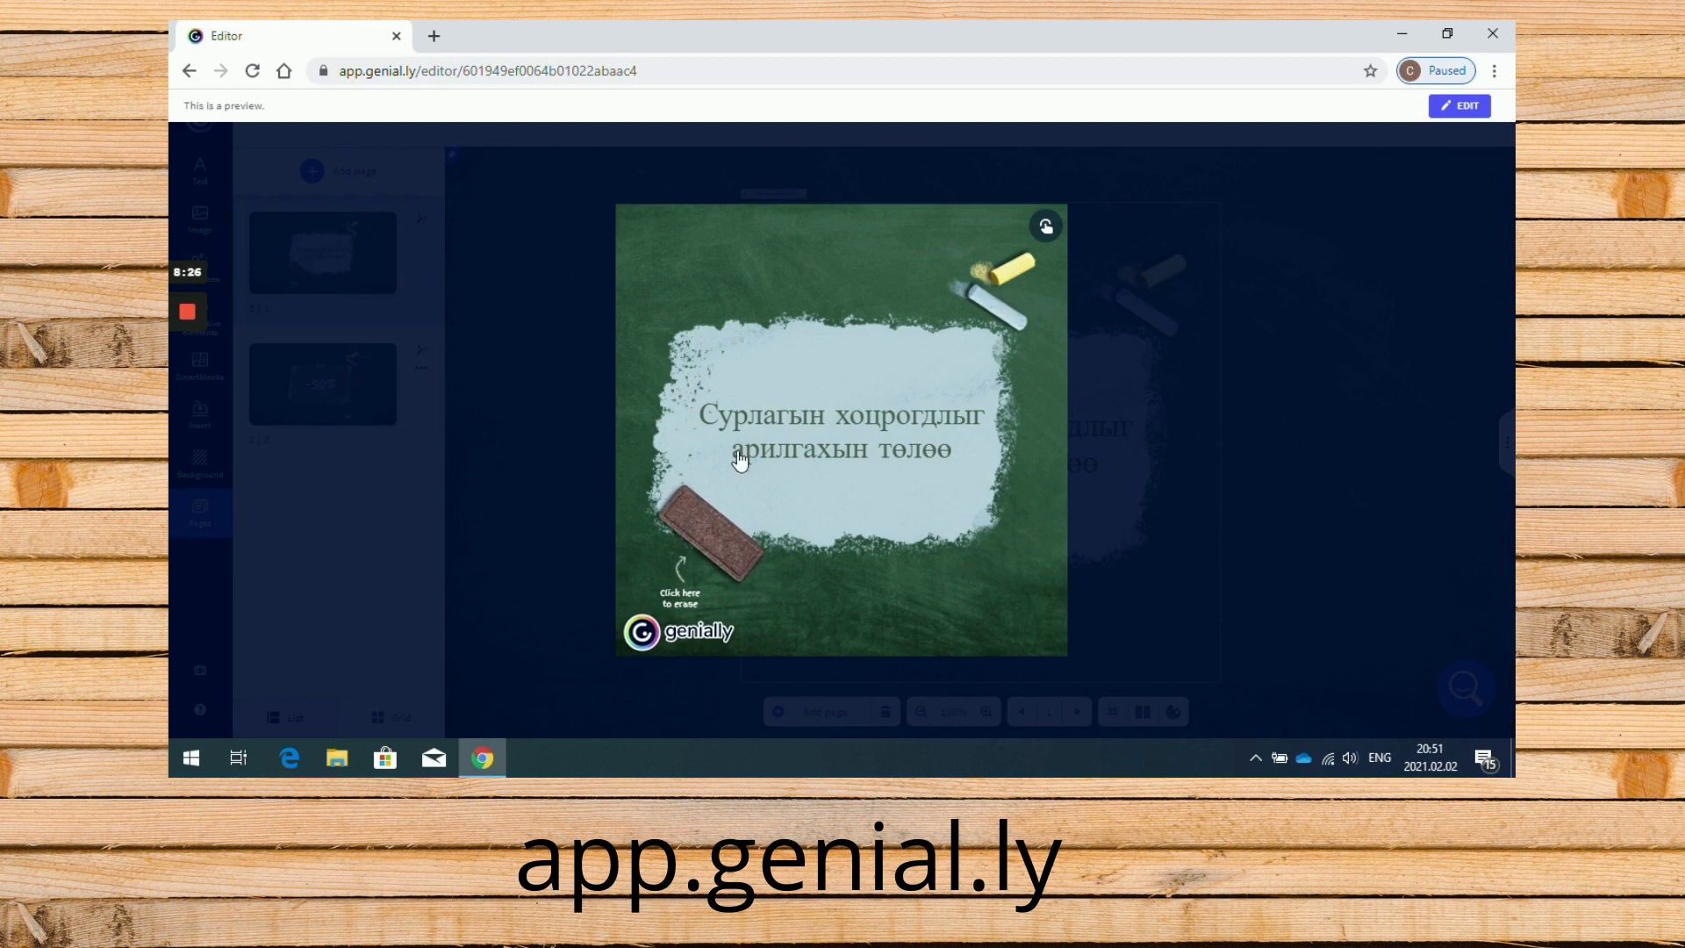
{"action": "left_click", "coordinate": [711, 541]}
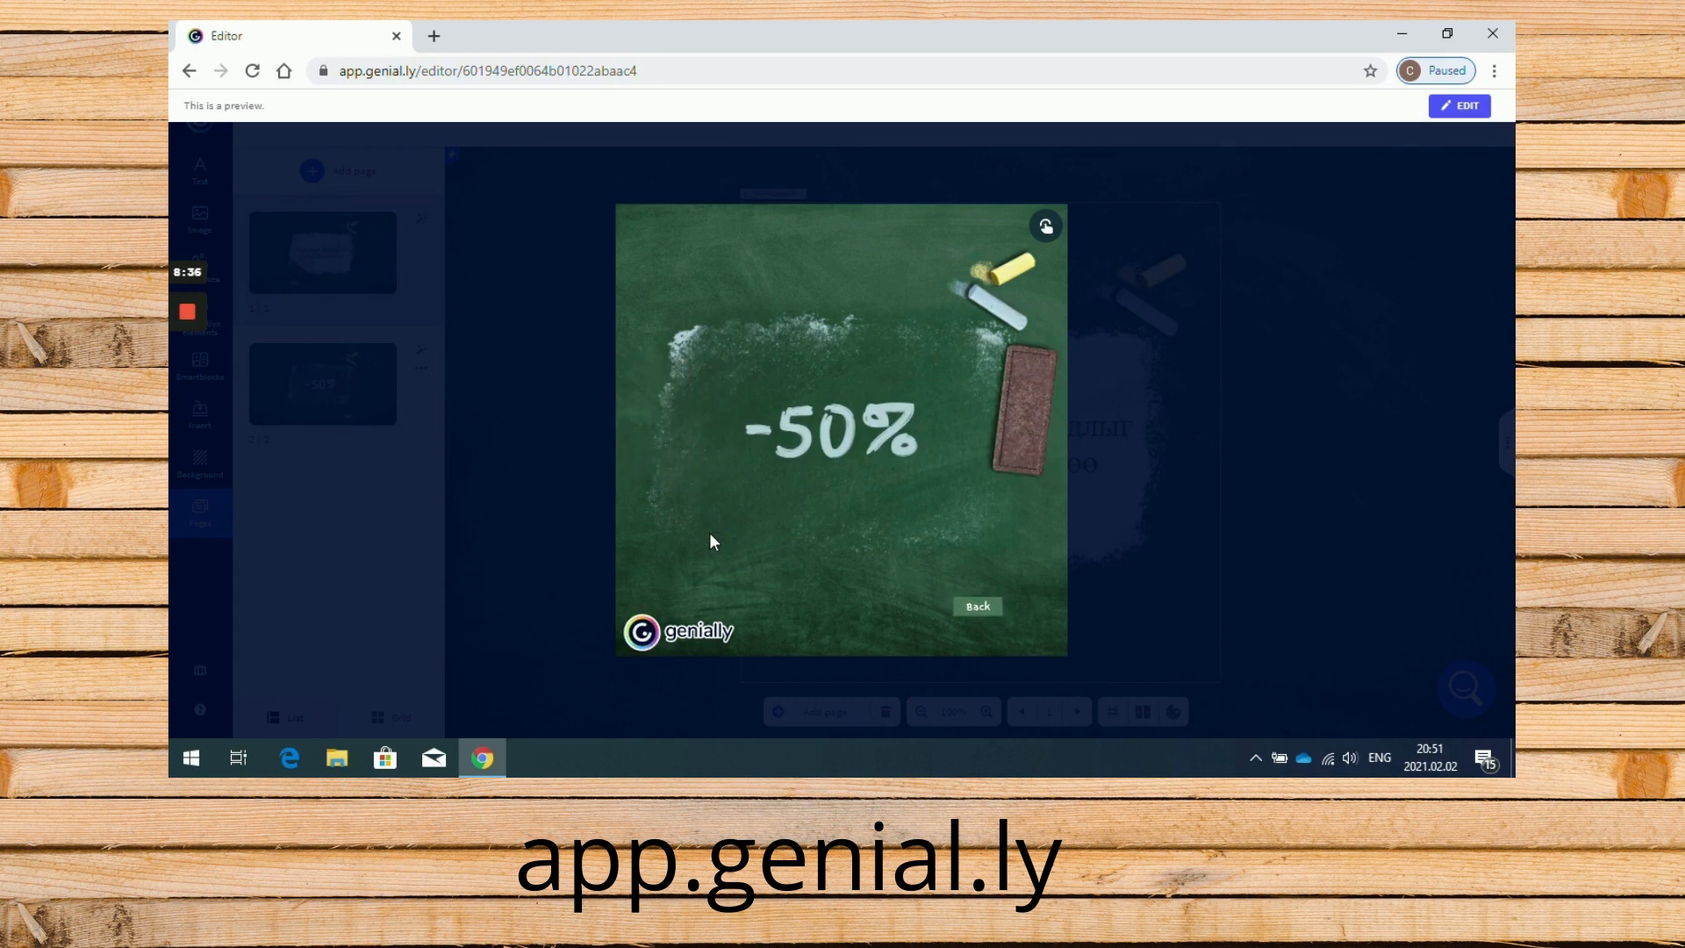
{"action": "left_click", "coordinate": [978, 607]}
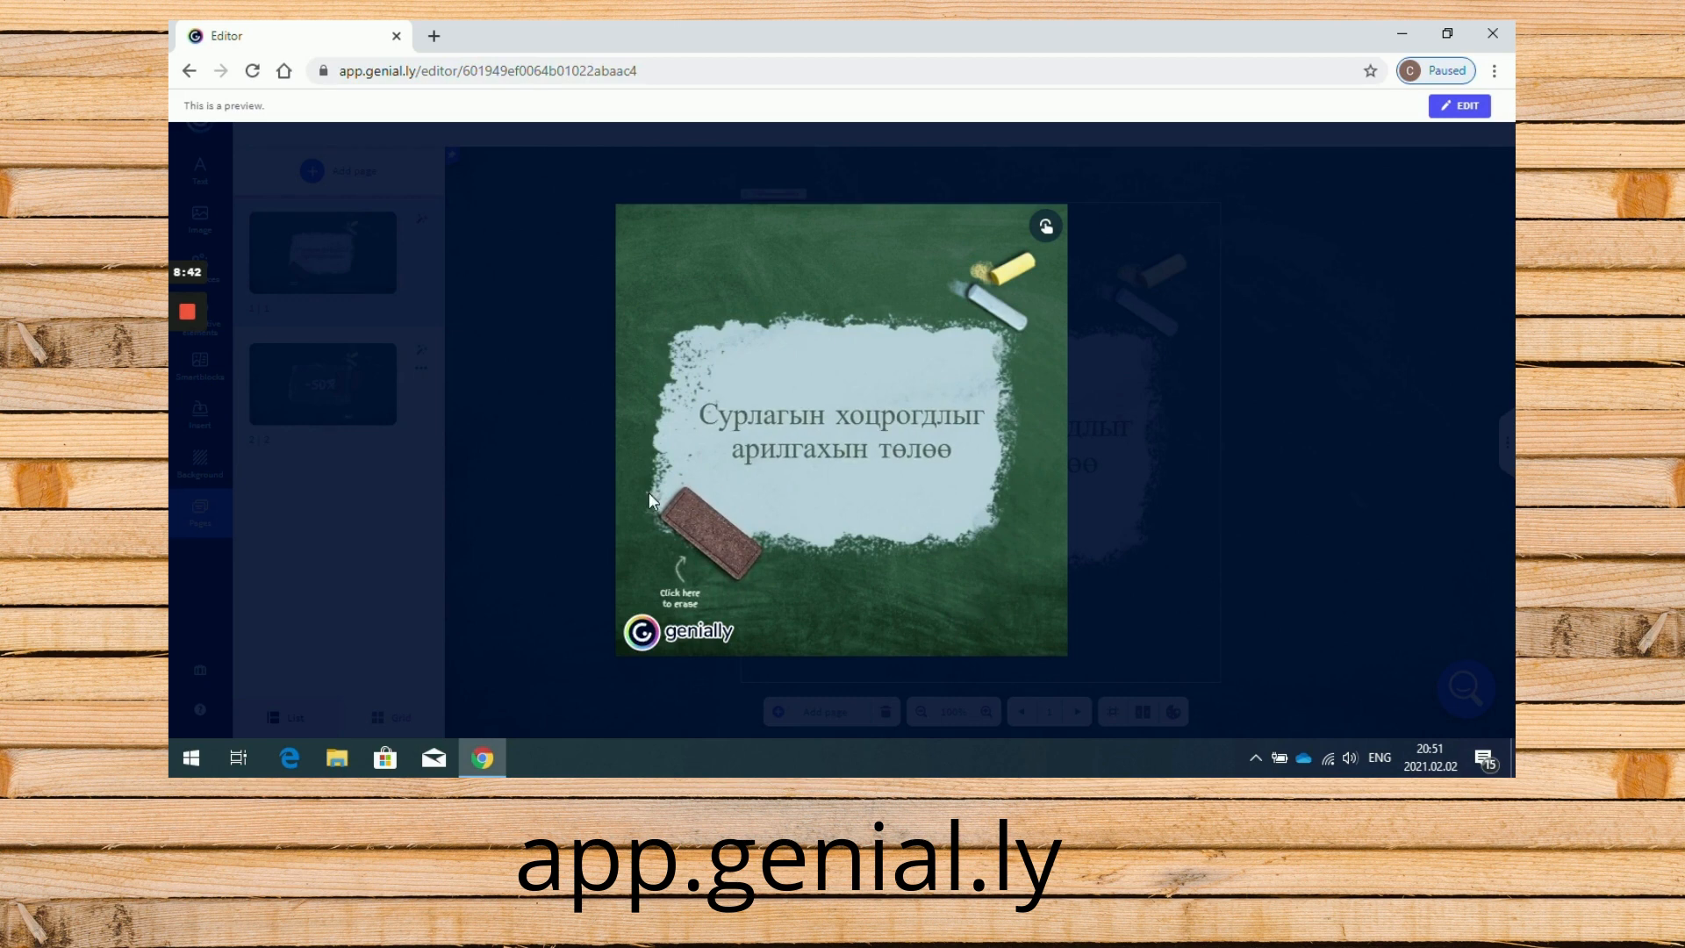
{"action": "left_click", "coordinate": [698, 534]}
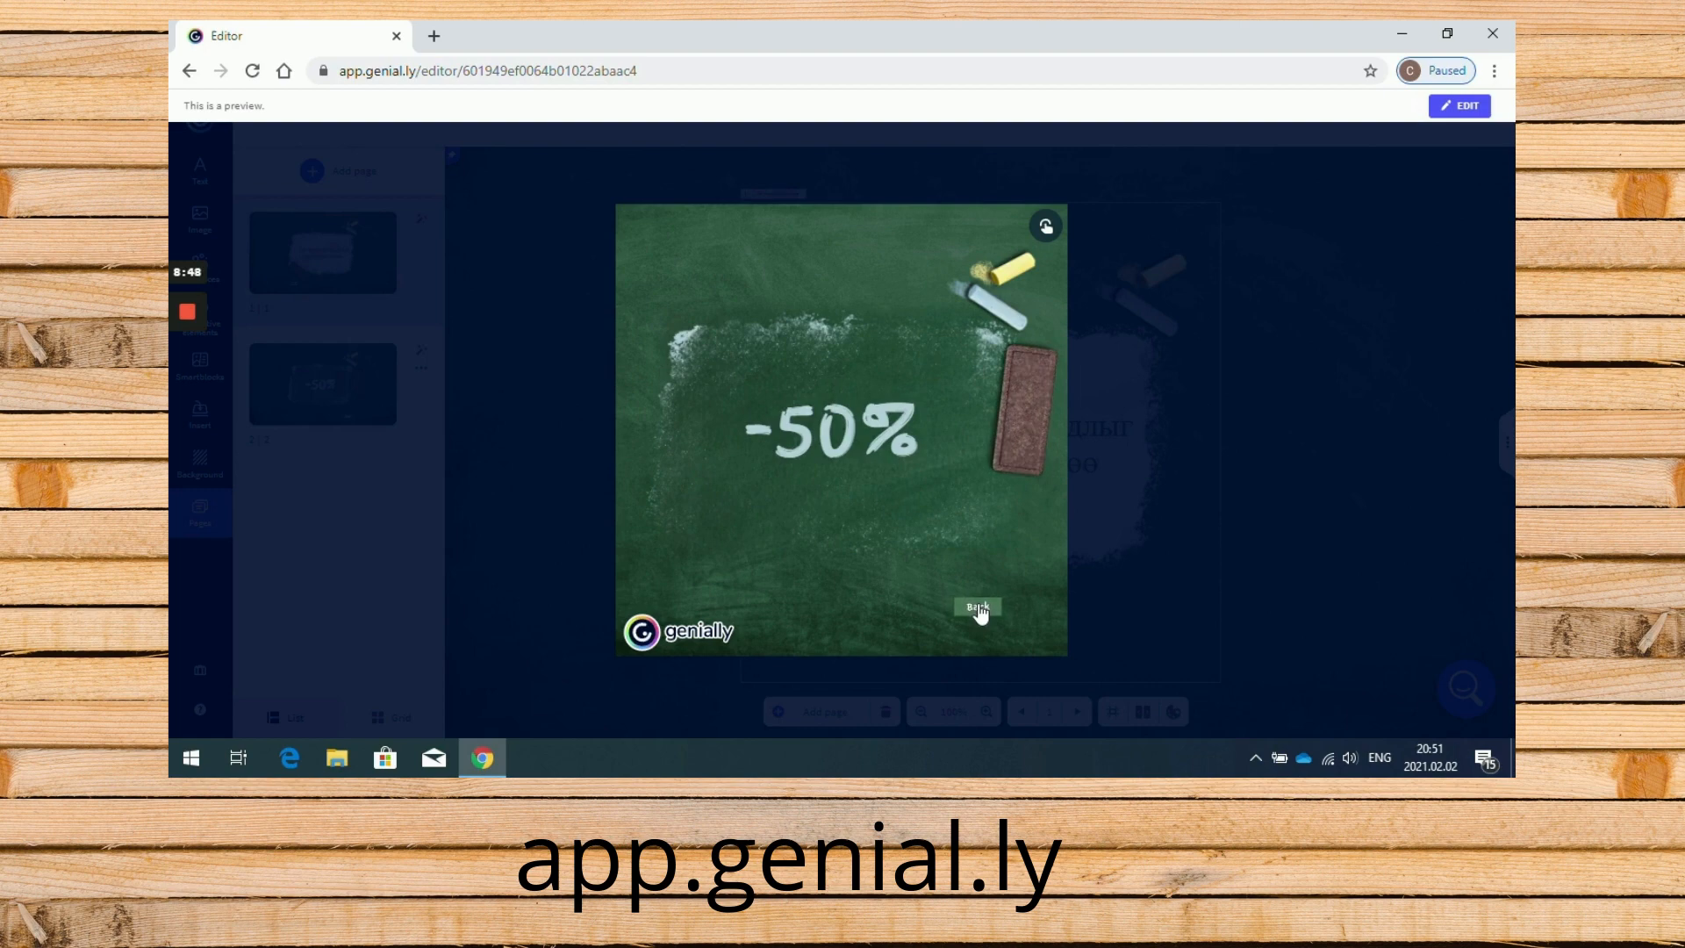
{"action": "left_click", "coordinate": [978, 607]}
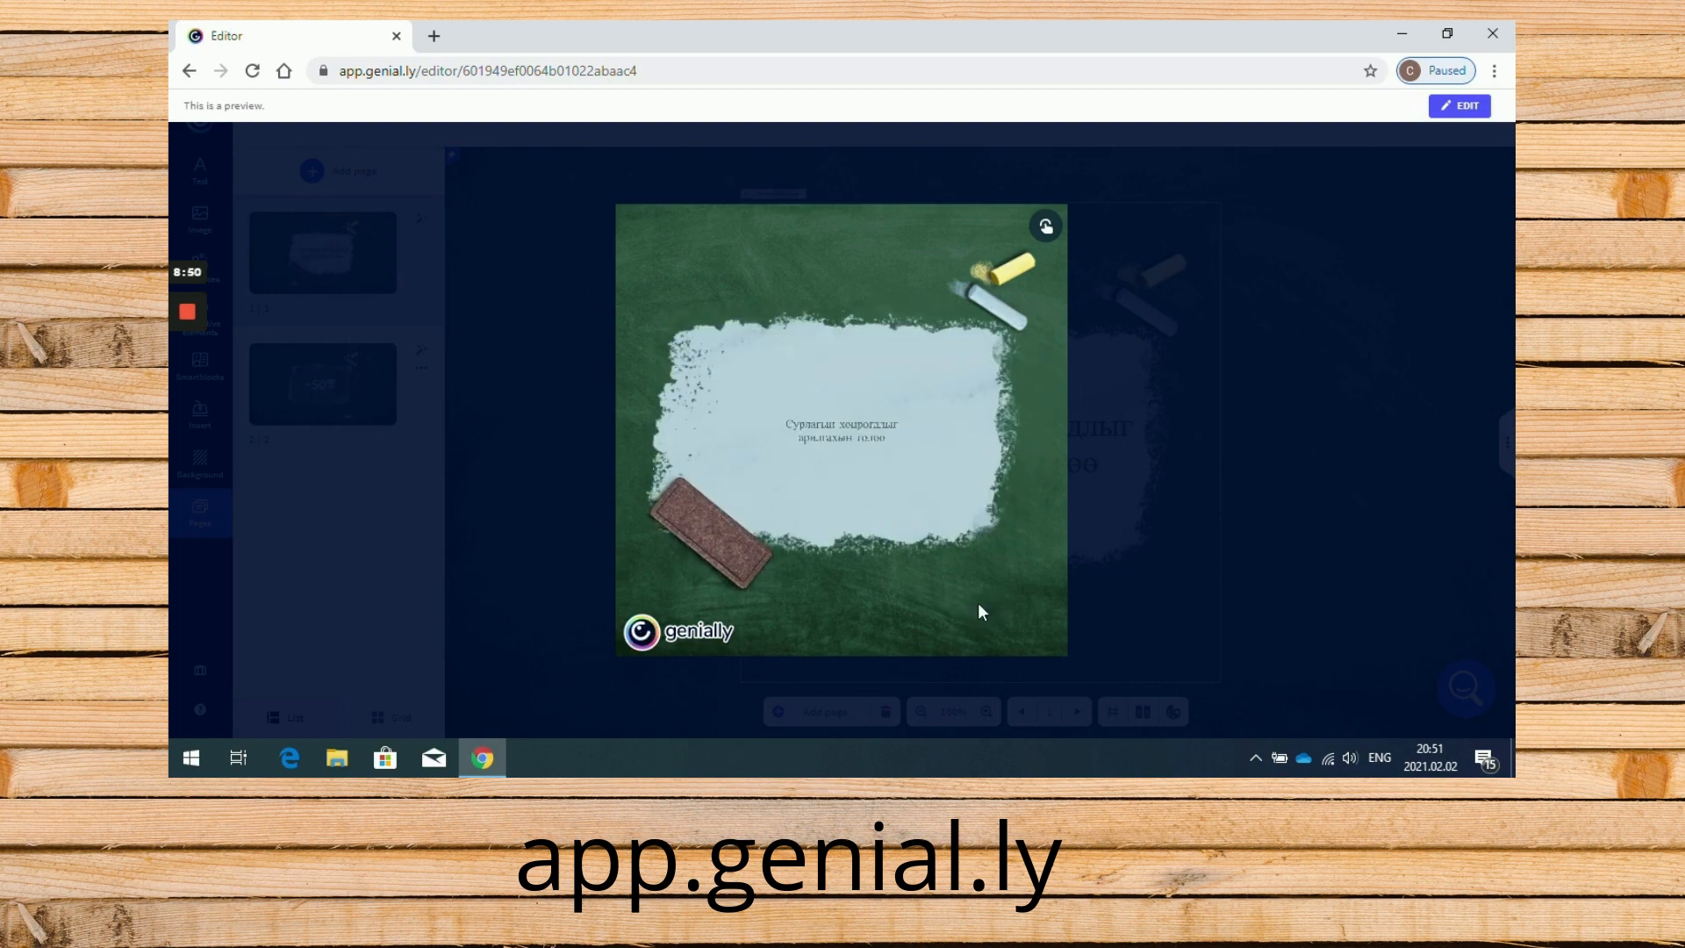
{"action": "left_click", "coordinate": [1459, 105]}
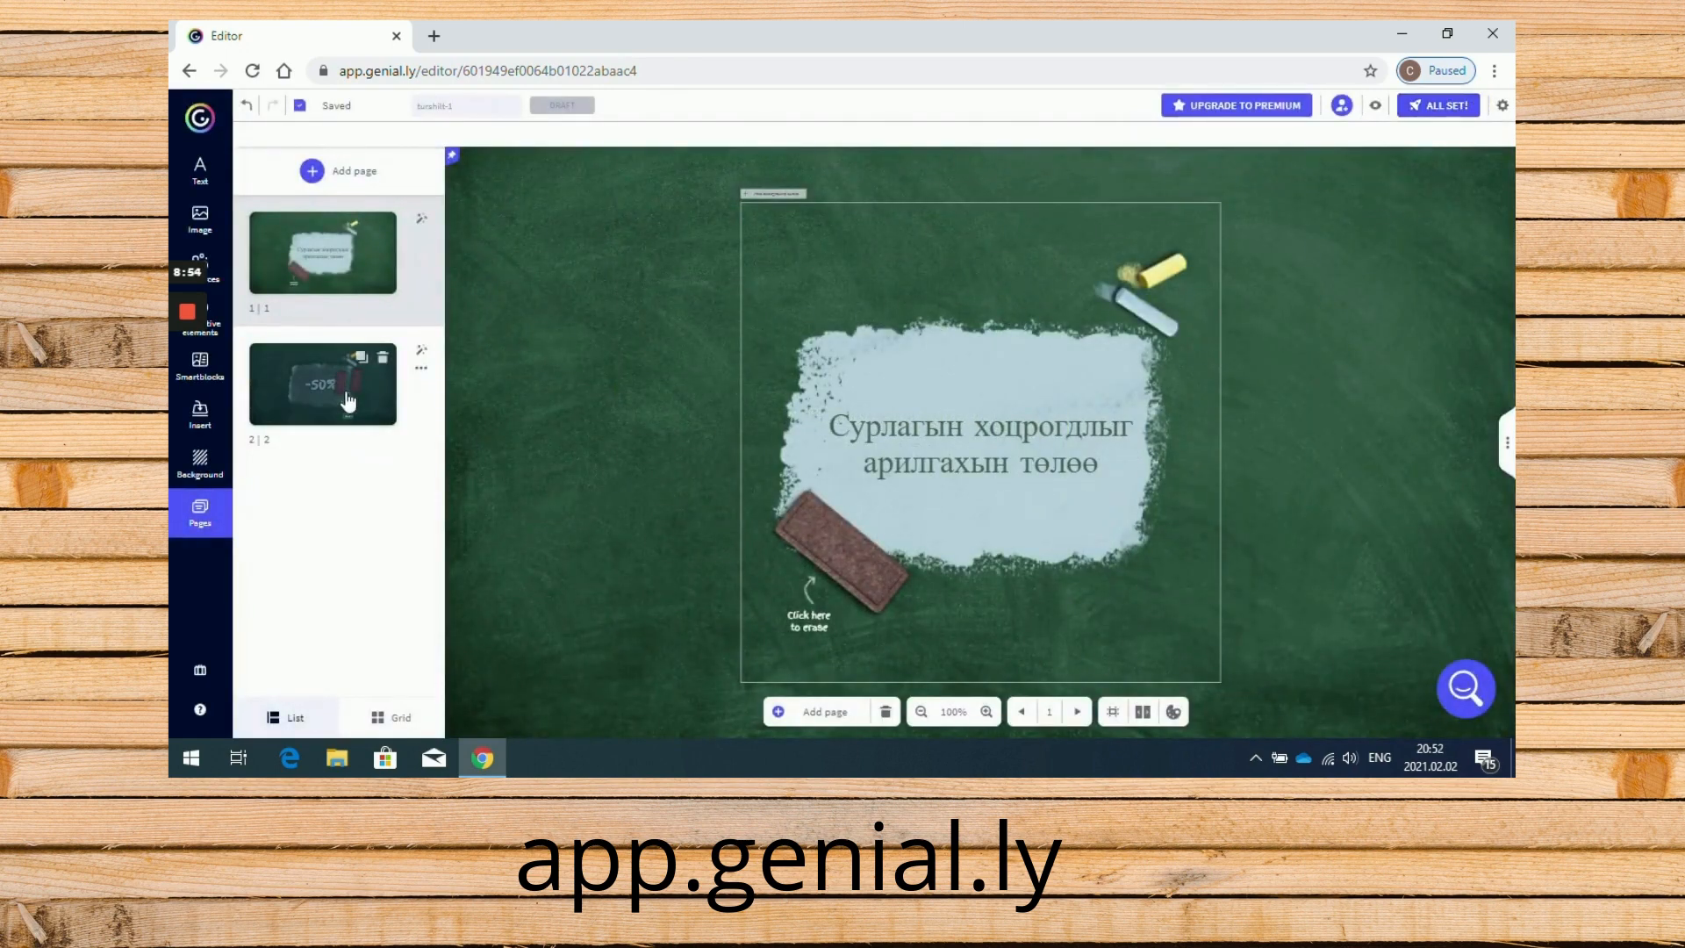
- Clear the "-50%" text on page 2
{"action": "left_click", "coordinate": [384, 390]}
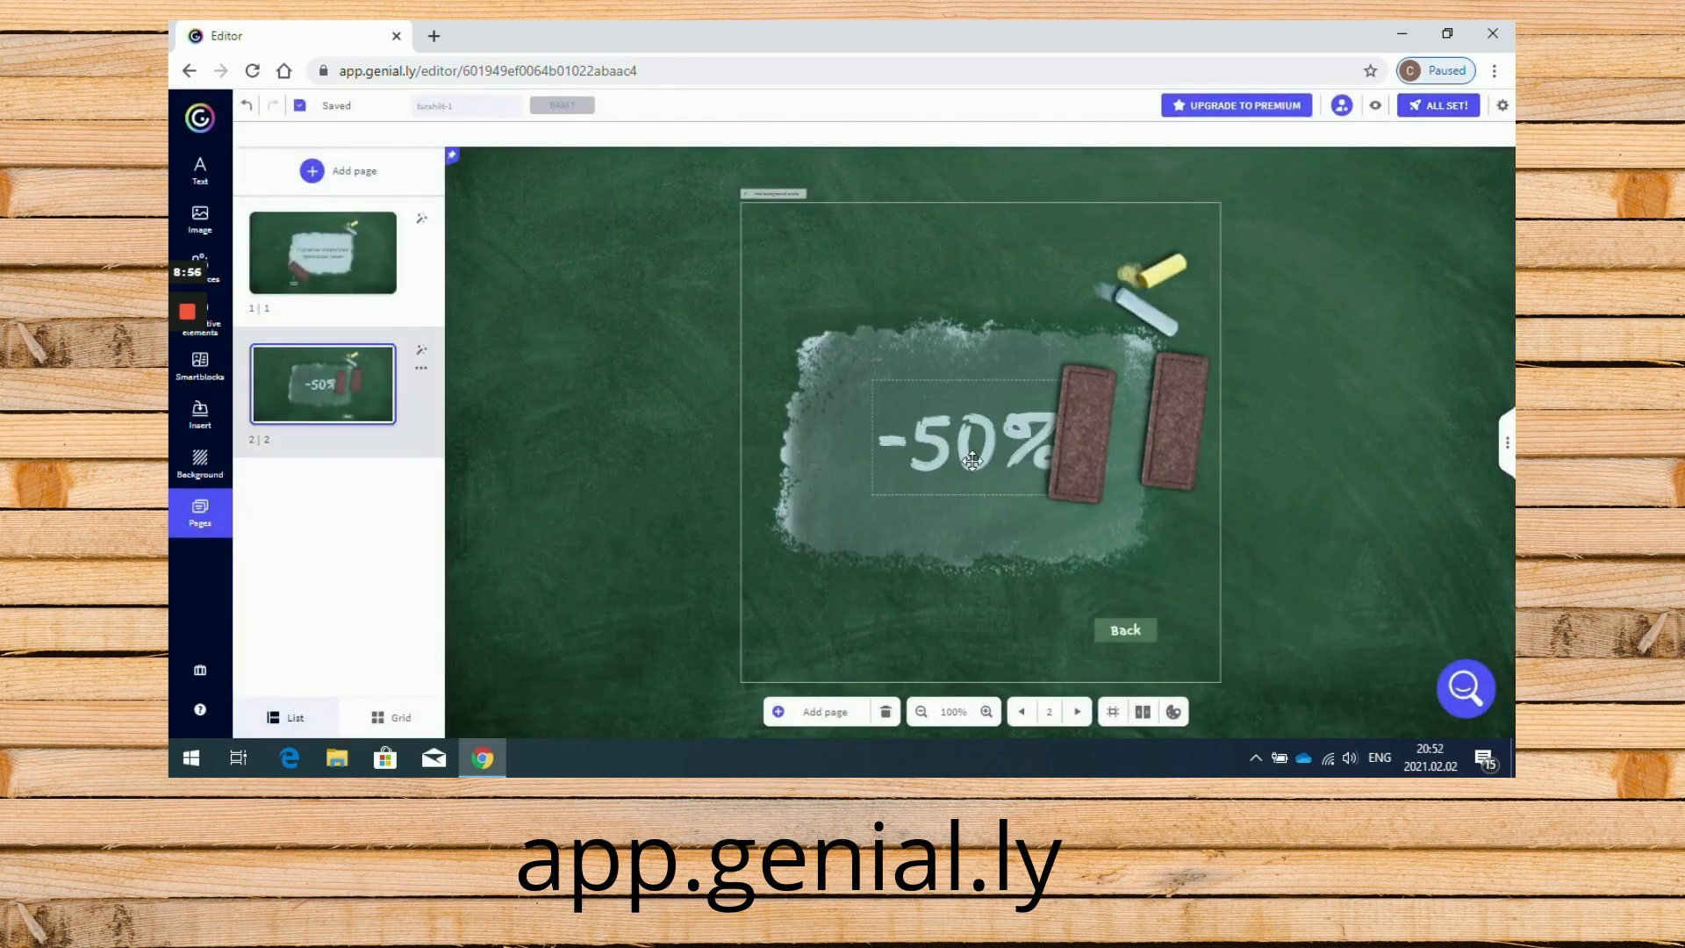
{"action": "left_click", "coordinate": [1018, 457]}
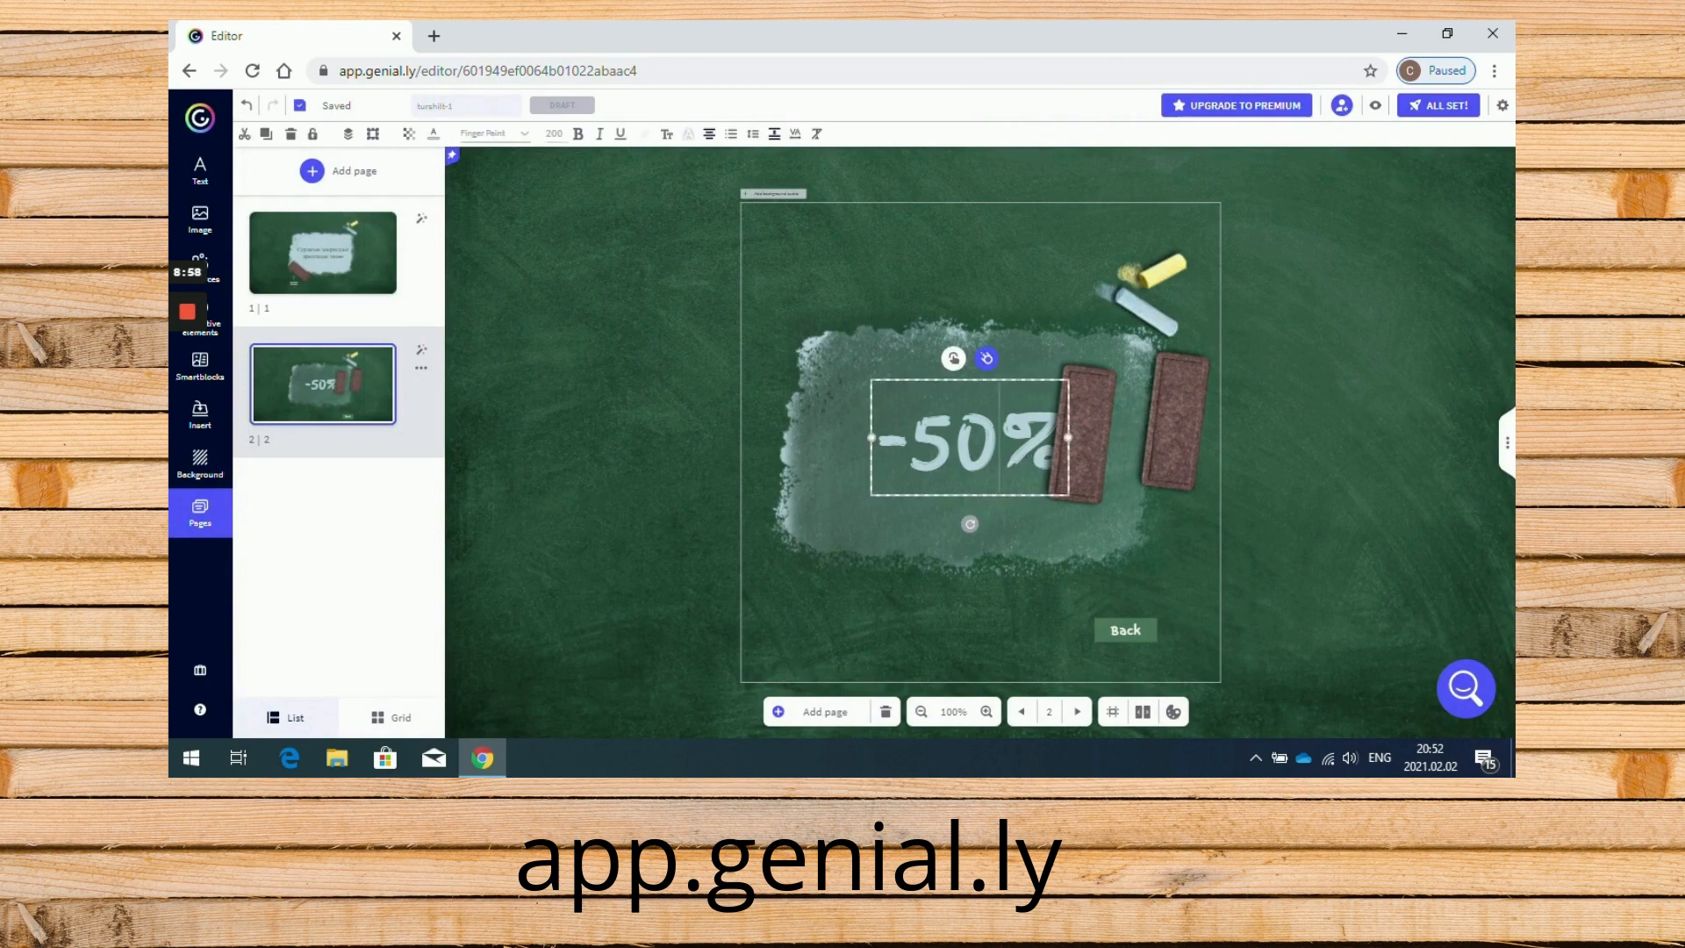
{"action": "key", "text": "BackSpace"}
{"action": "key", "text": "BackSpace"}
{"action": "key", "text": "BackSpace"}
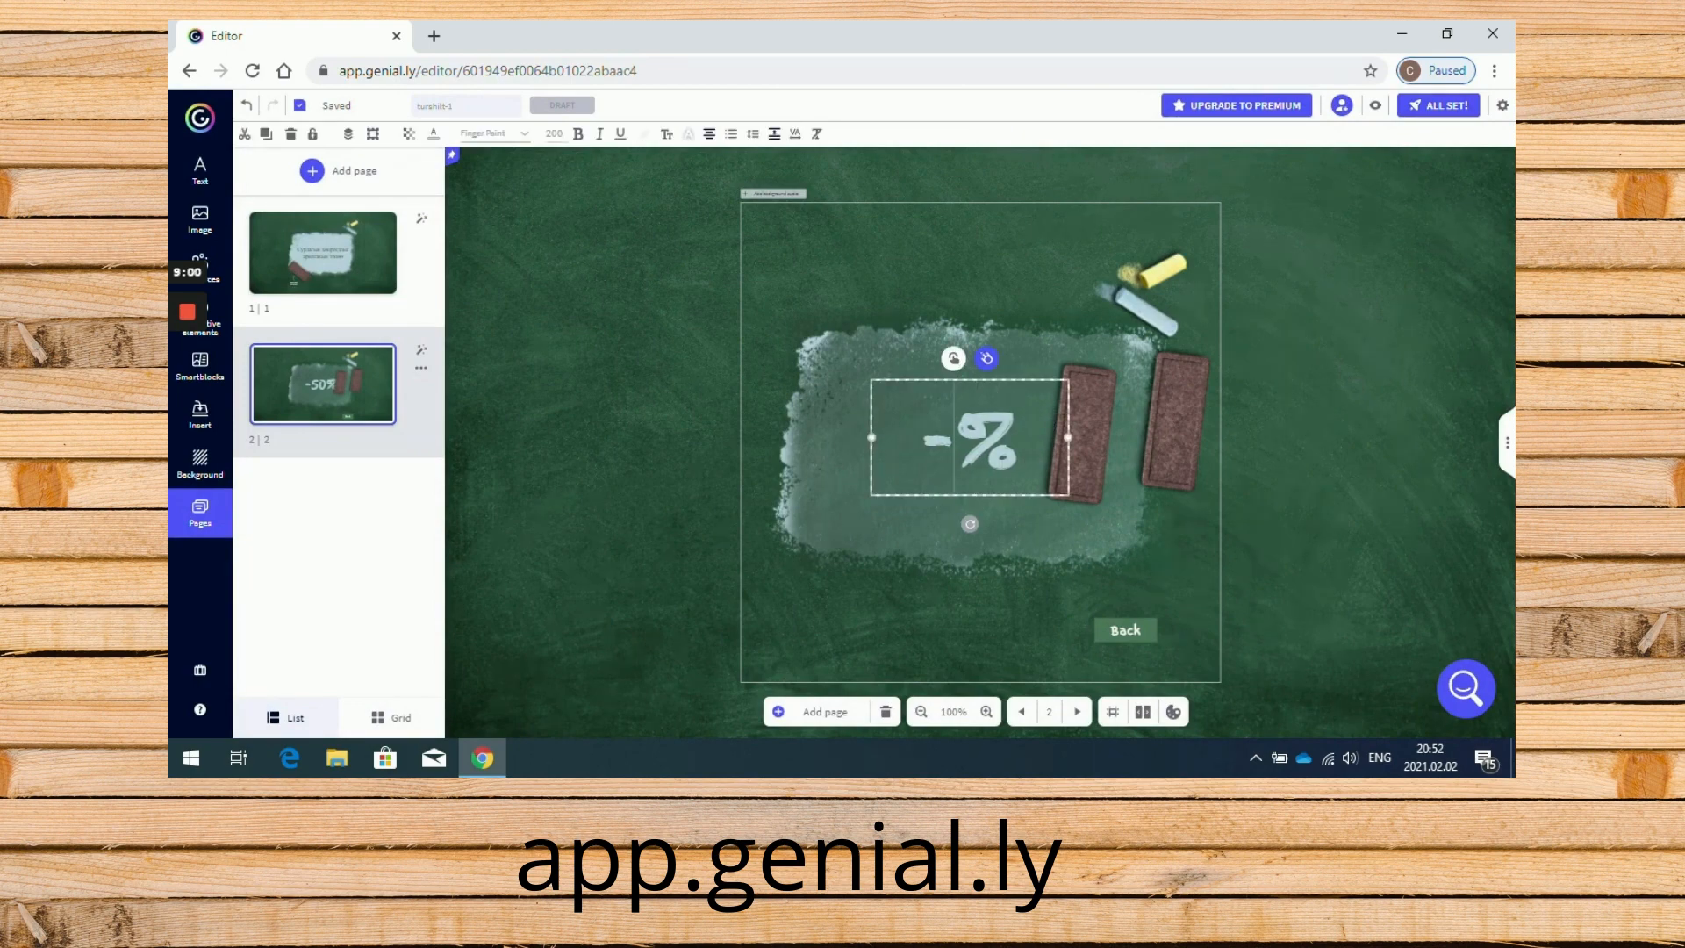
{"action": "key", "text": "Delete"}
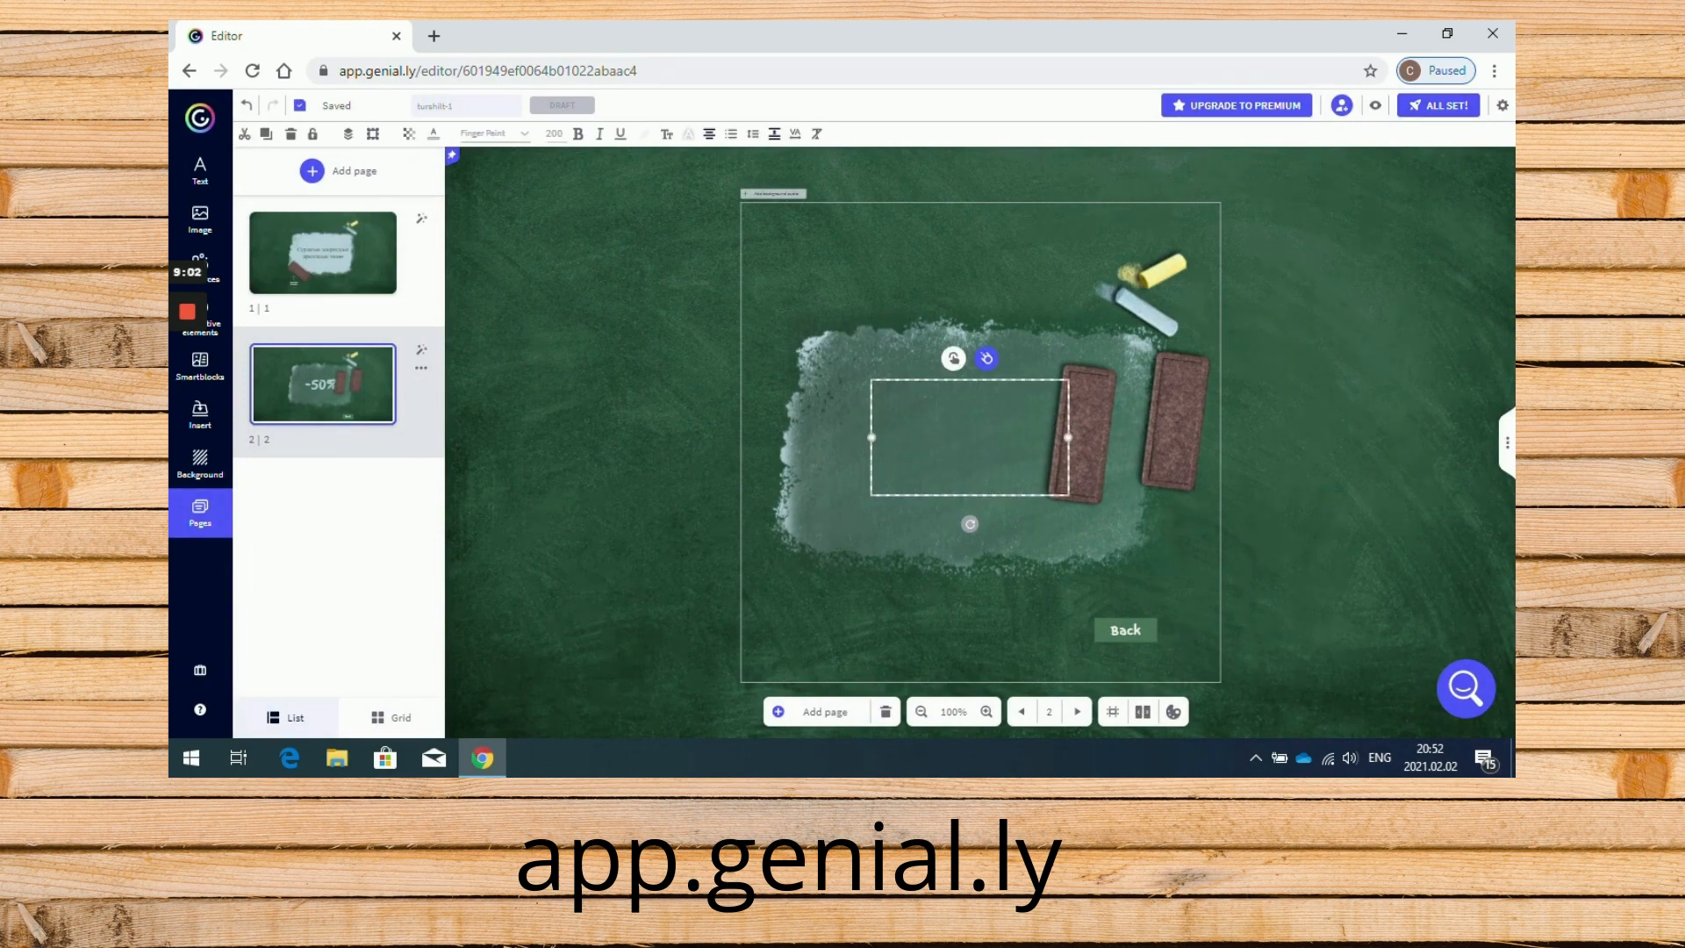
{"action": "type", "text": "Hgbun"}
{"action": "key", "text": "BackSpace"}
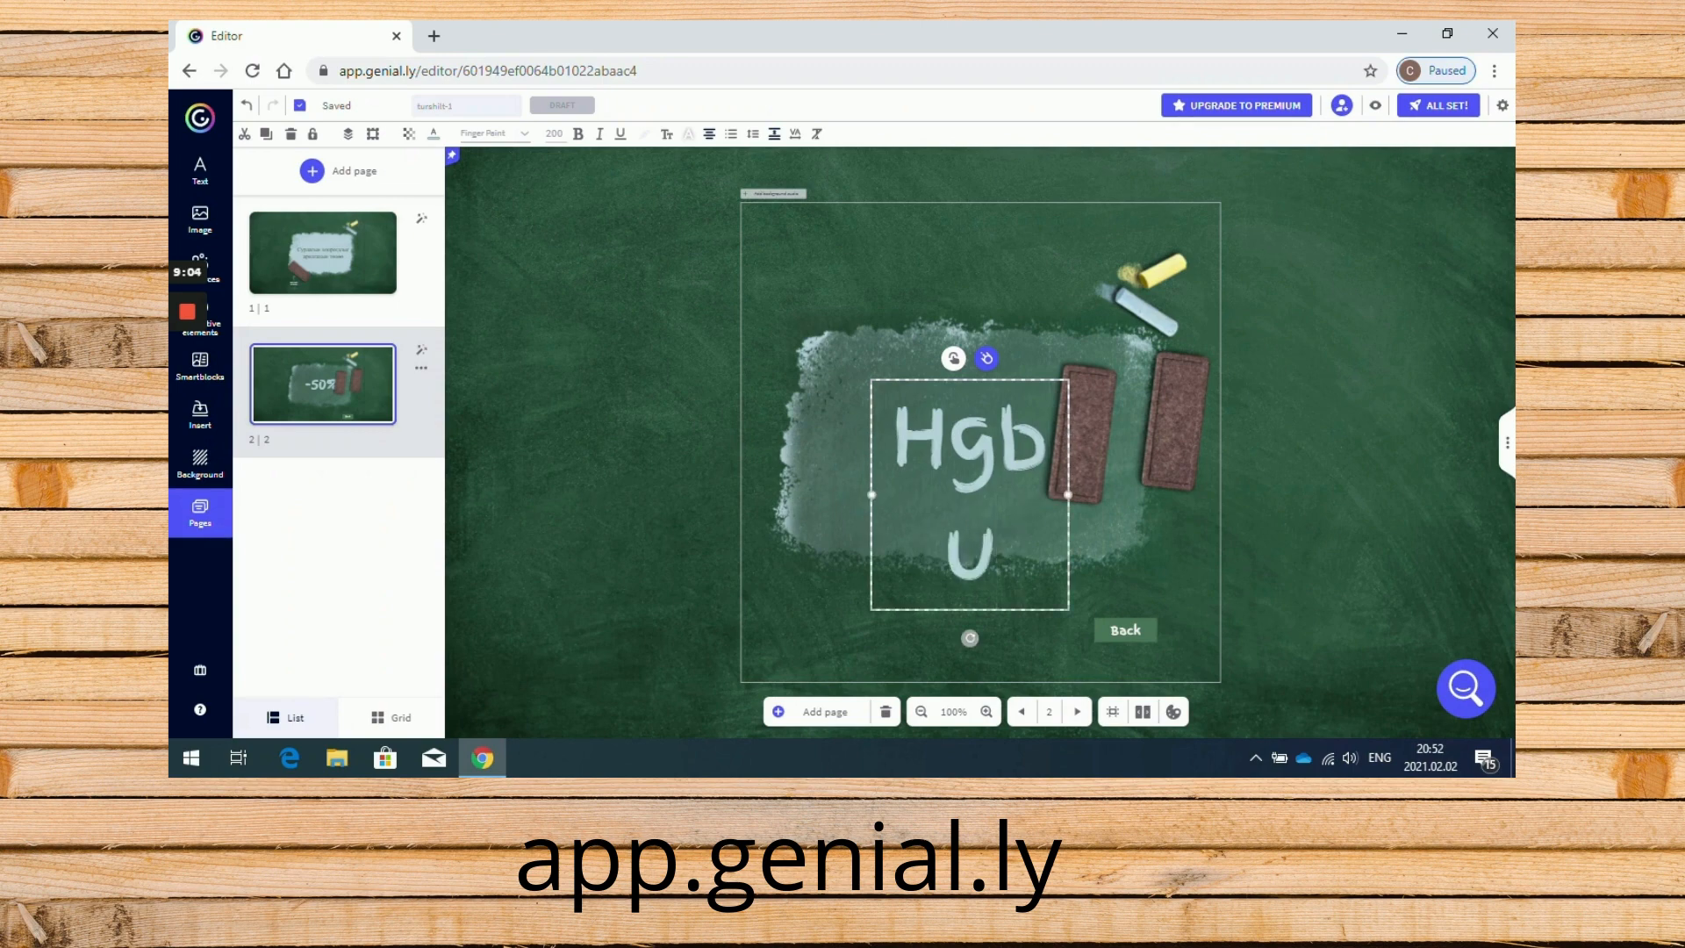
{"action": "key", "text": "BackSpace"}
{"action": "key", "text": "BackSpace"}
{"action": "key", "text": "BackSpace"}
{"action": "key", "text": "BackSpace"}
{"action": "key", "text": "BackSpace"}
- Enter "Залхууг ялах хэрэгтэй." in the emptied page 2 text box and widen the box on both sides
{"action": "type", "text": "Залхуу"}
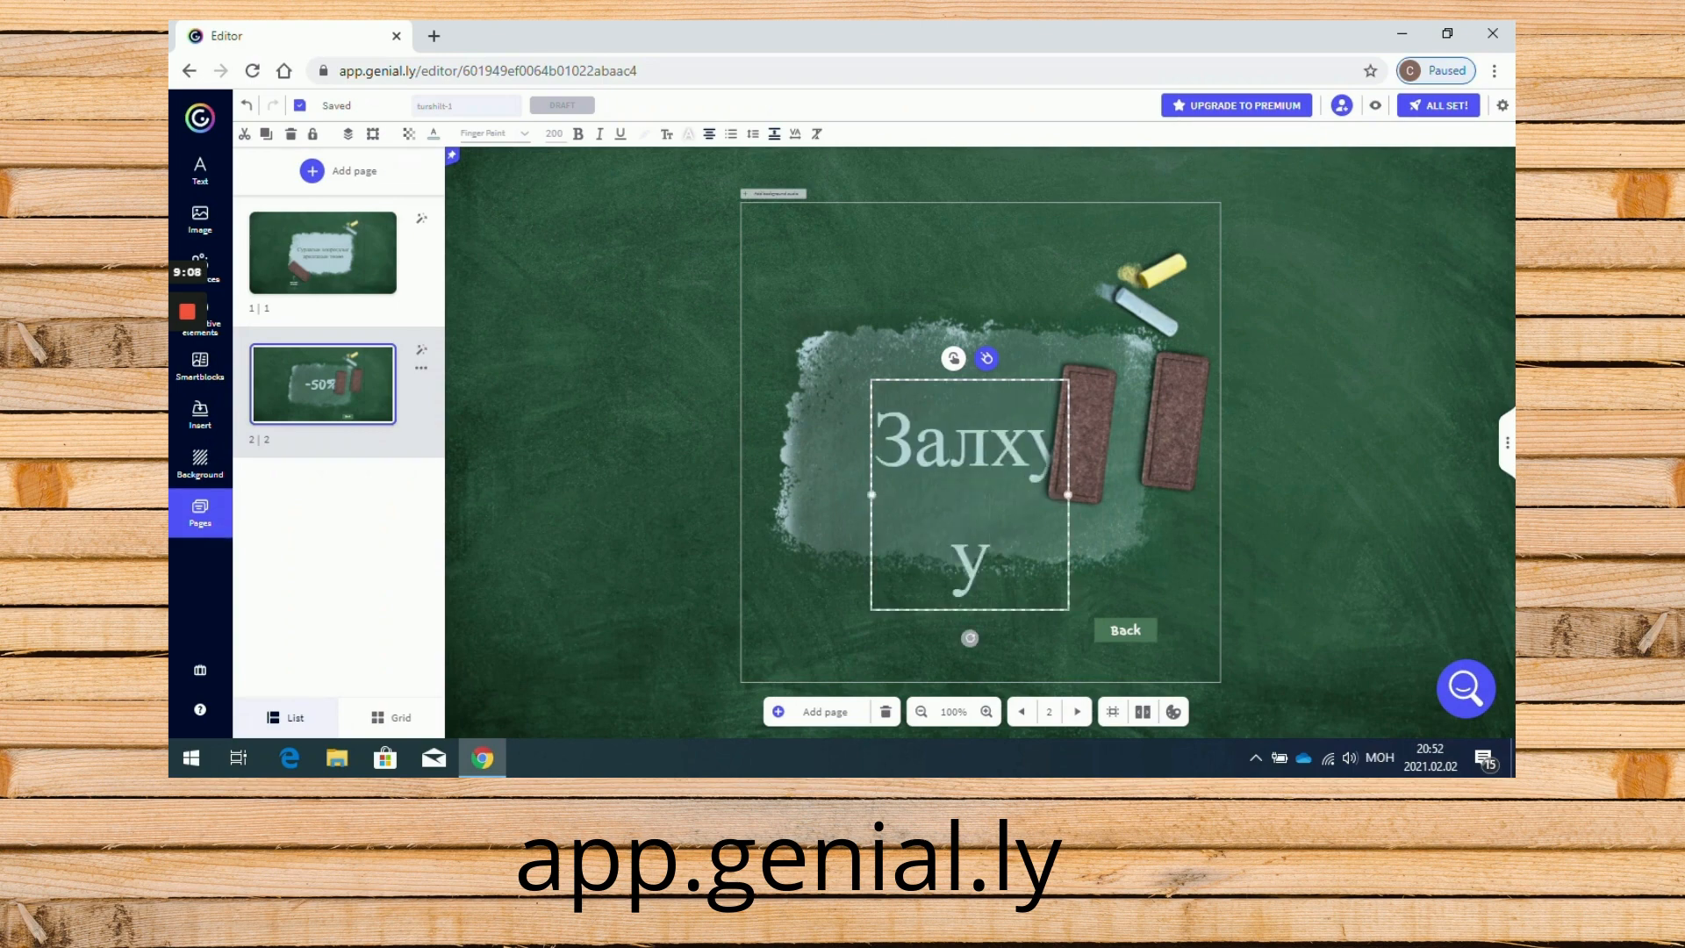
{"action": "type", "text": "г я"}
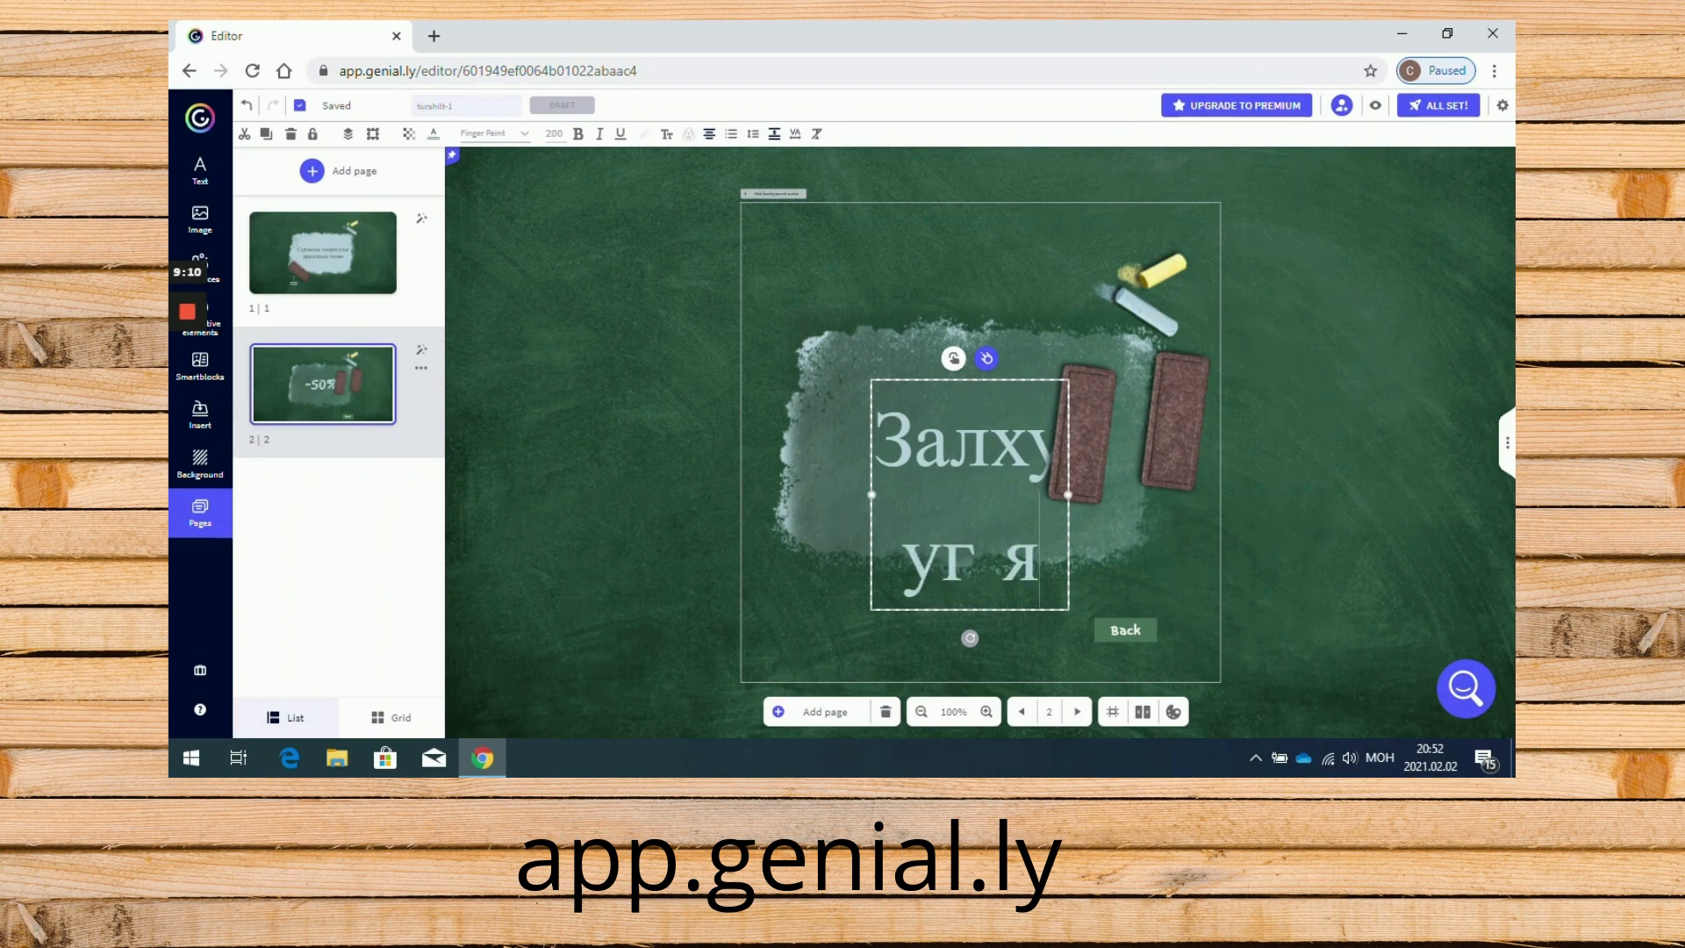
{"action": "type", "text": "лах хэрэгтэй."}
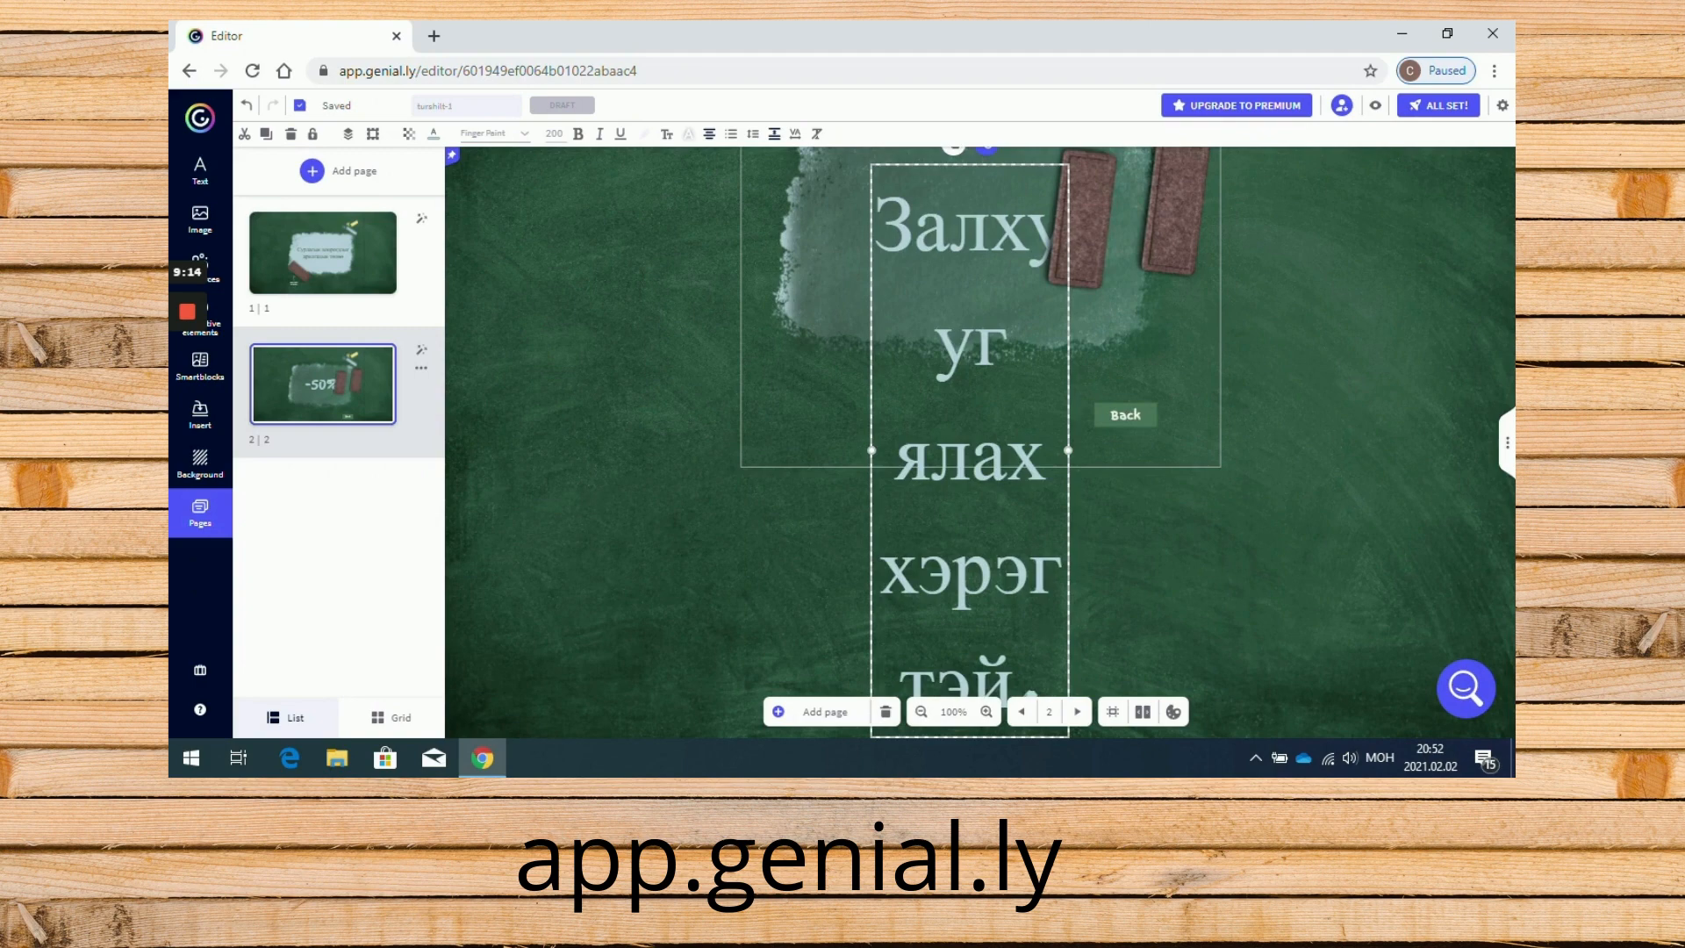
{"action": "left_click_drag", "start_coordinate": [871, 450], "coordinate": [734, 394]}
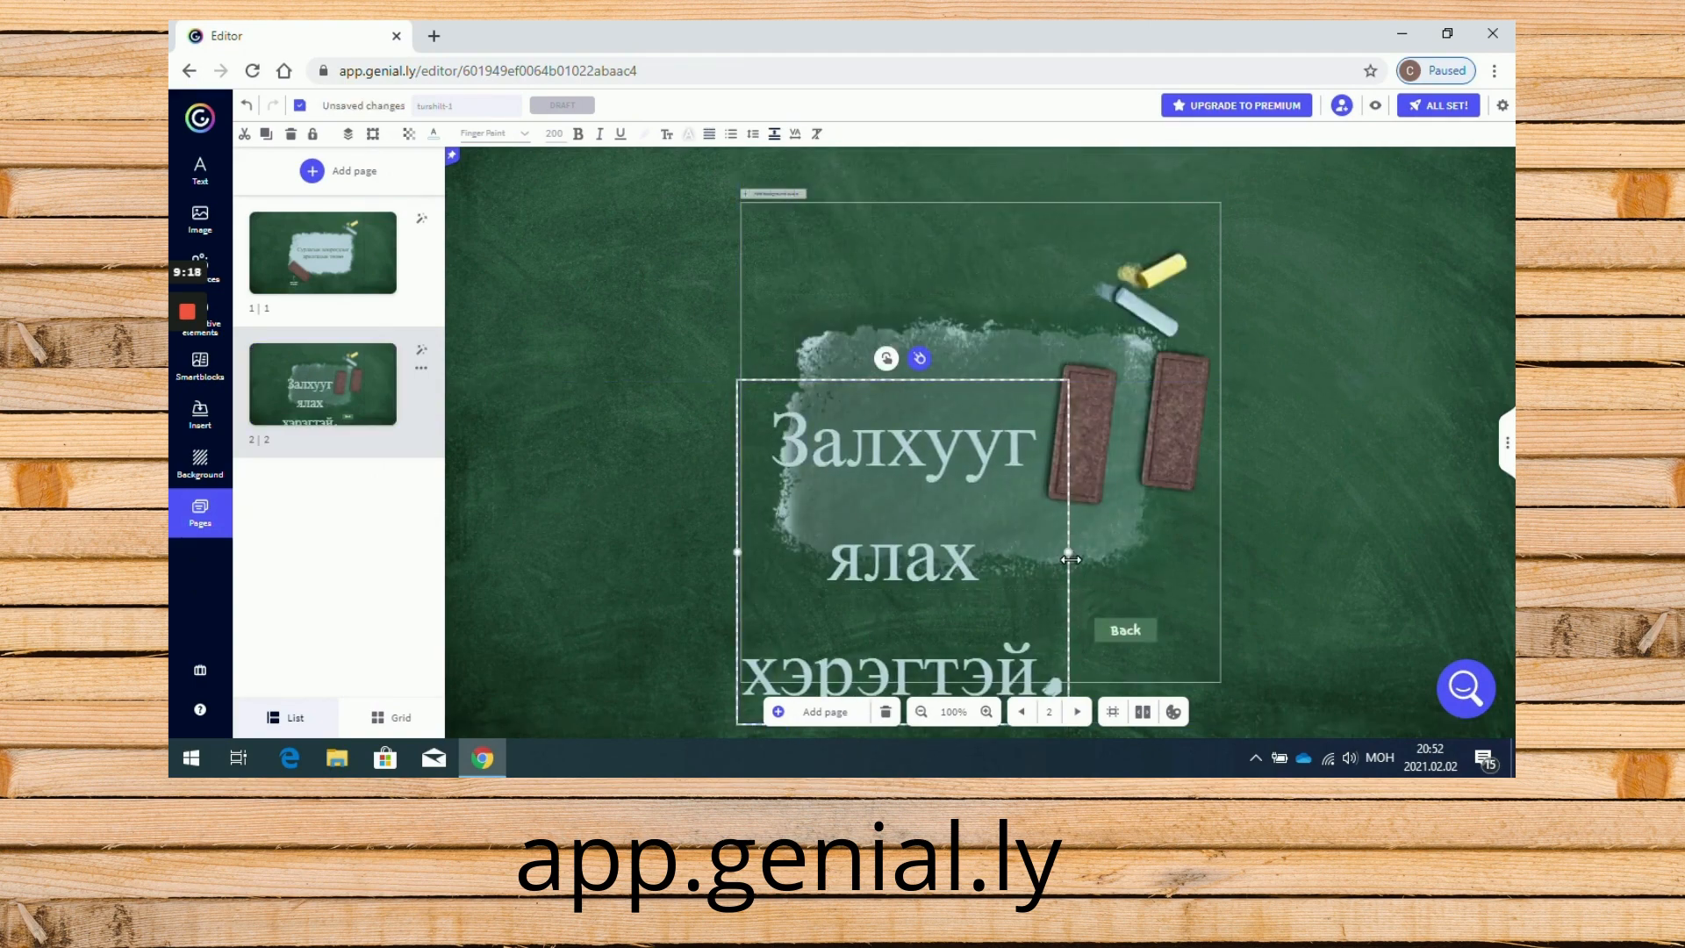
{"action": "left_click_drag", "start_coordinate": [1070, 555], "coordinate": [1267, 538]}
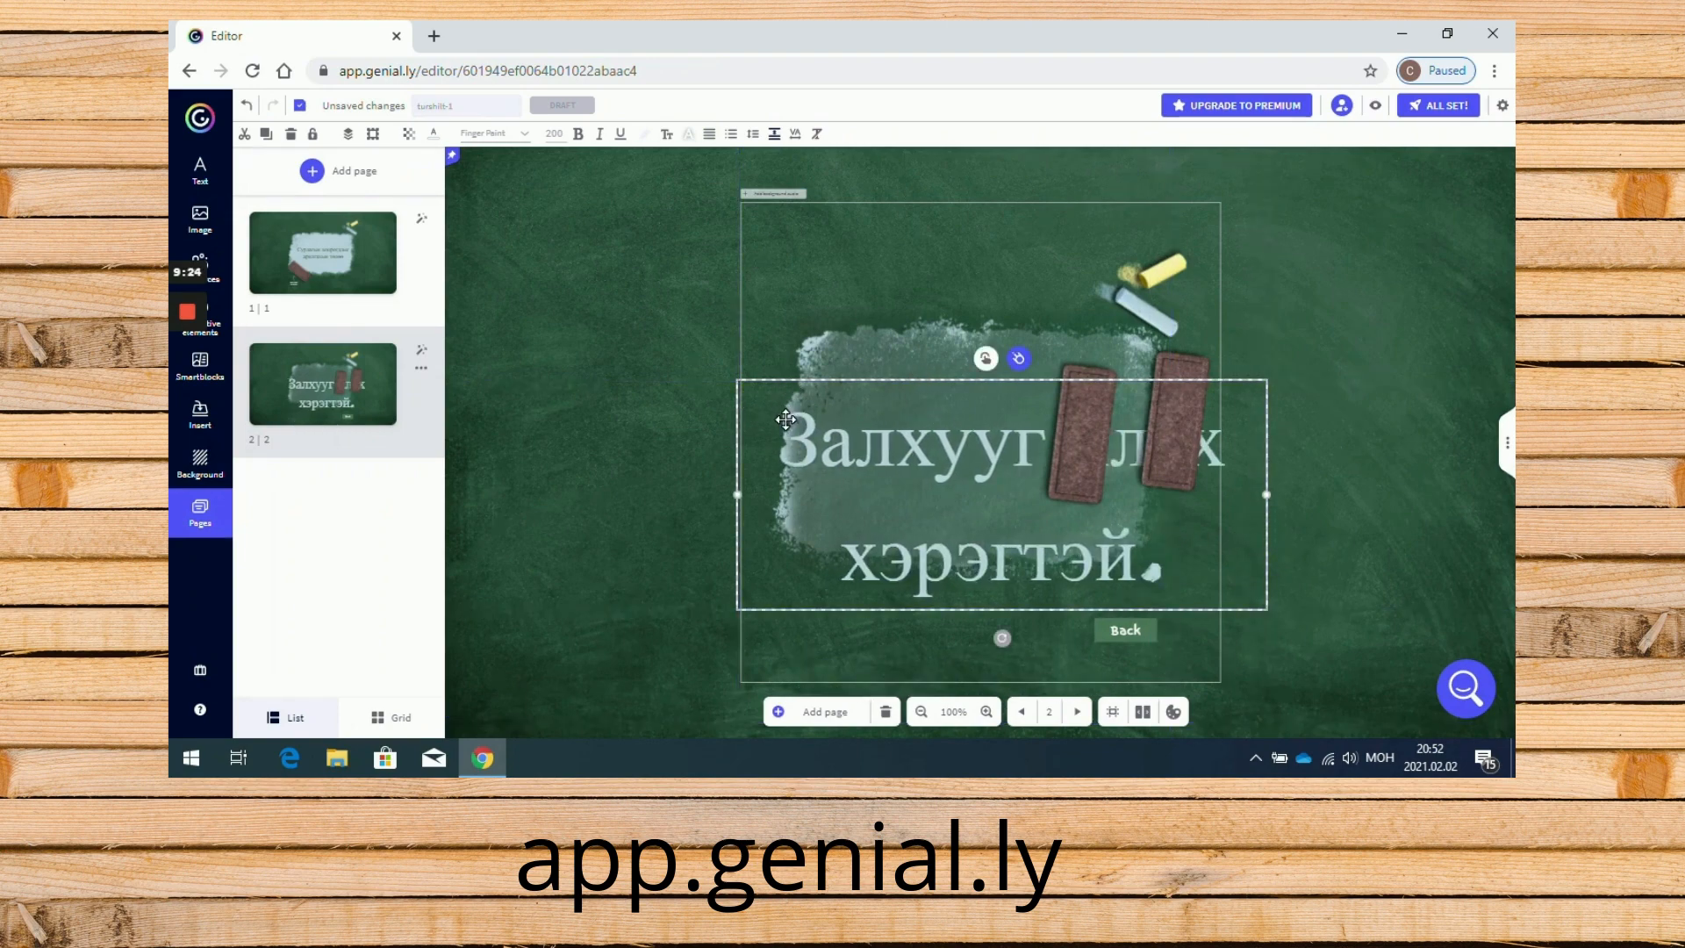
- Set the font size of the whole "Залхууг ялах хэрэгтэй." text to 85 px
{"action": "left_click", "coordinate": [780, 413]}
{"action": "left_click_drag", "start_coordinate": [780, 412], "coordinate": [1167, 570]}
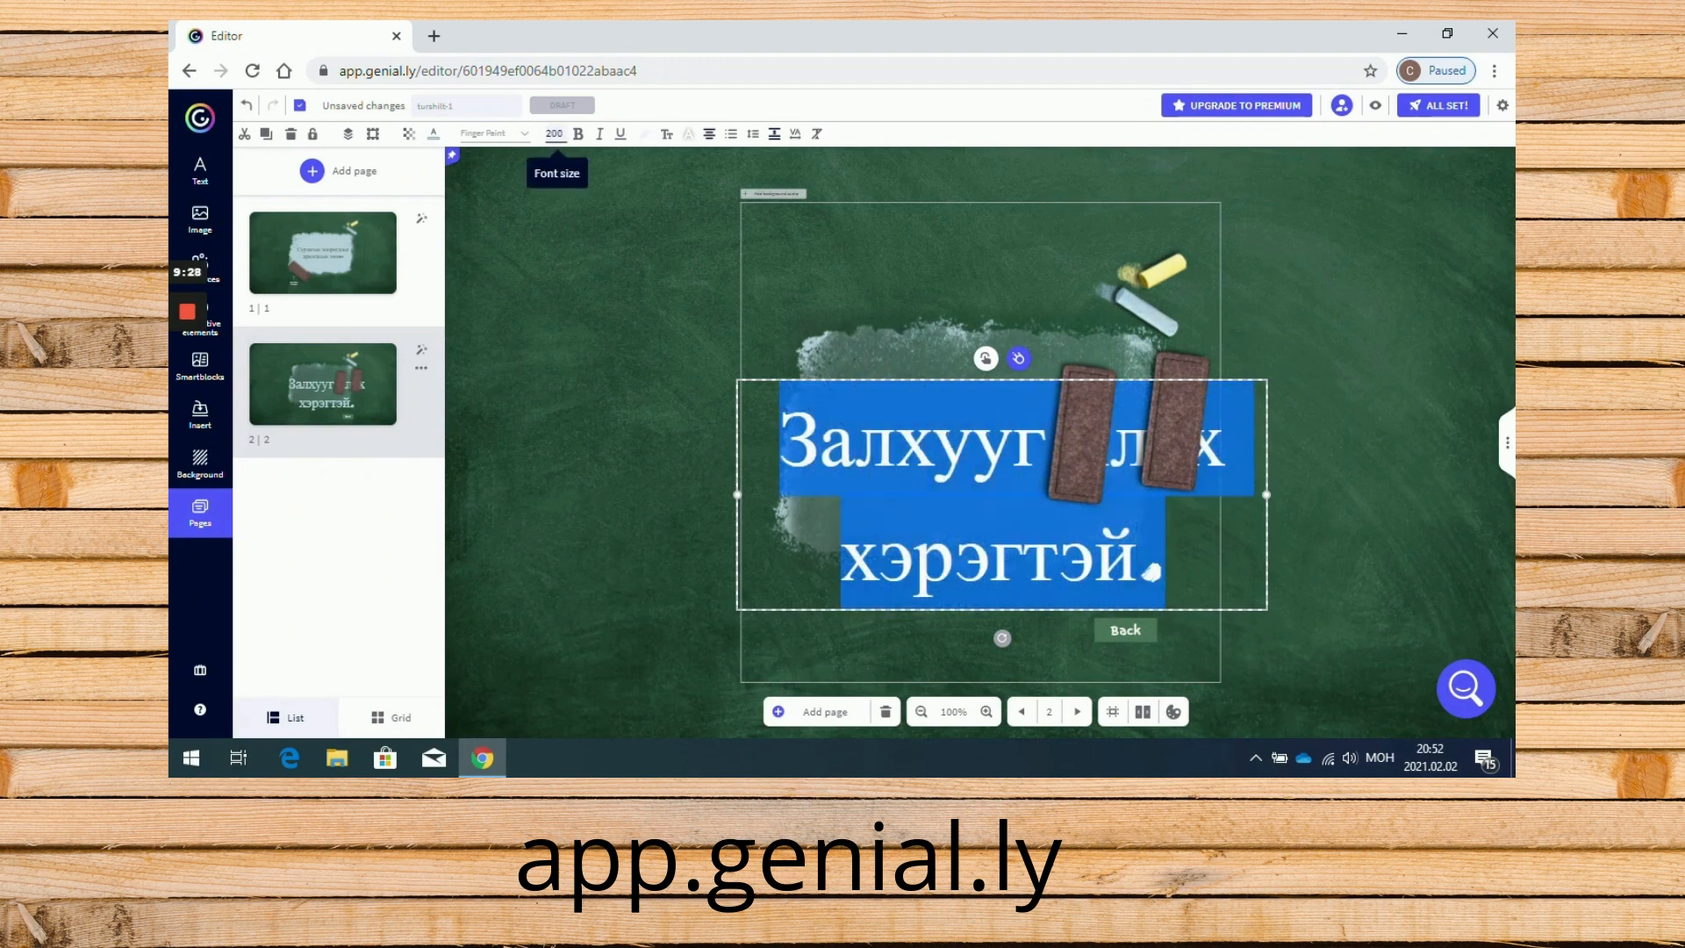
{"action": "left_click", "coordinate": [553, 134]}
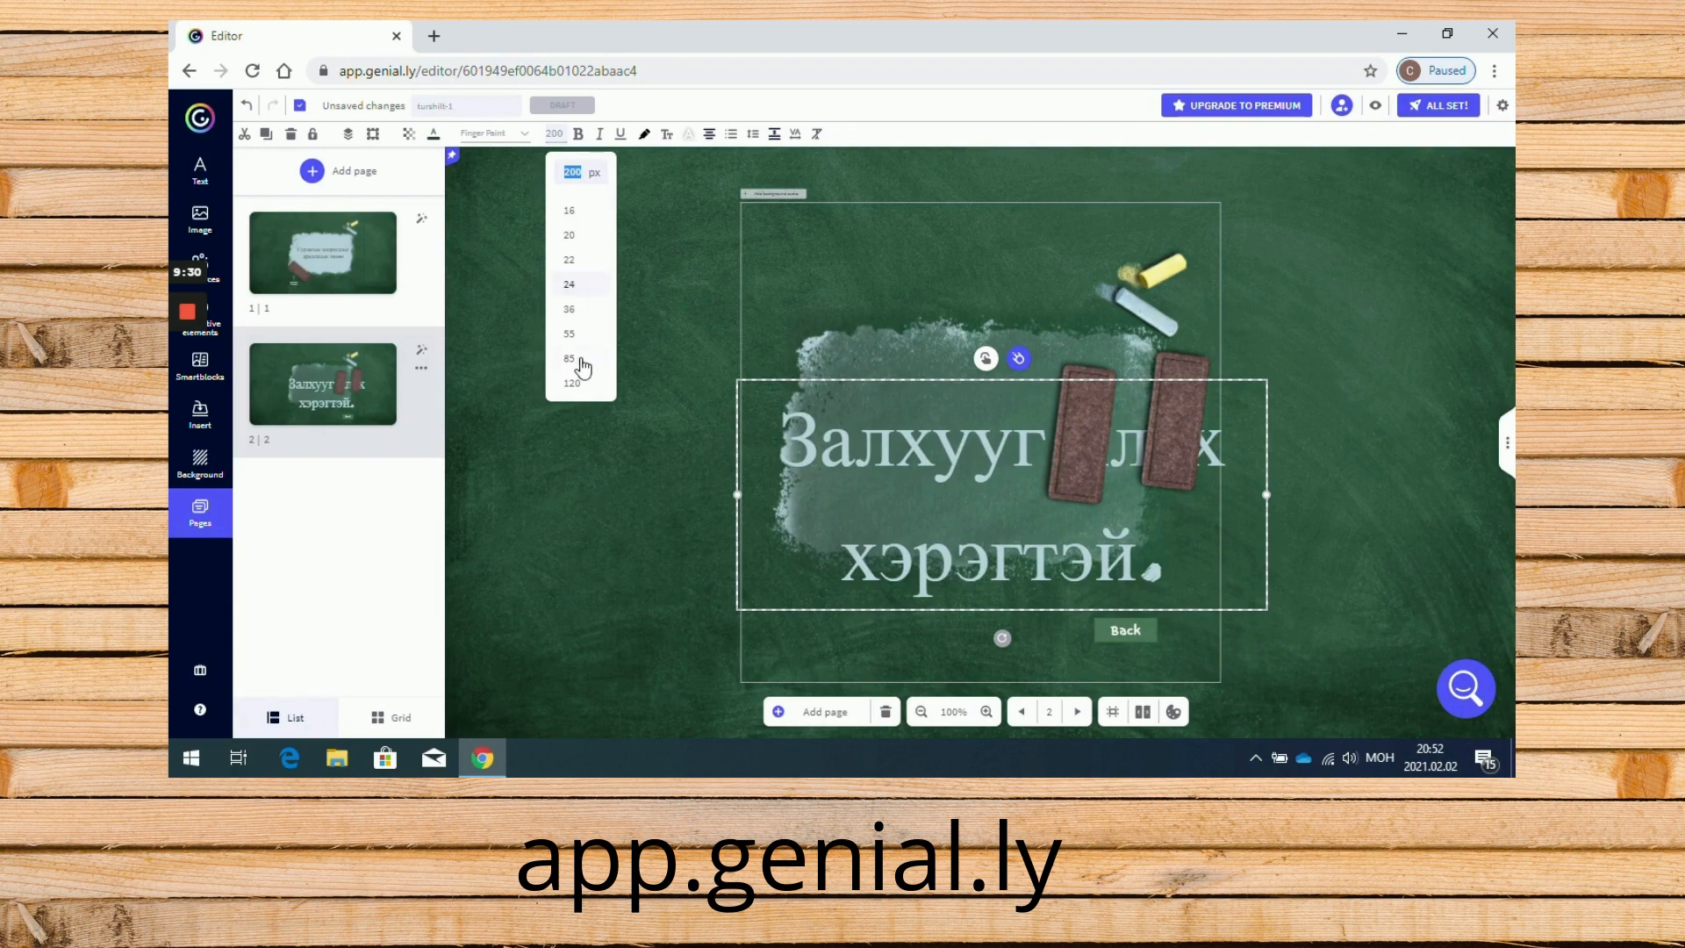
{"action": "left_click", "coordinate": [572, 360]}
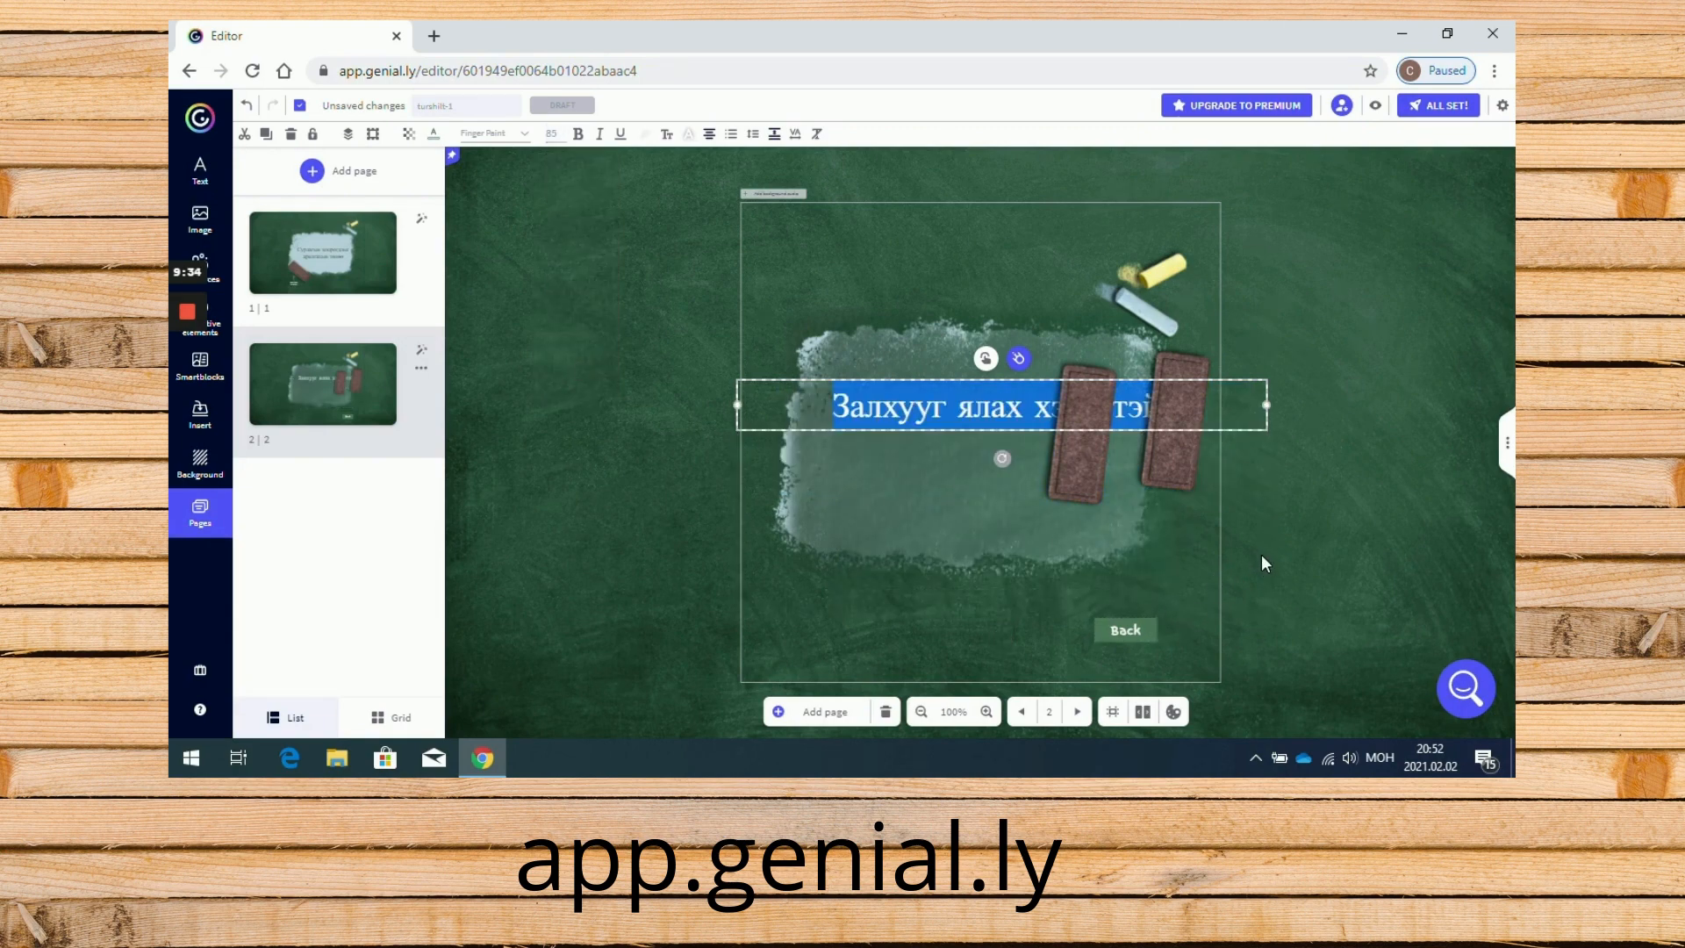
- Preview page 2, test its Back button, and return to editing
{"action": "left_click", "coordinate": [1264, 488]}
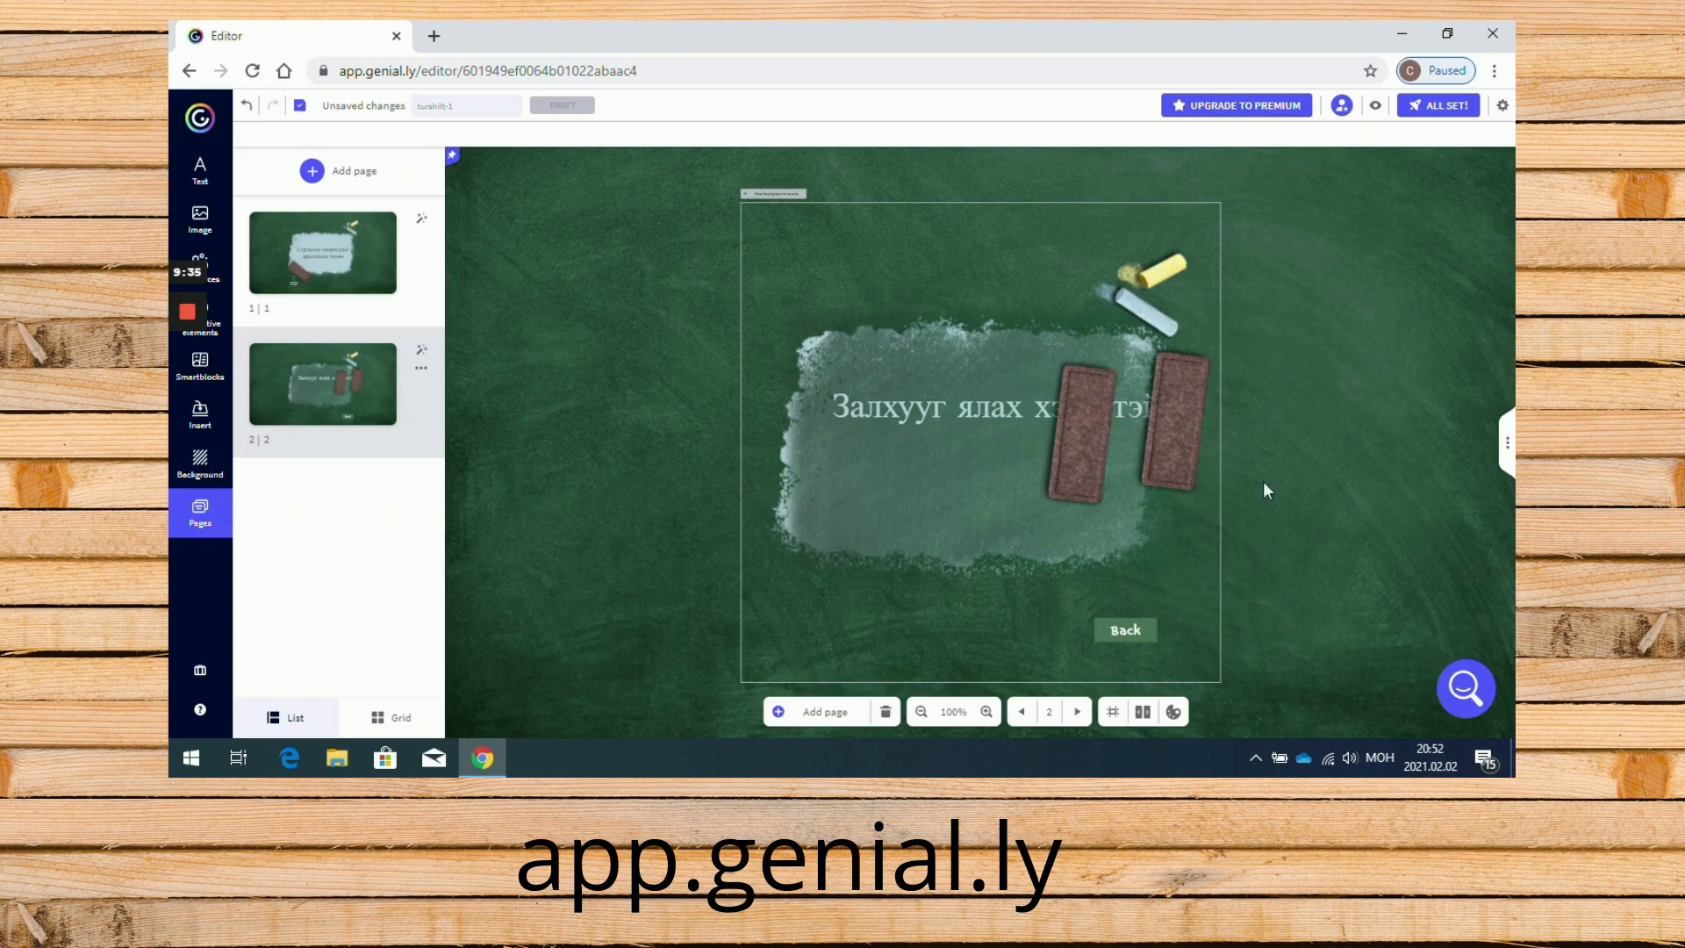
{"action": "left_click", "coordinate": [1375, 107]}
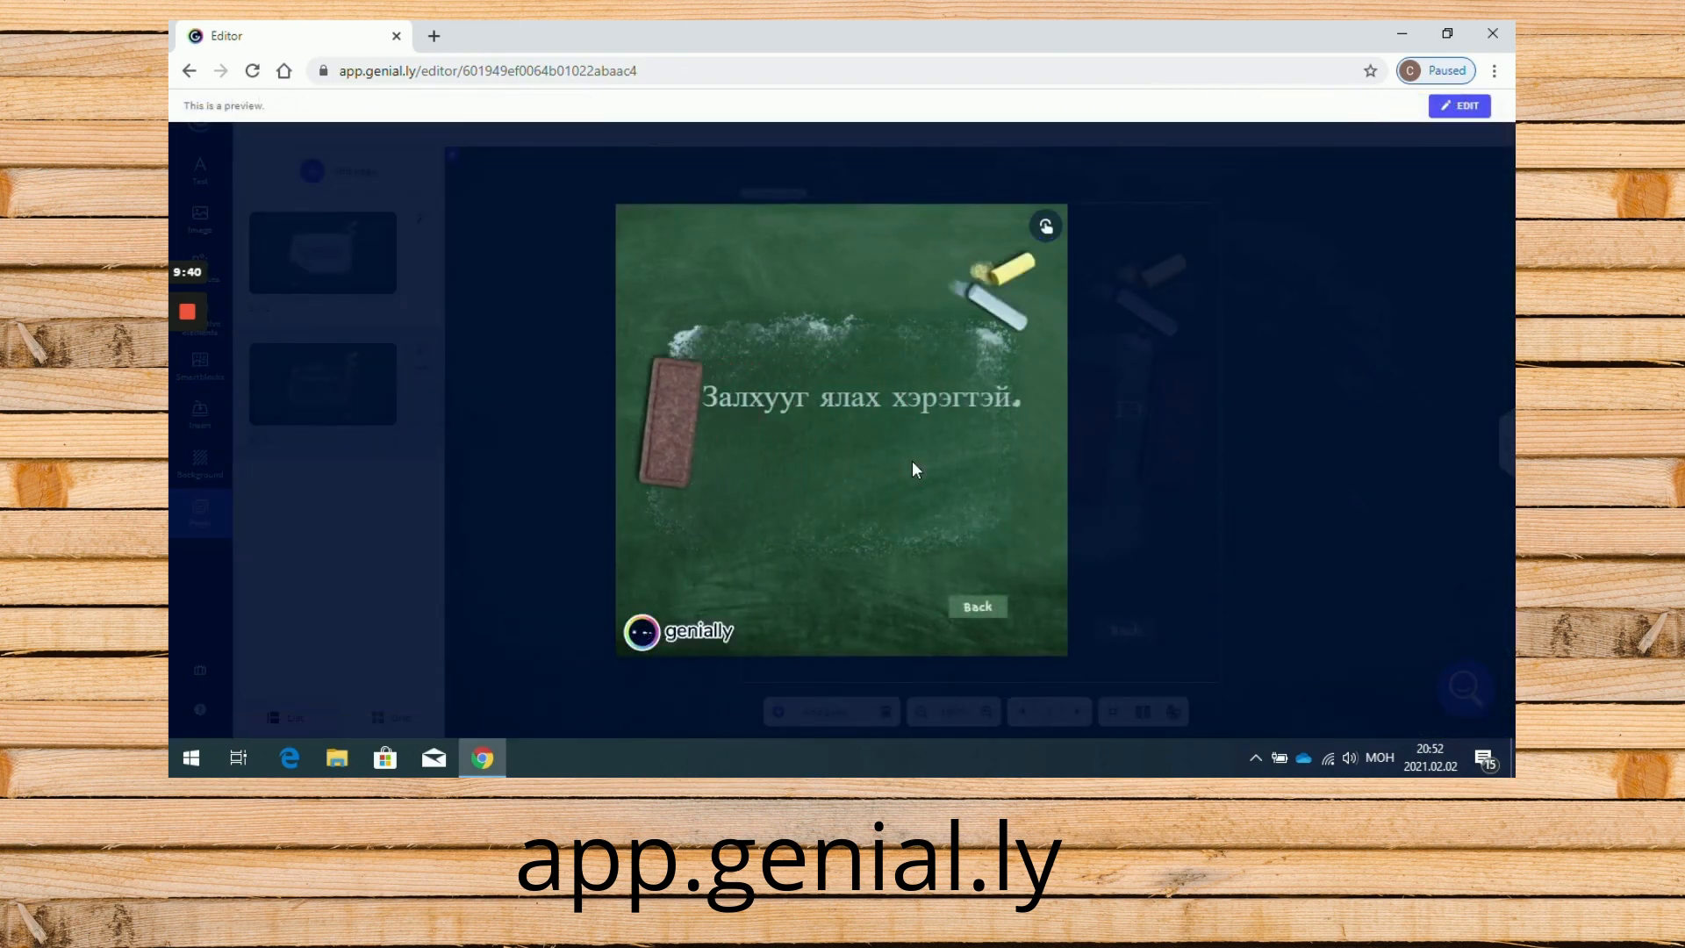
{"action": "left_click", "coordinate": [978, 609]}
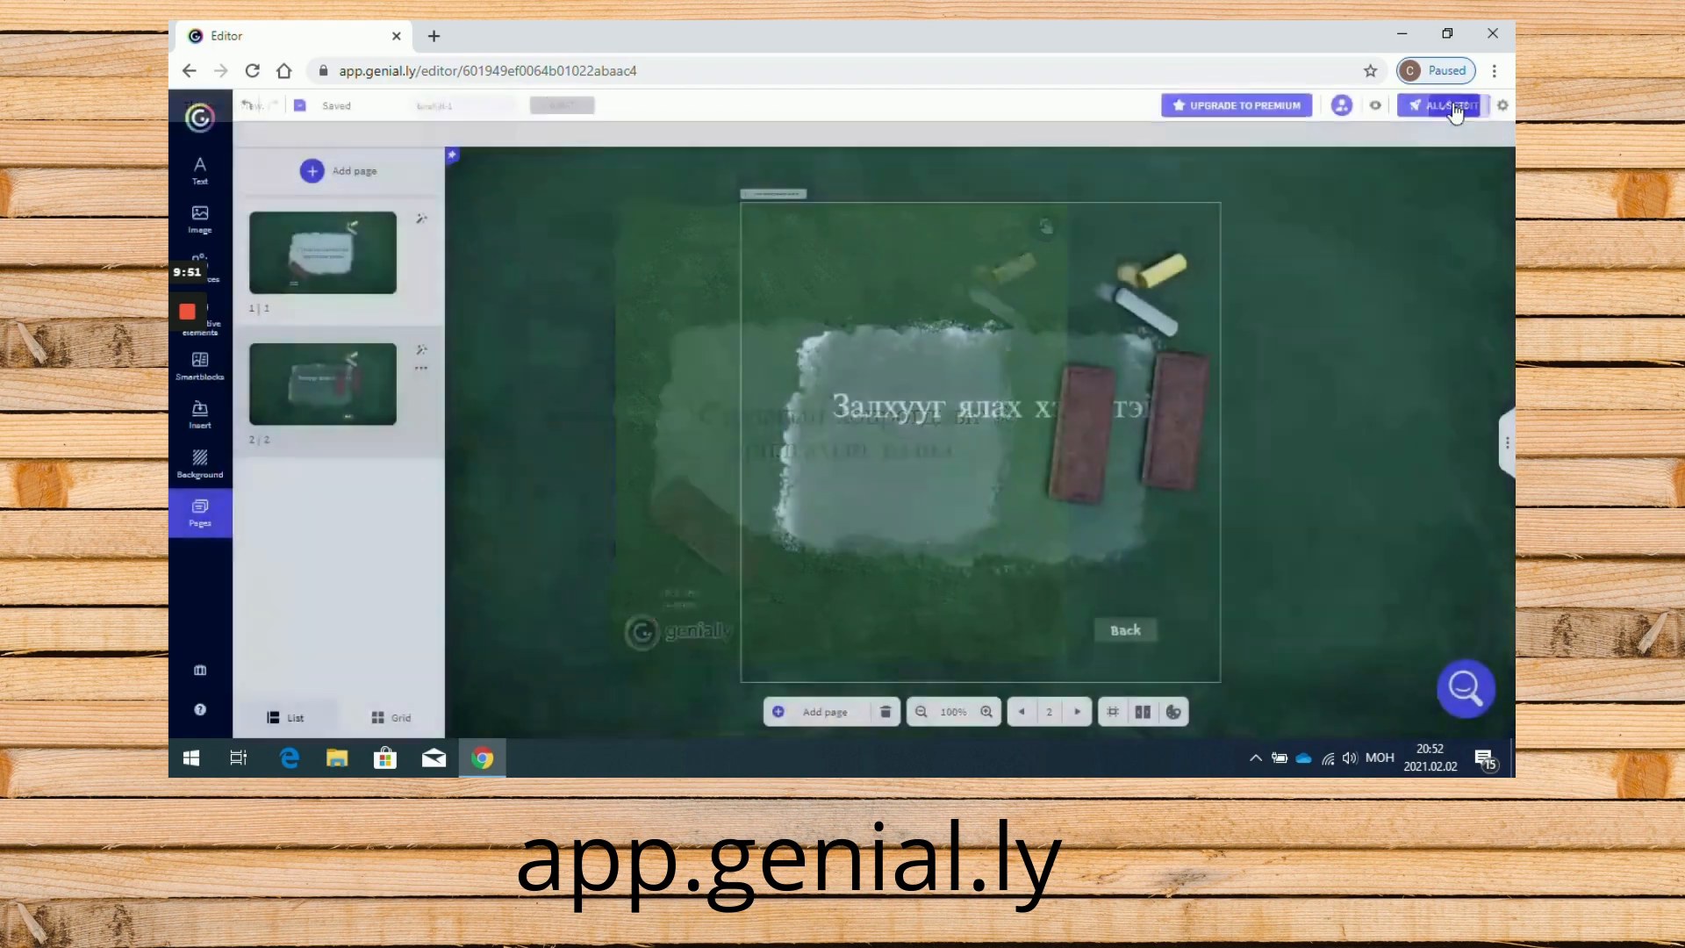
{"action": "left_click", "coordinate": [1457, 107]}
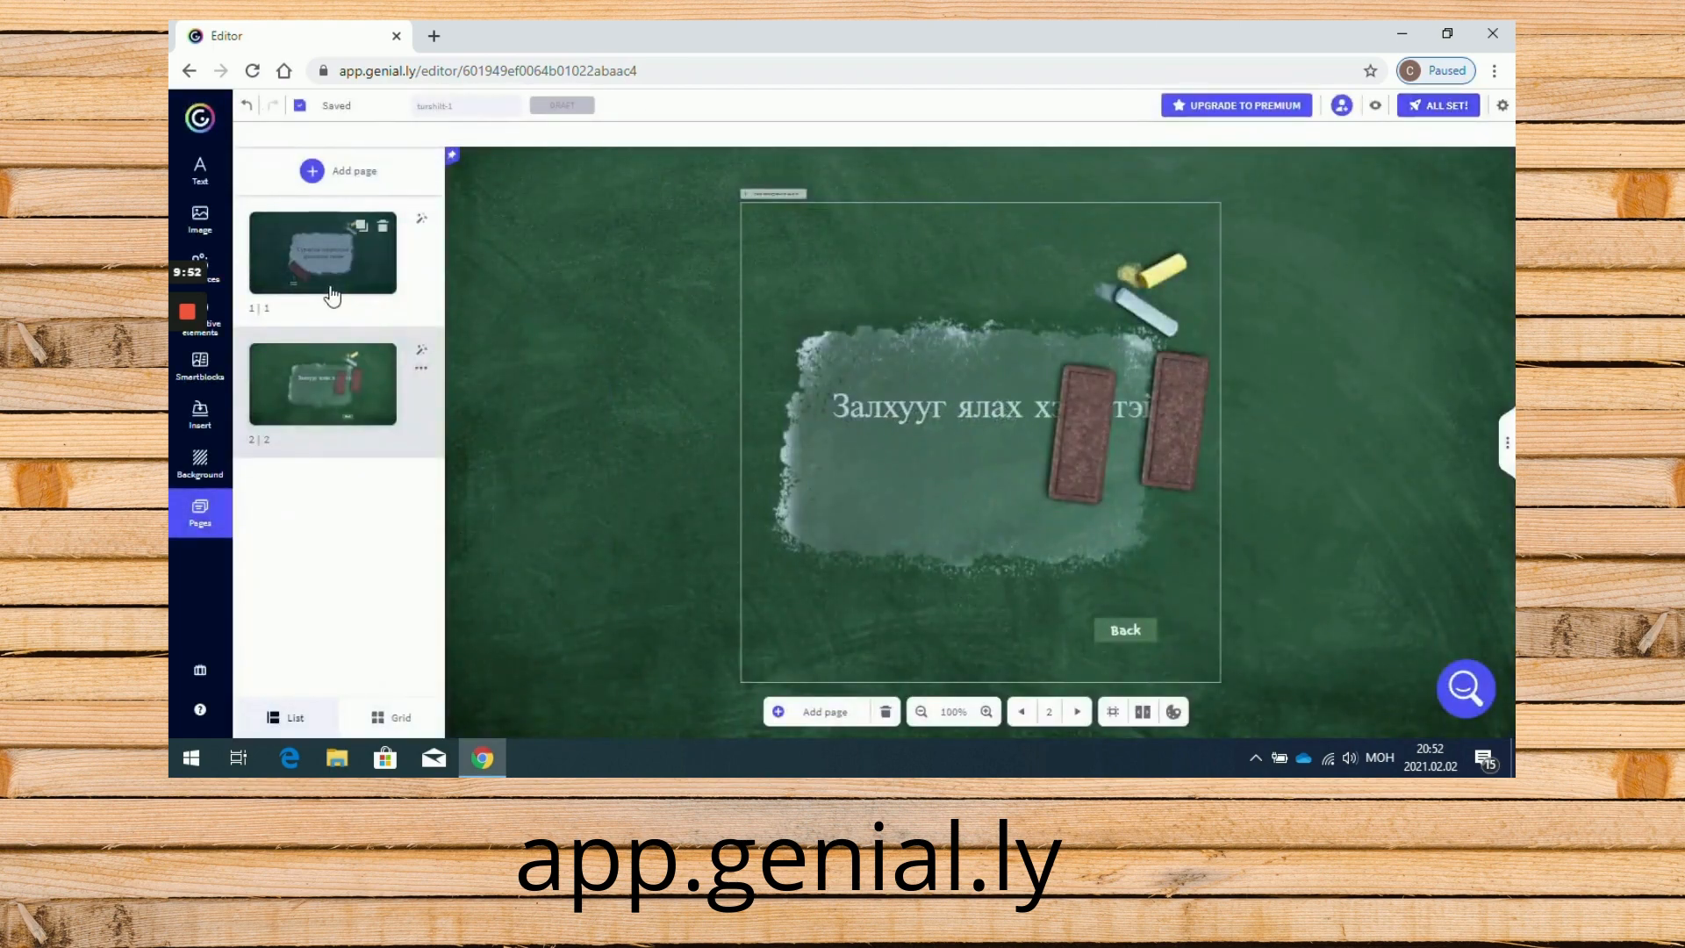
- Preview the card from page 1, test the eraser link and the Back button, and return to editing
{"action": "left_click", "coordinate": [331, 293]}
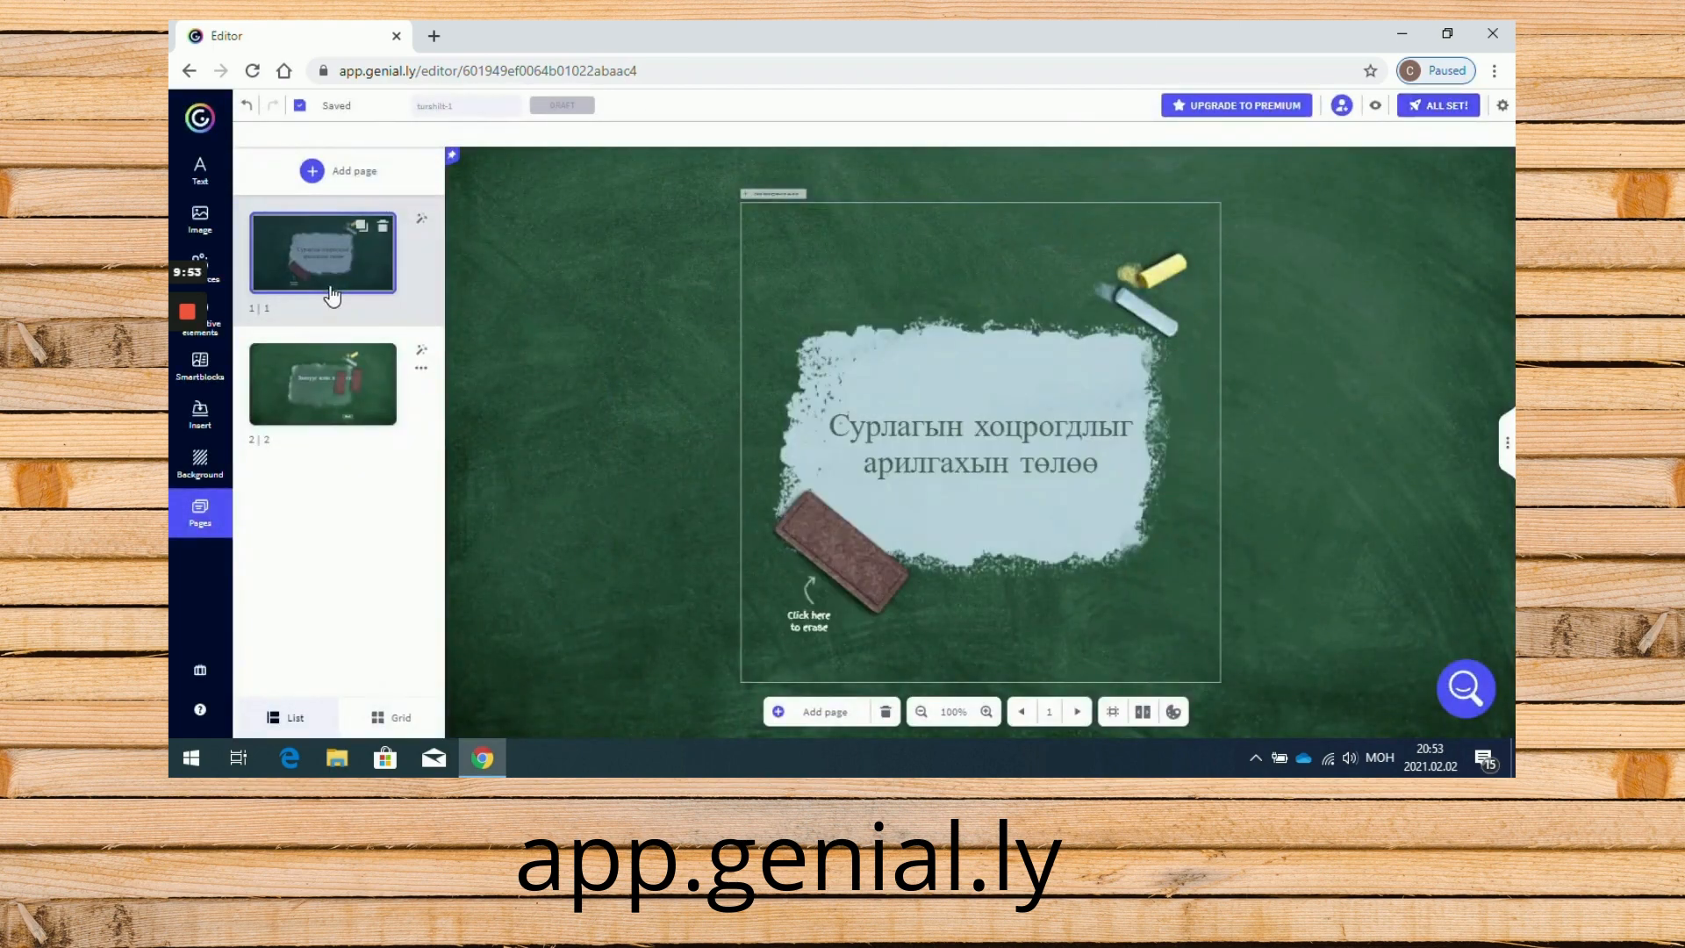
{"action": "left_click", "coordinate": [1375, 105]}
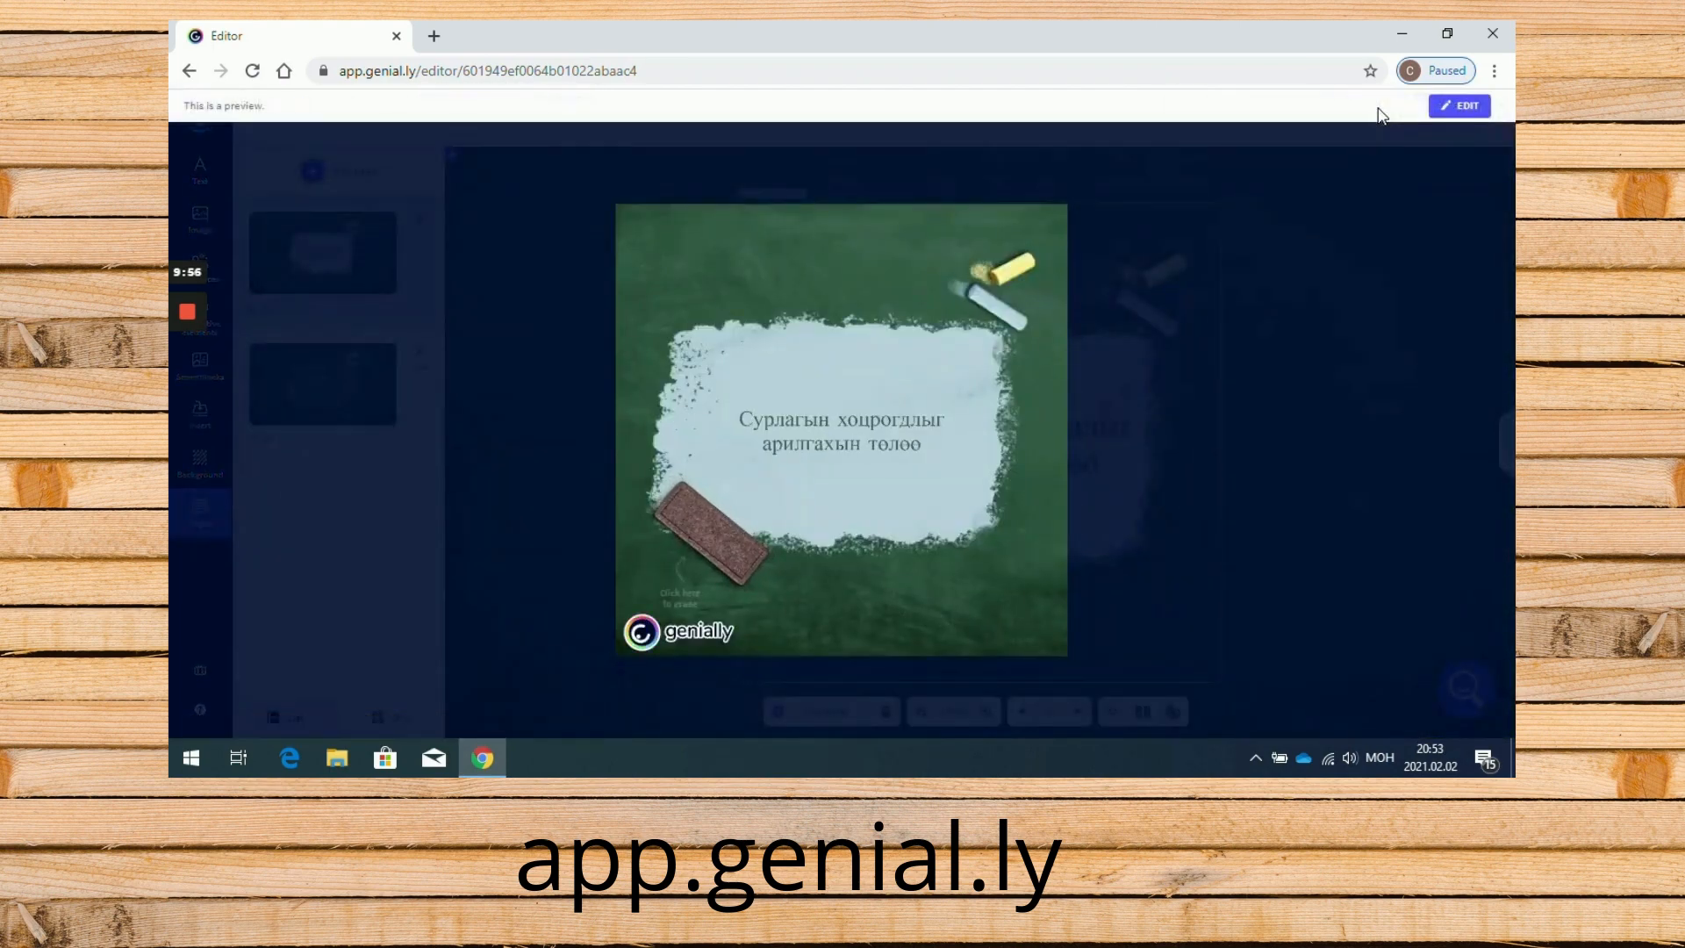
{"action": "left_click", "coordinate": [729, 546]}
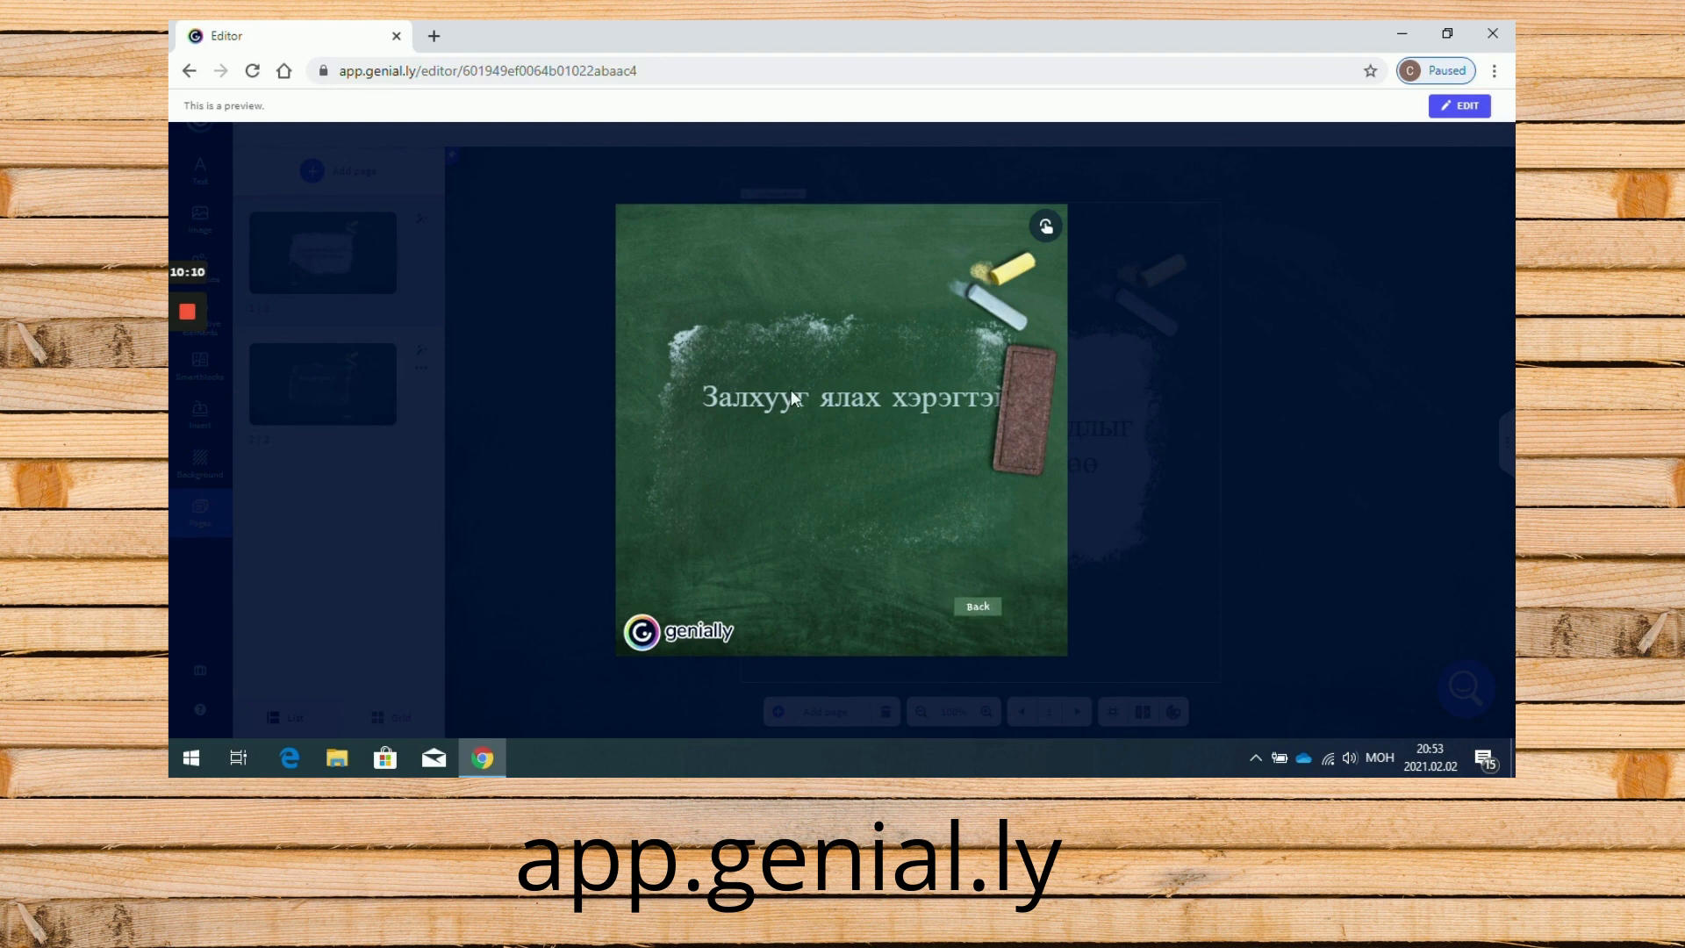
{"action": "left_click", "coordinate": [977, 608]}
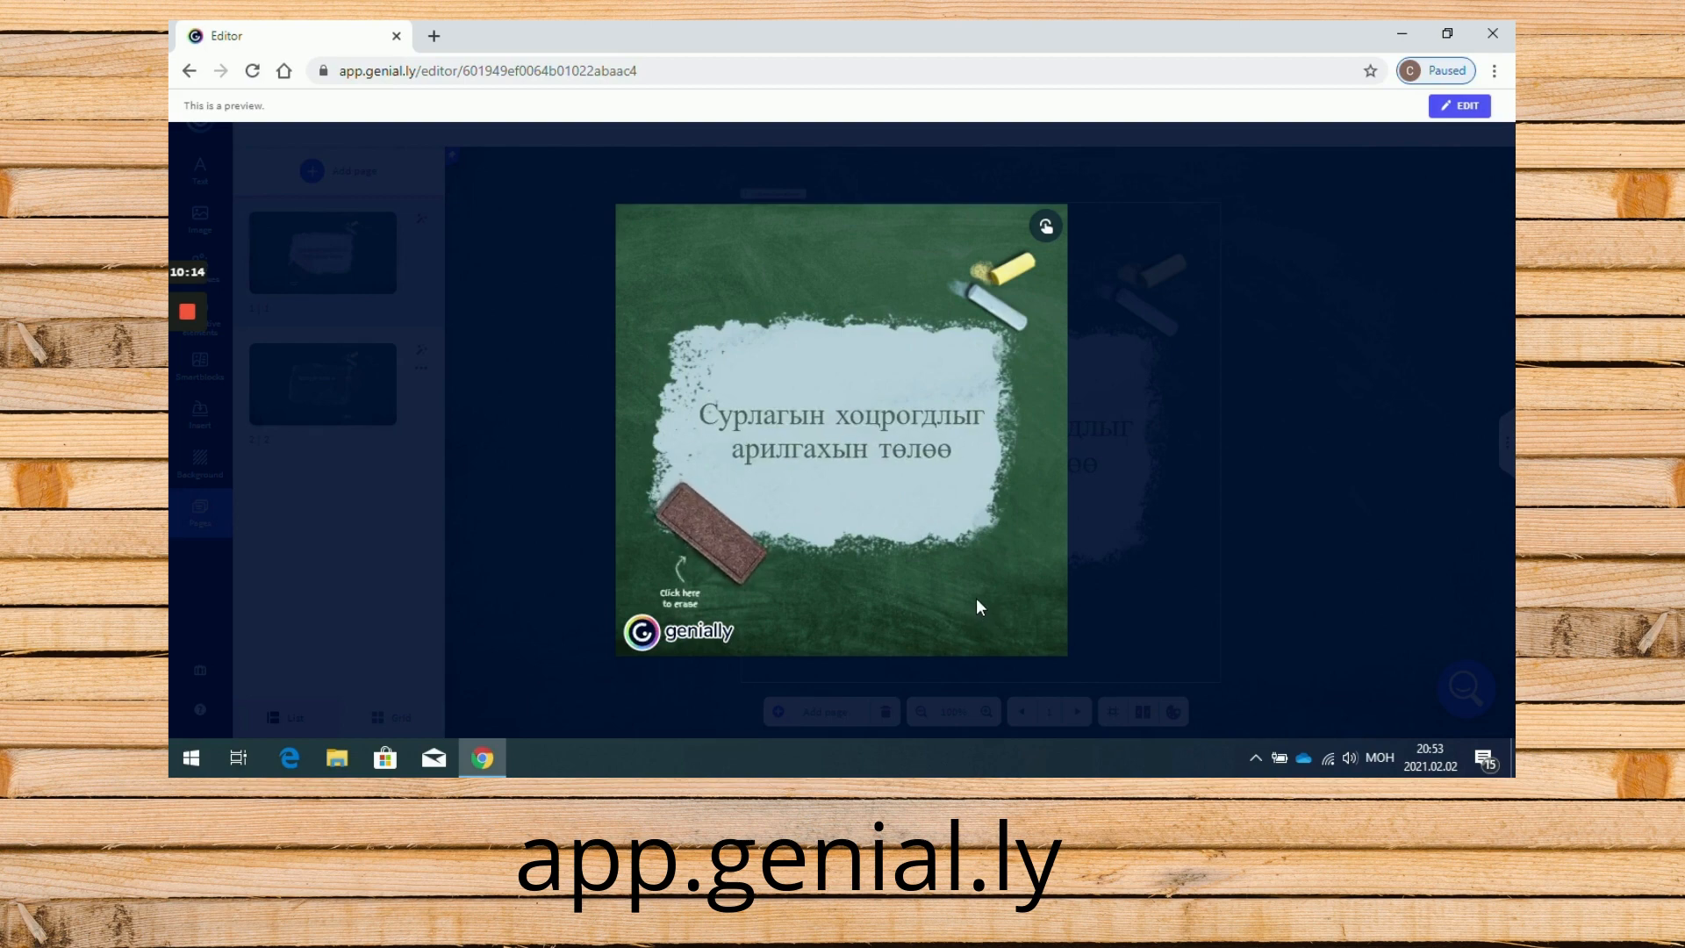
{"action": "left_click", "coordinate": [1465, 107]}
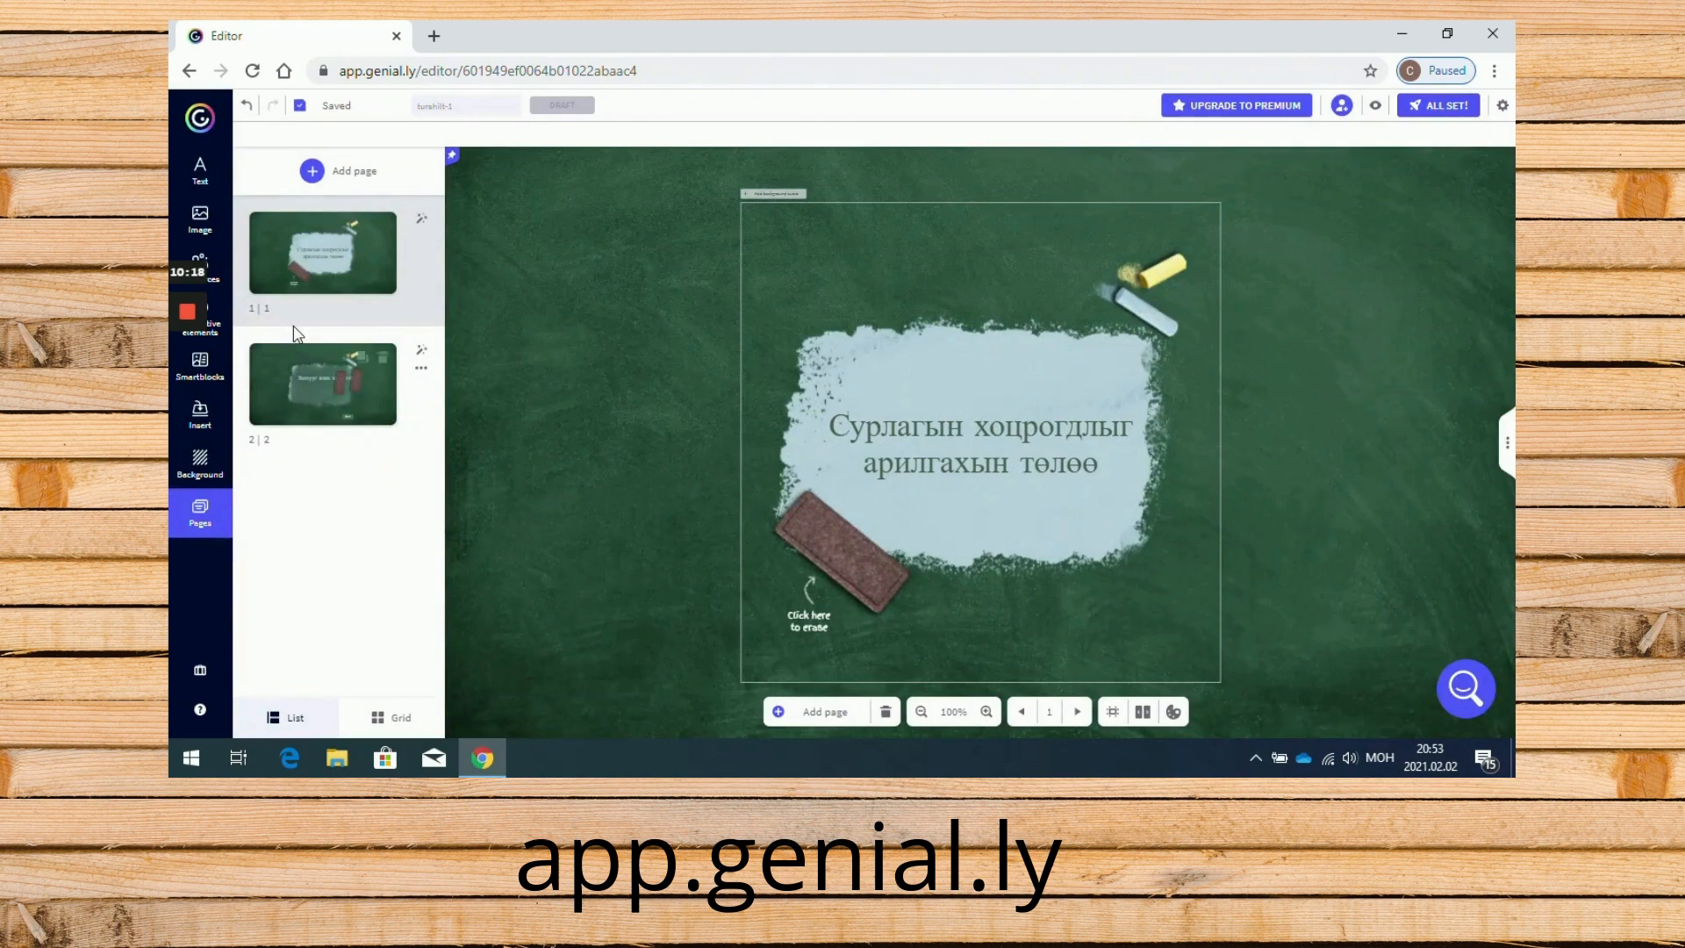
- Add a Title 2 text reading "Хамтарч ажиллах" above the chalk patch on page 1
{"action": "left_click", "coordinate": [205, 184]}
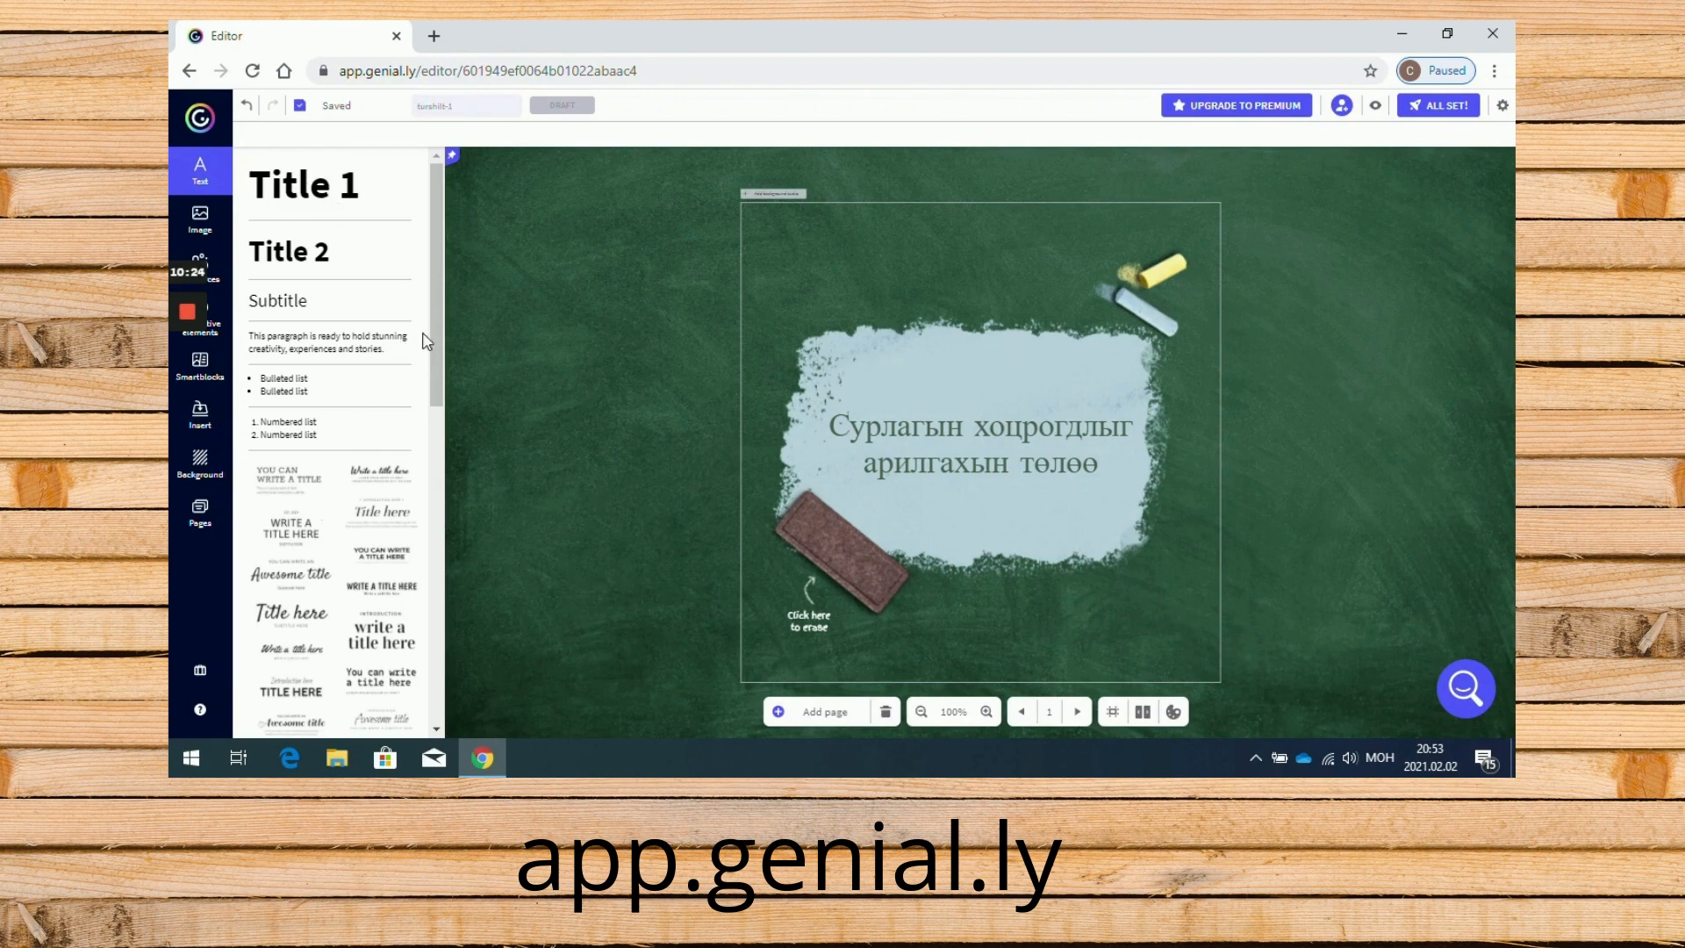
{"action": "mouse_move", "coordinate": [439, 329]}
{"action": "left_mouse_down"}
{"action": "mouse_move", "coordinate": [439, 569]}
{"action": "mouse_move", "coordinate": [449, 326]}
{"action": "left_mouse_up"}
{"action": "left_click", "coordinate": [318, 261]}
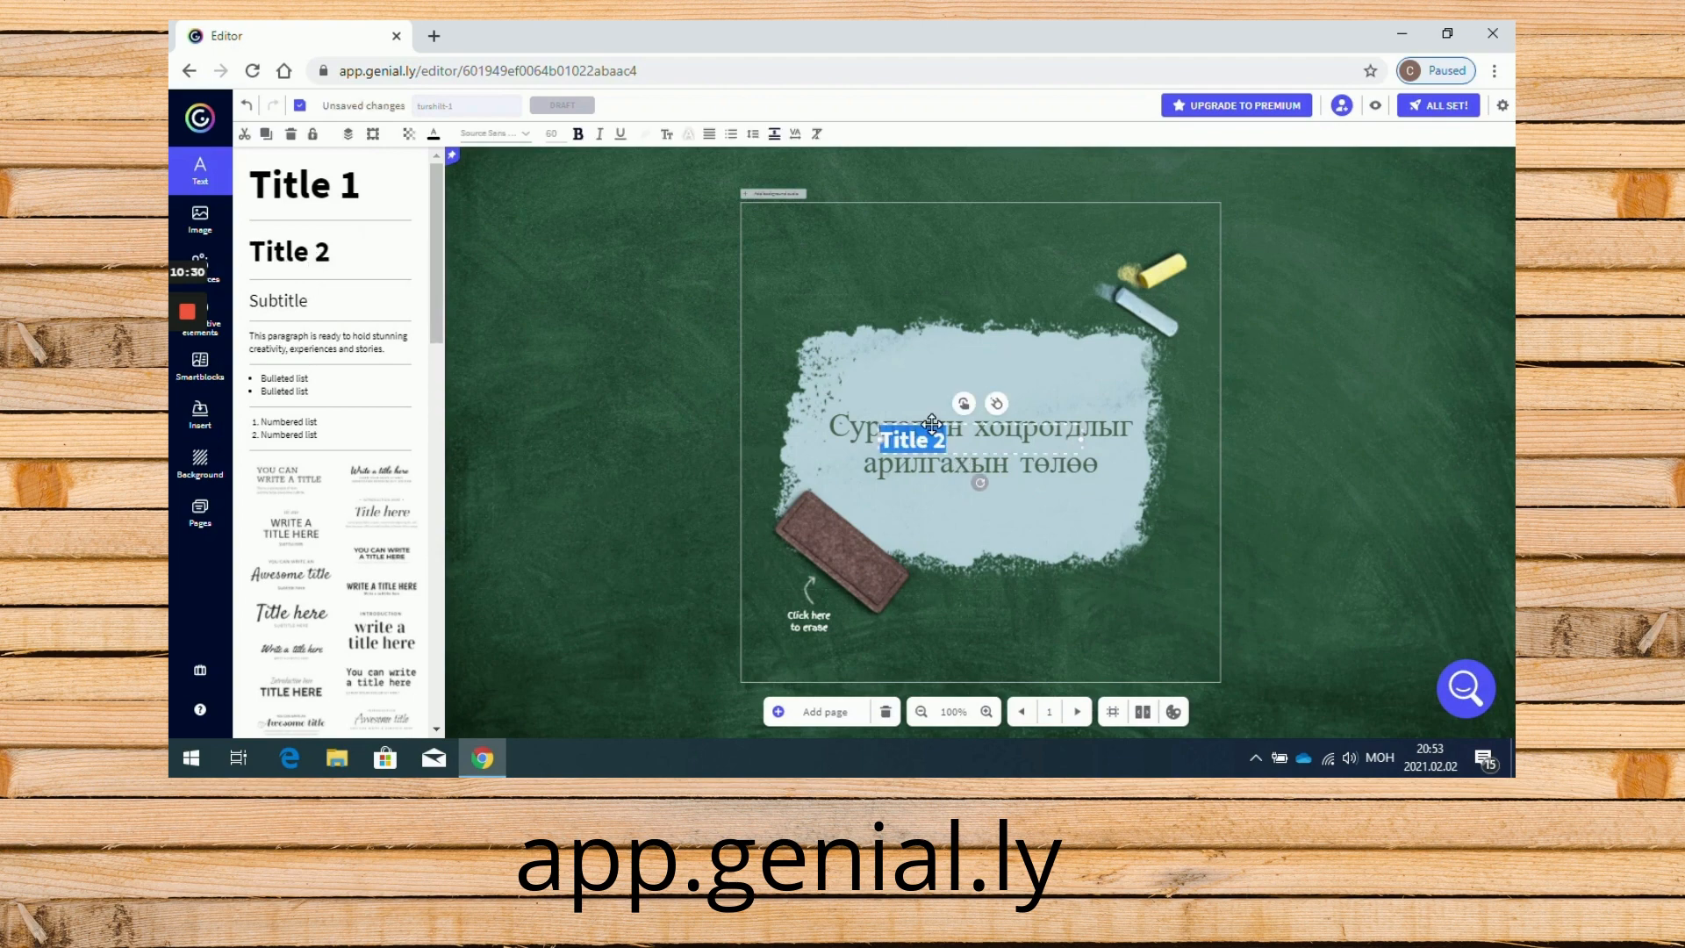
{"action": "left_click_drag", "start_coordinate": [932, 424], "coordinate": [910, 266]}
{"action": "key", "text": "BackSpace"}
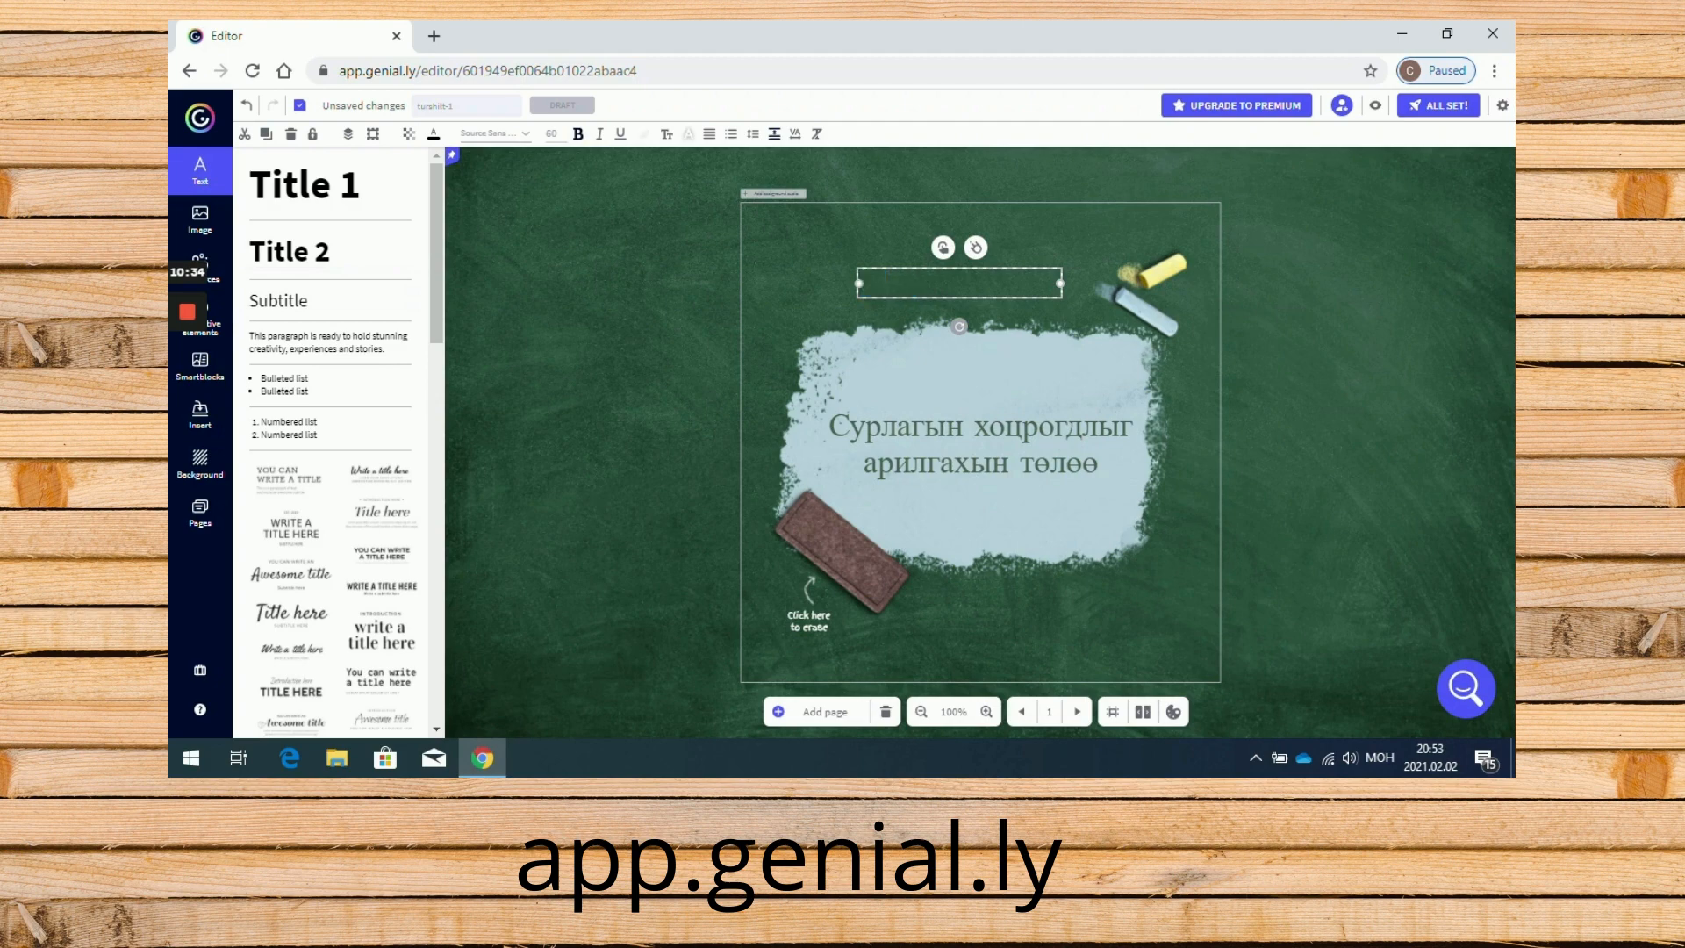
{"action": "type", "text": "Хамты"}
{"action": "type", "text": "рч ажил"}
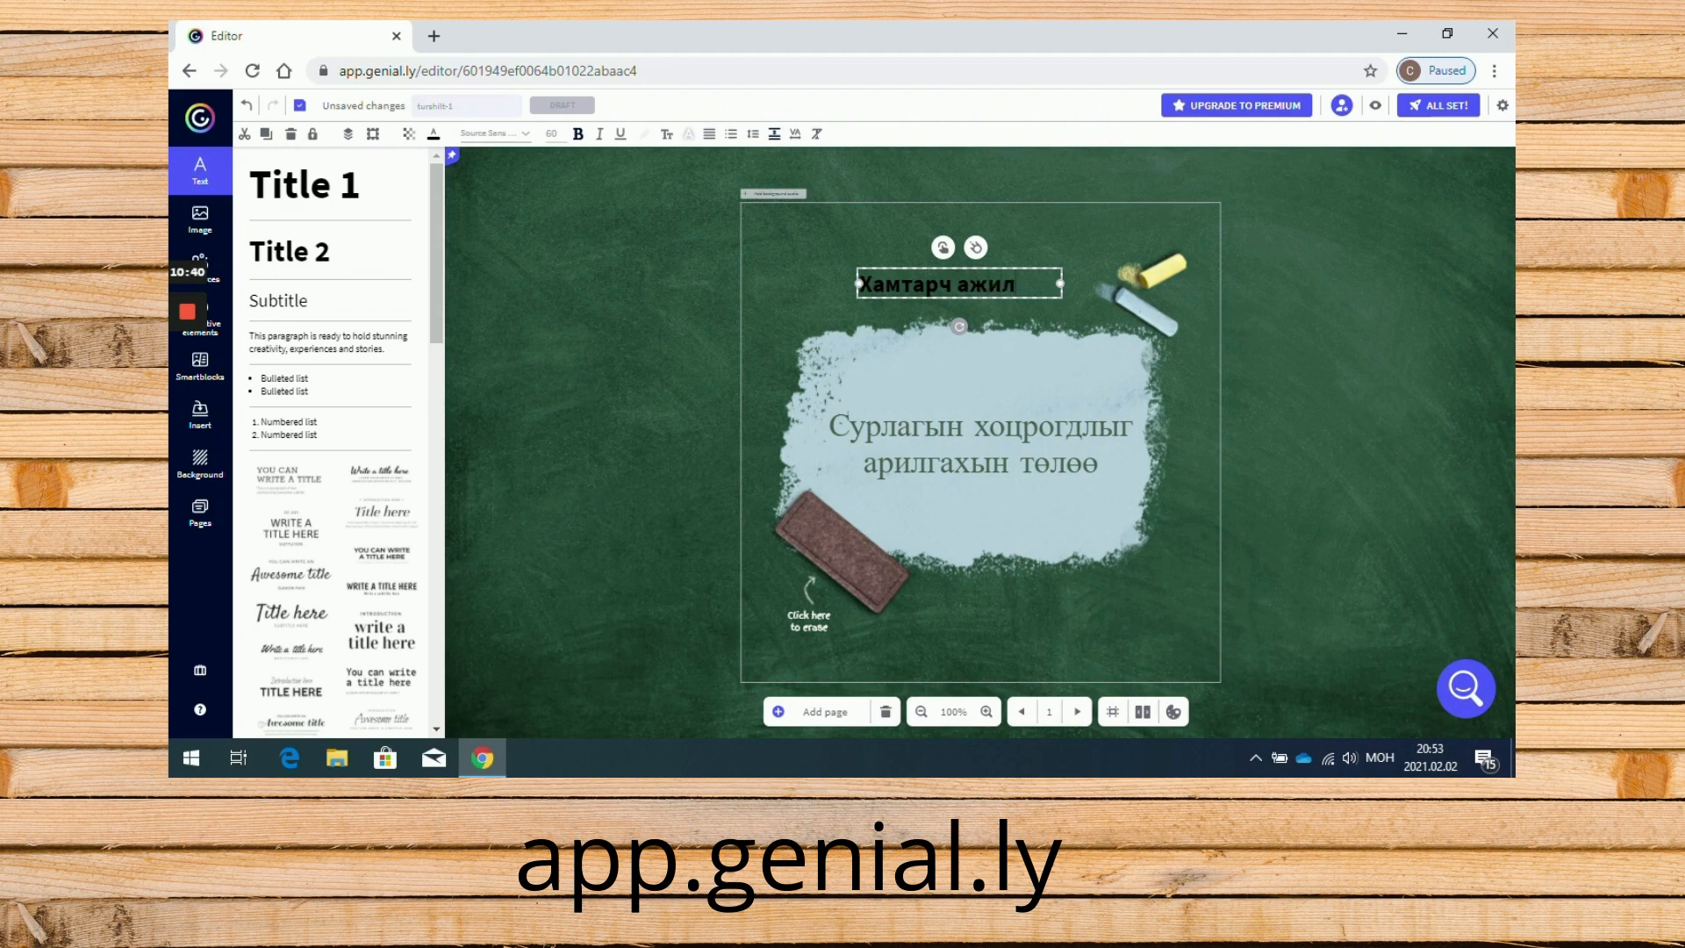
{"action": "type", "text": "лах"}
- Color the "Хамтарч ажиллах" title yellow, #EEB72B
{"action": "left_click", "coordinate": [436, 136]}
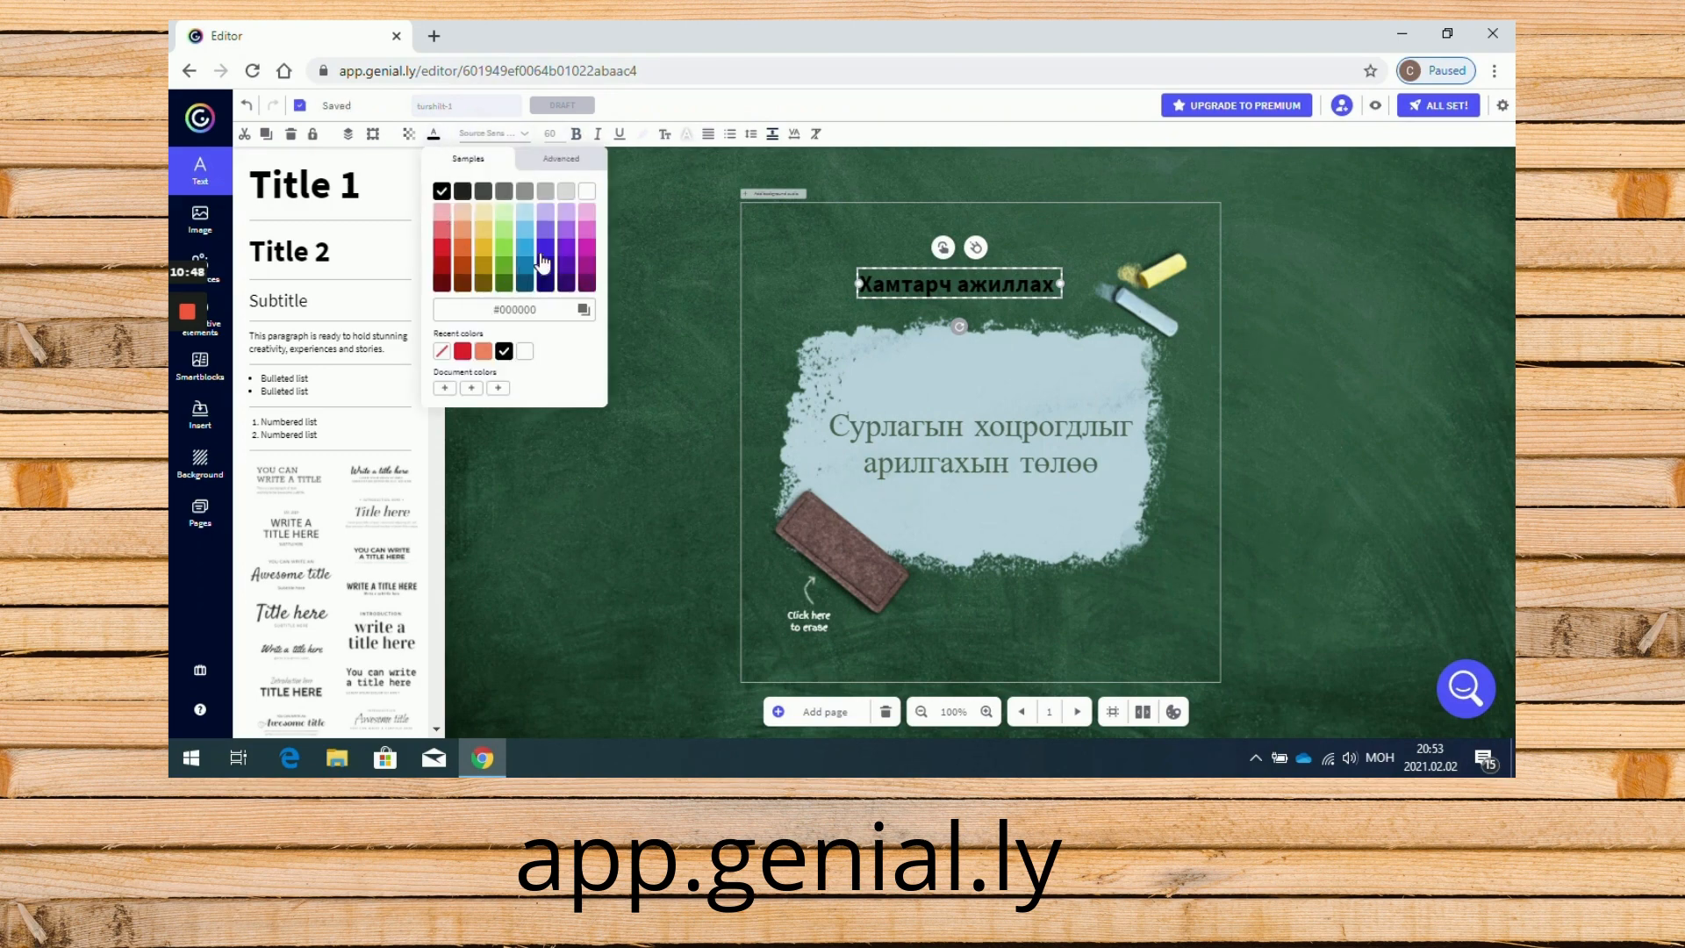
{"action": "left_click", "coordinate": [483, 249]}
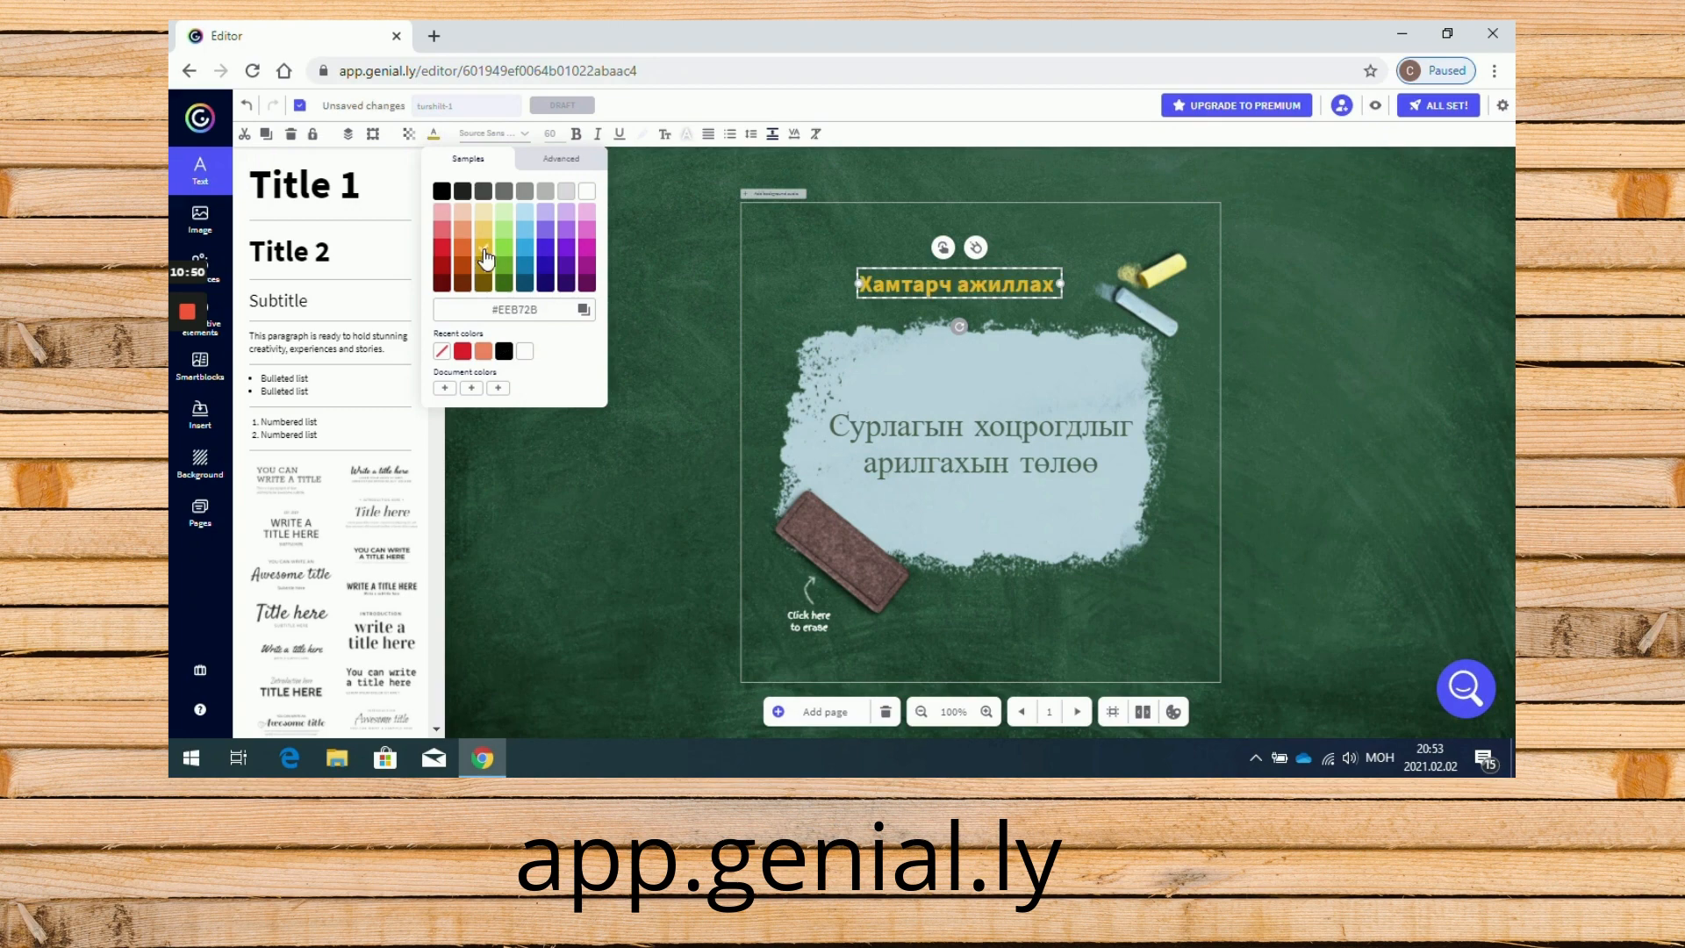
{"action": "left_click", "coordinate": [1224, 492]}
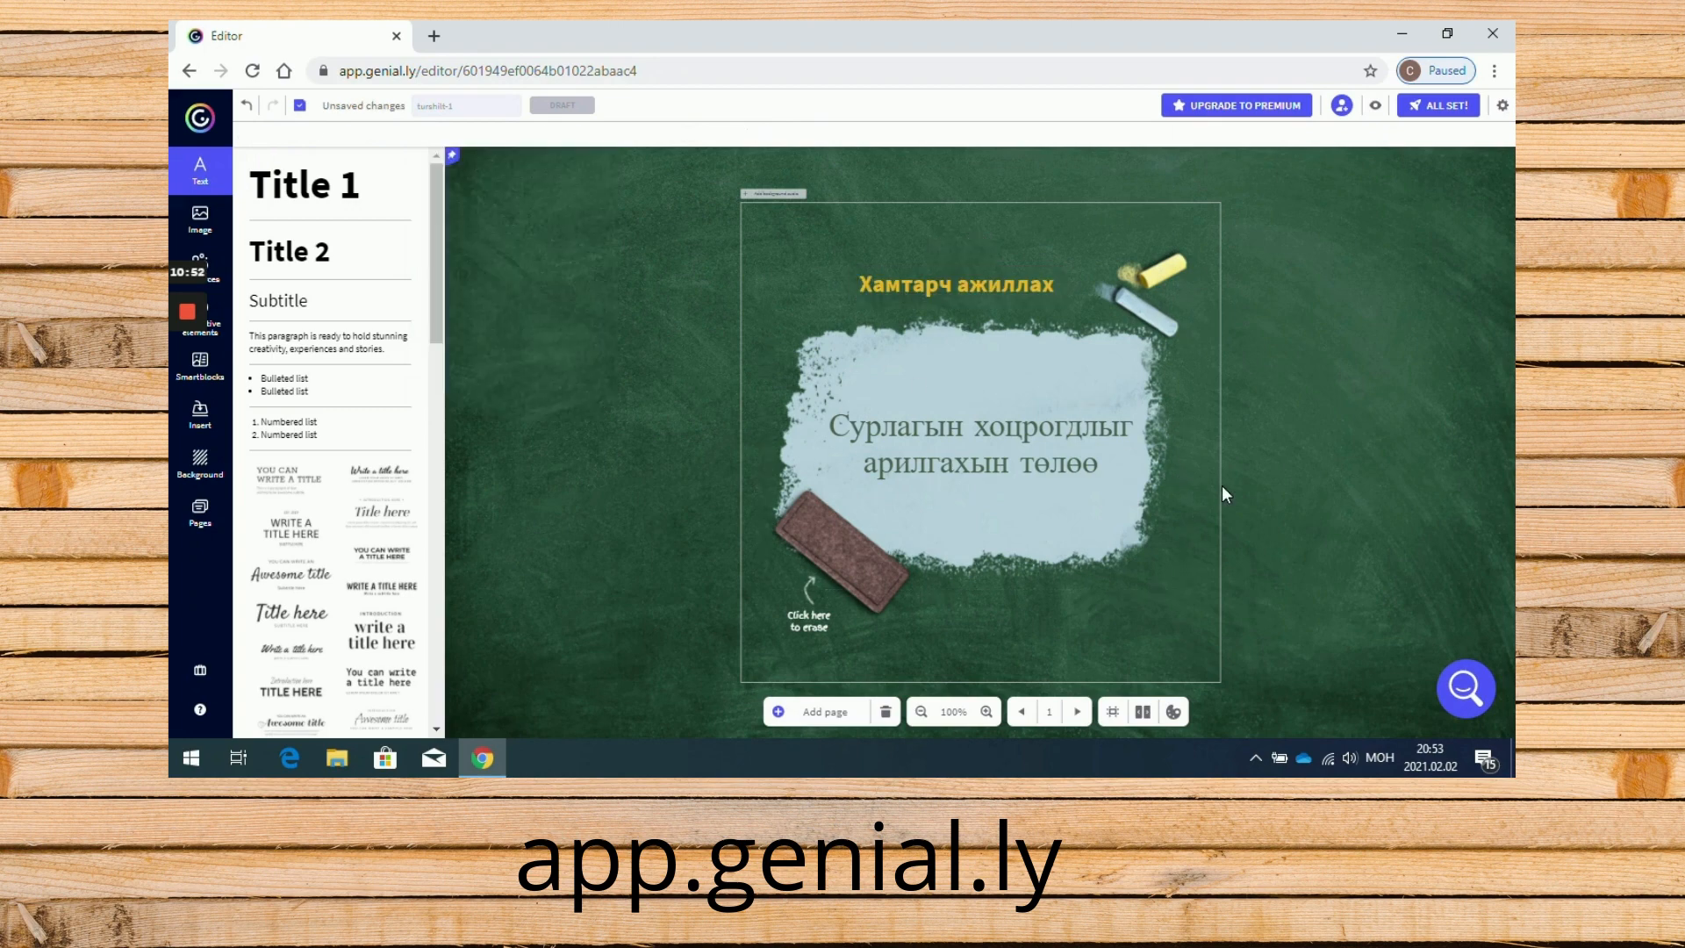
- Insert the Unsplash photo of joined hands on page 1 and place it below the main text, near the card's lower-right corner
{"action": "left_click", "coordinate": [201, 226]}
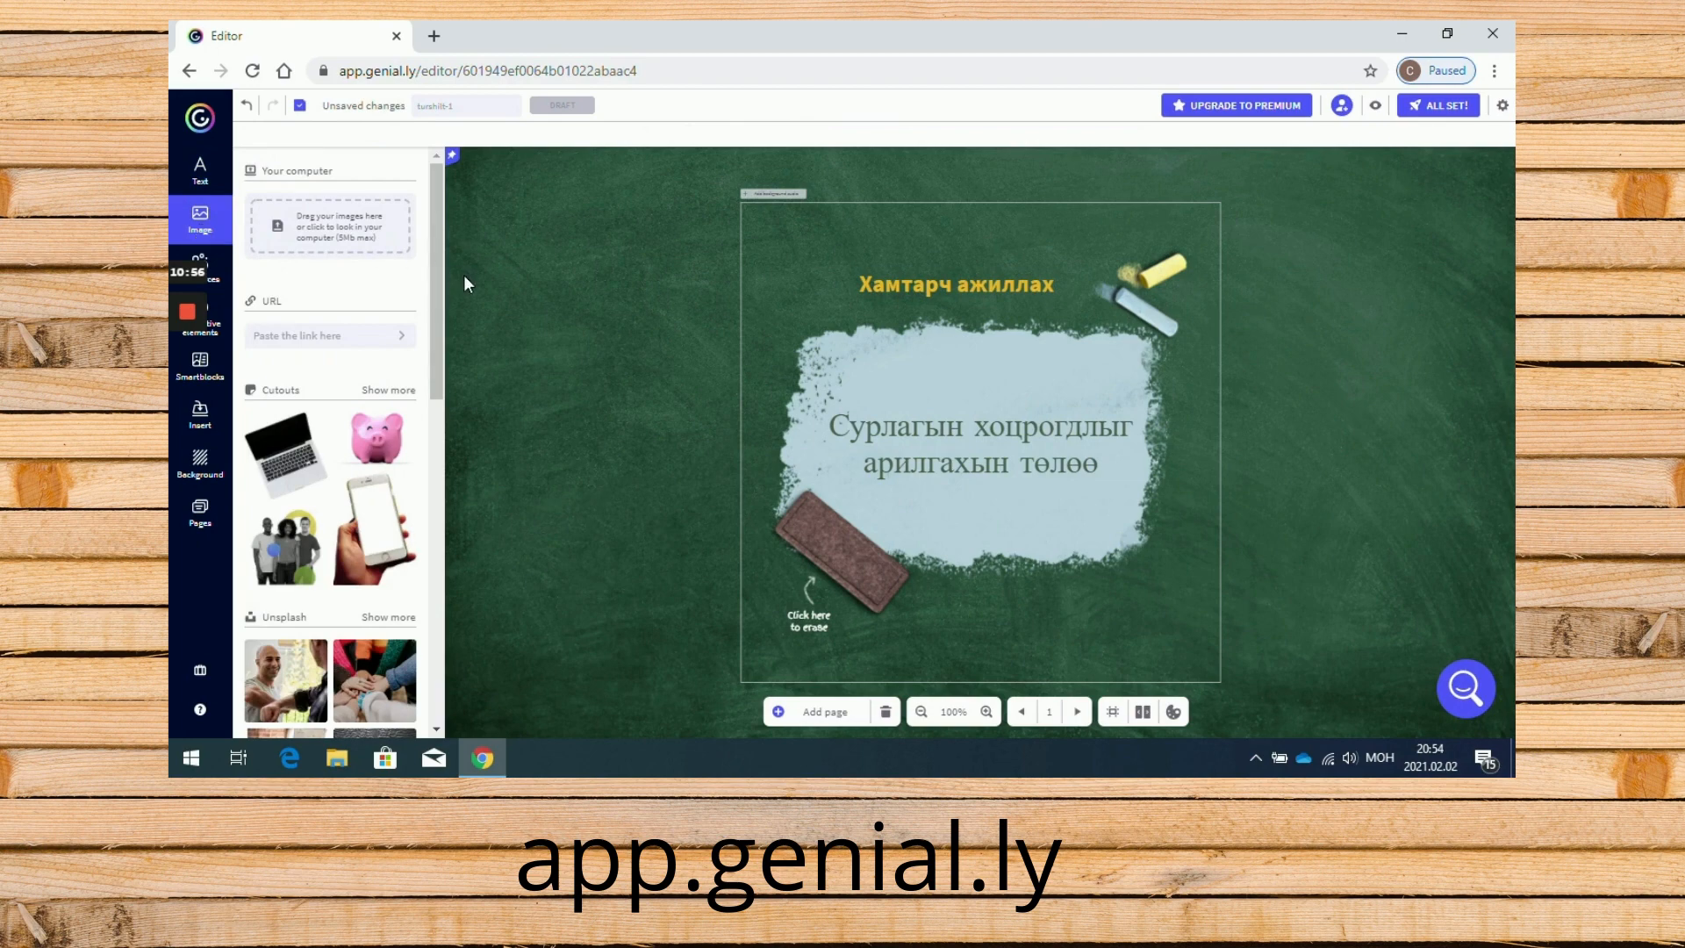
{"action": "left_click_drag", "start_coordinate": [440, 276], "coordinate": [440, 413]}
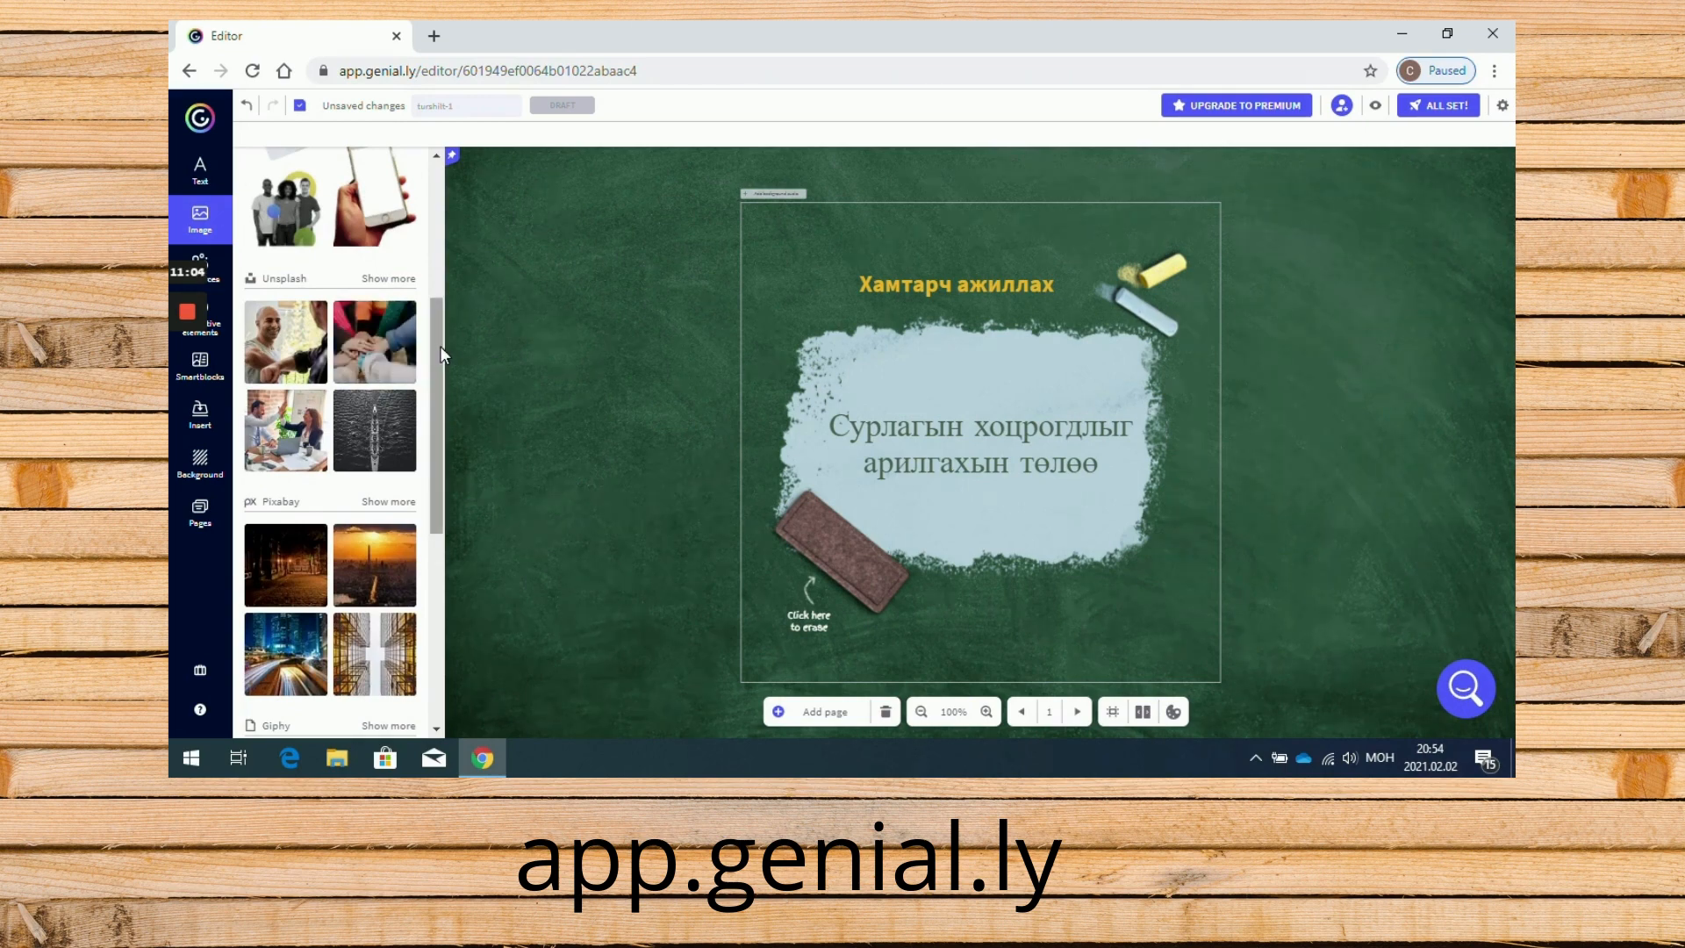
{"action": "mouse_move", "coordinate": [440, 346]}
{"action": "left_mouse_down"}
{"action": "mouse_move", "coordinate": [444, 545]}
{"action": "mouse_move", "coordinate": [439, 346]}
{"action": "left_mouse_up"}
{"action": "left_click", "coordinate": [364, 334]}
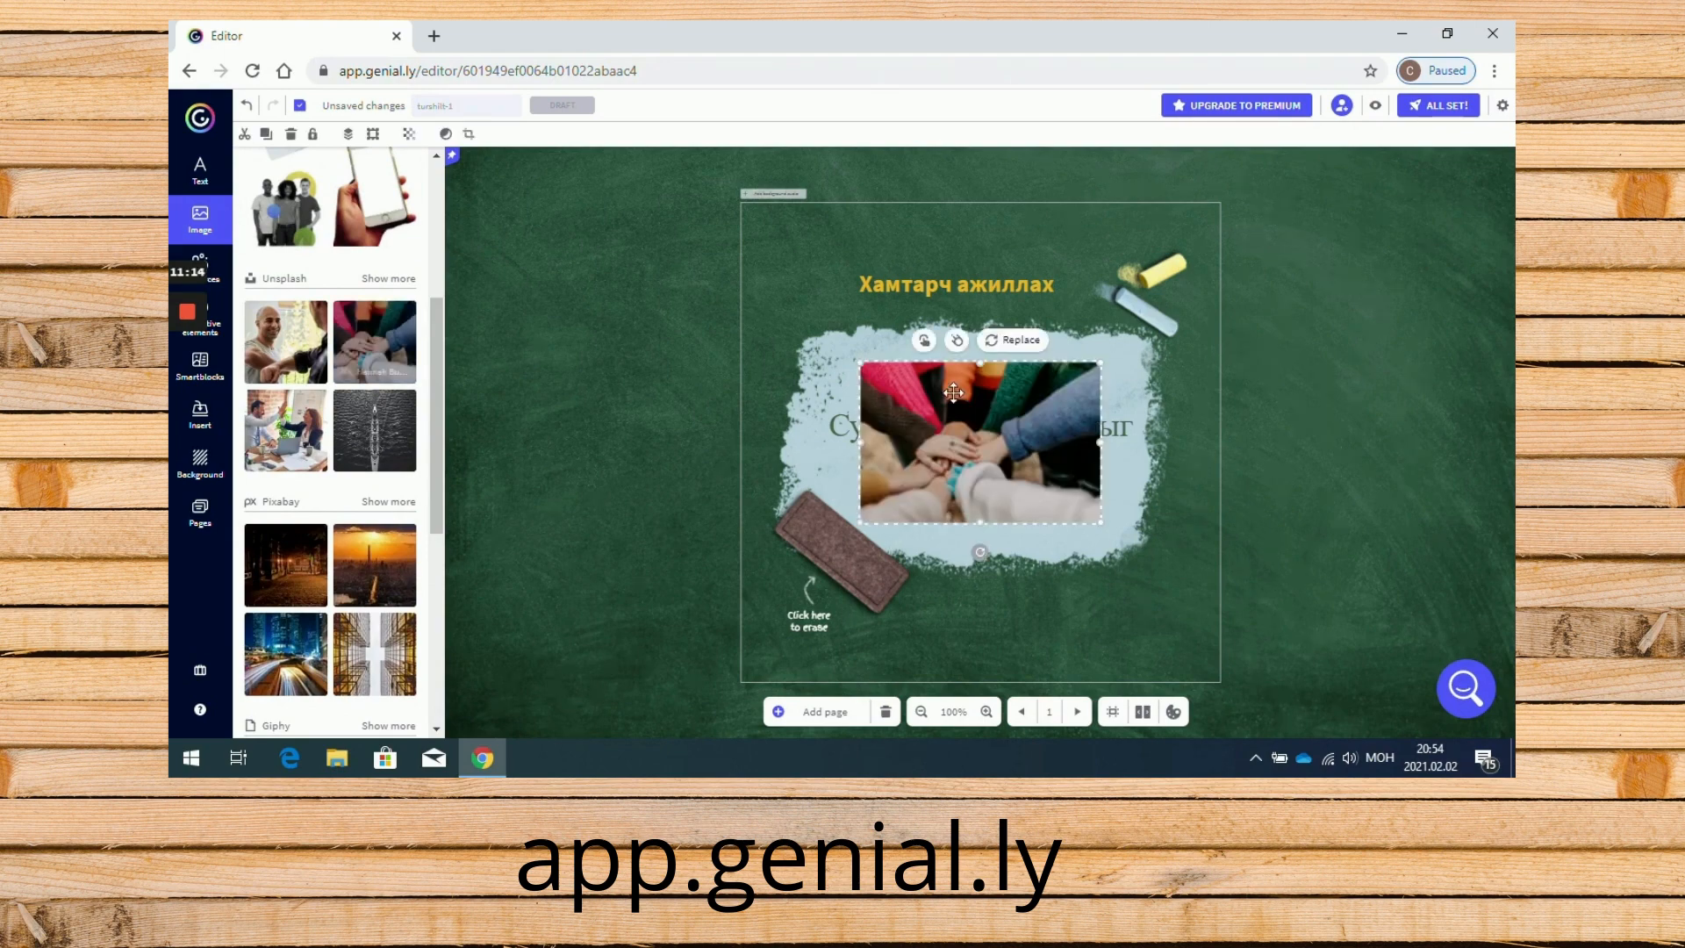
{"action": "left_click_drag", "start_coordinate": [974, 403], "coordinate": [1043, 544]}
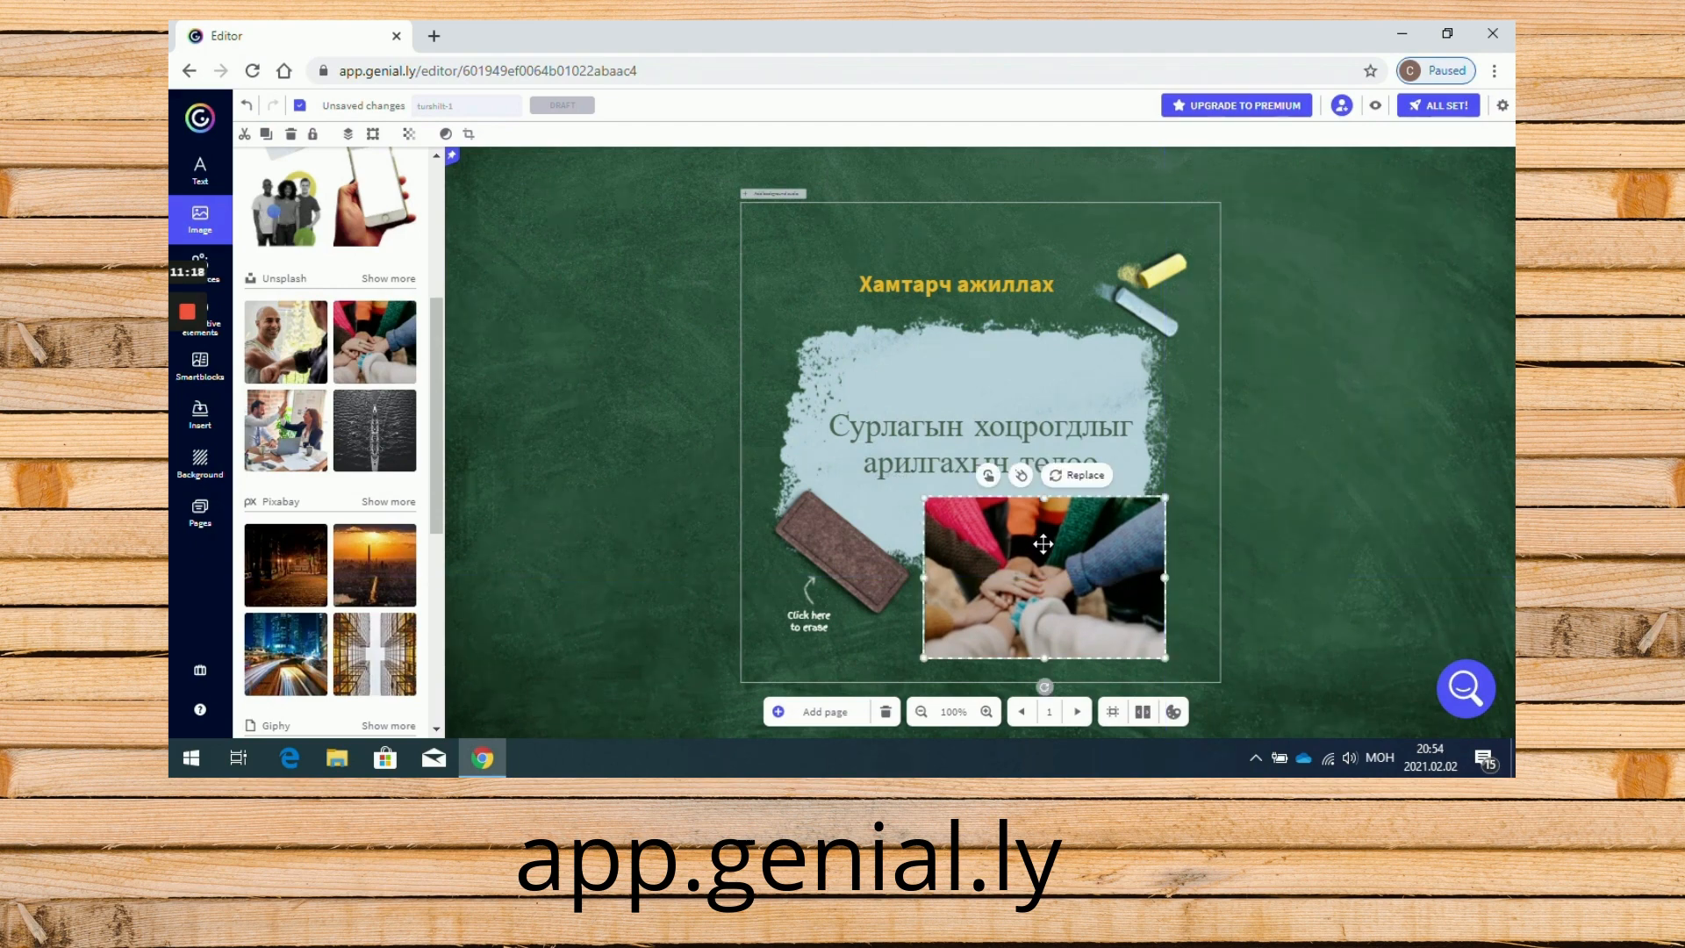
{"action": "left_click", "coordinate": [757, 647]}
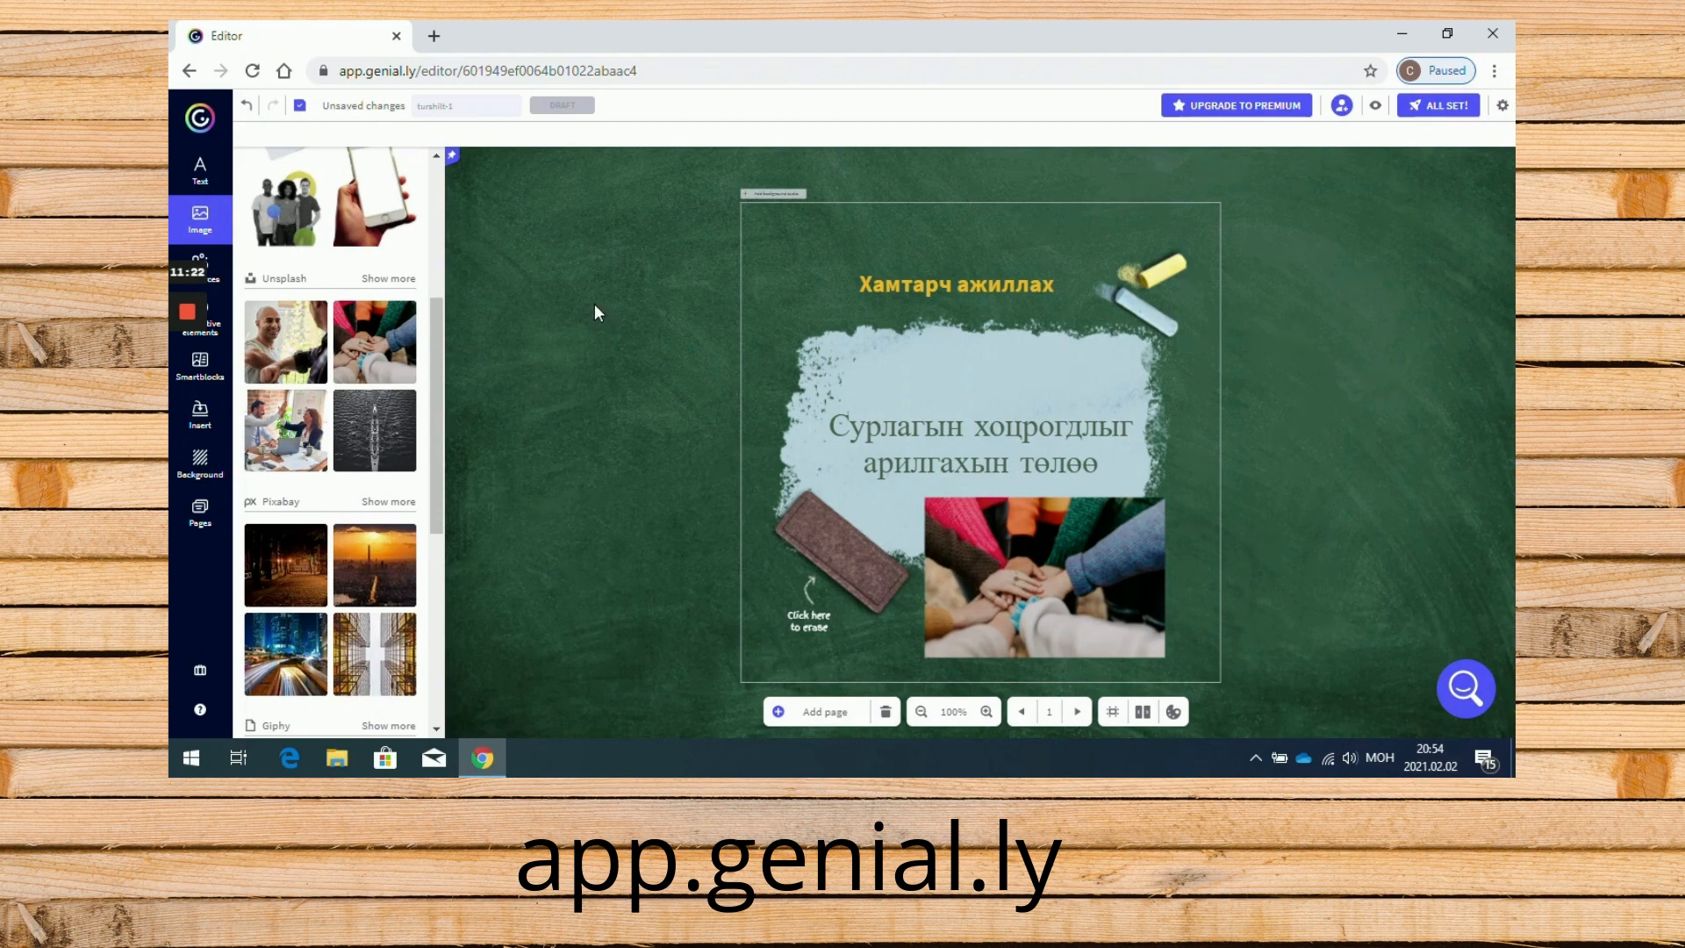
{"action": "left_click_drag", "start_coordinate": [437, 379], "coordinate": [439, 230]}
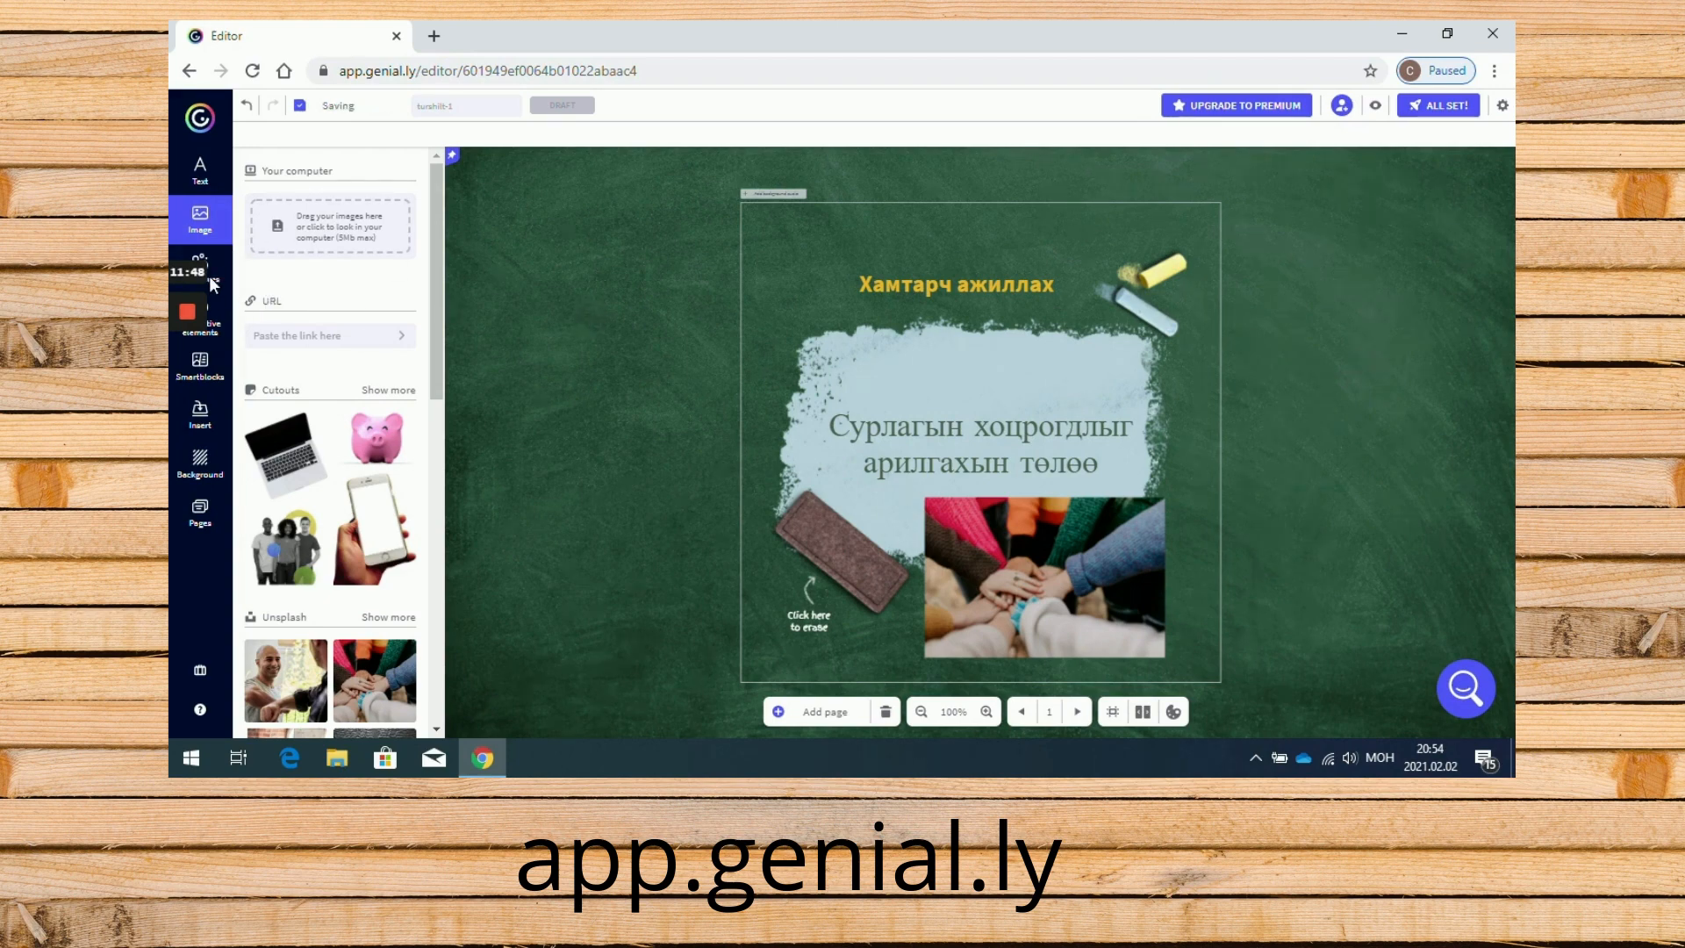
{"action": "mouse_move", "coordinate": [177, 272]}
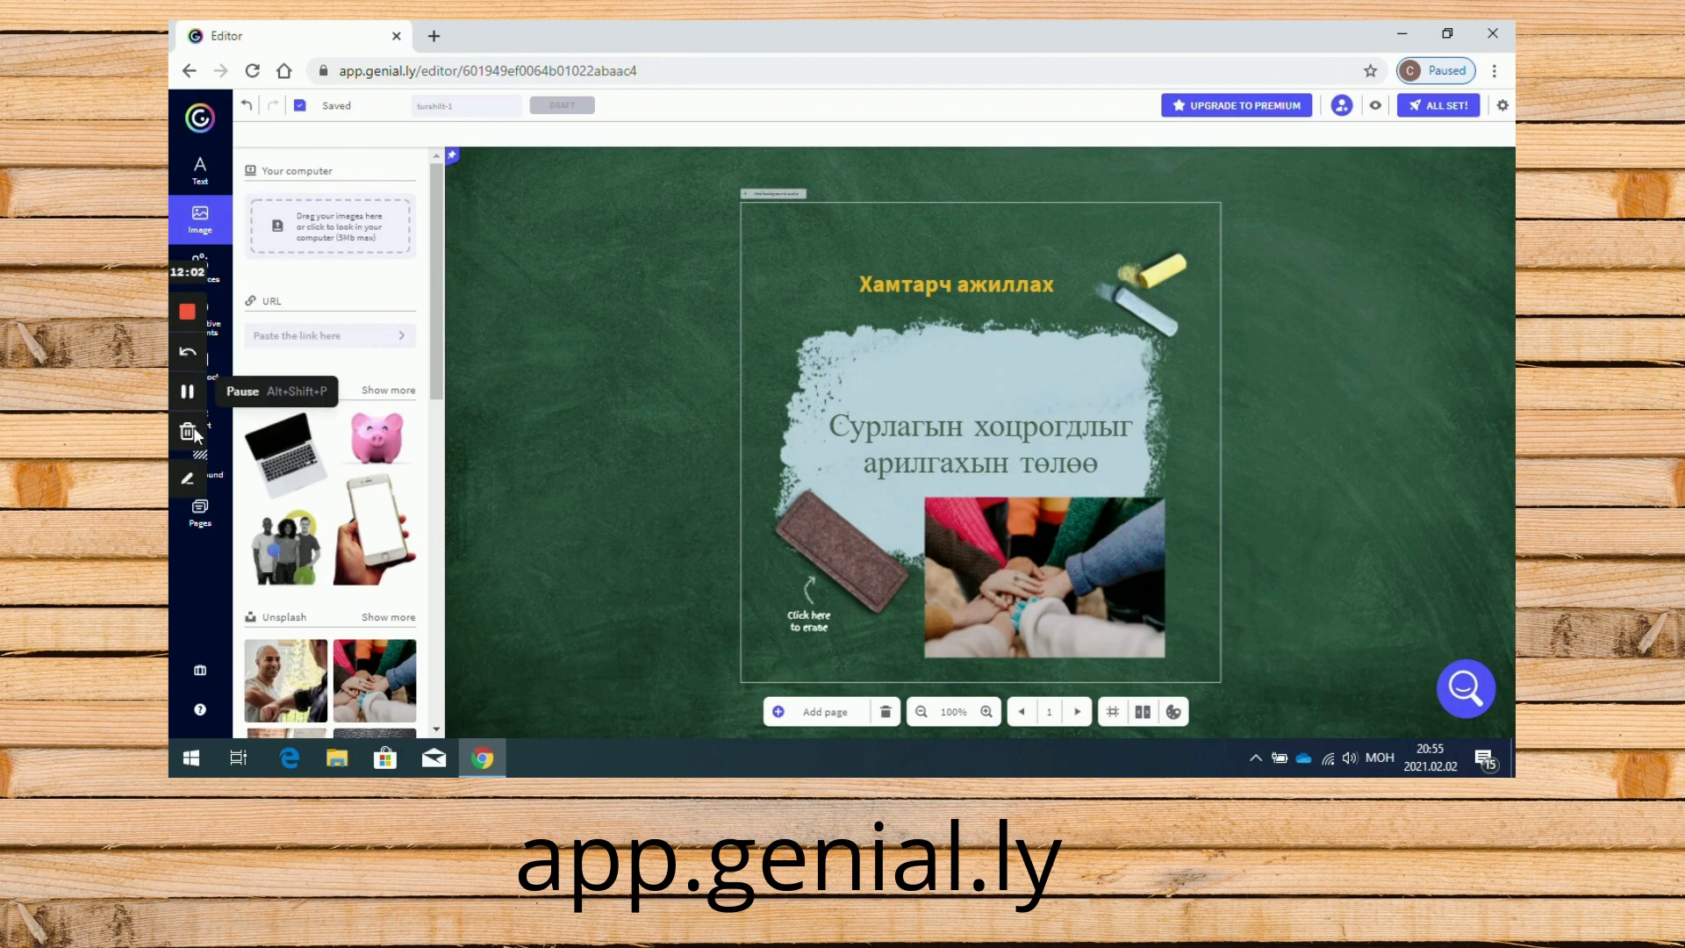
{"action": "left_click", "coordinate": [194, 474]}
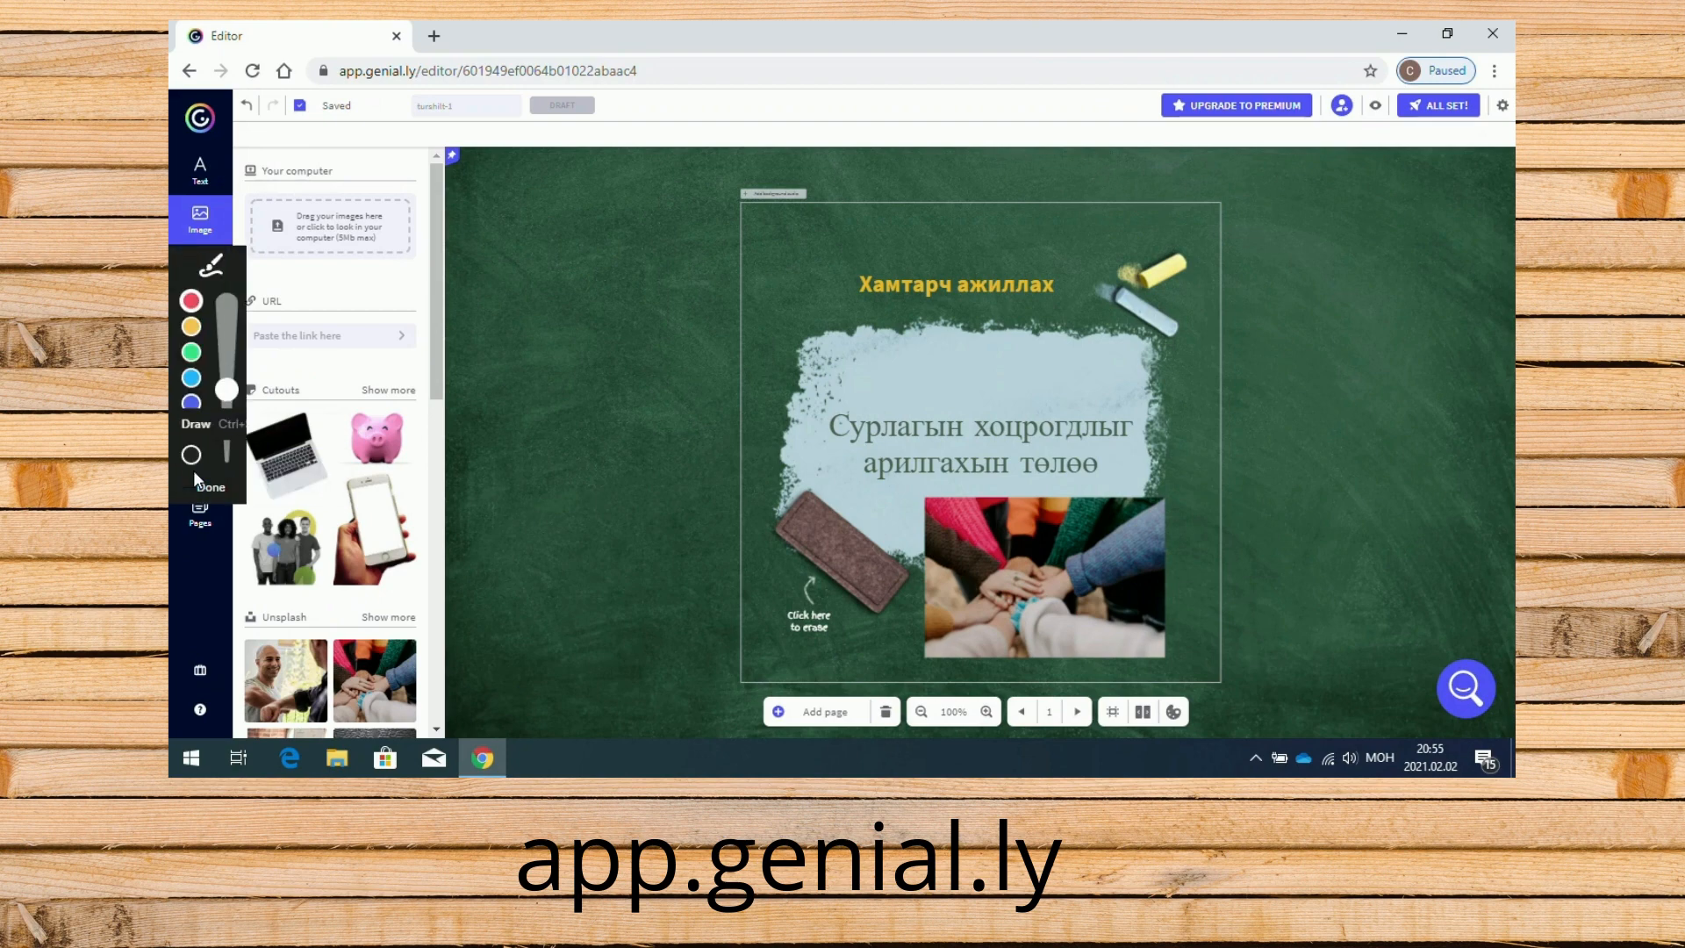
{"action": "left_click", "coordinate": [209, 547]}
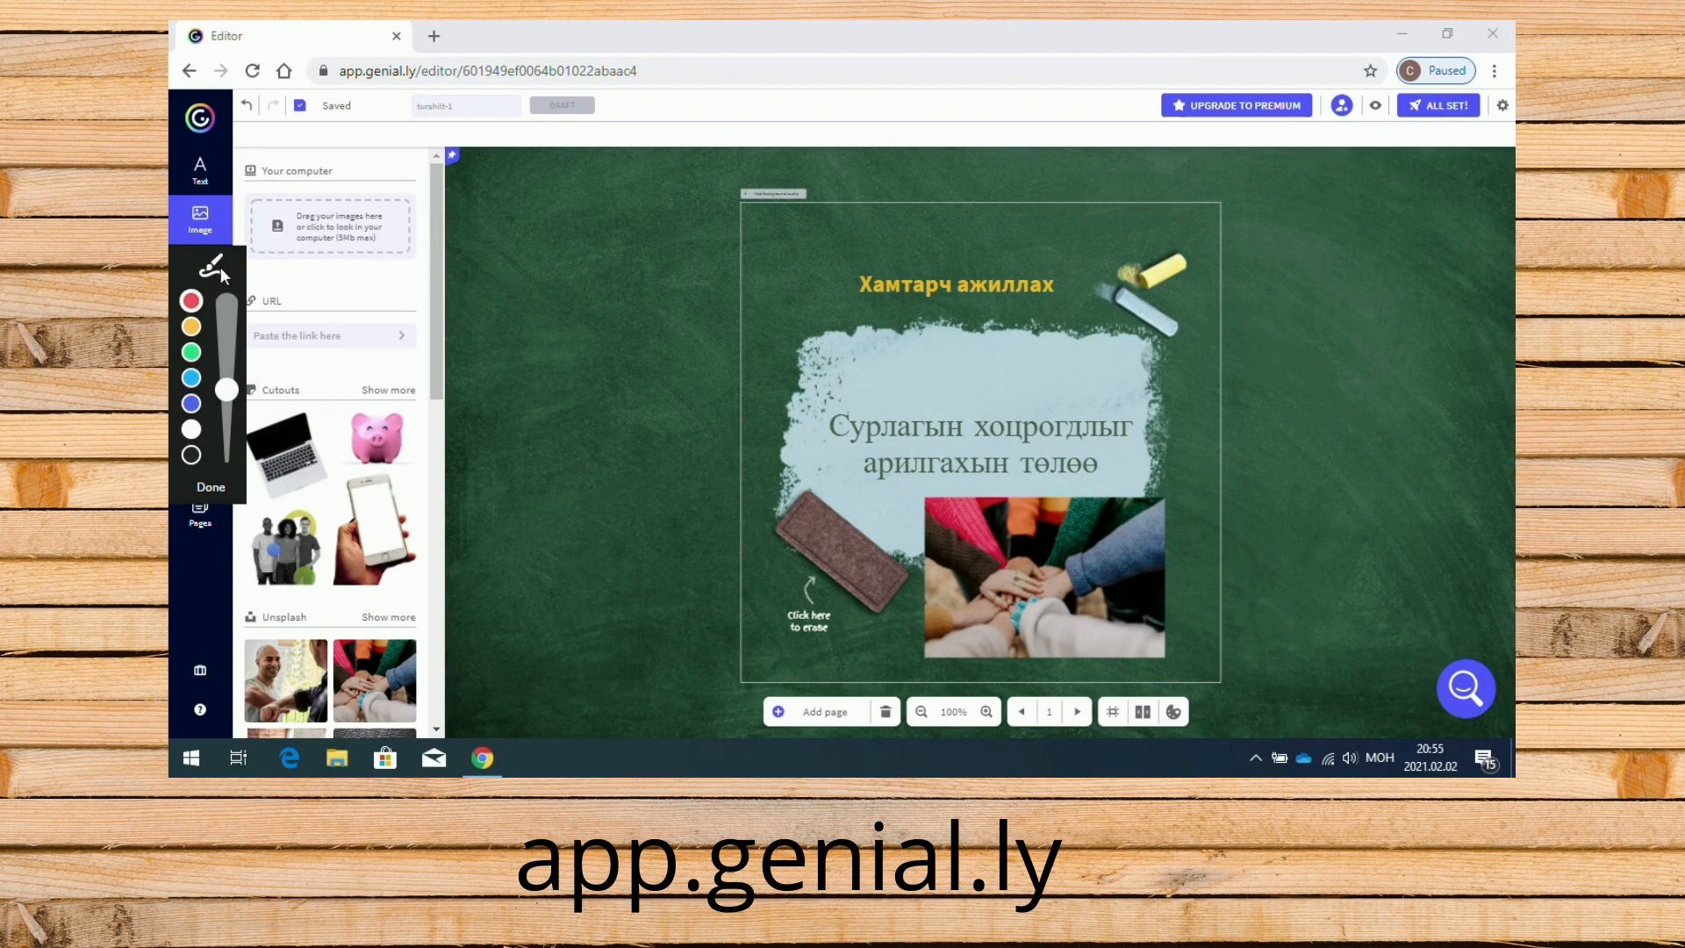
{"action": "left_click", "coordinate": [207, 488]}
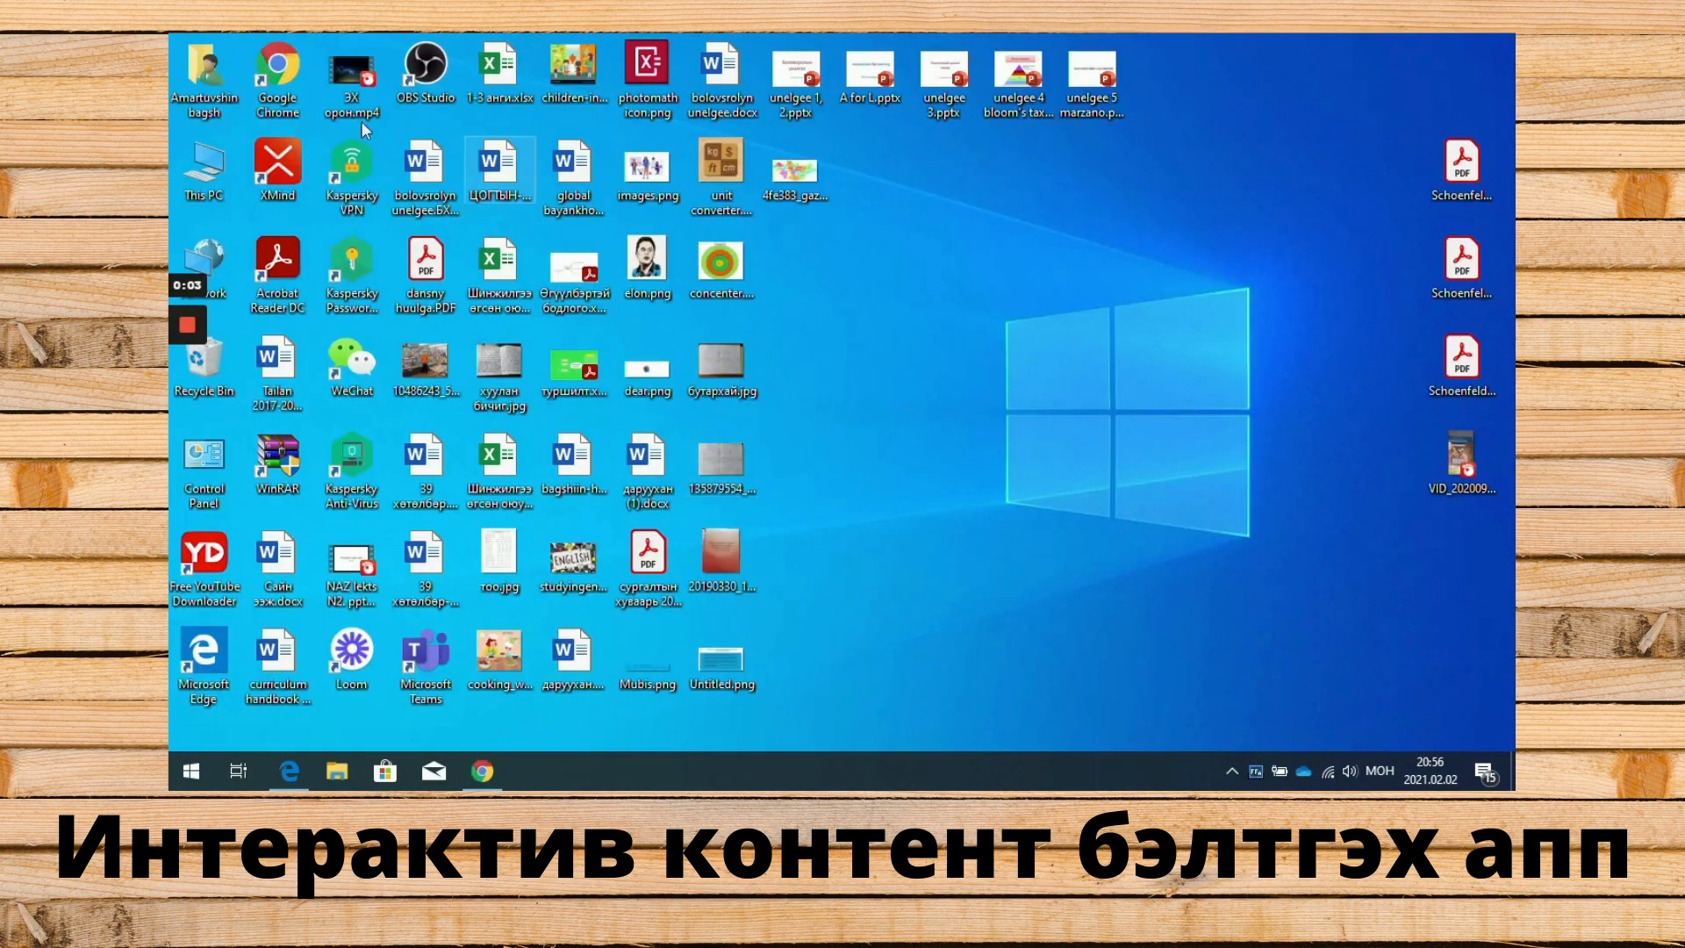
- Switch back to the Chrome window at a reduced size and insert the pencil icon from the resources on page 1
{"action": "left_click", "coordinate": [483, 770]}
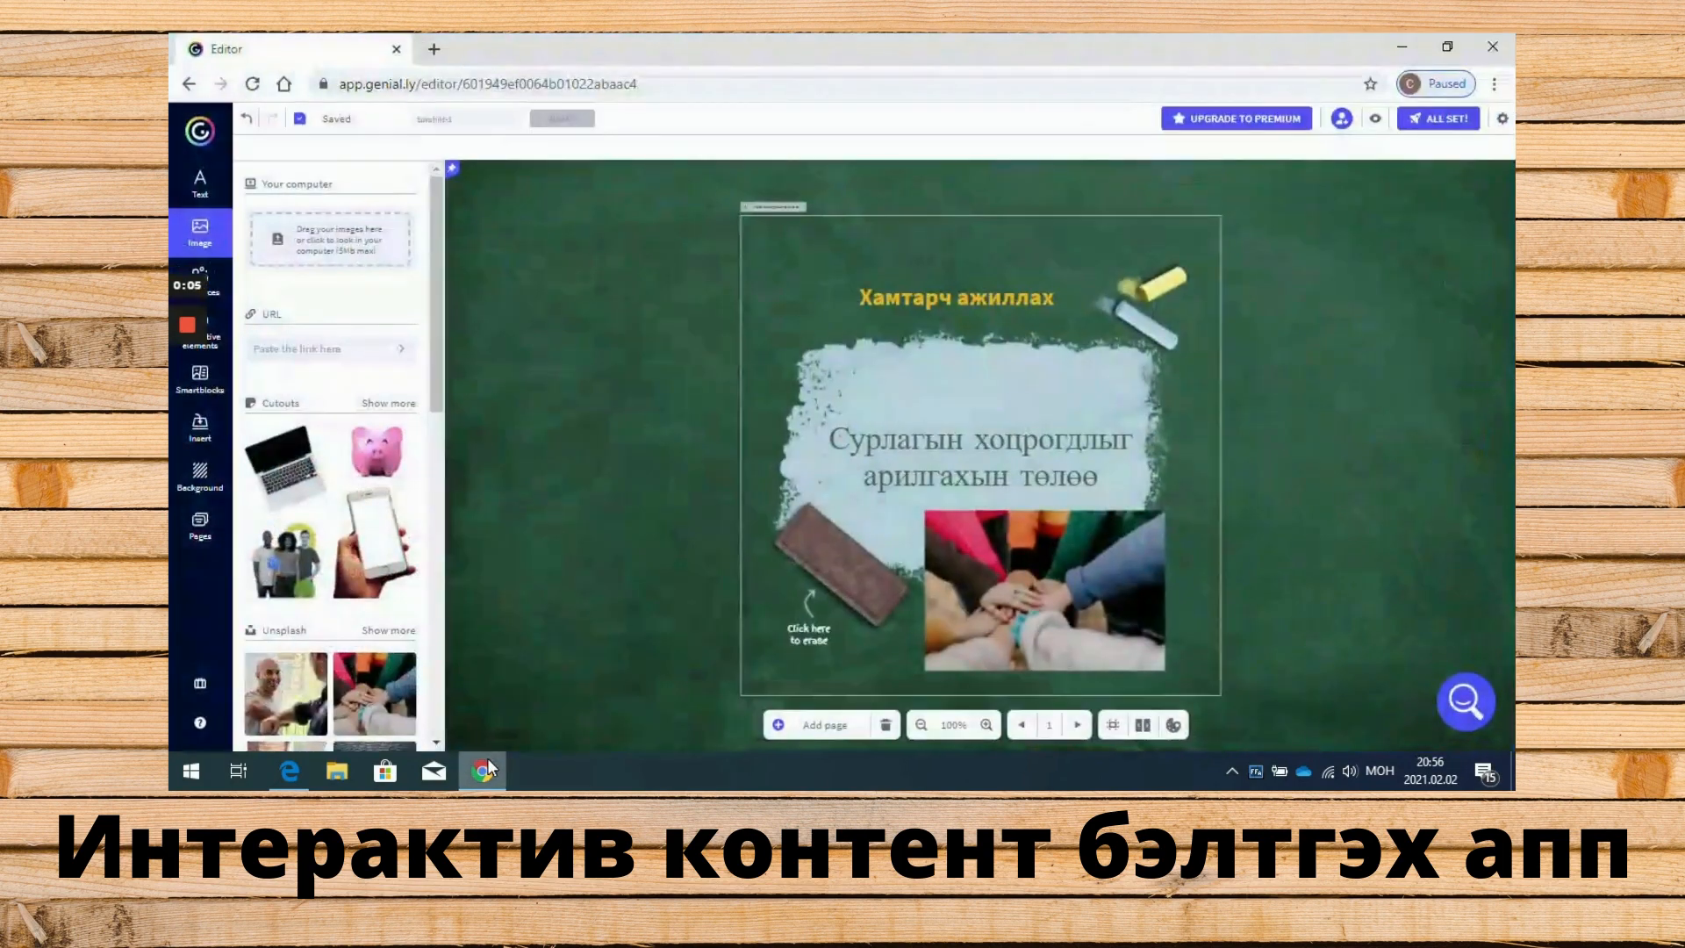
{"action": "double_click", "coordinate": [744, 60]}
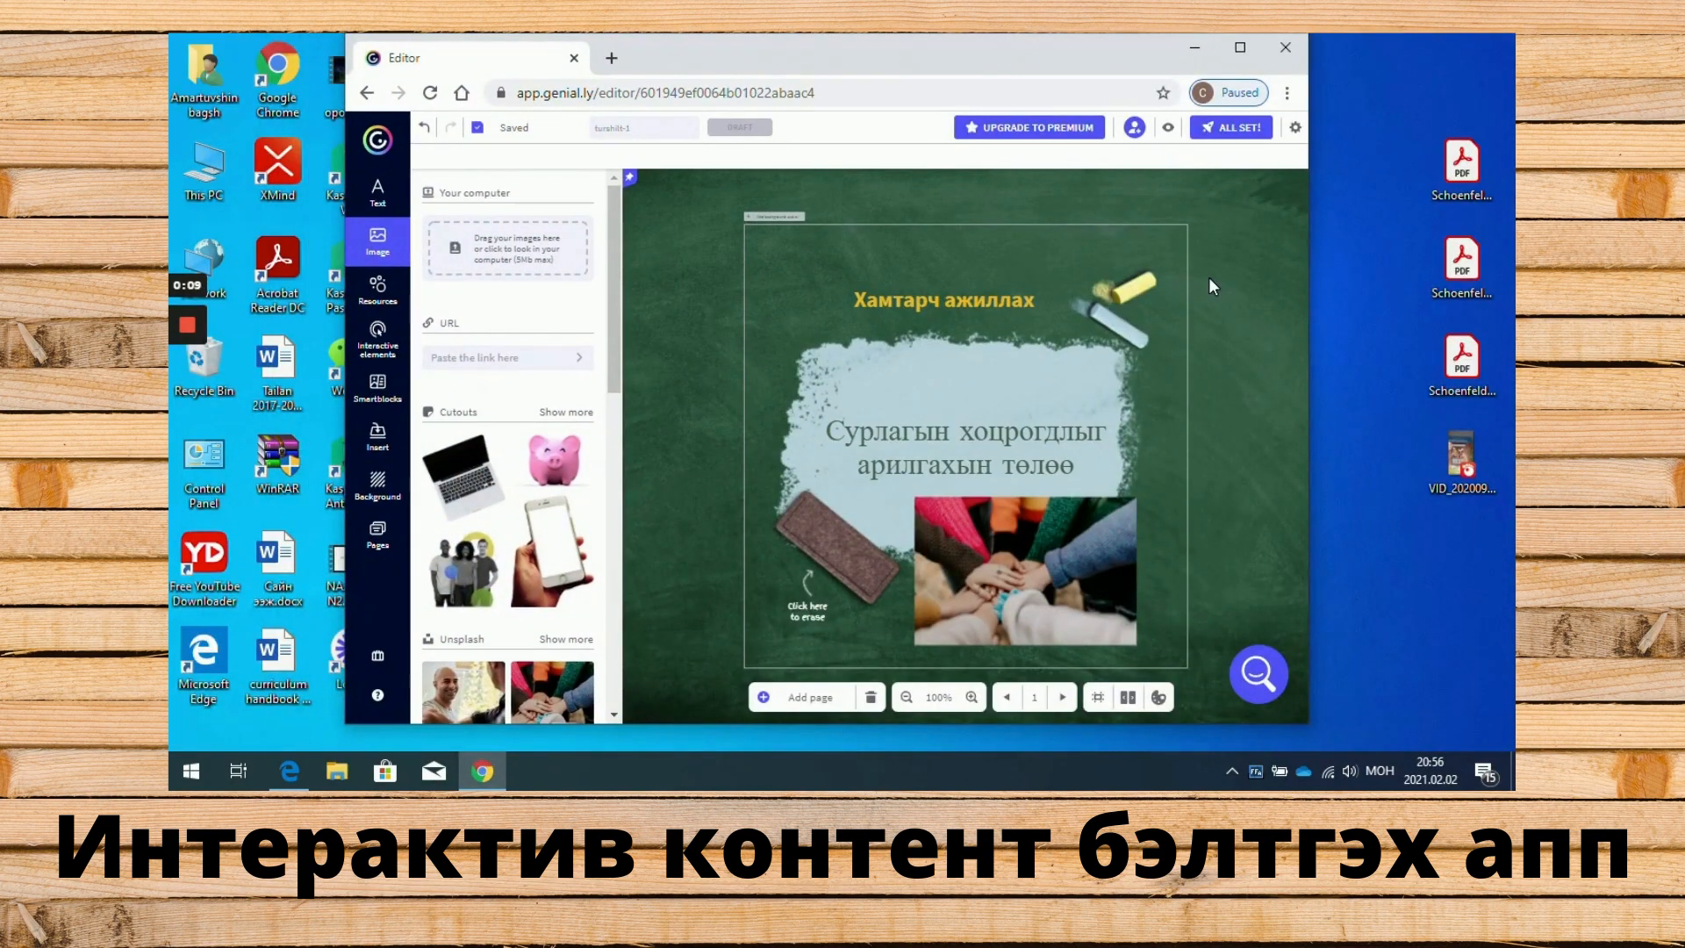
{"action": "left_click", "coordinate": [378, 299]}
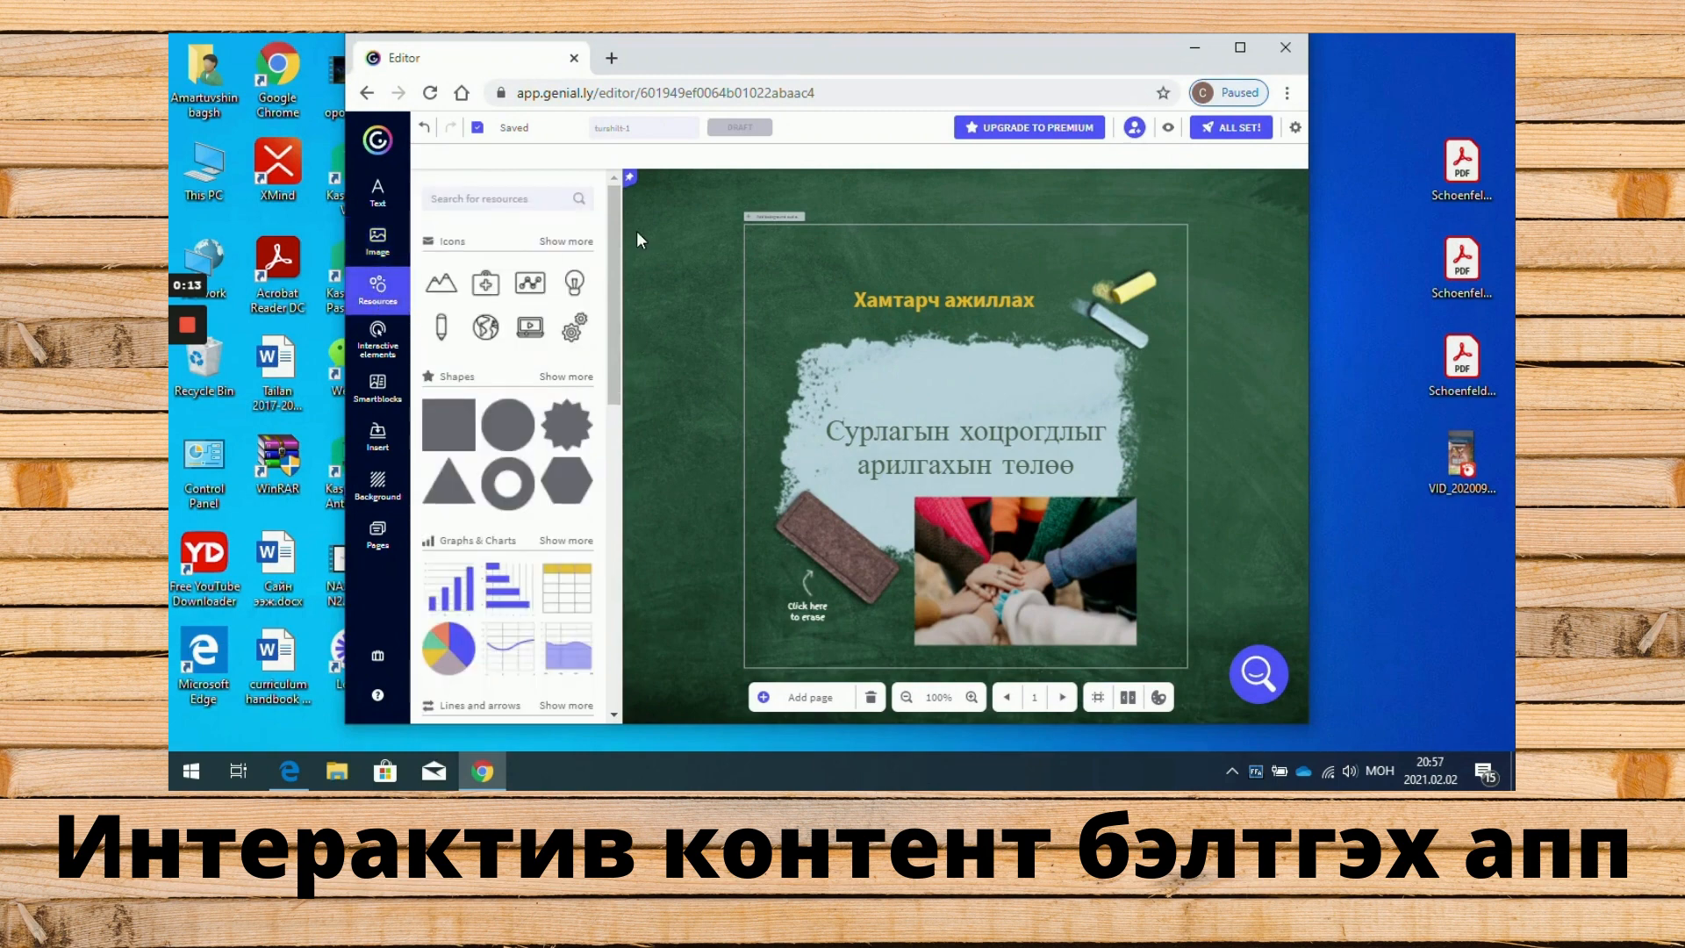
{"action": "mouse_move", "coordinate": [616, 231]}
{"action": "left_mouse_down"}
{"action": "mouse_move", "coordinate": [631, 550]}
{"action": "mouse_move", "coordinate": [620, 234]}
{"action": "left_mouse_up"}
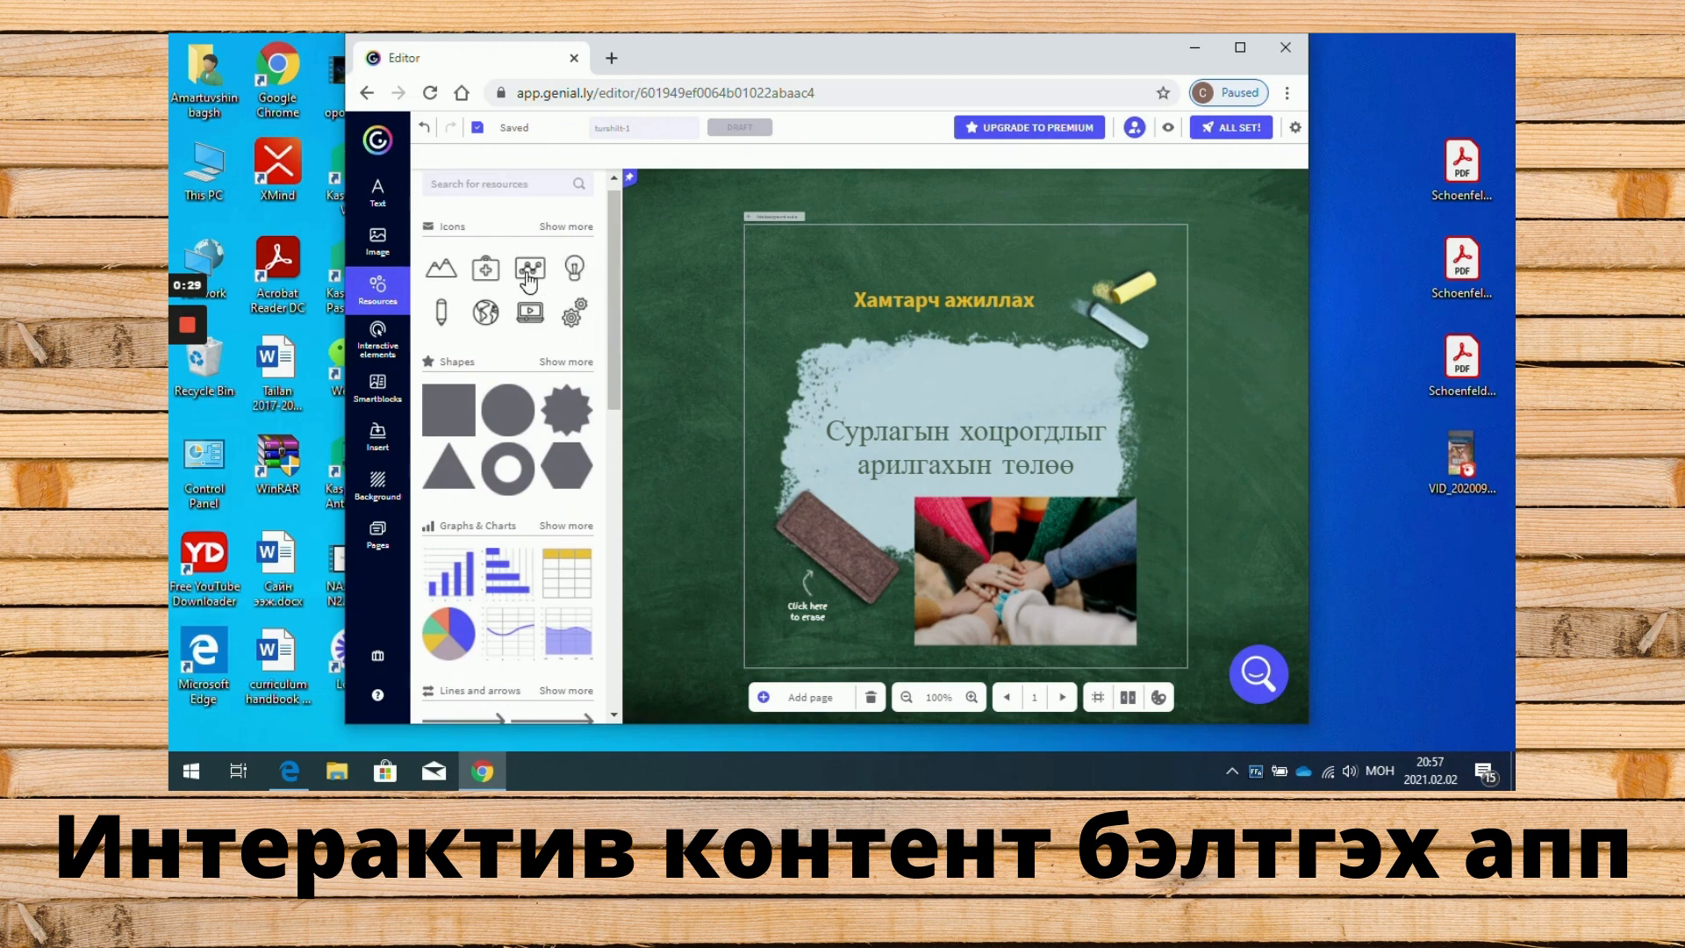
{"action": "left_click", "coordinate": [443, 314]}
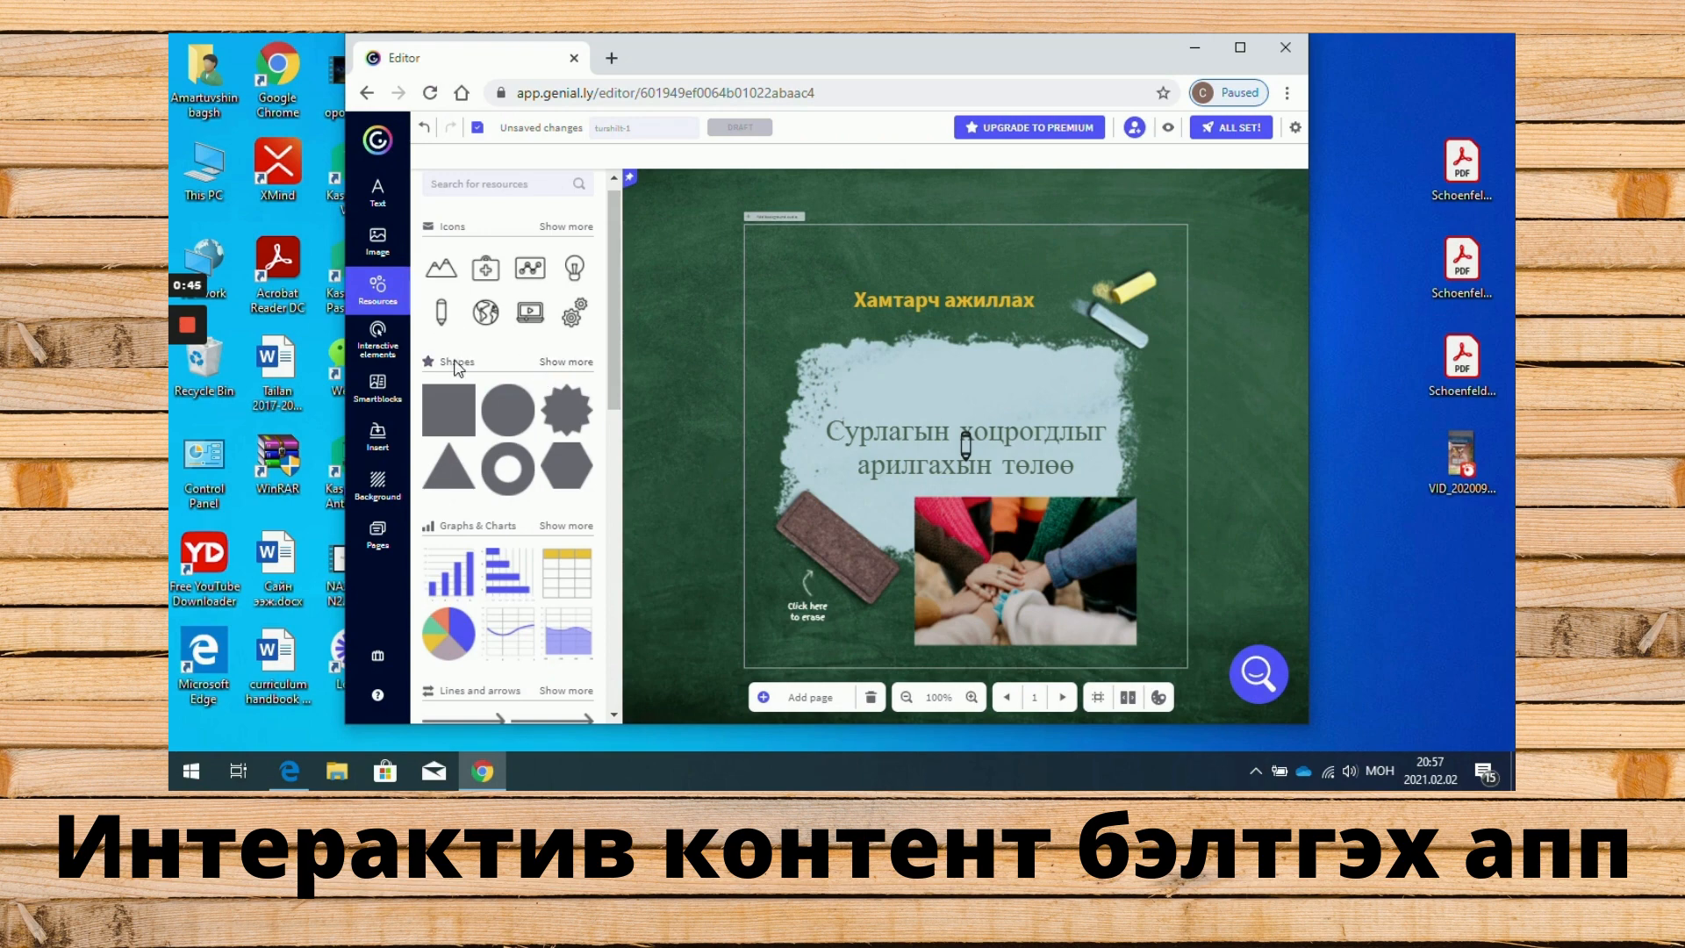
- Try out a vertical bar chart from the resources on page 1 and delete it
{"action": "left_click", "coordinate": [462, 587]}
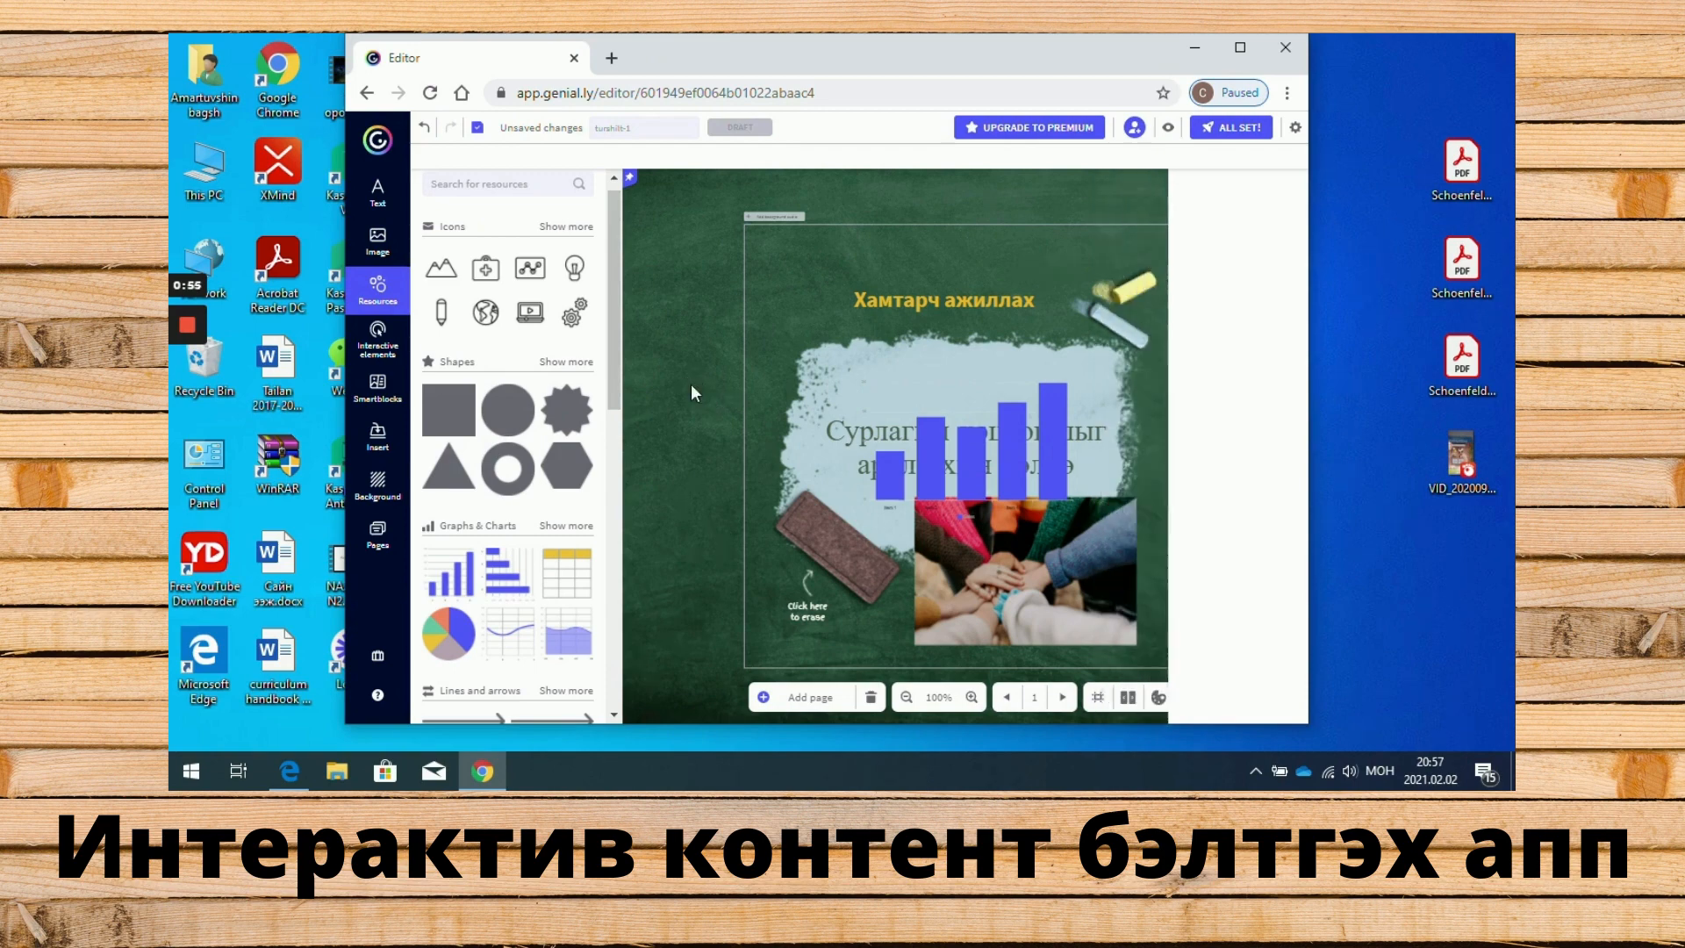
{"action": "left_click", "coordinate": [1054, 453]}
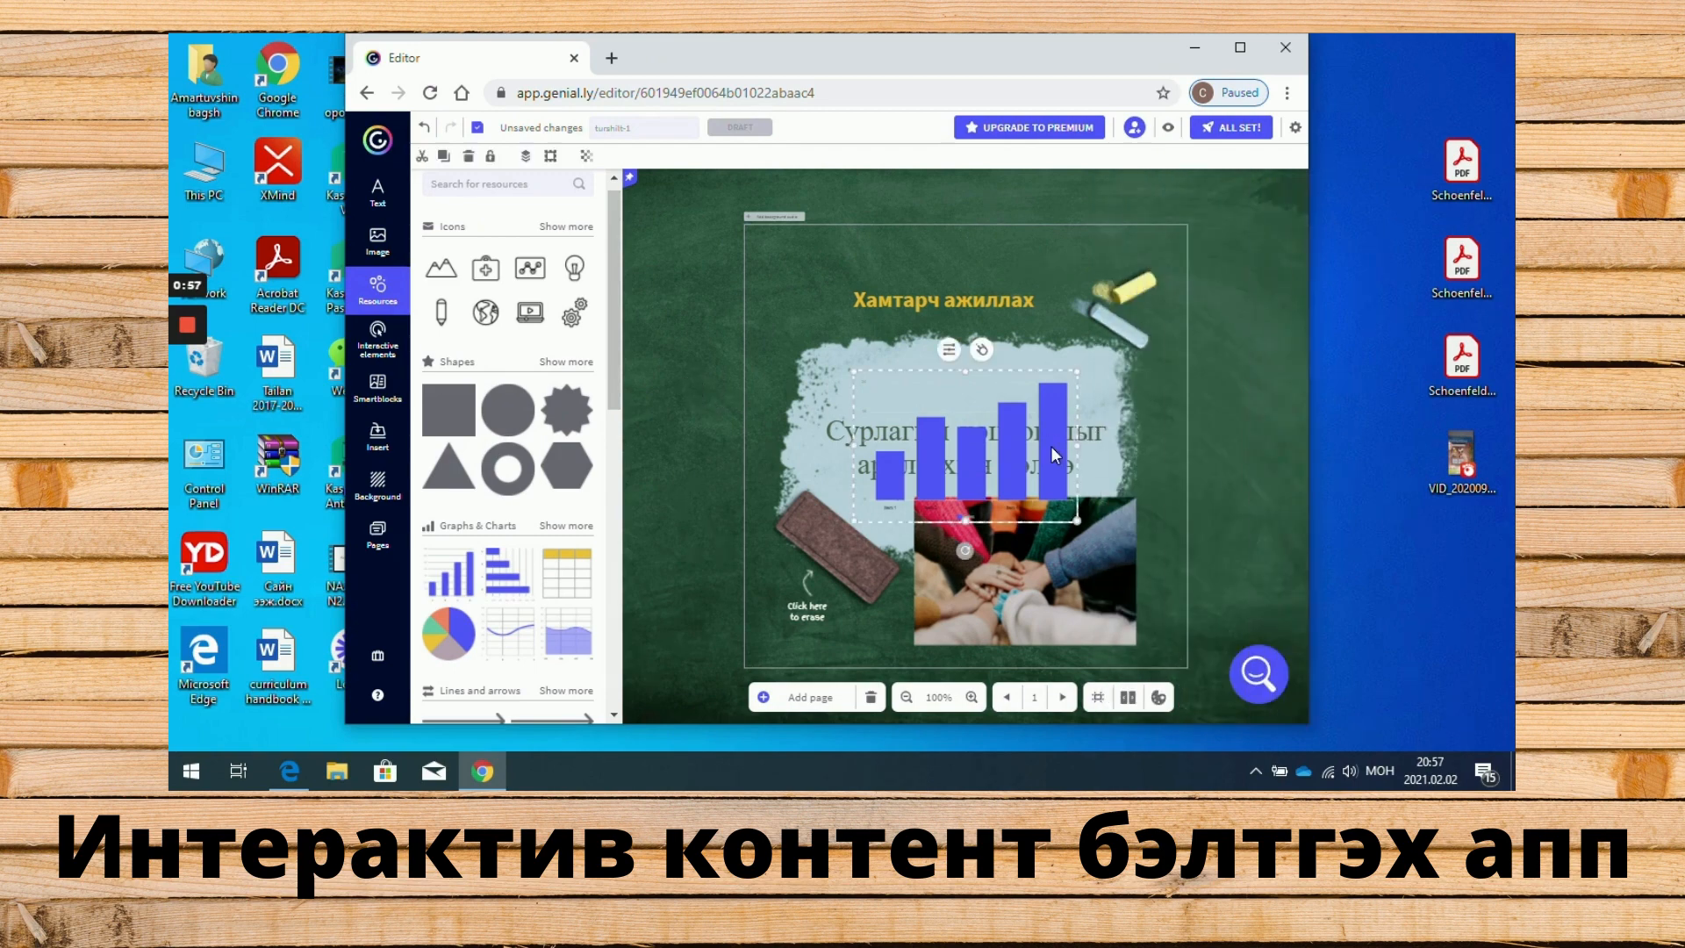
{"action": "key", "text": "Delete"}
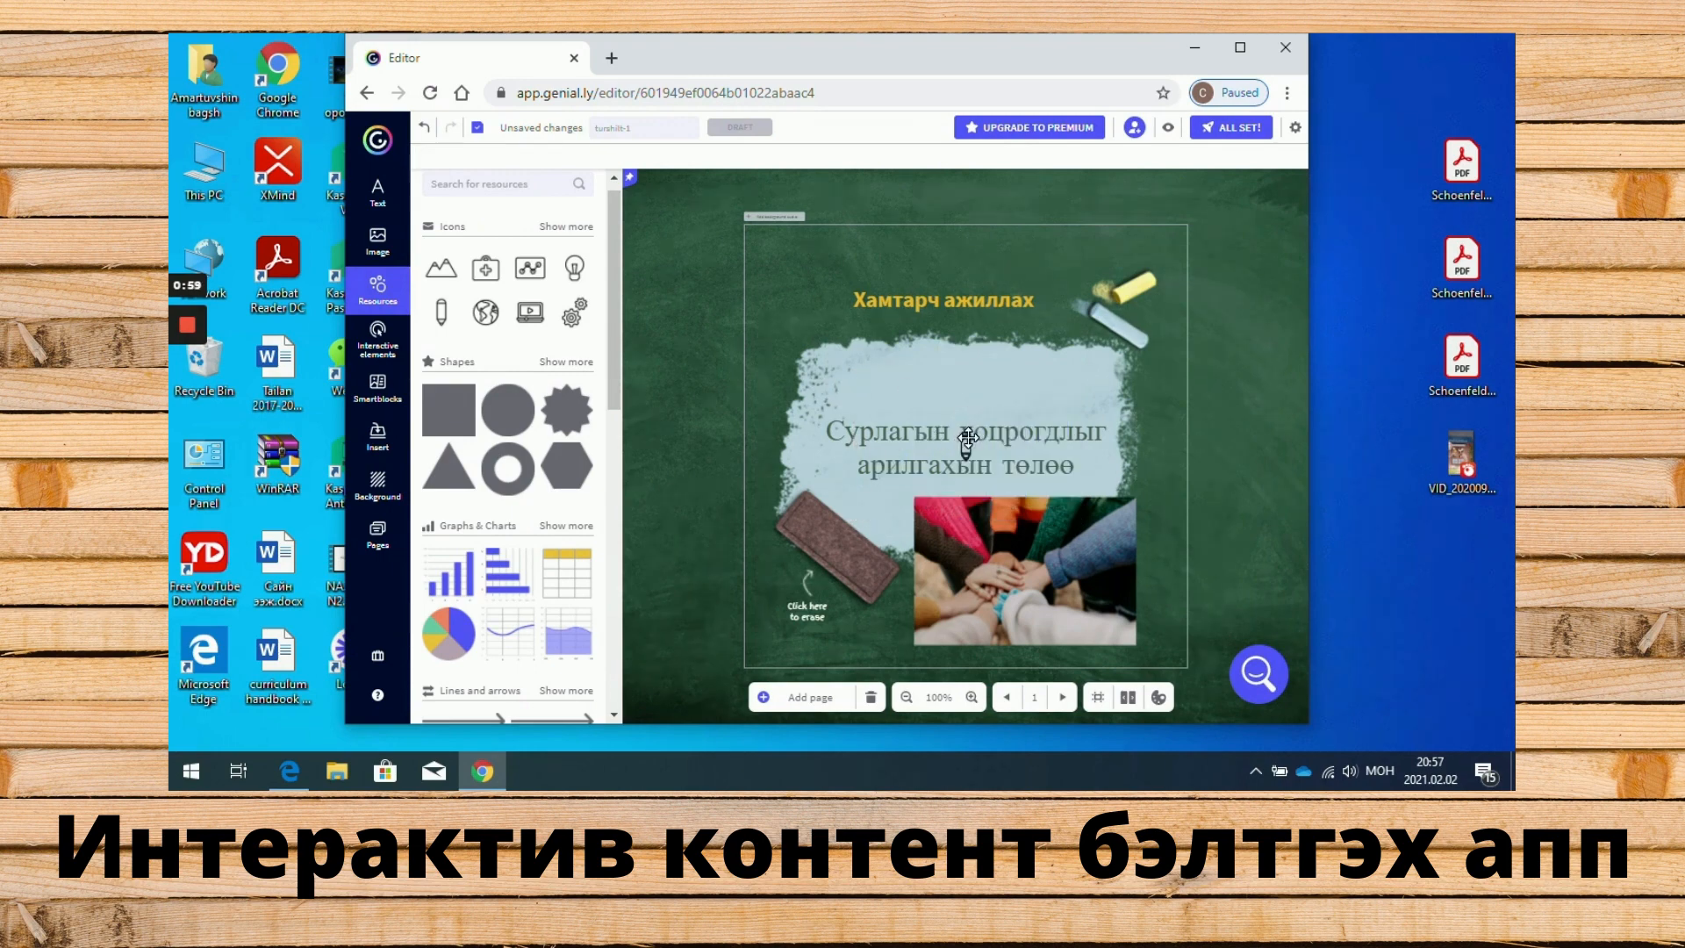
- Delete the pencil icons lying over the main text on page 1
{"action": "mouse_move", "coordinate": [967, 436]}
{"action": "left_mouse_down"}
{"action": "mouse_move", "coordinate": [893, 387]}
{"action": "mouse_move", "coordinate": [749, 378]}
{"action": "mouse_move", "coordinate": [694, 323]}
{"action": "left_mouse_up"}
{"action": "key", "text": "Delete"}
{"action": "left_click", "coordinate": [966, 450]}
{"action": "key", "text": "Delete"}
{"action": "left_click", "coordinate": [966, 450]}
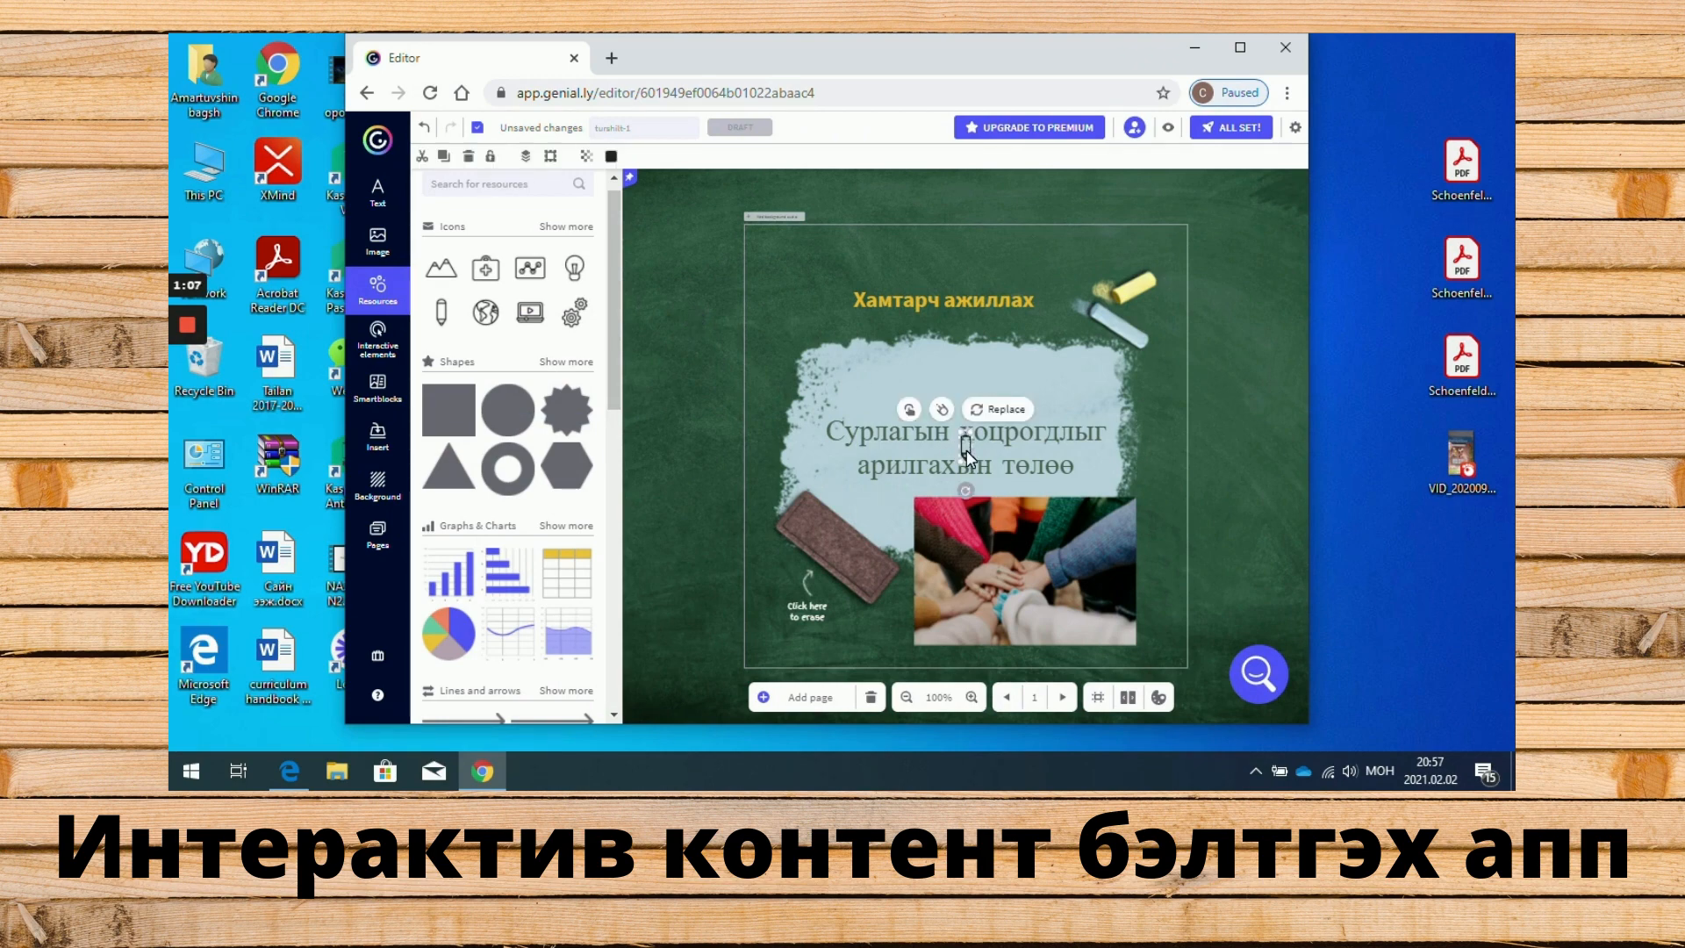
{"action": "key", "text": "Delete"}
{"action": "left_click", "coordinate": [967, 451]}
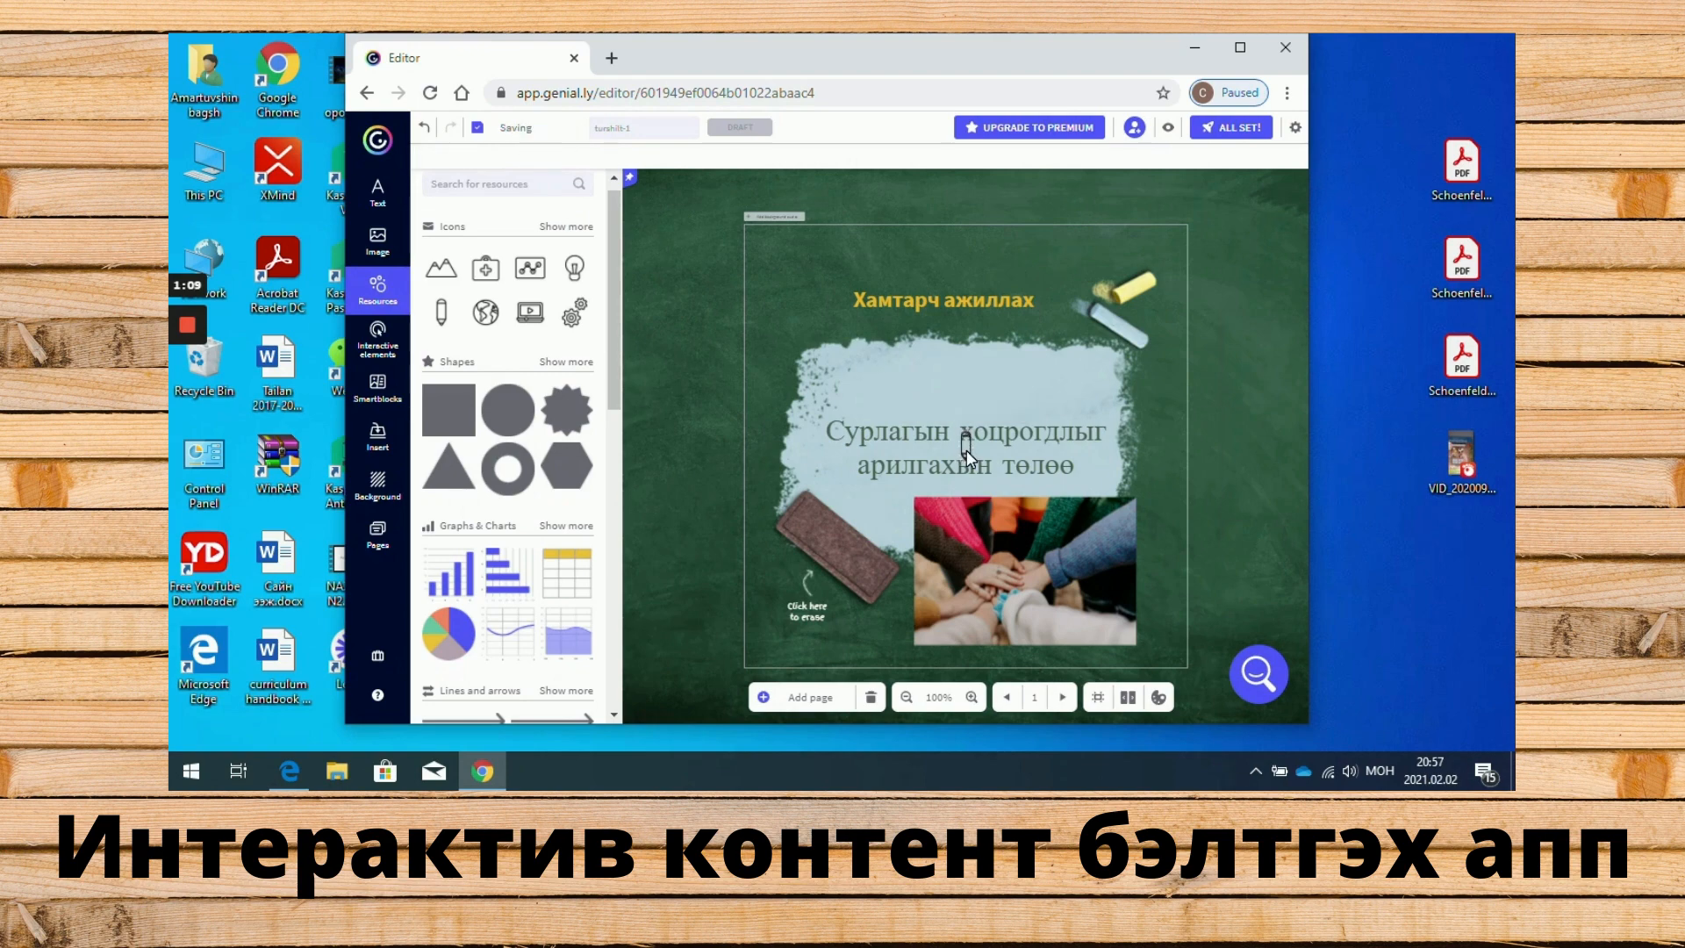
{"action": "key", "text": "Delete"}
{"action": "left_click", "coordinate": [966, 450]}
{"action": "key", "text": "Delete"}
- Insert the pencil icon from the resources again and place it outside the card, to the left of the brown eraser
{"action": "left_click", "coordinate": [440, 313]}
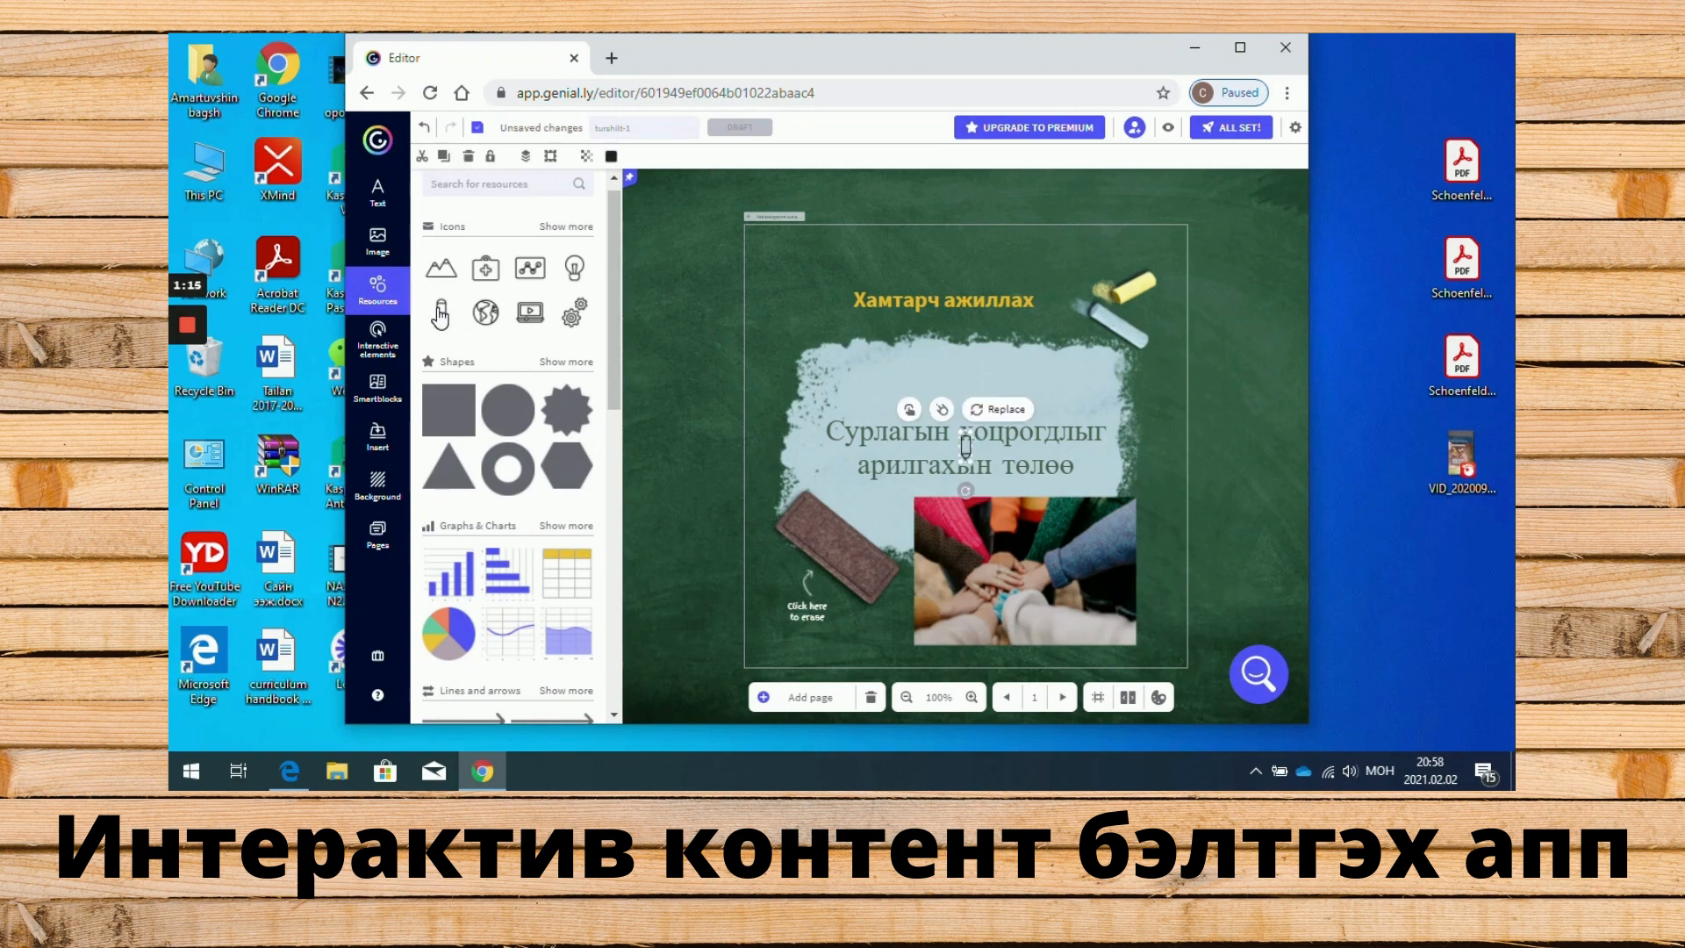
{"action": "left_click_drag", "start_coordinate": [969, 459], "coordinate": [681, 524]}
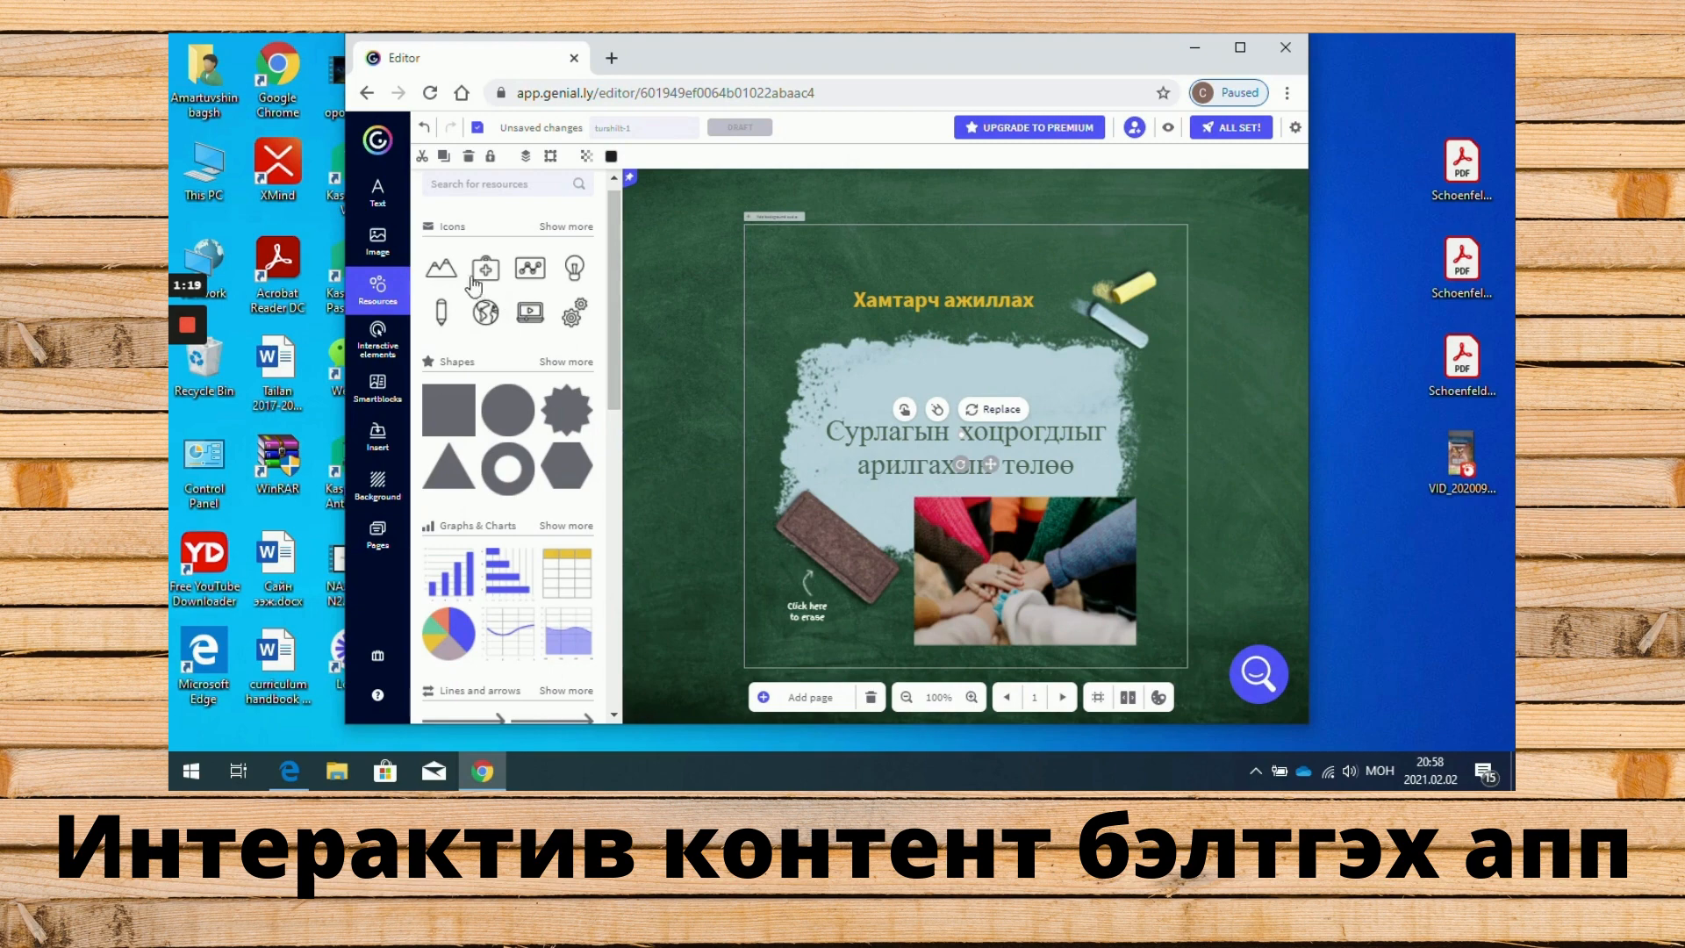
{"action": "left_click", "coordinate": [424, 127]}
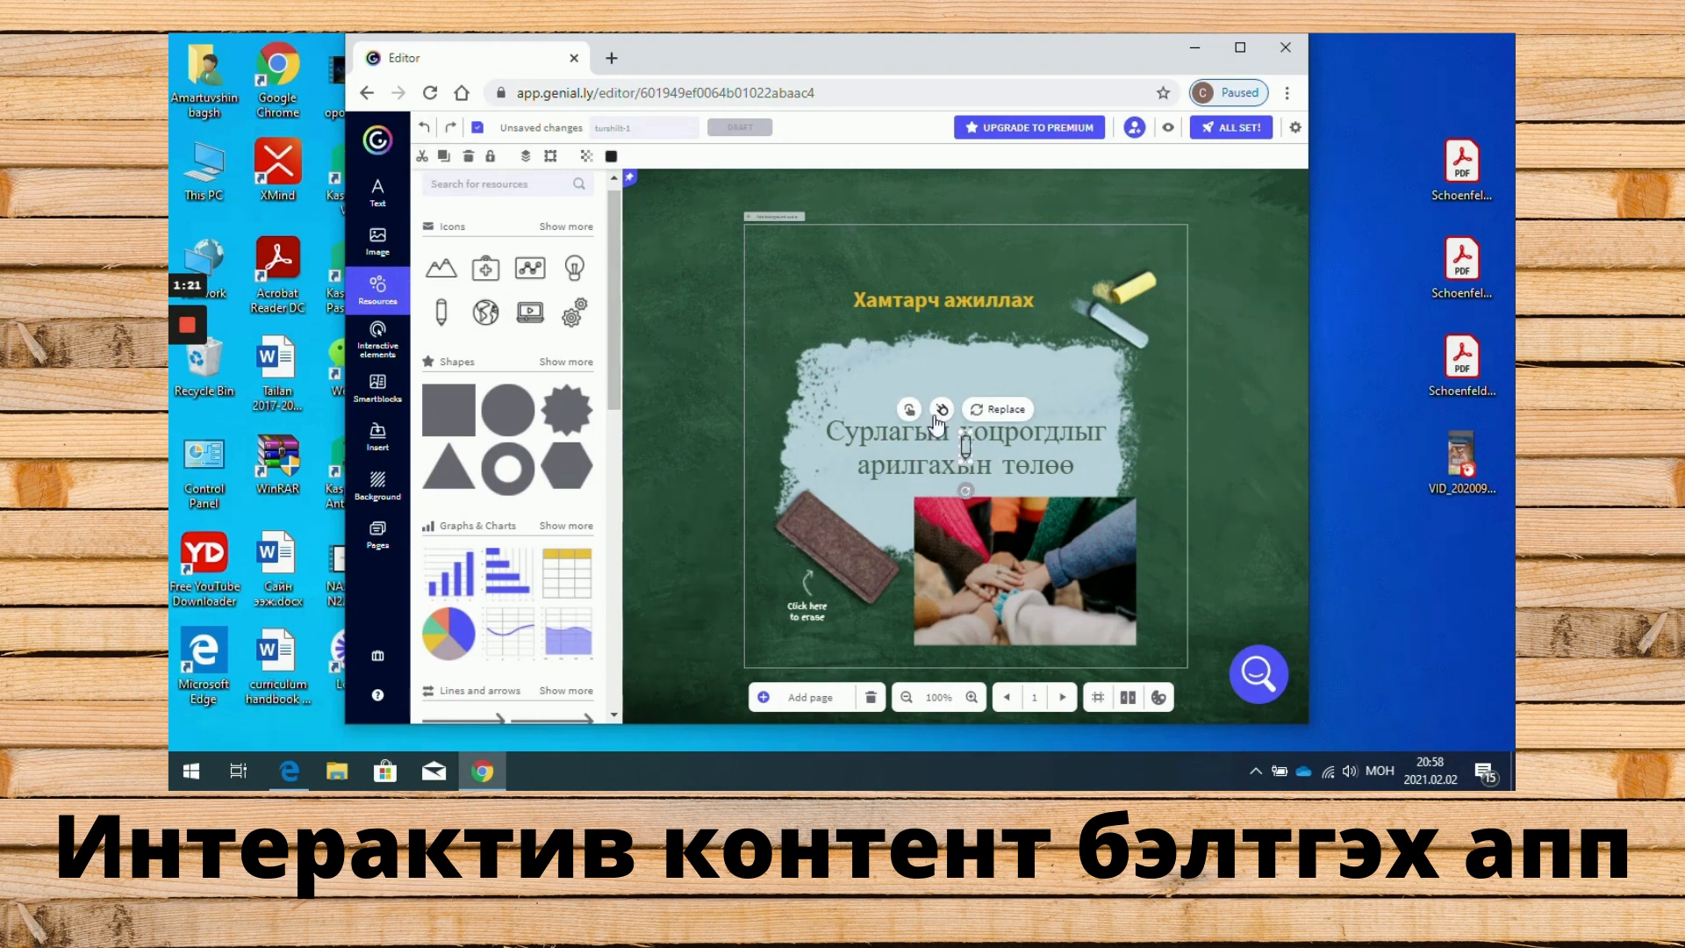
{"action": "left_click_drag", "start_coordinate": [965, 446], "coordinate": [709, 550]}
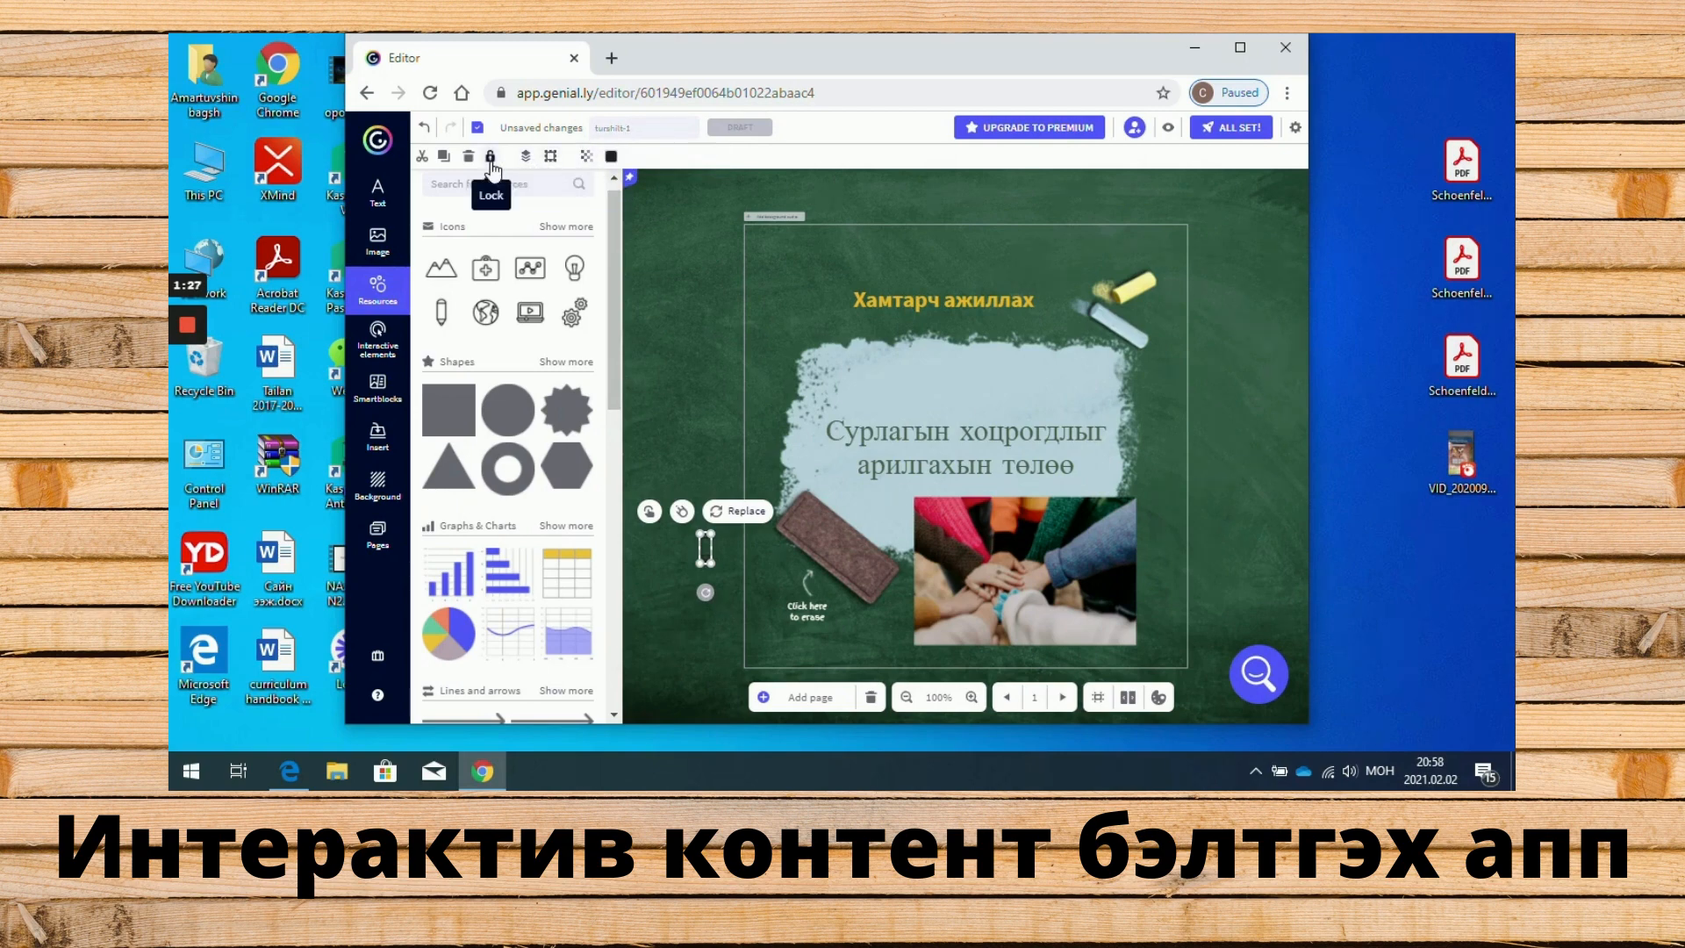
- Color the pencil icon beside the card yellow
{"action": "left_click", "coordinate": [612, 158]}
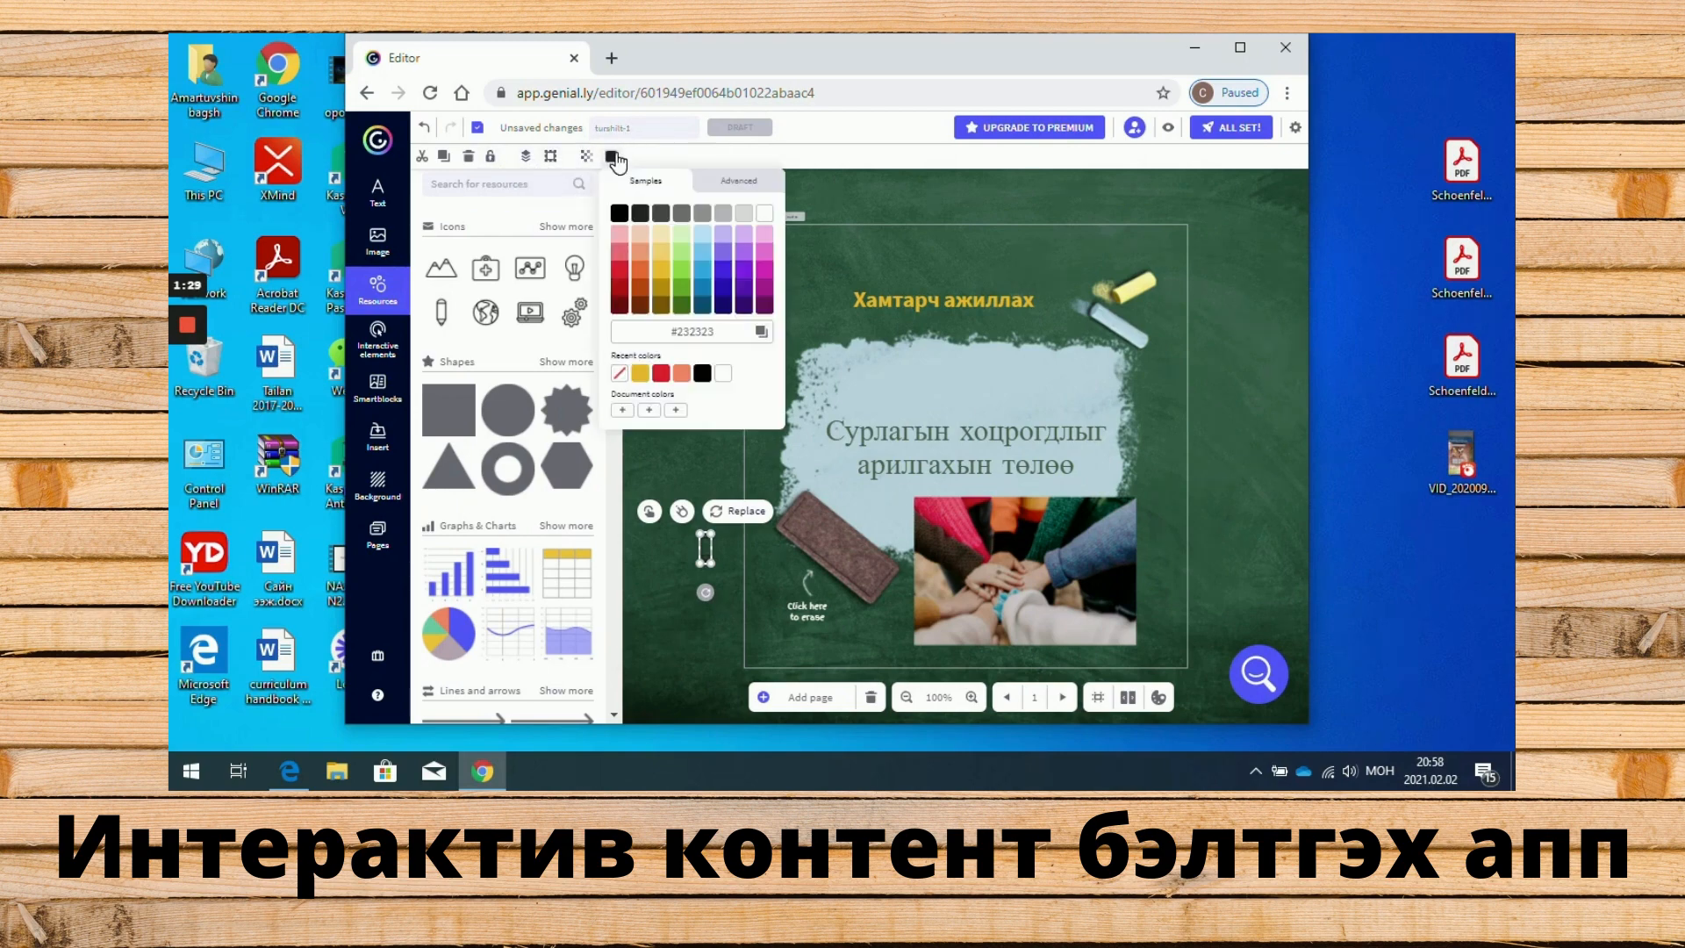
{"action": "left_click", "coordinate": [663, 274]}
{"action": "left_click", "coordinate": [672, 605]}
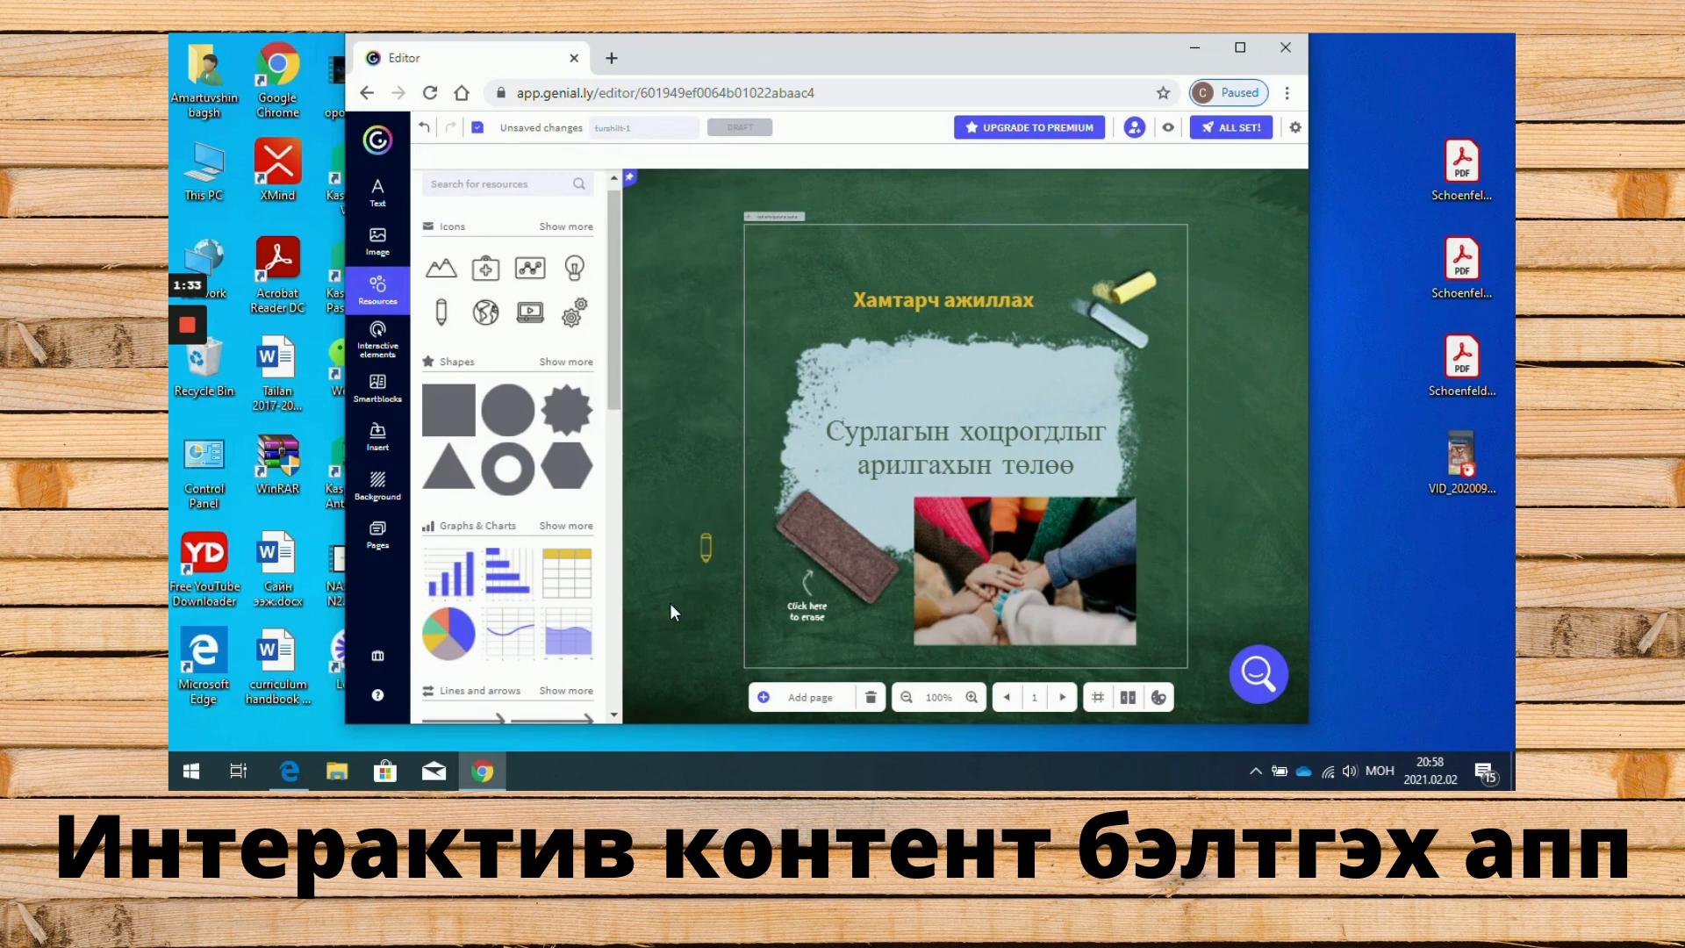
{"action": "left_click", "coordinate": [704, 551]}
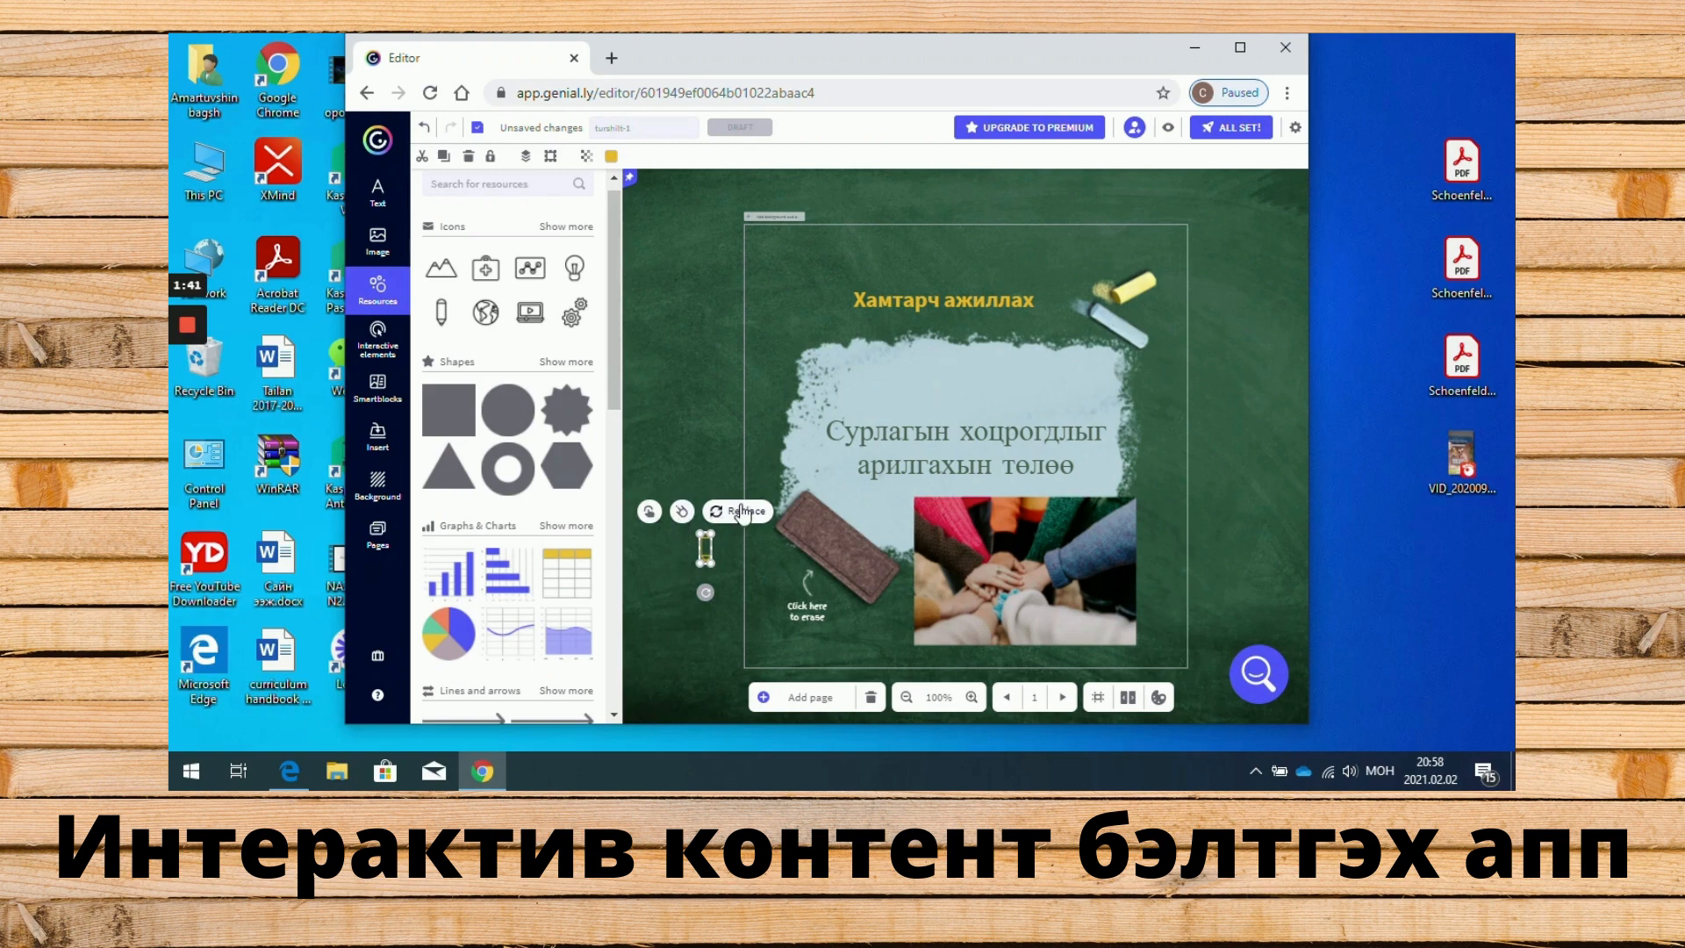
{"action": "left_click", "coordinate": [675, 581]}
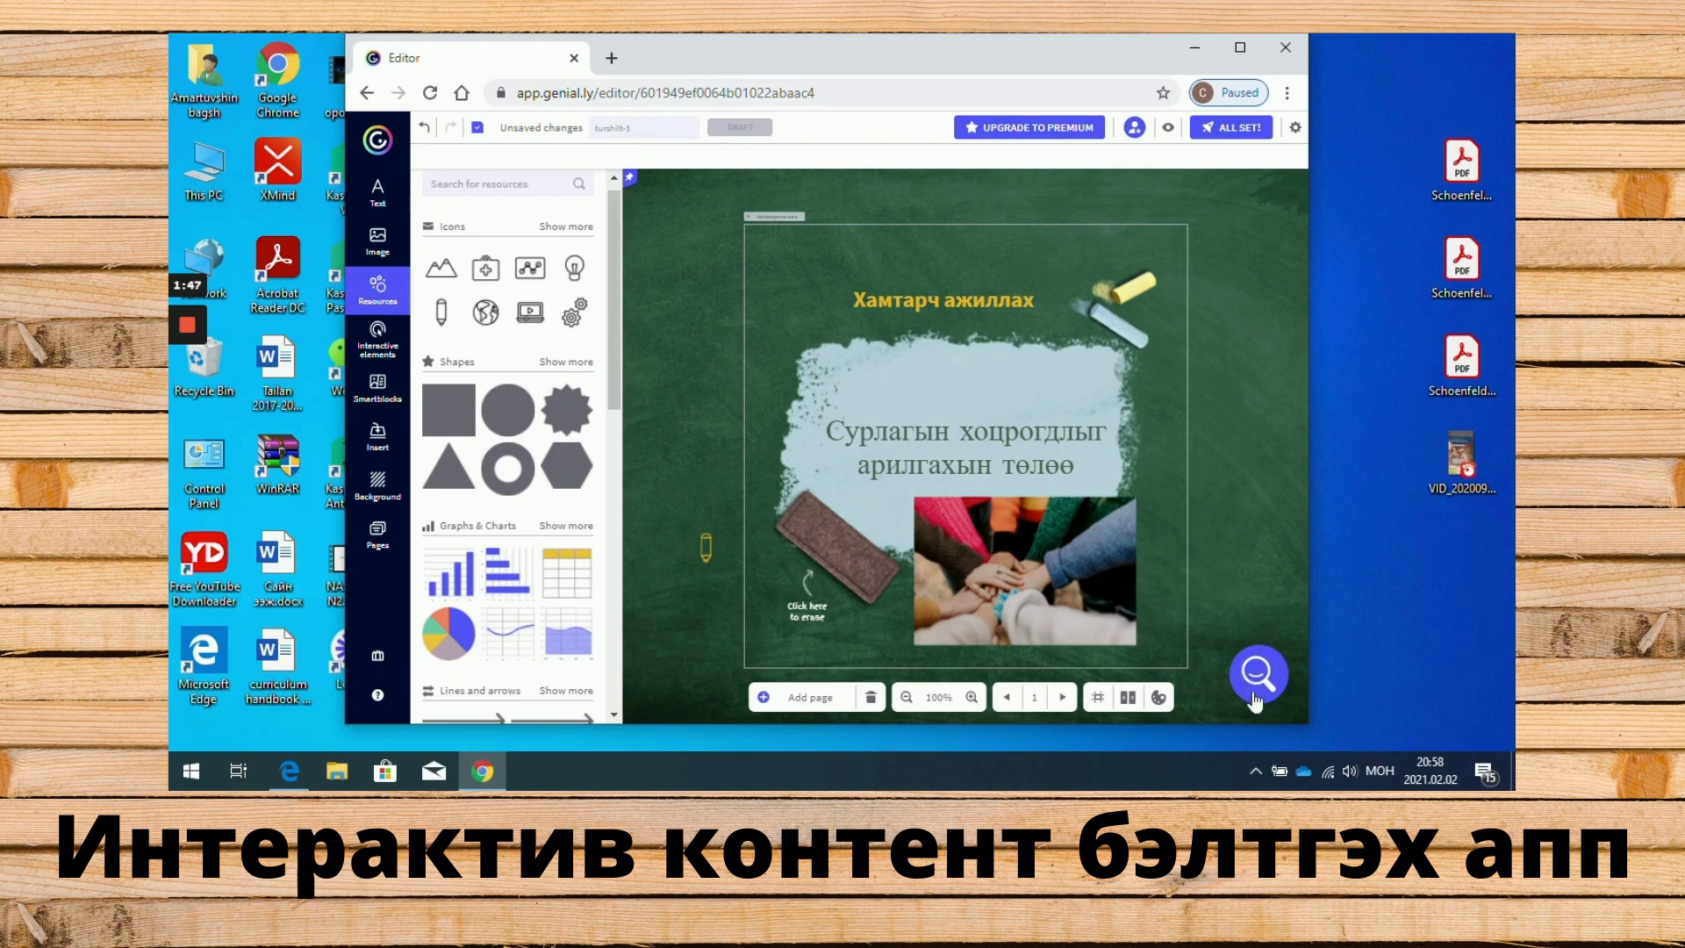
- Insert the round forward-arrow button from the interactive elements and place it outside the card, to the right of the photo
{"action": "left_click", "coordinate": [378, 339]}
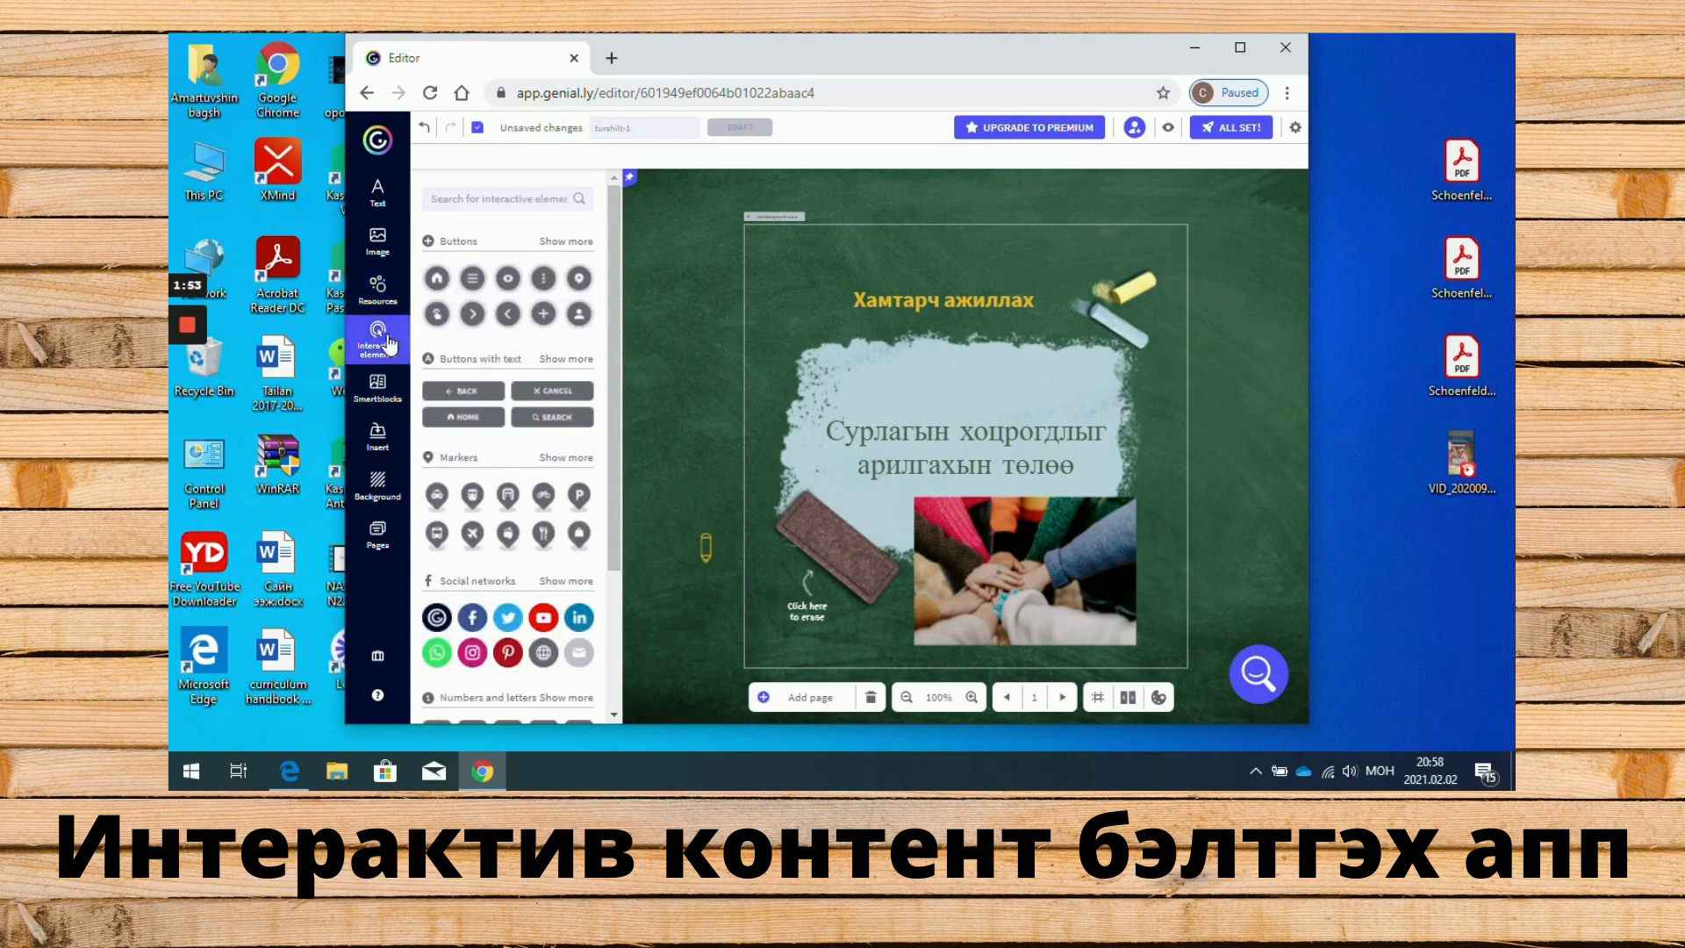
{"action": "left_click", "coordinate": [472, 314]}
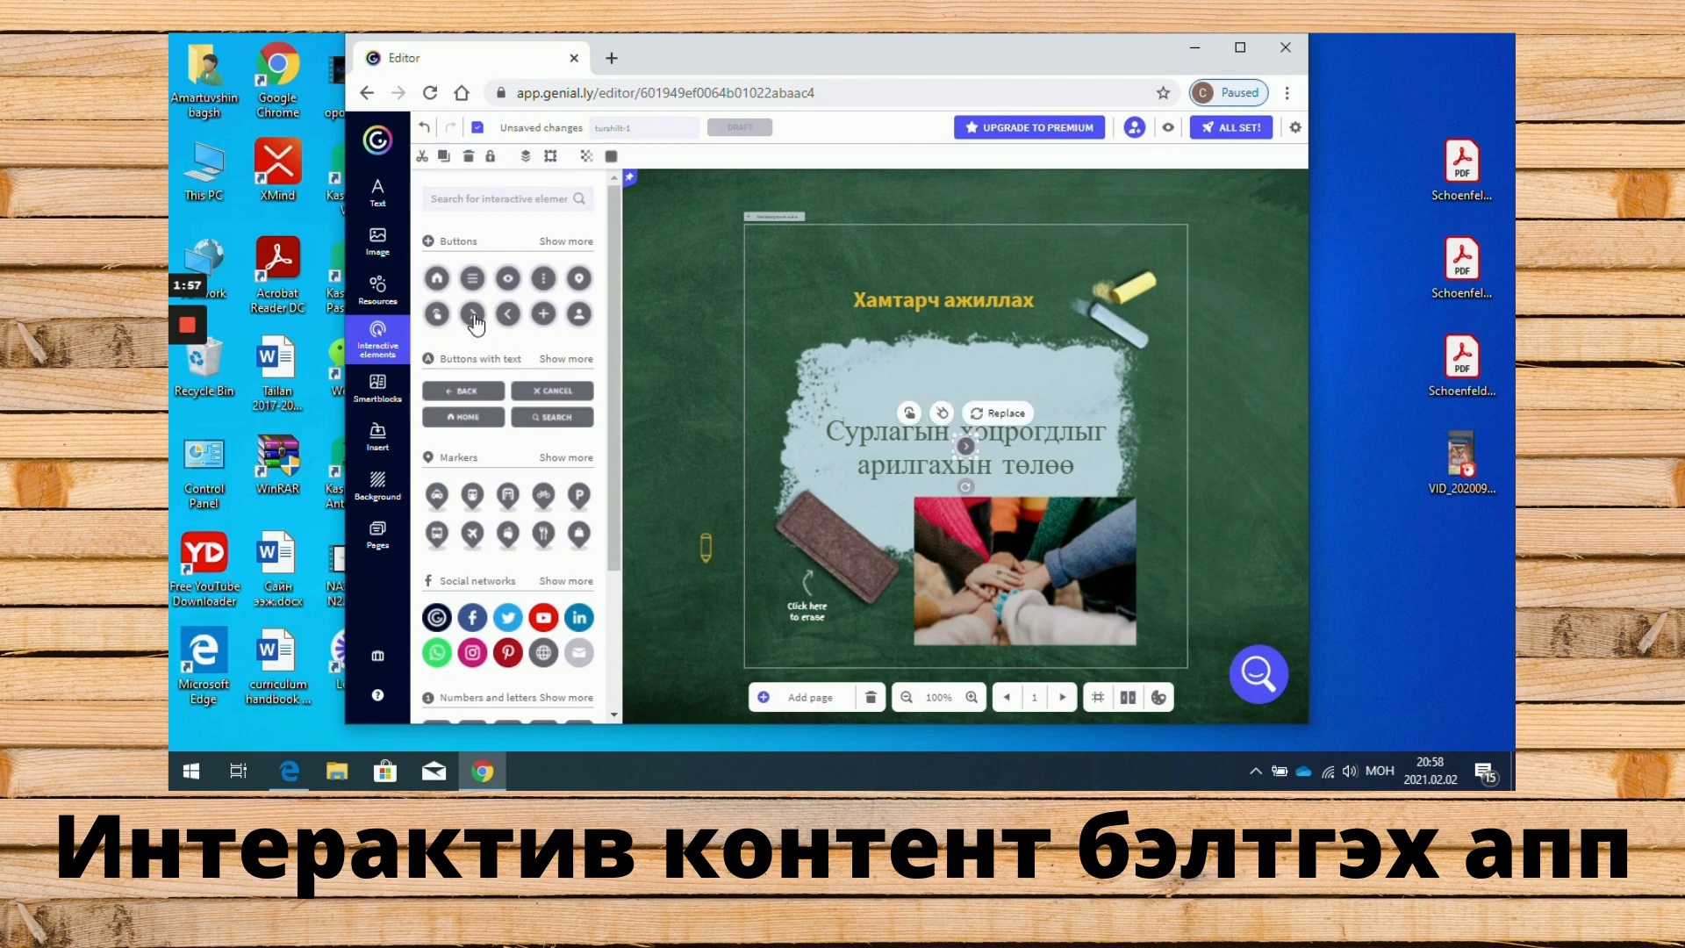
{"action": "left_click_drag", "start_coordinate": [965, 450], "coordinate": [1240, 524]}
{"action": "left_click", "coordinate": [1267, 567]}
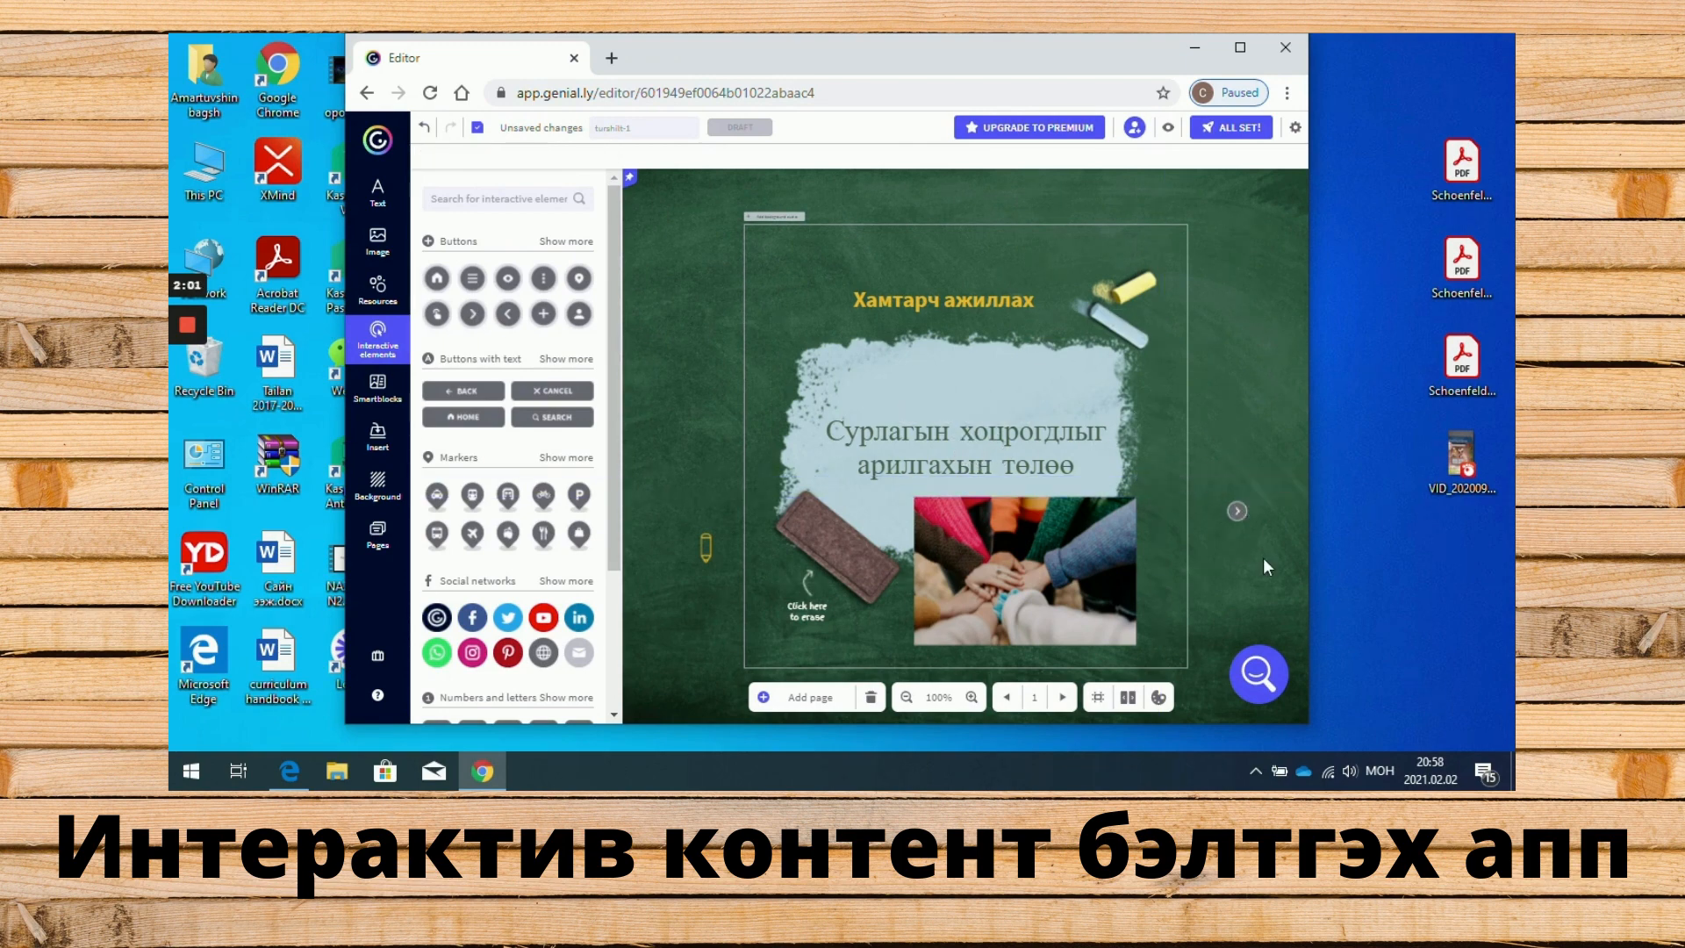
- Give the forward-arrow button a go-to-page interactivity with the Next page action and save it
{"action": "left_click", "coordinate": [1237, 509]}
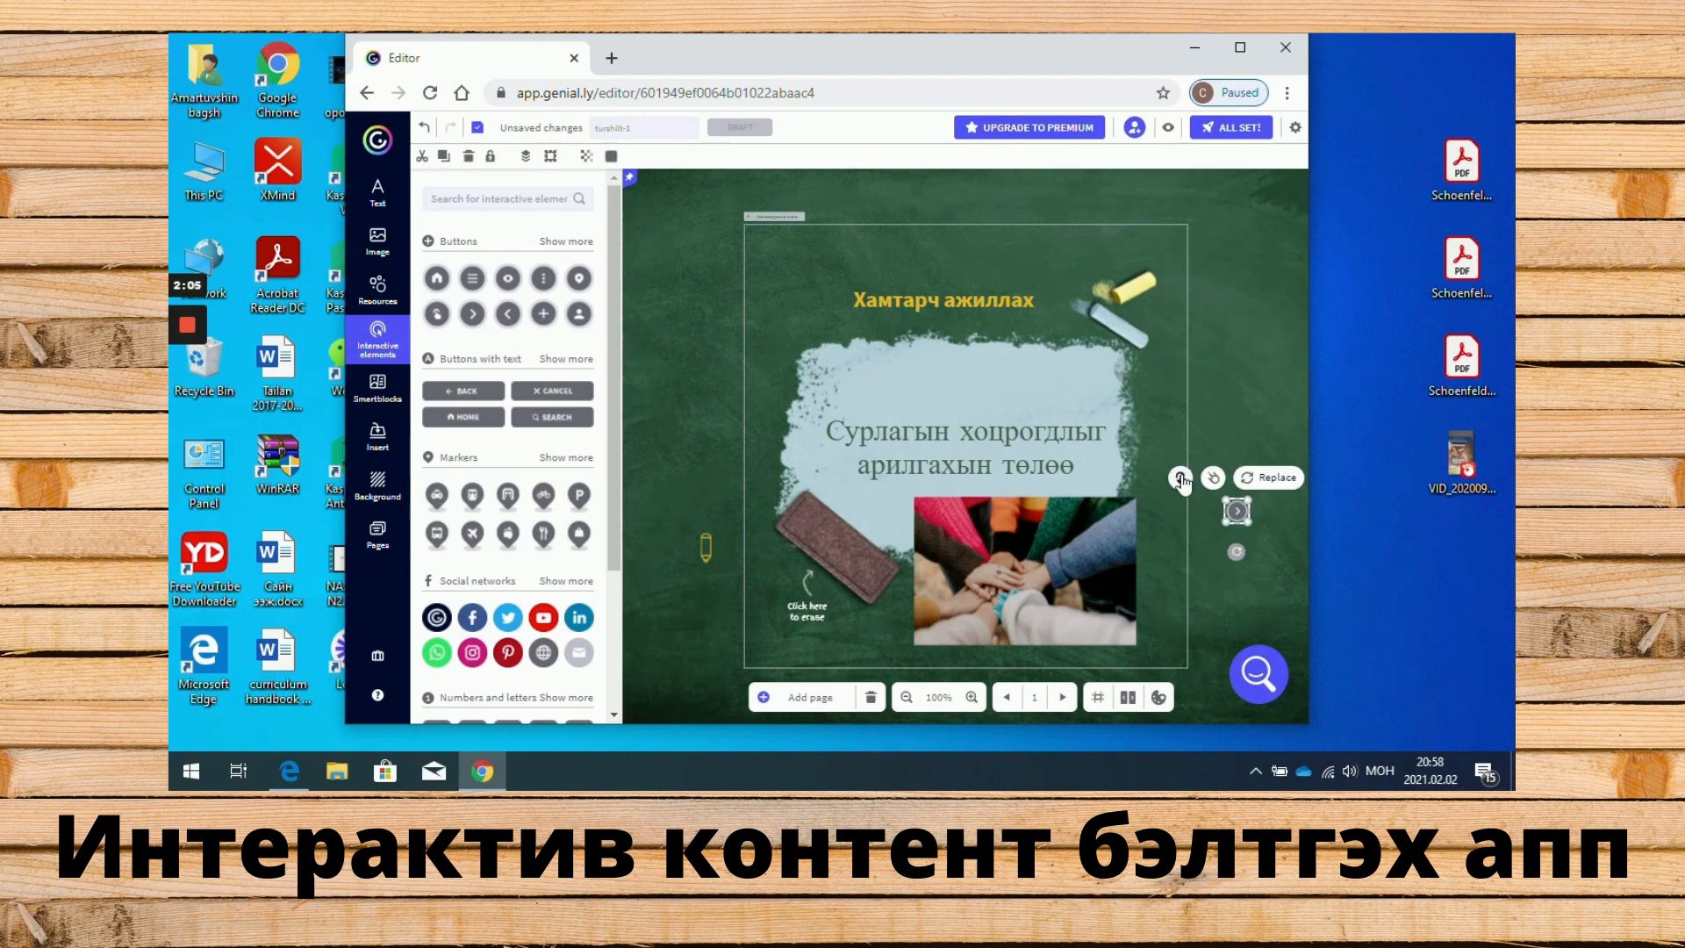
{"action": "left_click", "coordinate": [1180, 478]}
{"action": "left_click", "coordinate": [922, 434]}
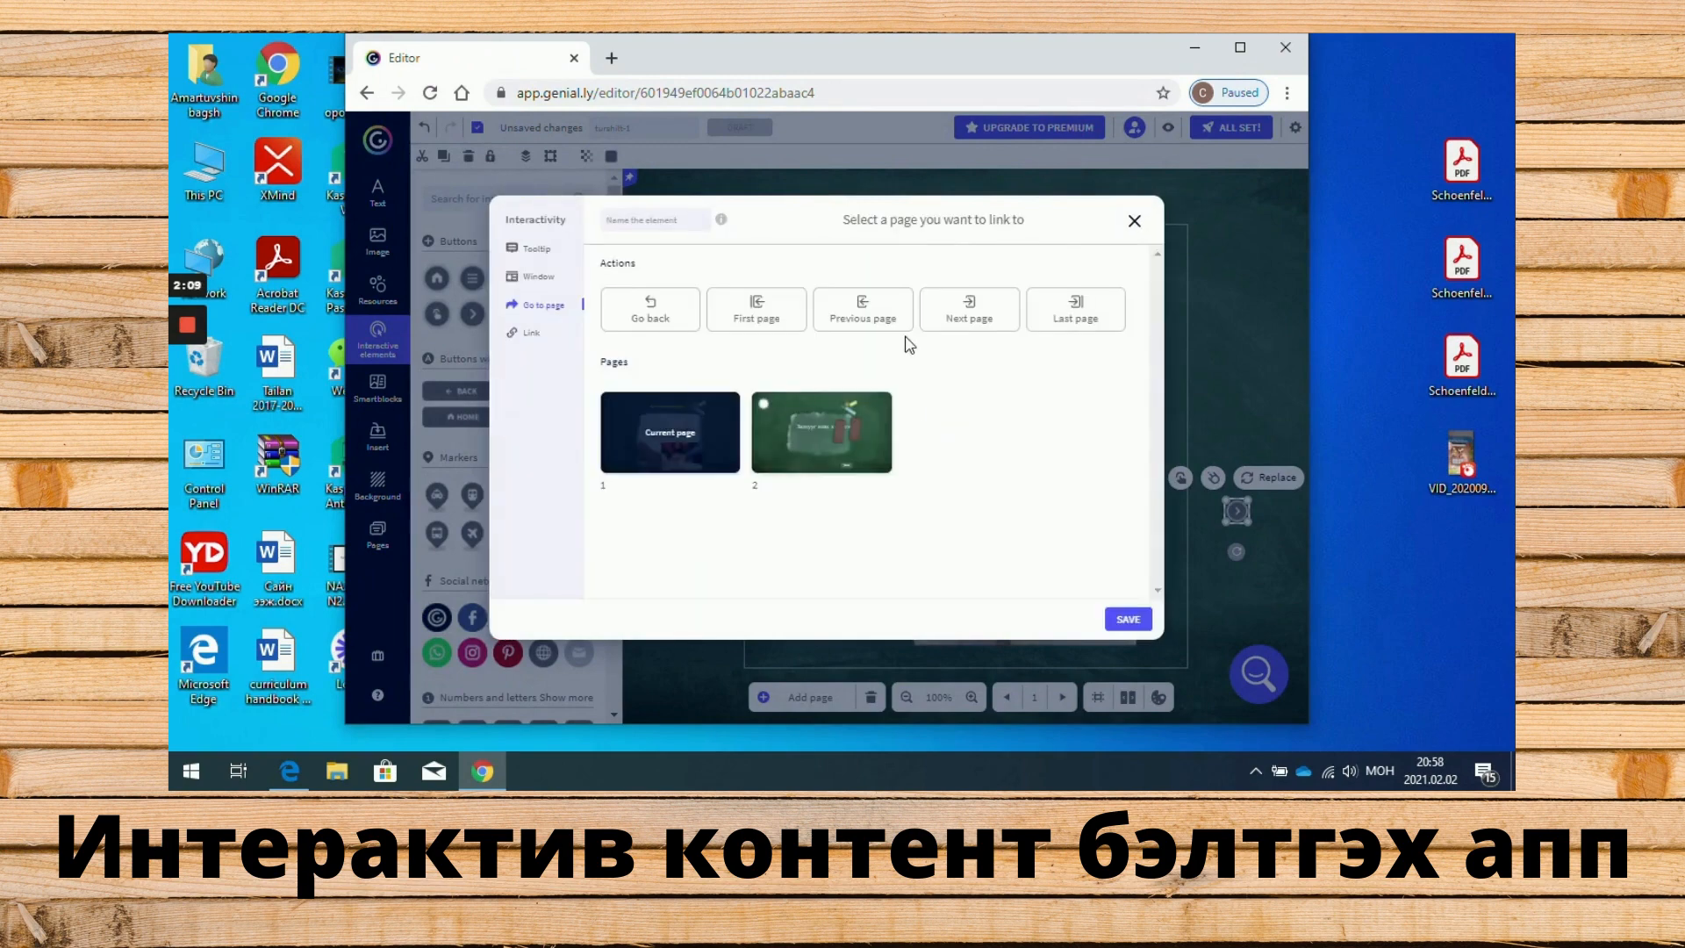
{"action": "left_click", "coordinate": [974, 312]}
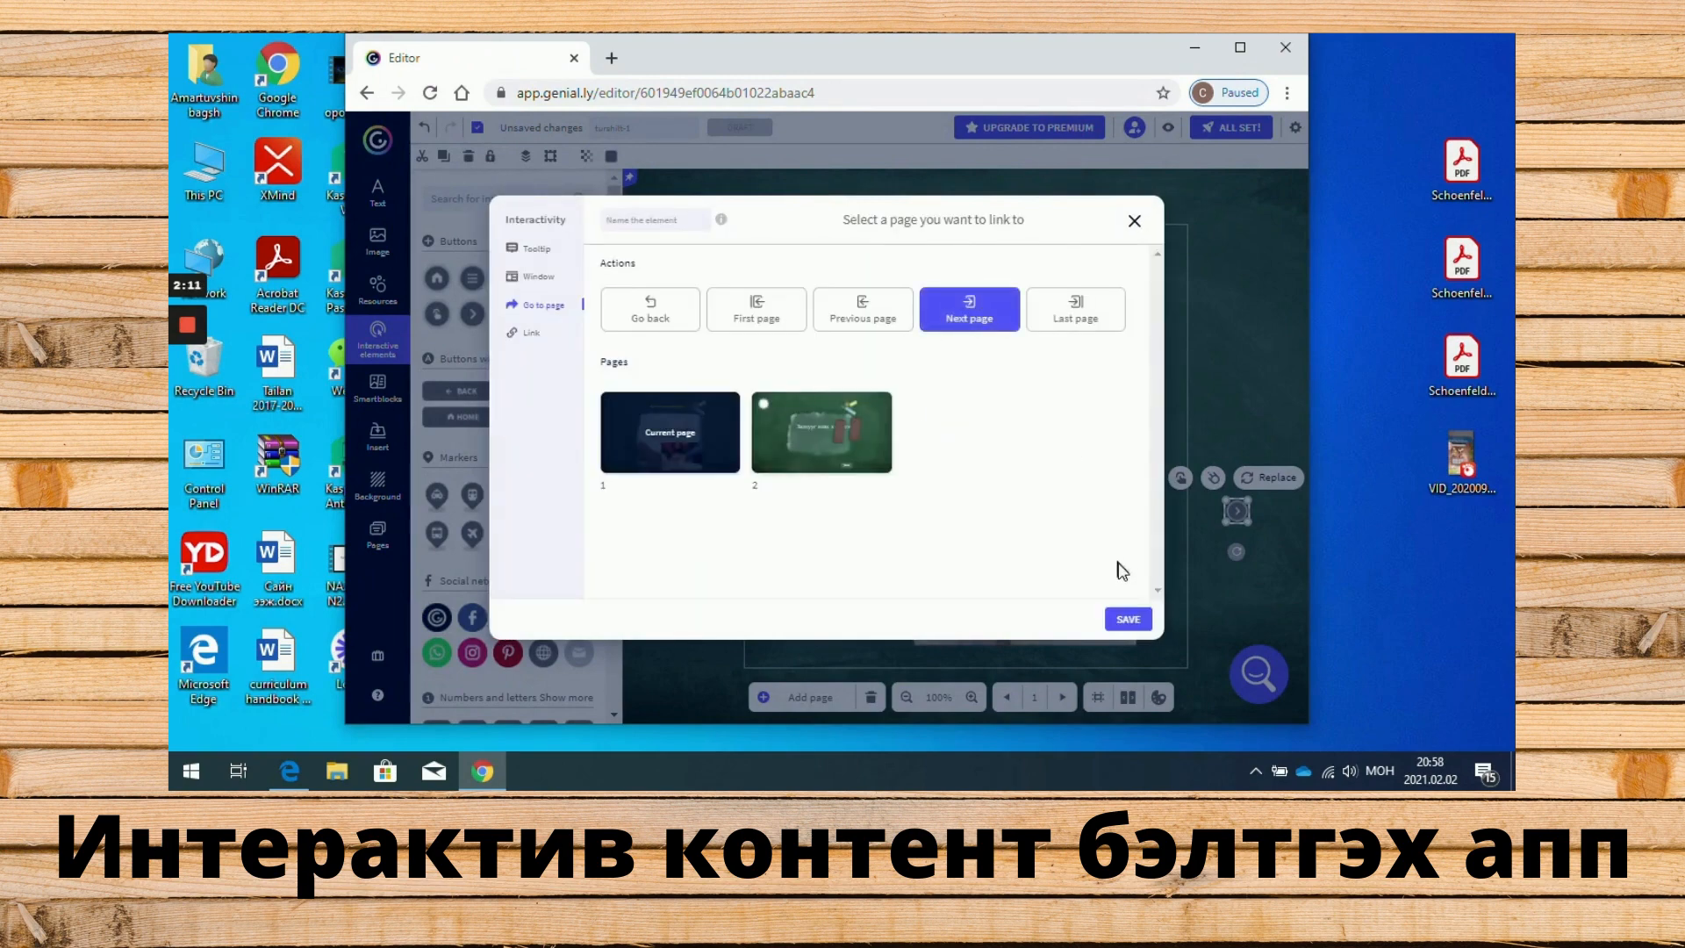
{"action": "left_click", "coordinate": [1127, 620]}
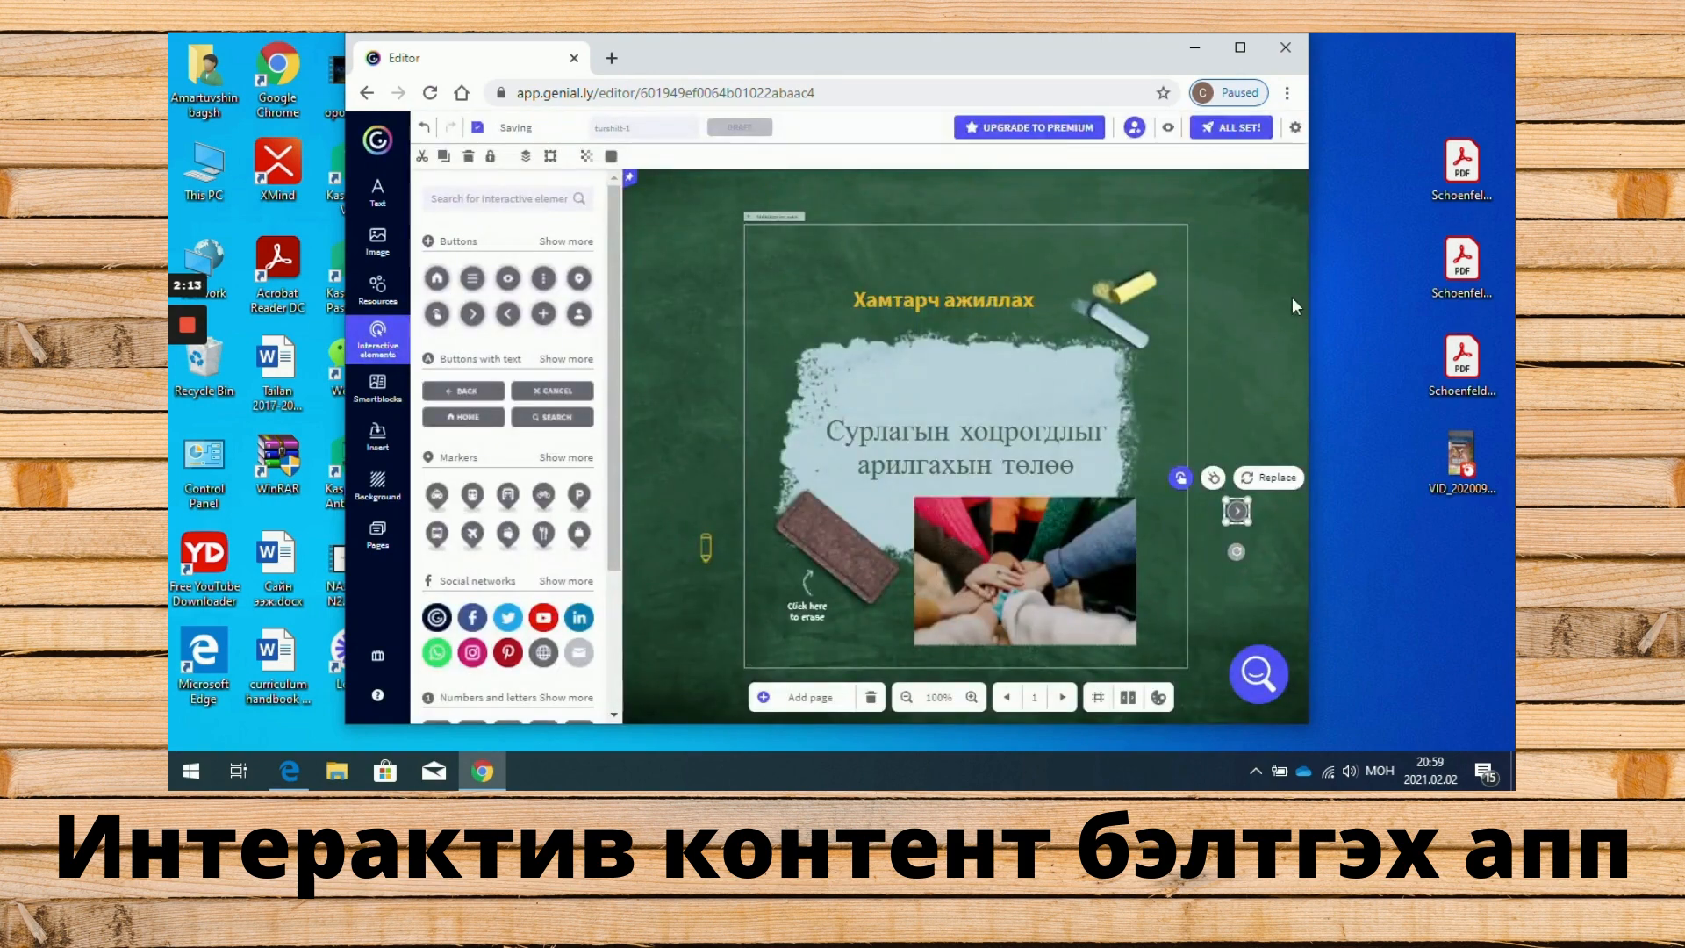
{"action": "left_click", "coordinate": [1253, 344]}
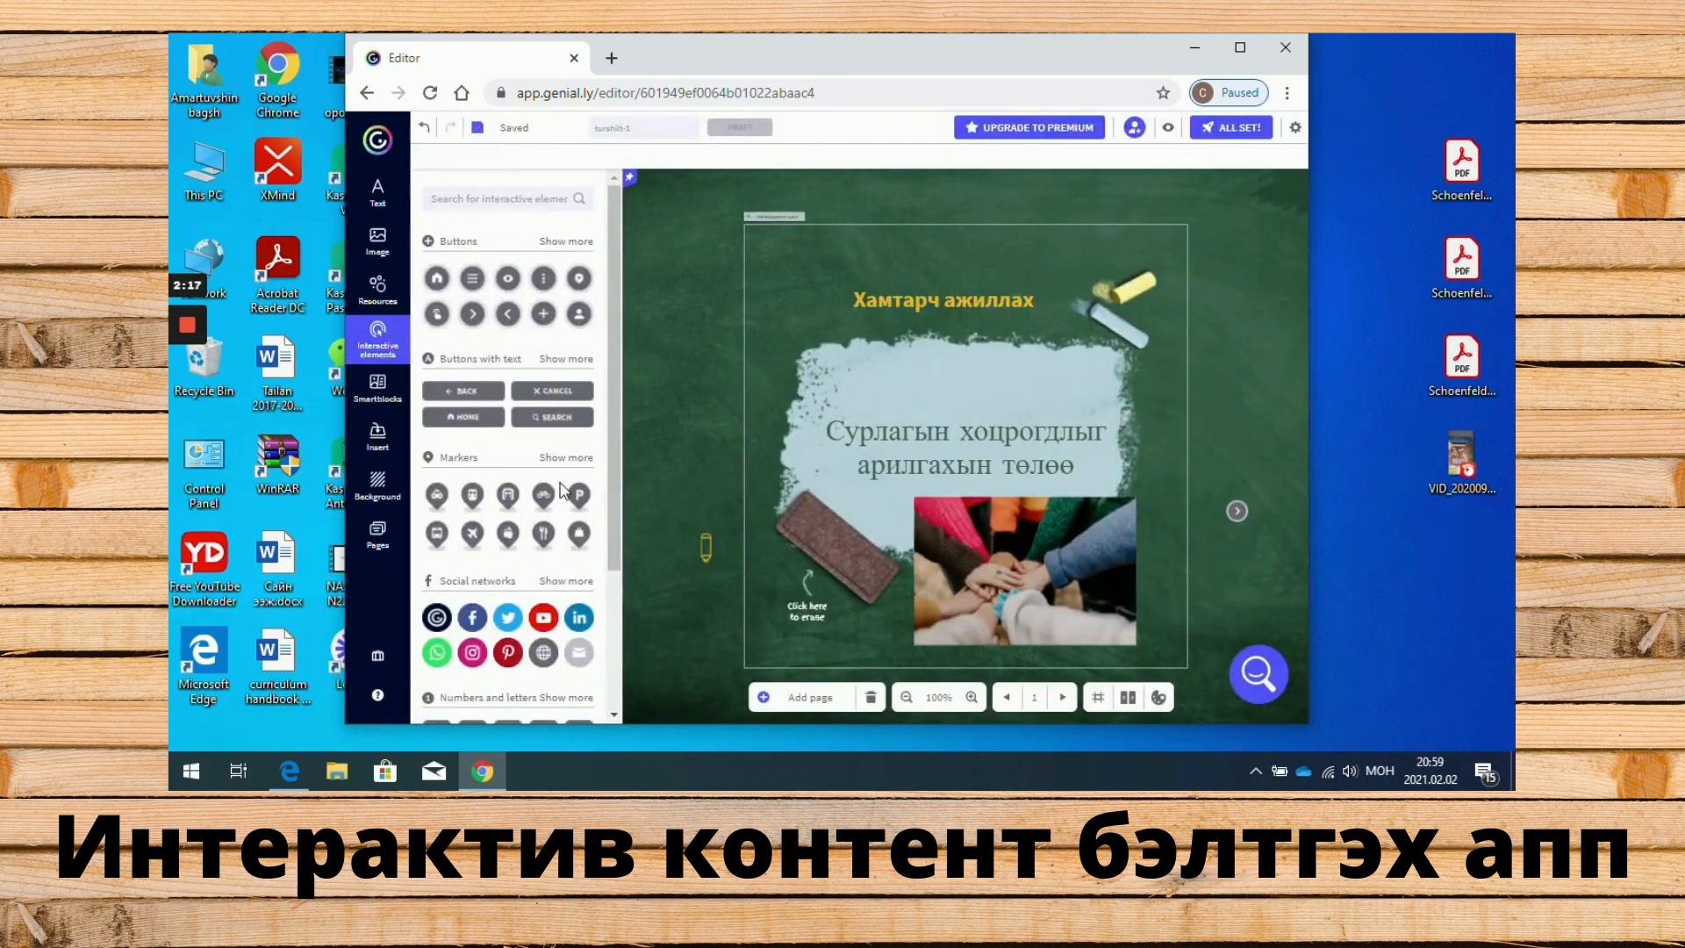
- Insert the Facebook button from the social networks elements and place it just below the forward-arrow button
{"action": "left_click_drag", "start_coordinate": [613, 479], "coordinate": [613, 550]}
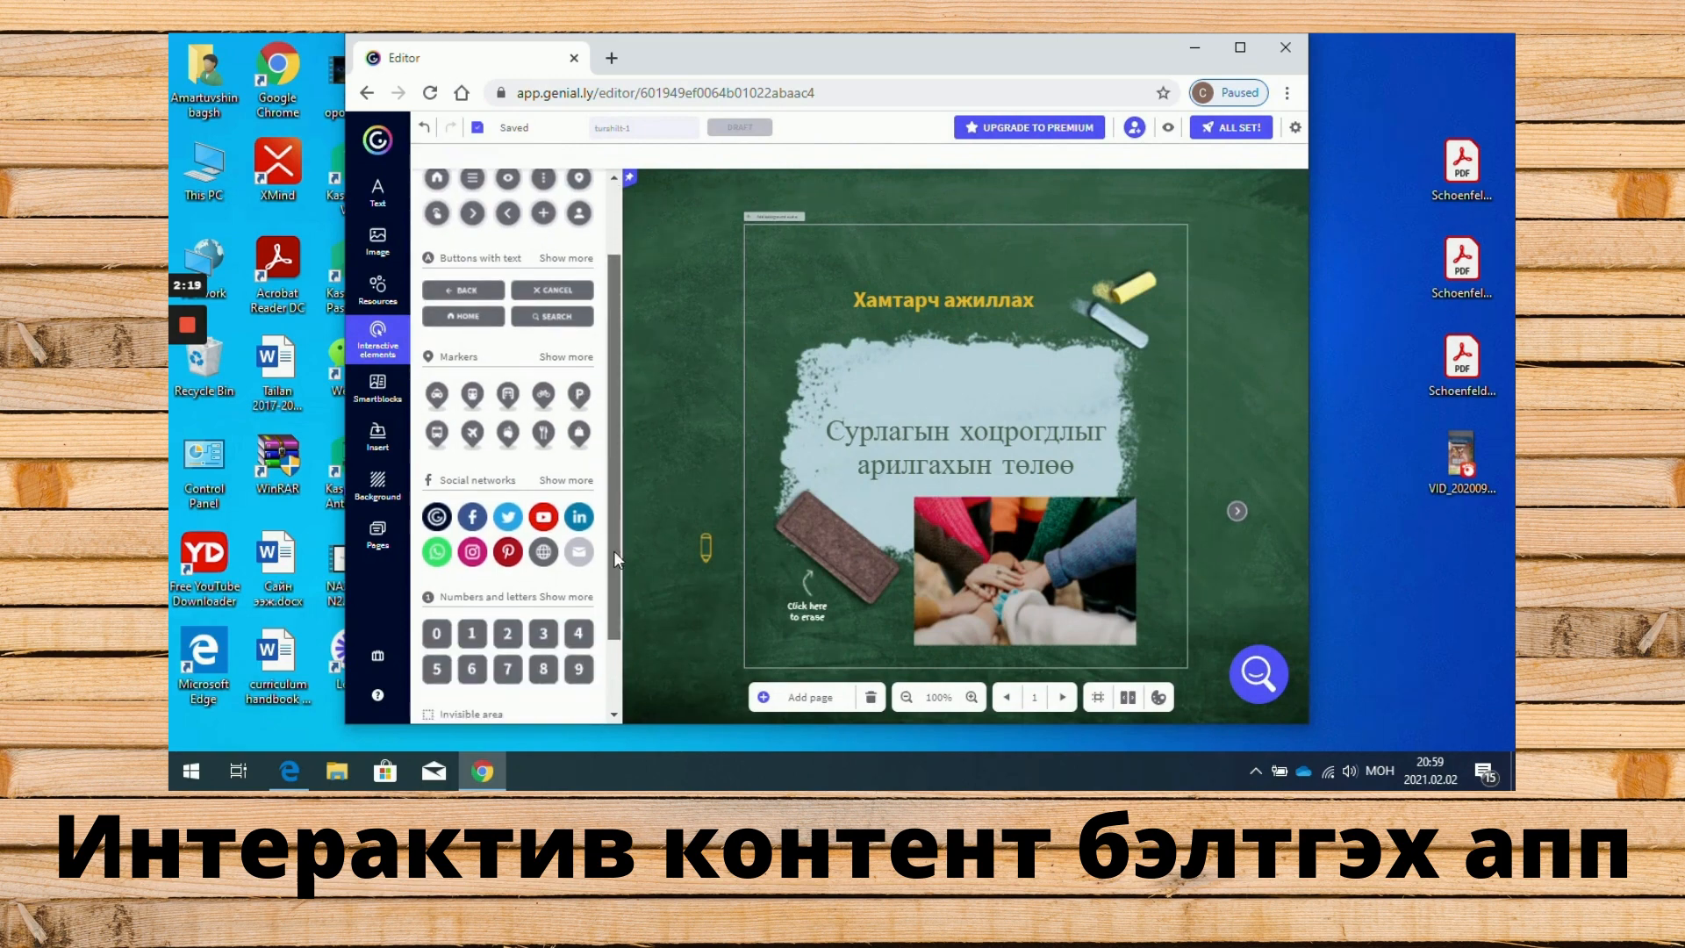
{"action": "left_click", "coordinate": [486, 527]}
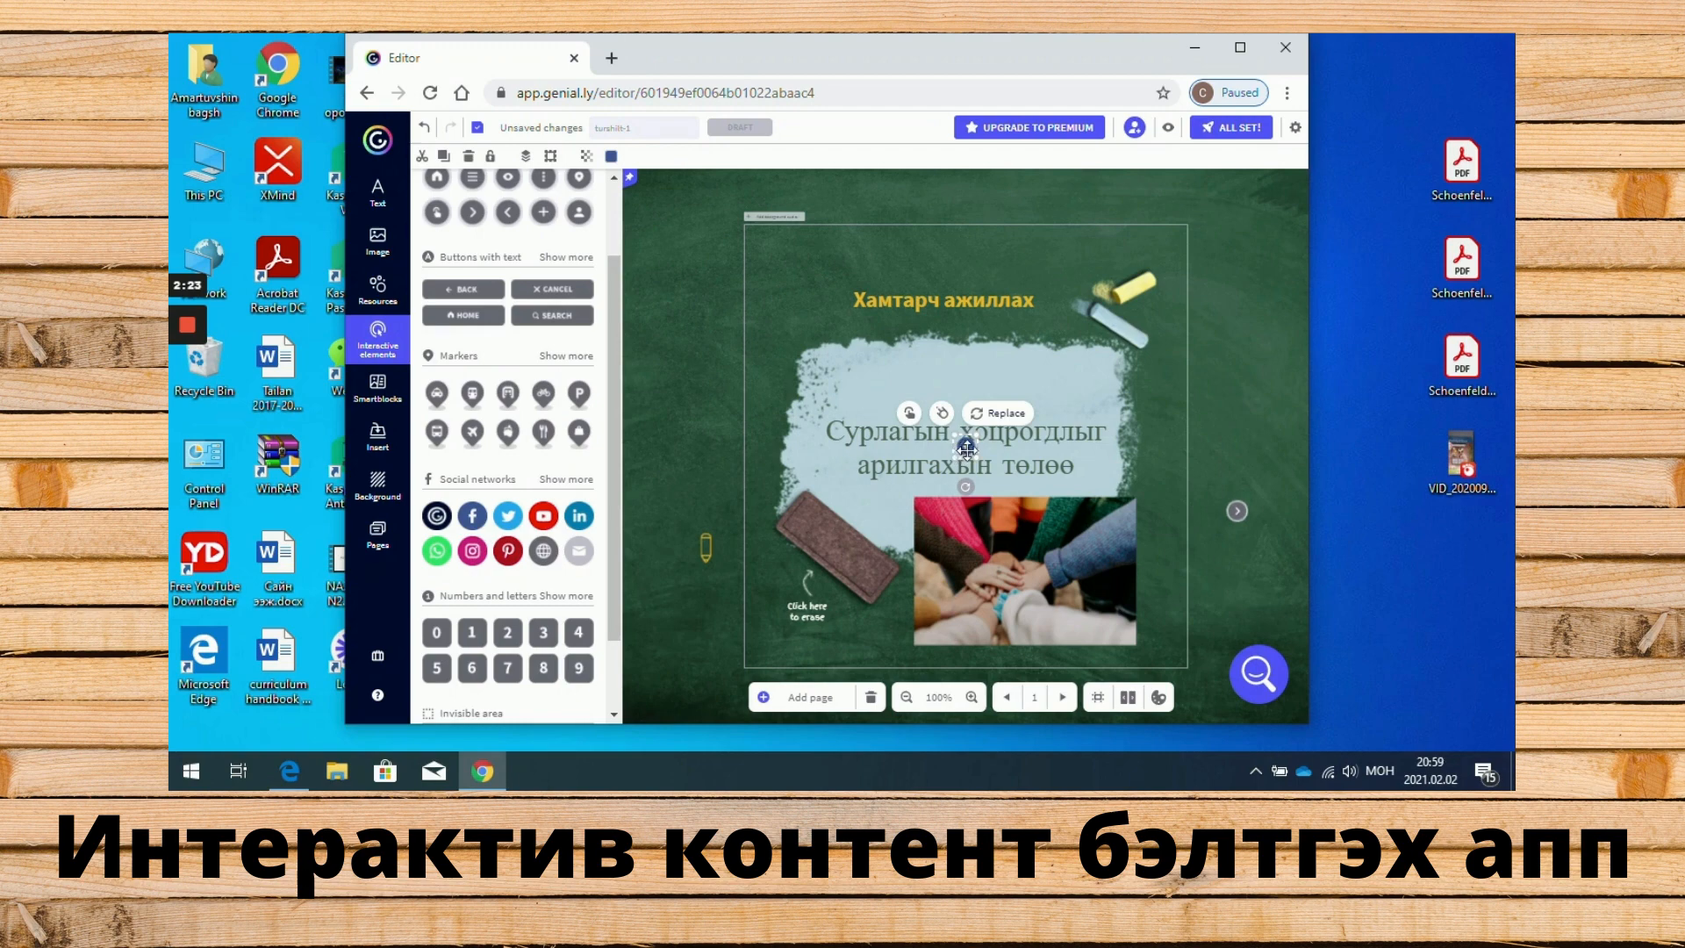
{"action": "left_click_drag", "start_coordinate": [957, 456], "coordinate": [1138, 546]}
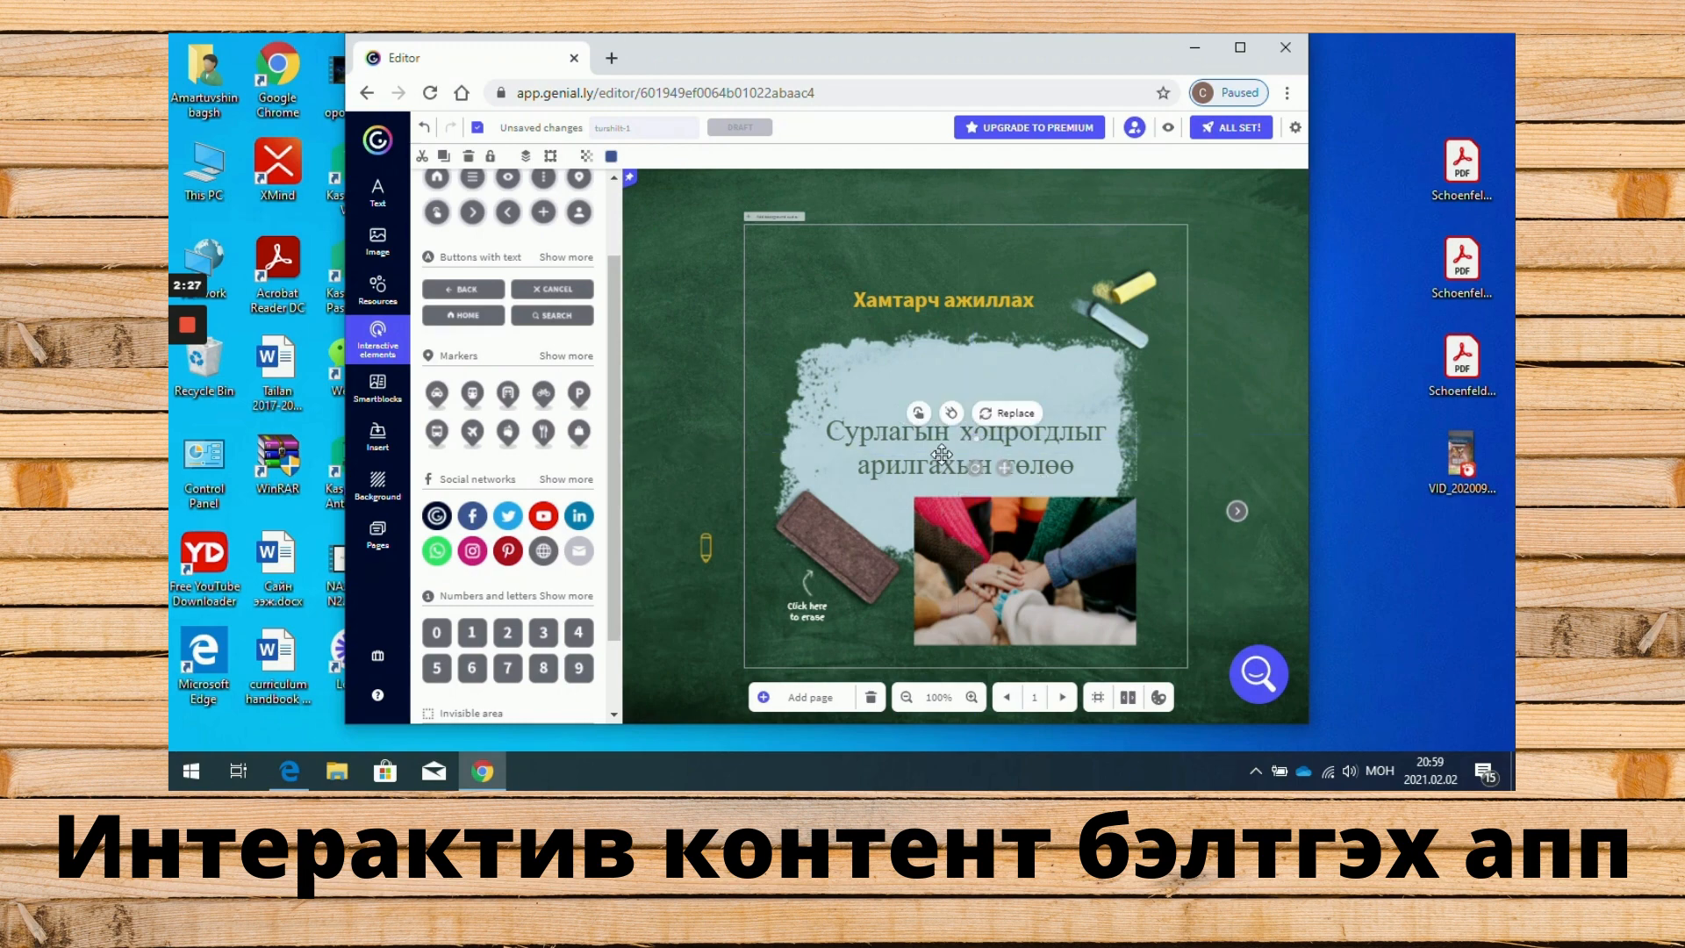
{"action": "left_click", "coordinate": [427, 130]}
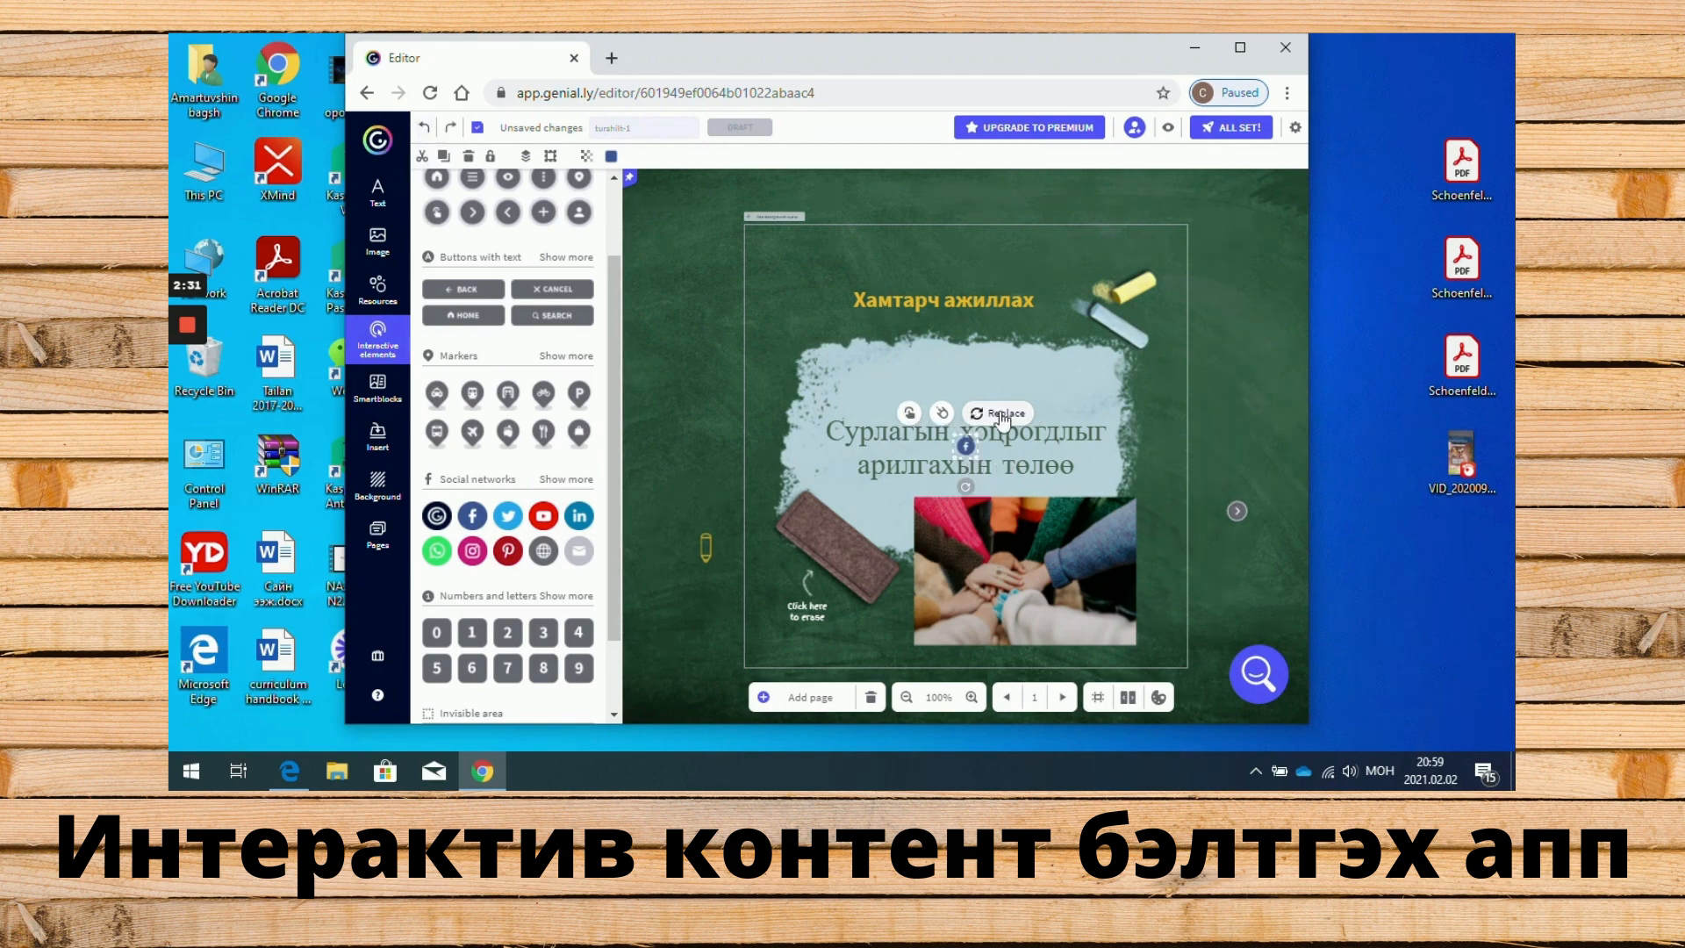
{"action": "left_click_drag", "start_coordinate": [966, 447], "coordinate": [1251, 569]}
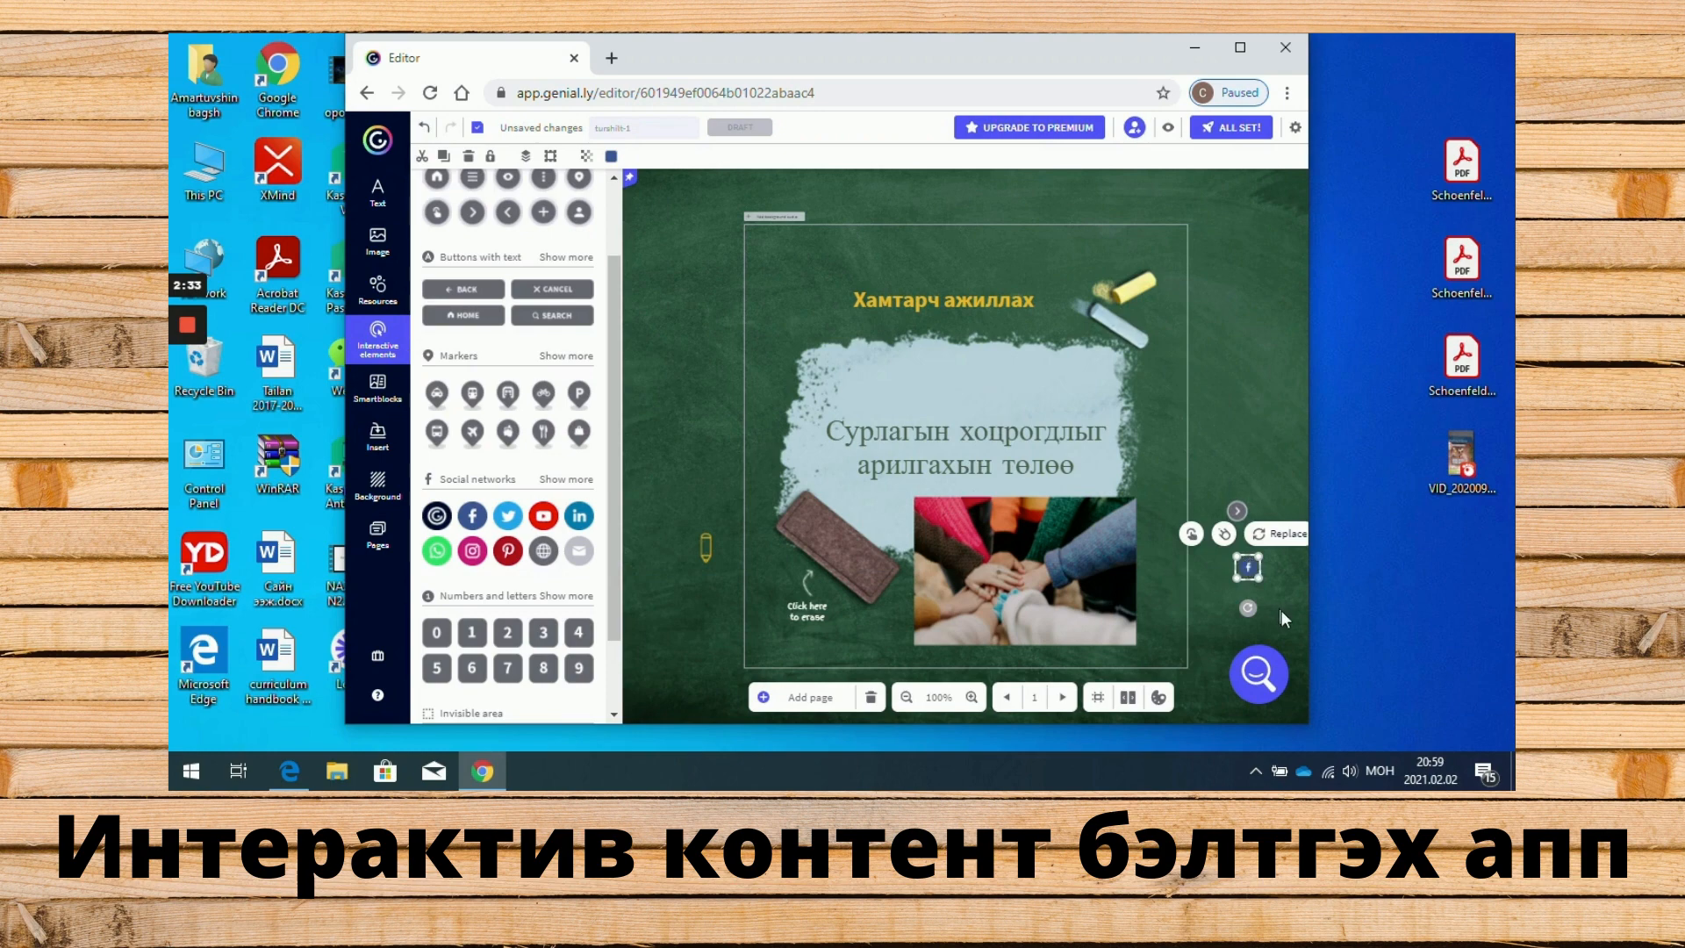
- Look at the link interactivity options for the Facebook button and close them without adding a link
{"action": "left_click", "coordinate": [1250, 570]}
{"action": "left_click", "coordinate": [1193, 535]}
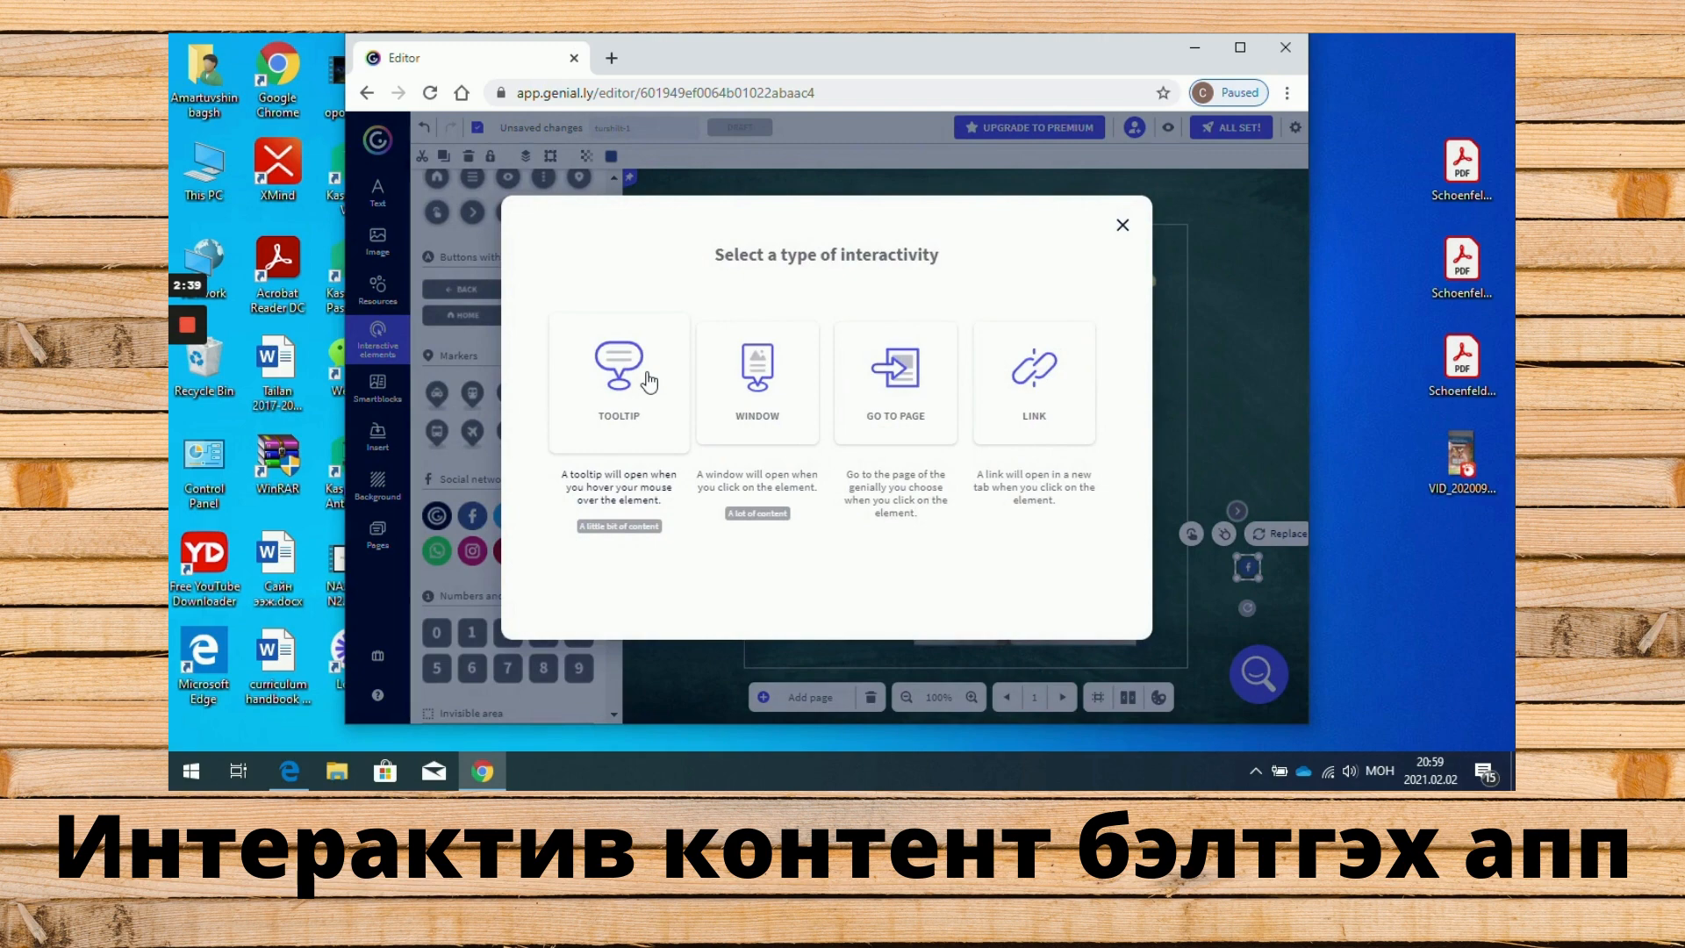
{"action": "left_click", "coordinate": [1021, 412]}
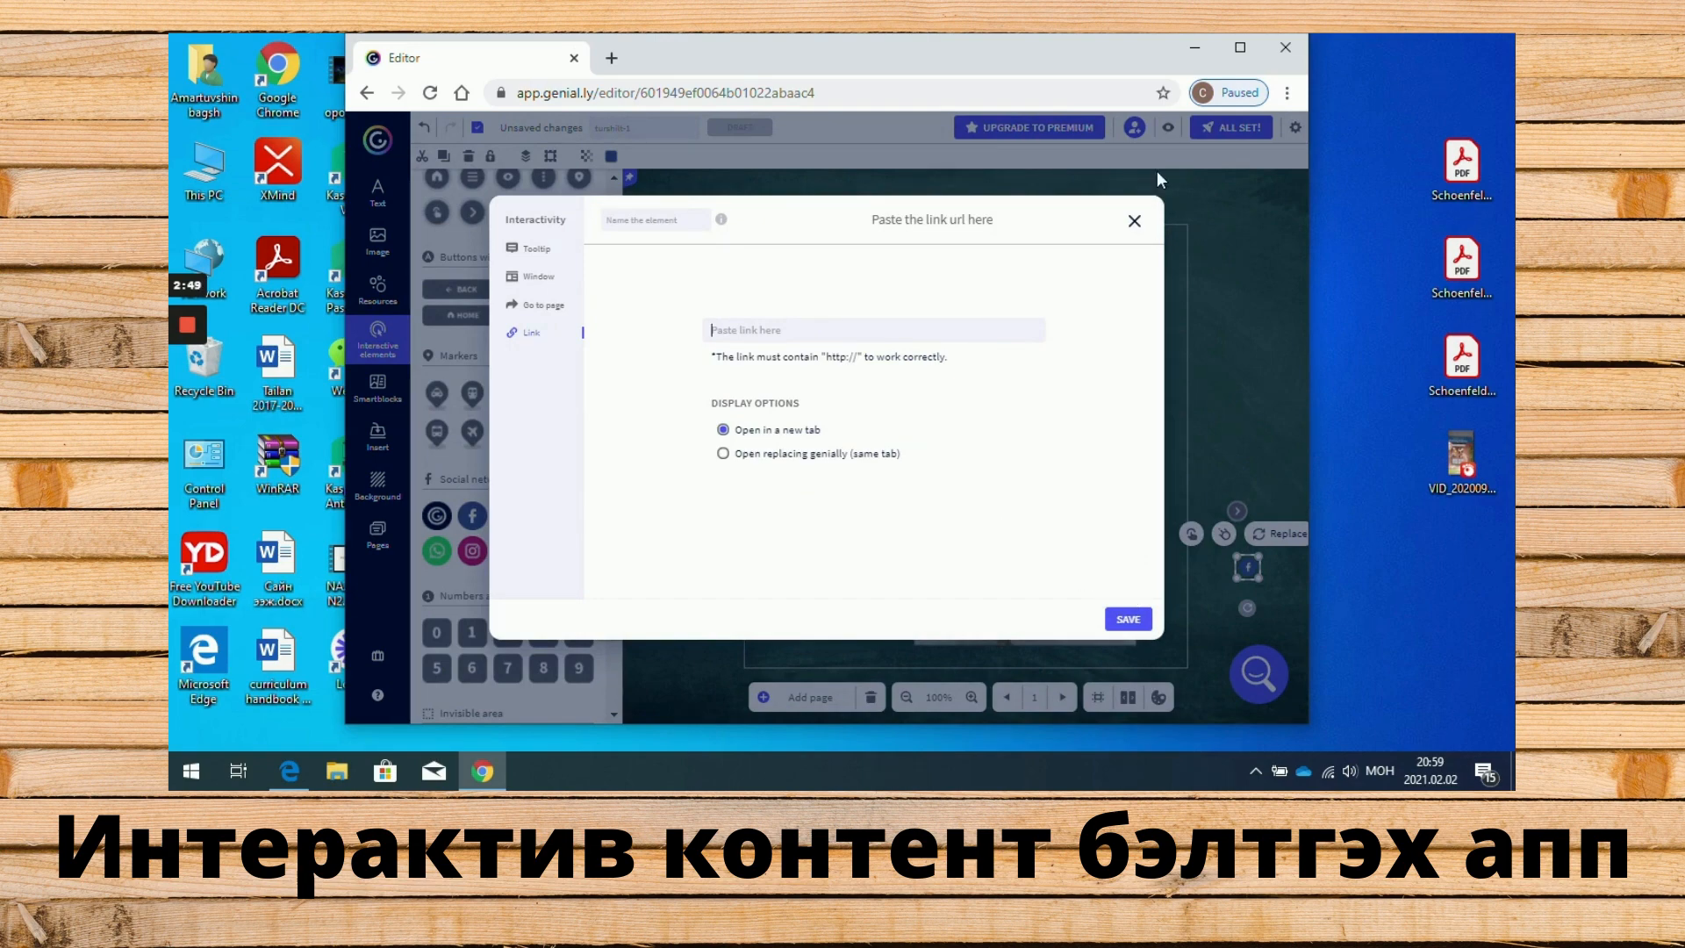
{"action": "left_click", "coordinate": [1135, 220]}
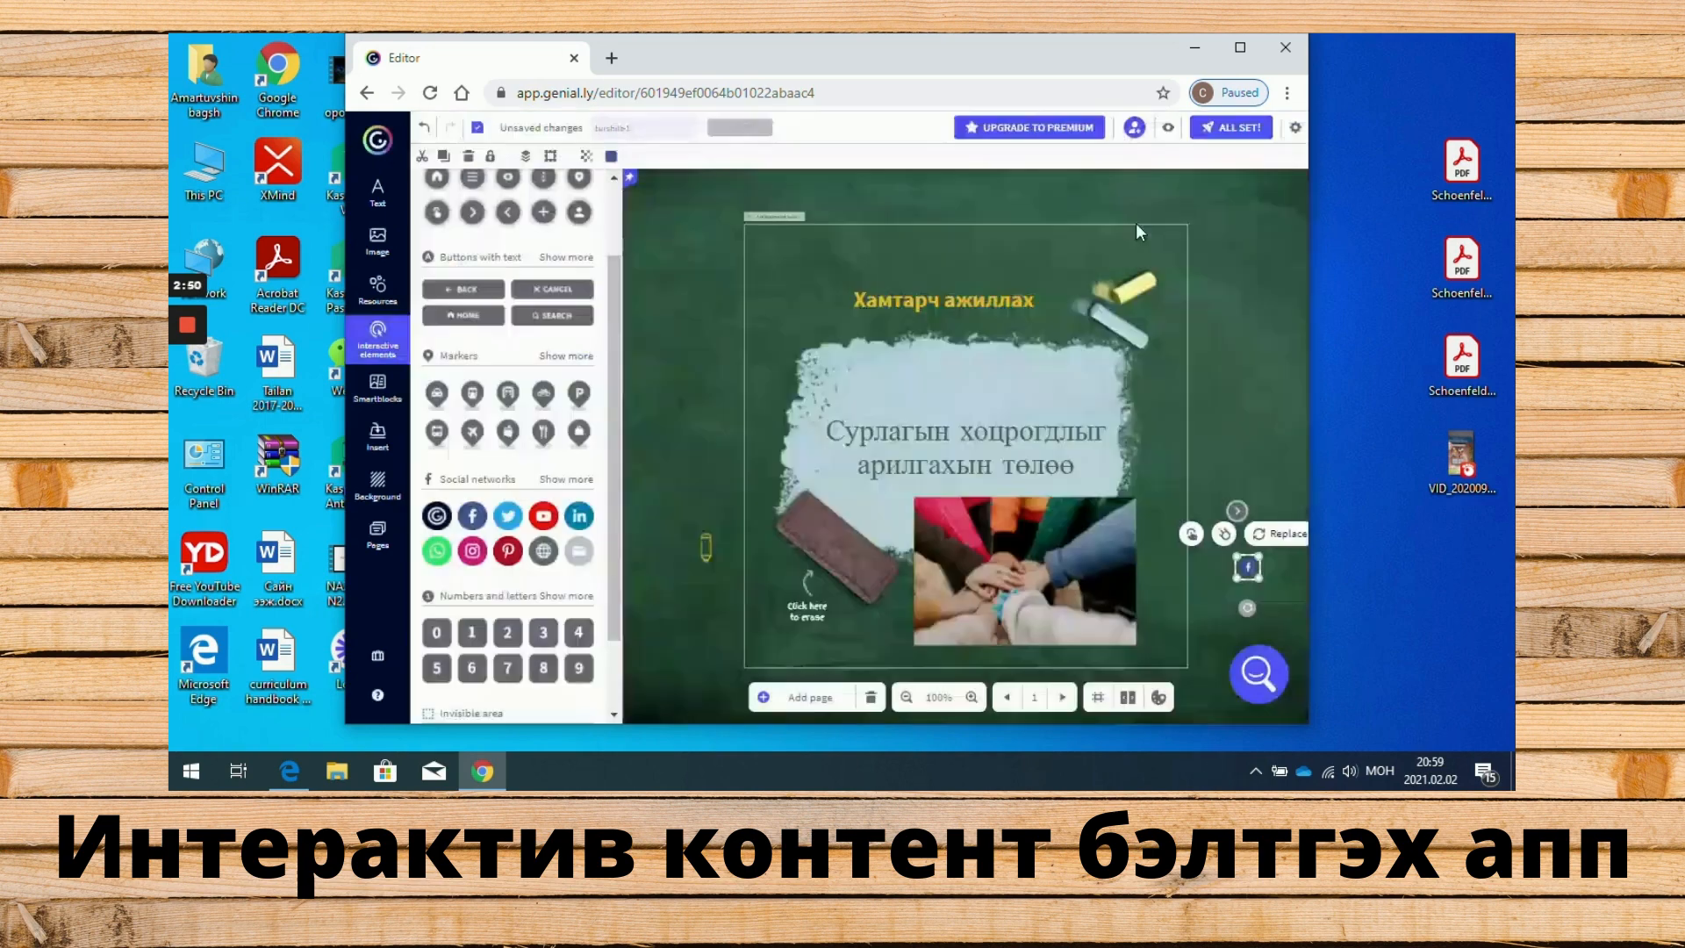
- Insert the YouTube social network button, enlarge it and place it just above the forward-arrow button
{"action": "left_click", "coordinate": [543, 518]}
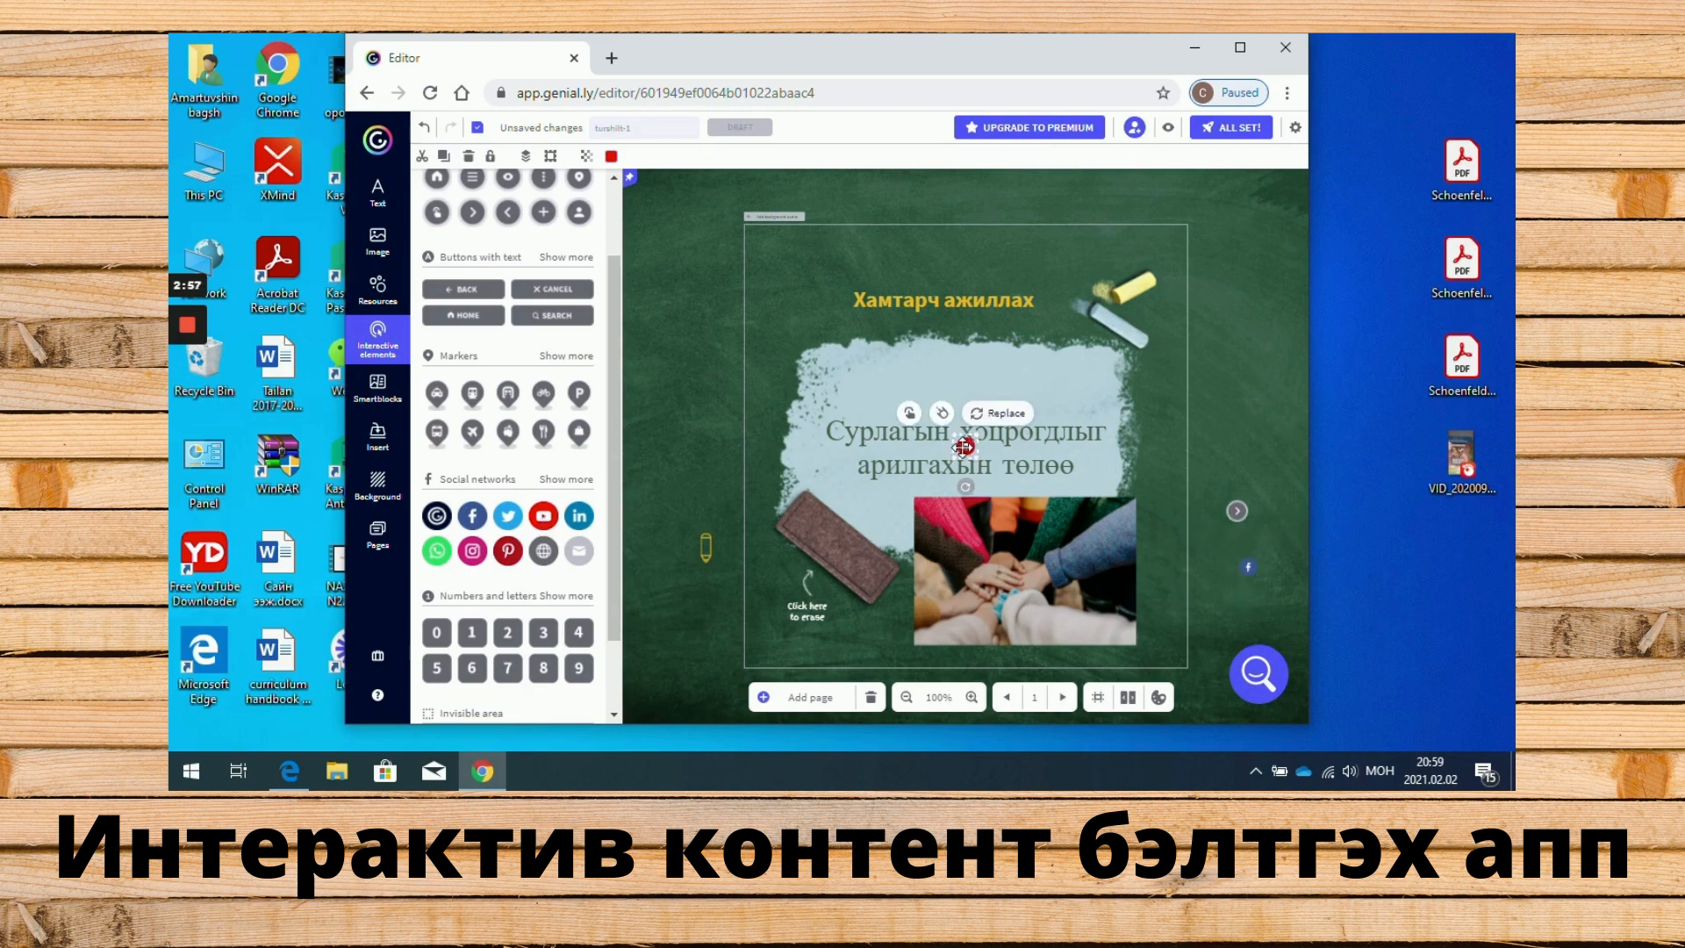
{"action": "left_click_drag", "start_coordinate": [975, 438], "coordinate": [1207, 441]}
{"action": "left_click_drag", "start_coordinate": [966, 445], "coordinate": [1270, 490]}
{"action": "left_click", "coordinate": [1277, 502]}
{"action": "left_click", "coordinate": [1239, 453]}
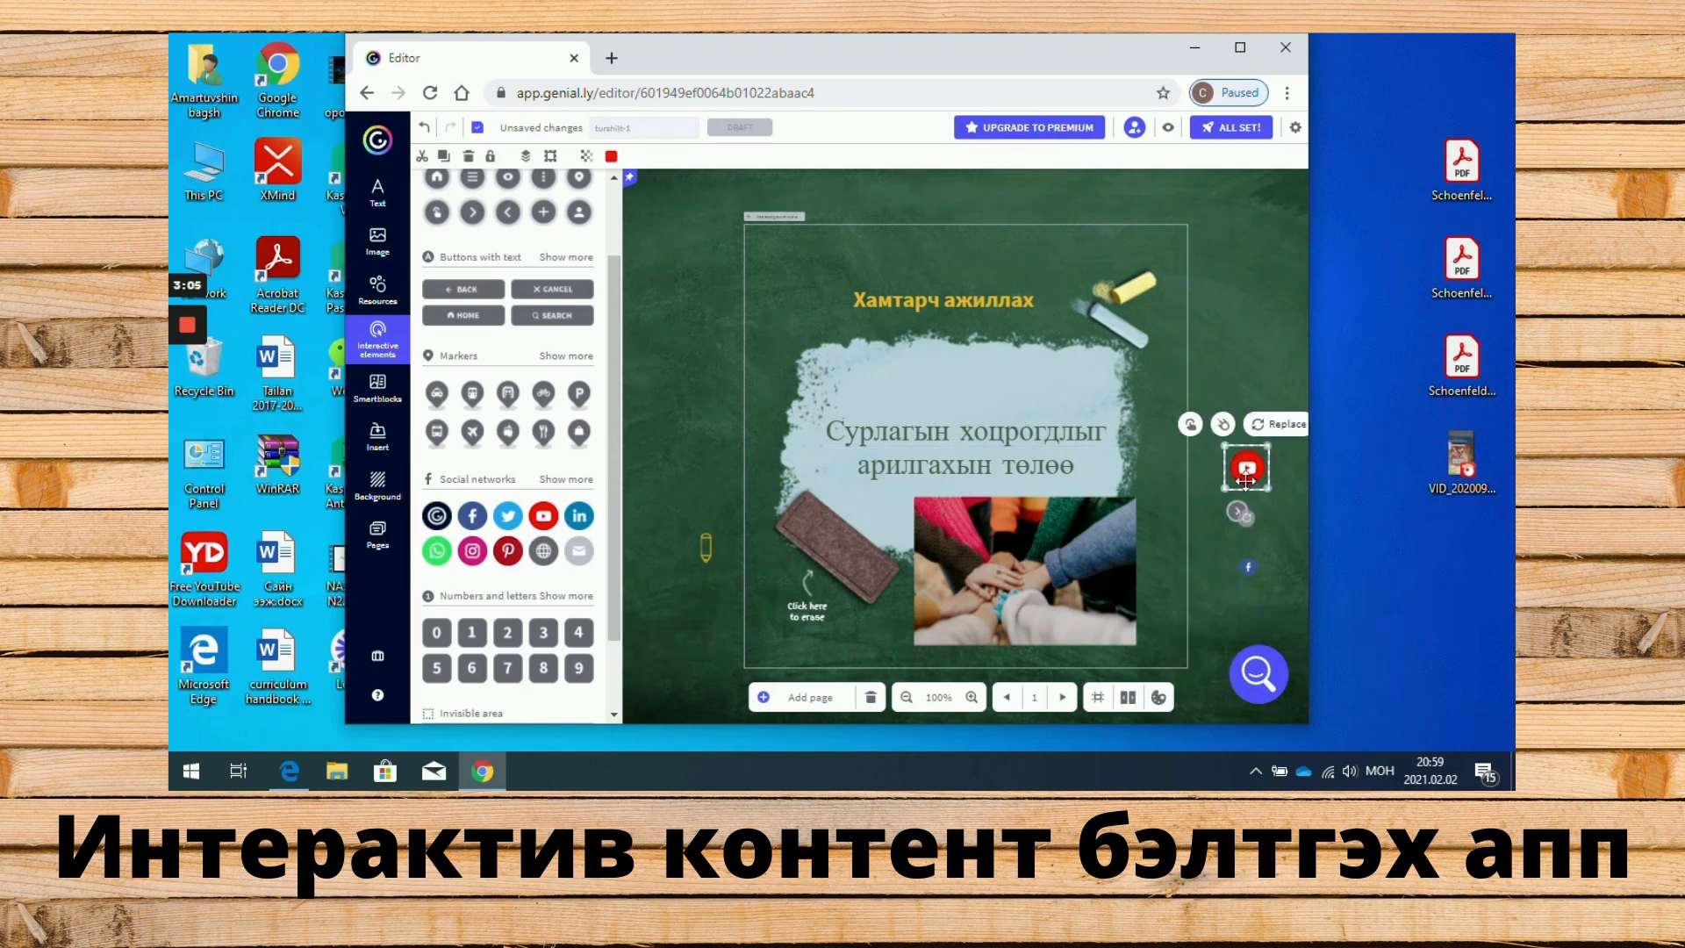
- Look at the link interactivity options for the YouTube button and close them without adding a link
{"action": "left_click", "coordinate": [1190, 427]}
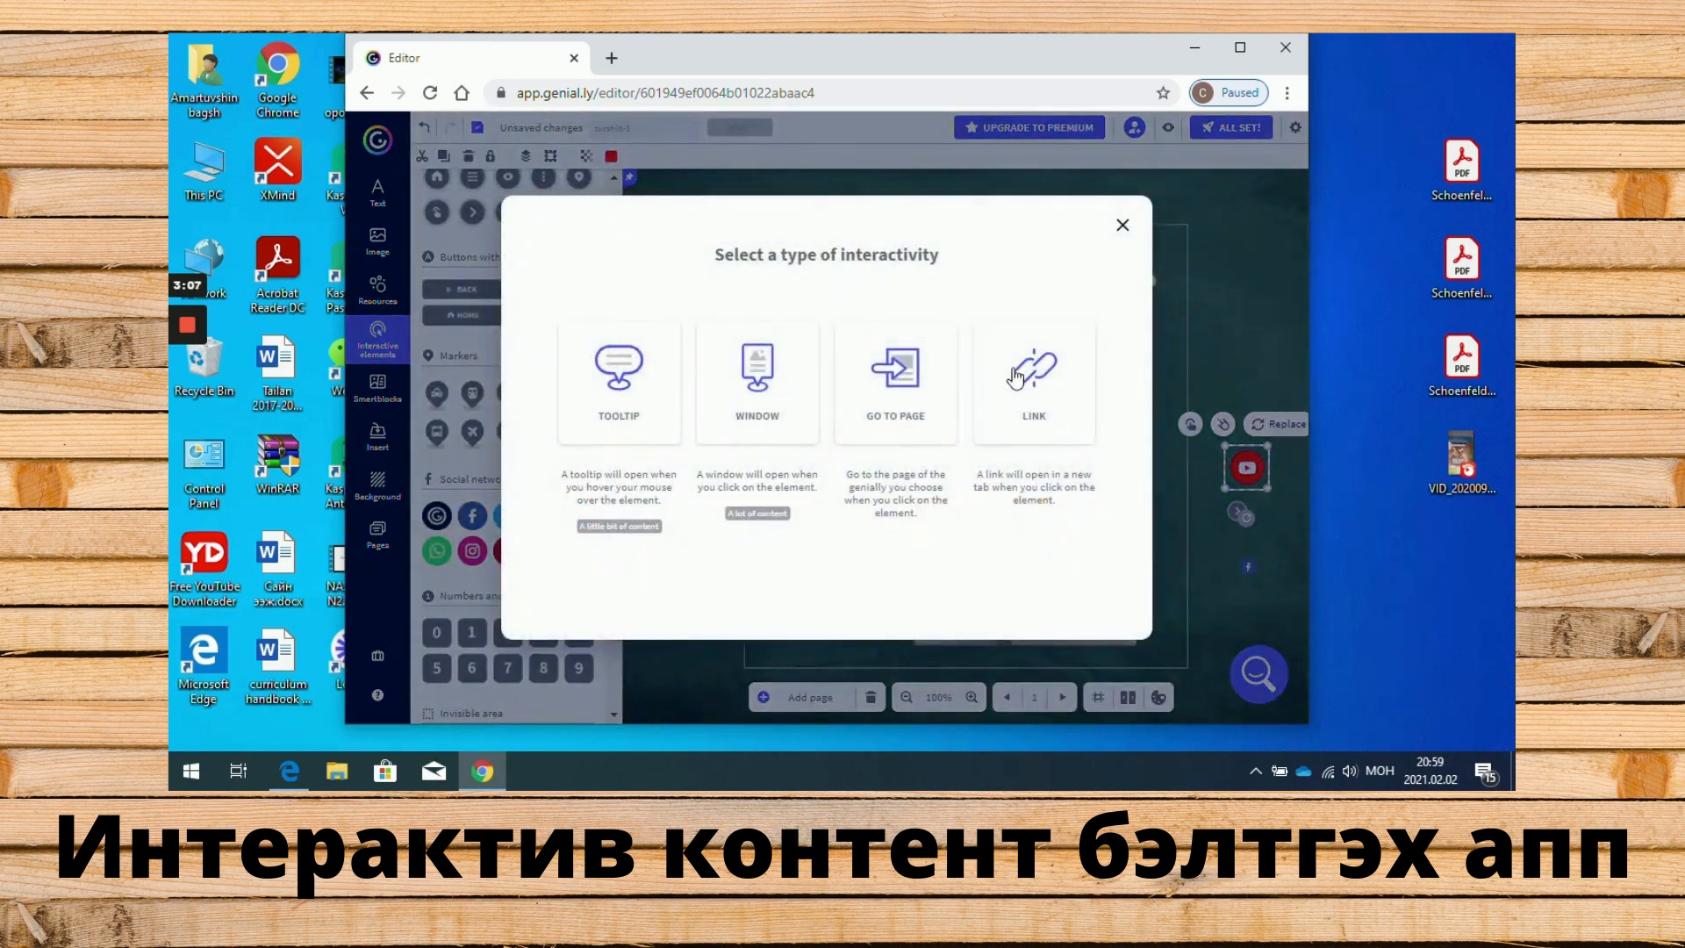
{"action": "left_click", "coordinate": [1025, 399]}
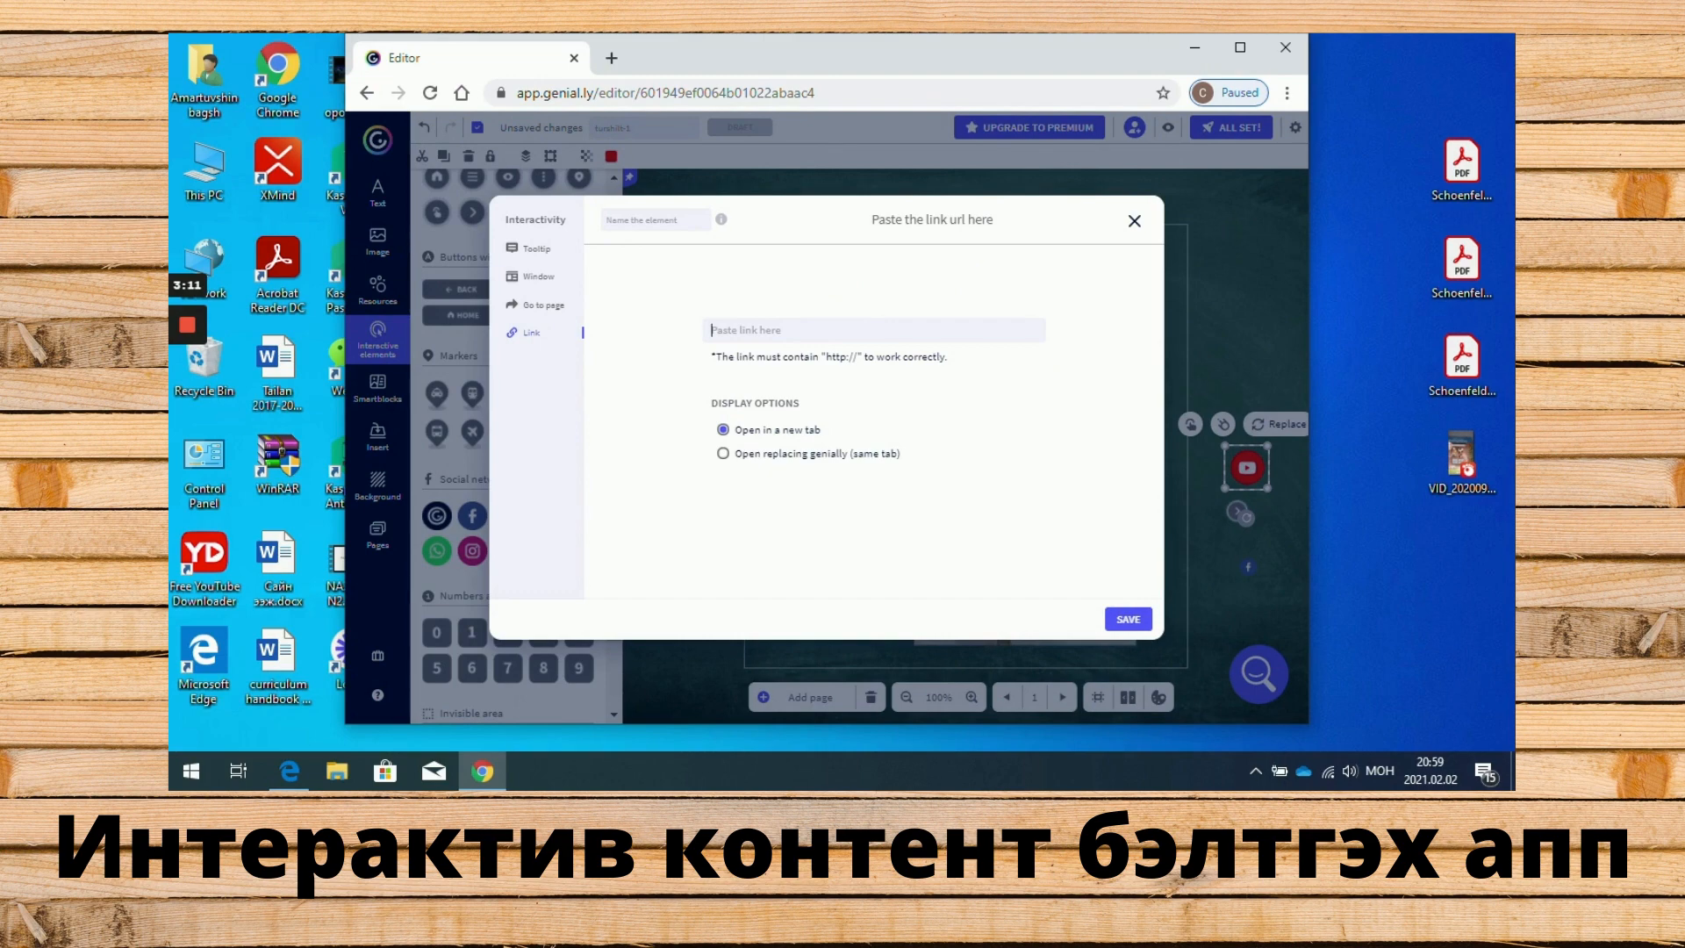
{"action": "left_click", "coordinate": [1133, 222]}
{"action": "left_click", "coordinate": [1277, 277]}
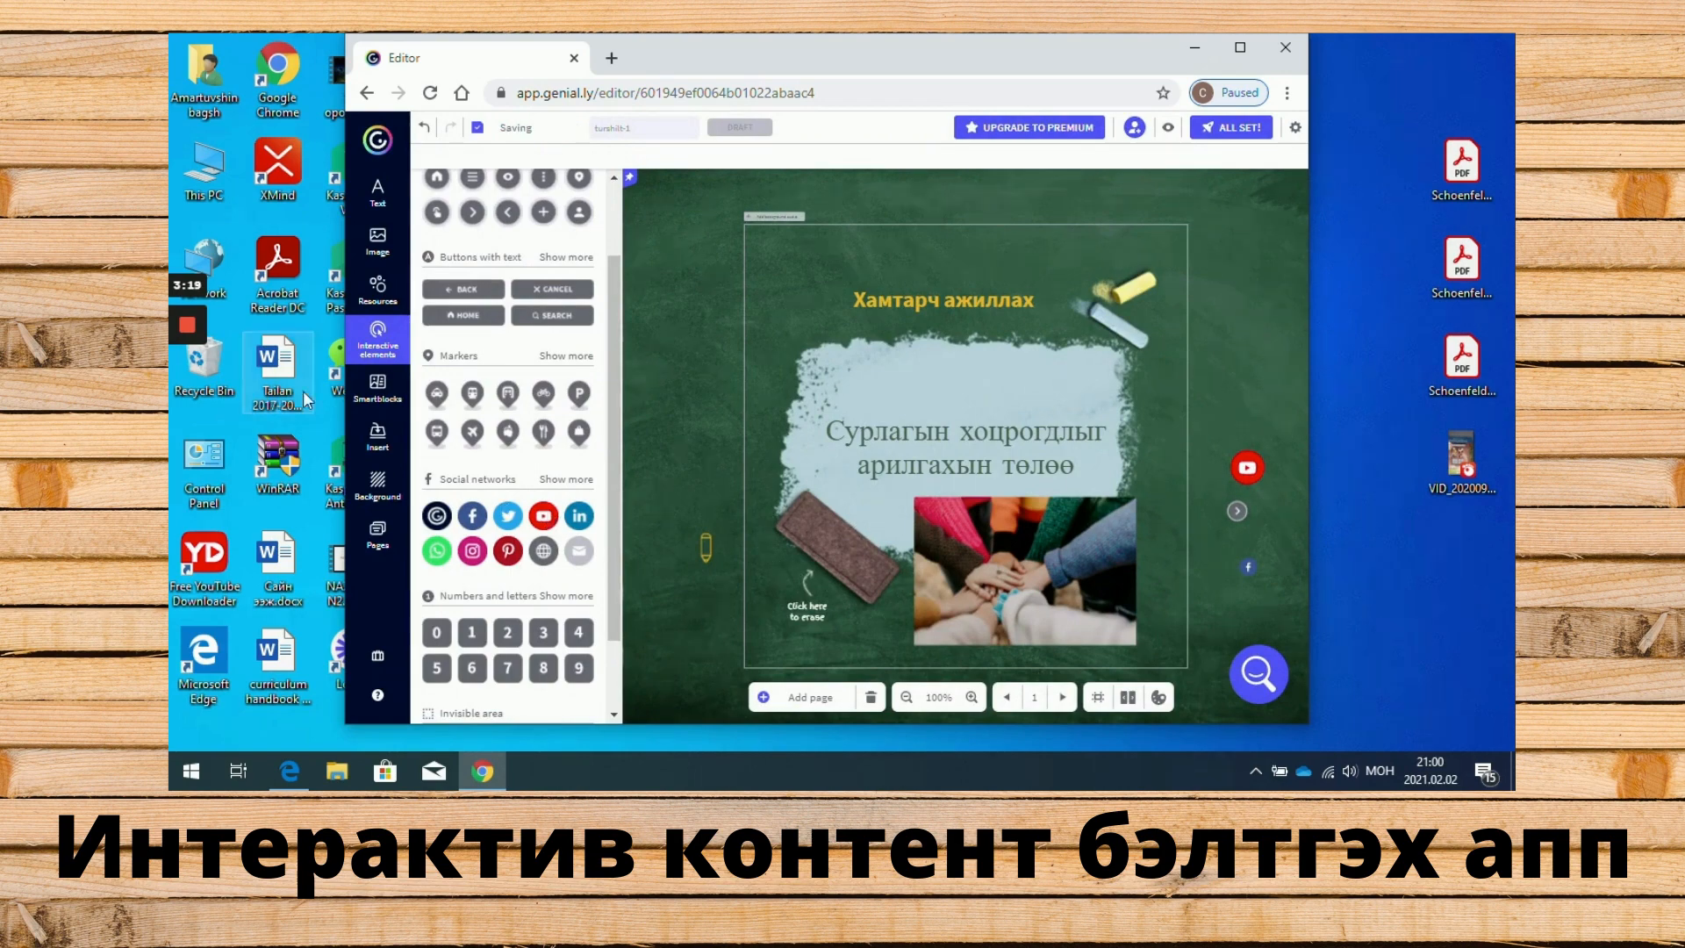
- Insert the people infographic smartblock with 60% and 80% figures from Data/Tables/Graphs on page 1
{"action": "left_click", "coordinate": [385, 392]}
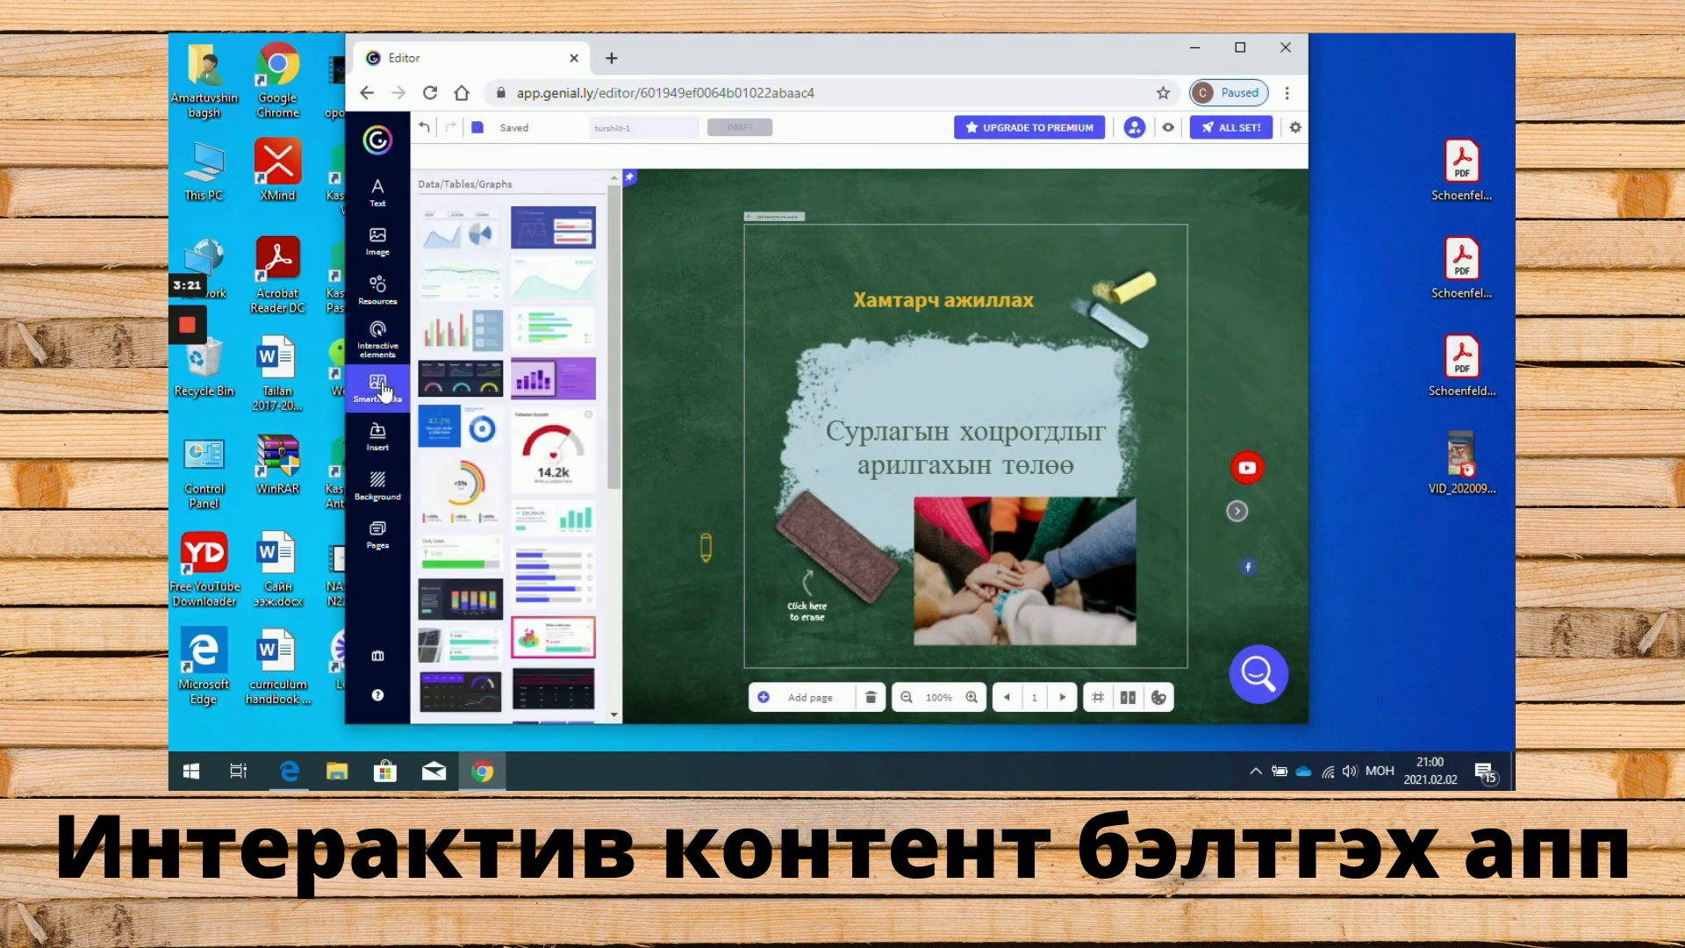
{"action": "scroll", "coordinate": [617, 461], "scroll_direction": "down", "scroll_amount": 4}
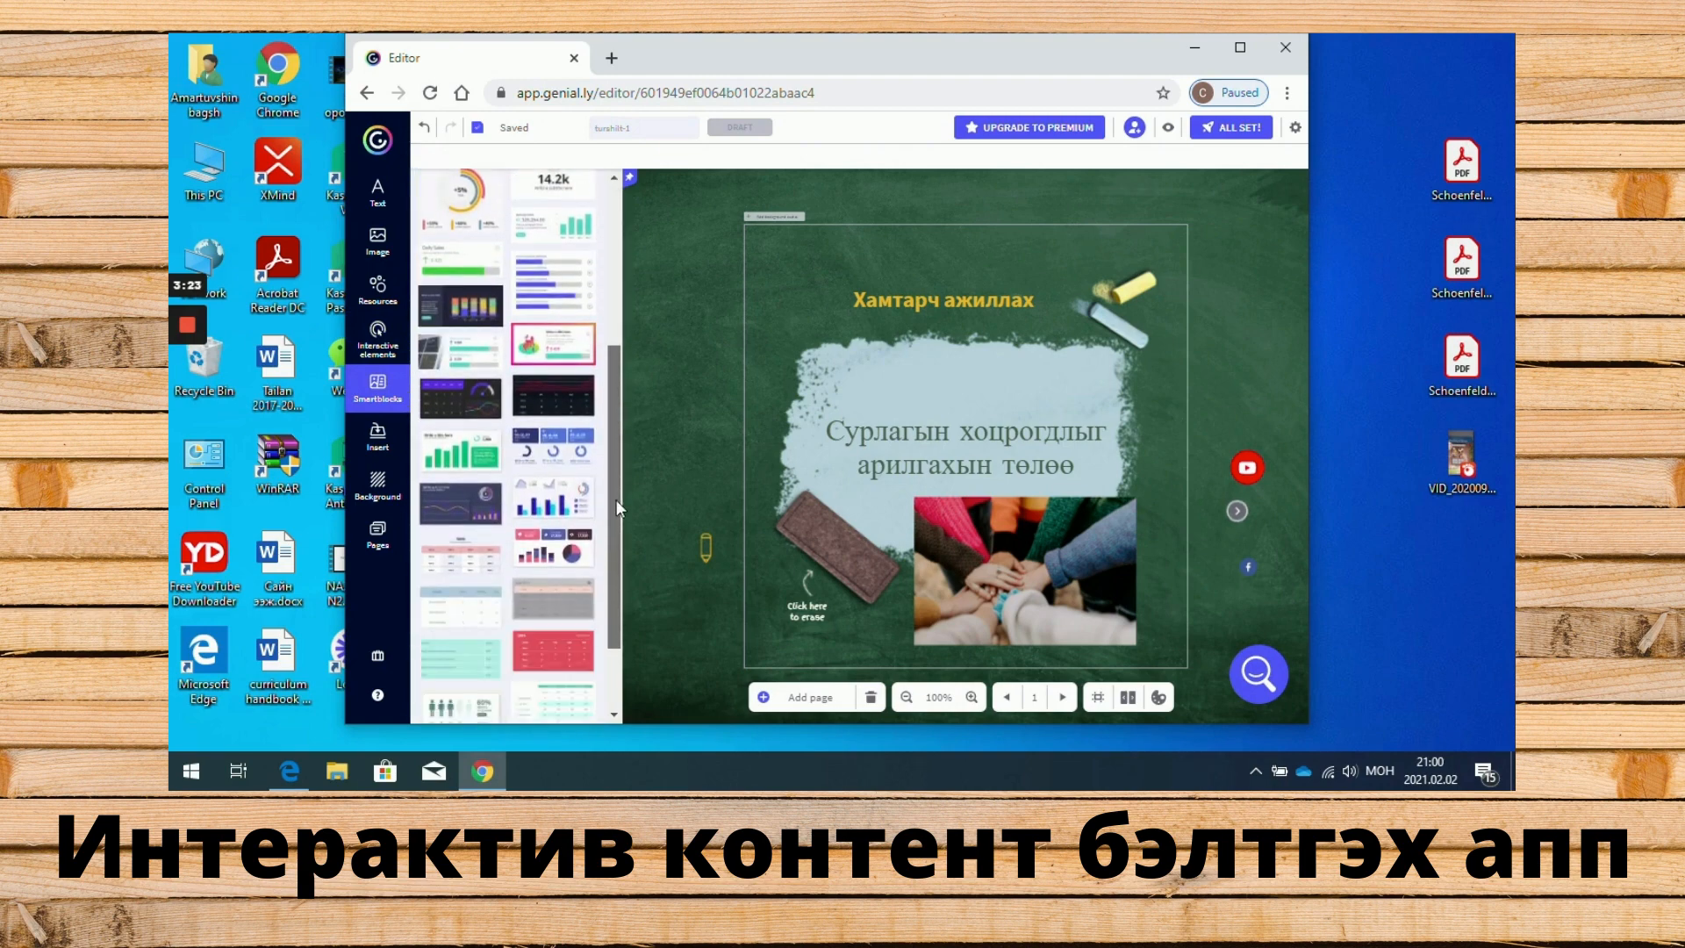
{"action": "left_click_drag", "start_coordinate": [616, 499], "coordinate": [616, 587]}
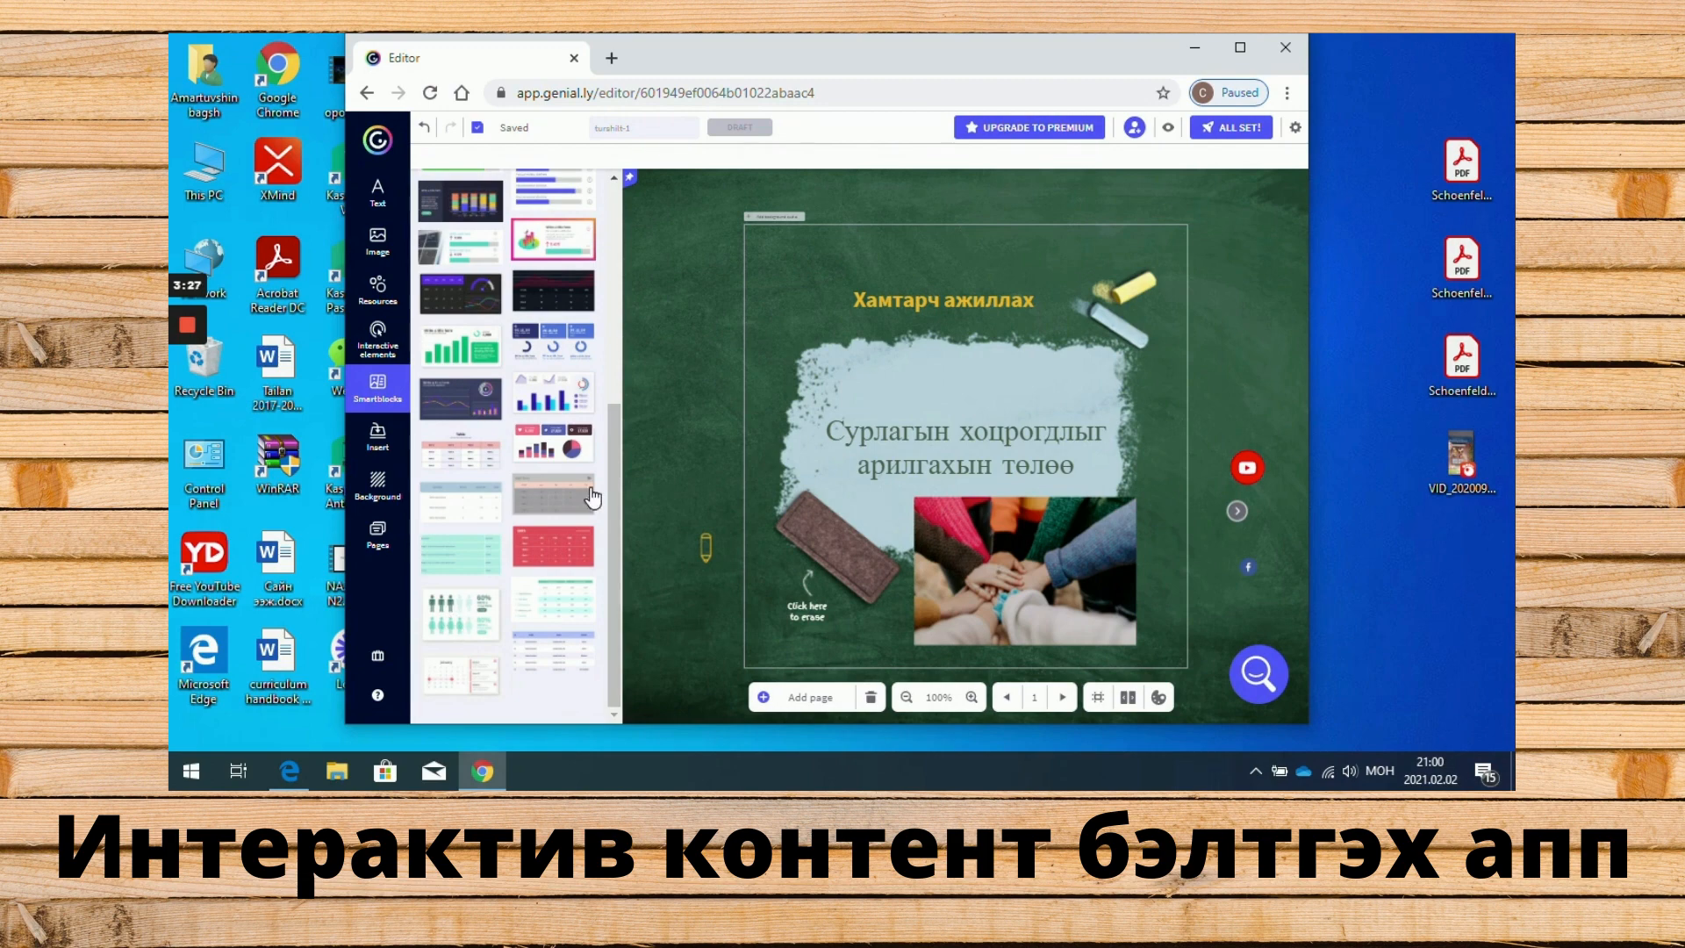
{"action": "left_click", "coordinate": [450, 623]}
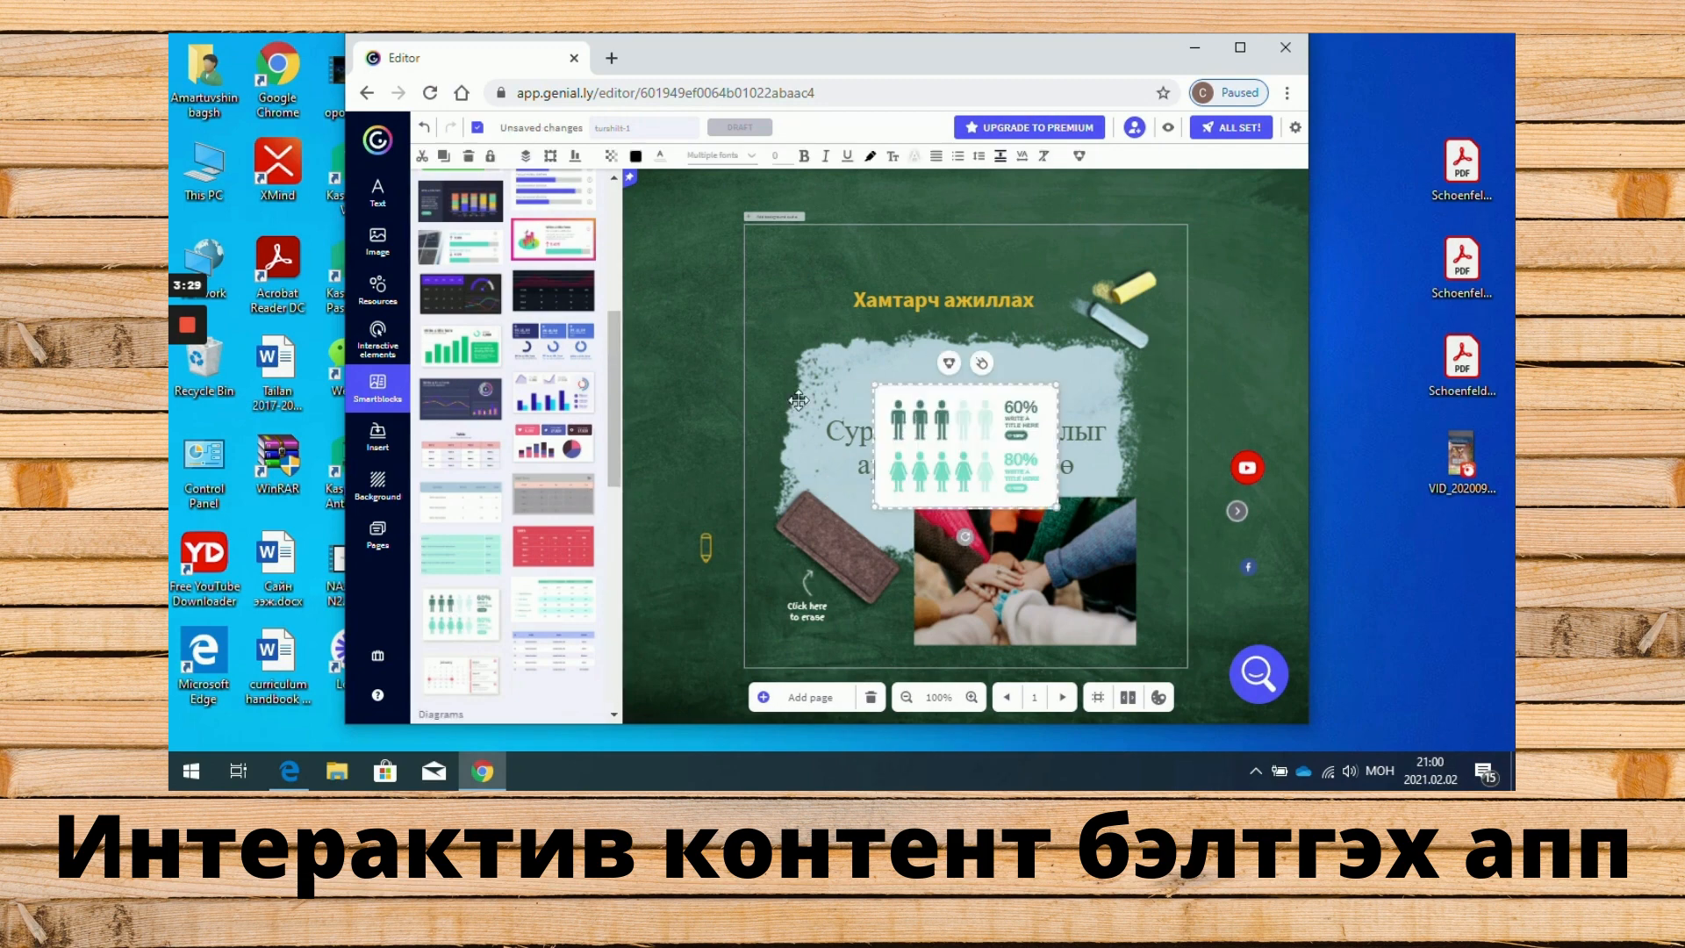
- Move the people infographic to the canvas's upper-left corner and enlarge it to roughly one and a half times its size
{"action": "left_click_drag", "start_coordinate": [896, 441], "coordinate": [681, 245]}
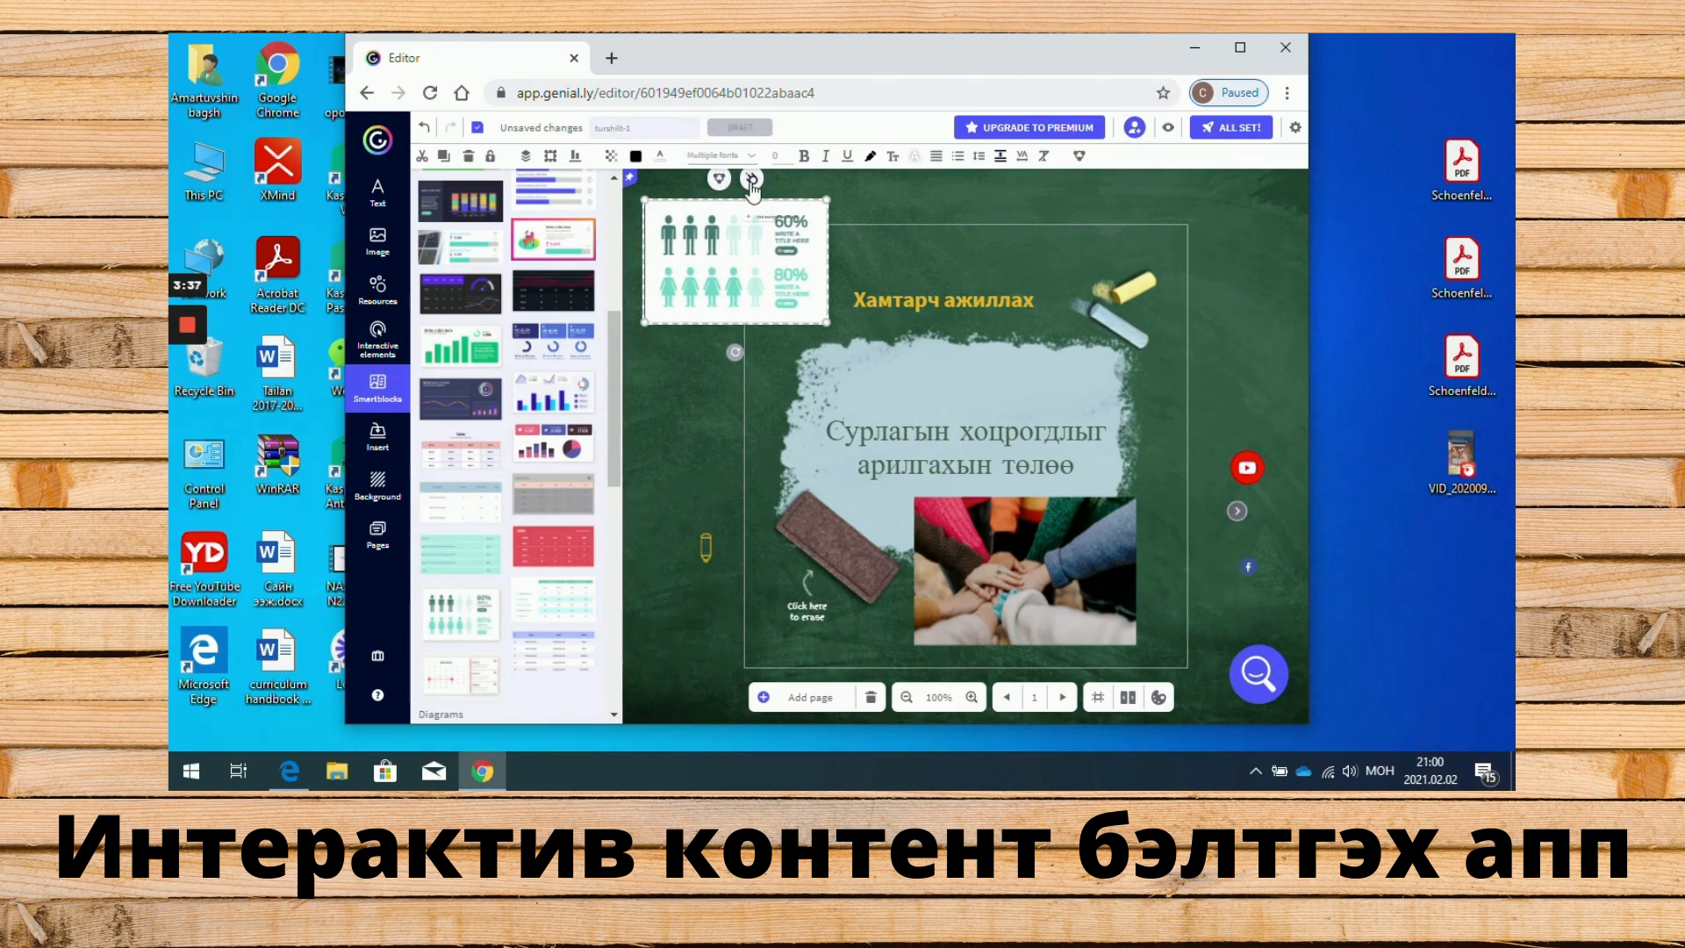
{"action": "left_click", "coordinate": [751, 179]}
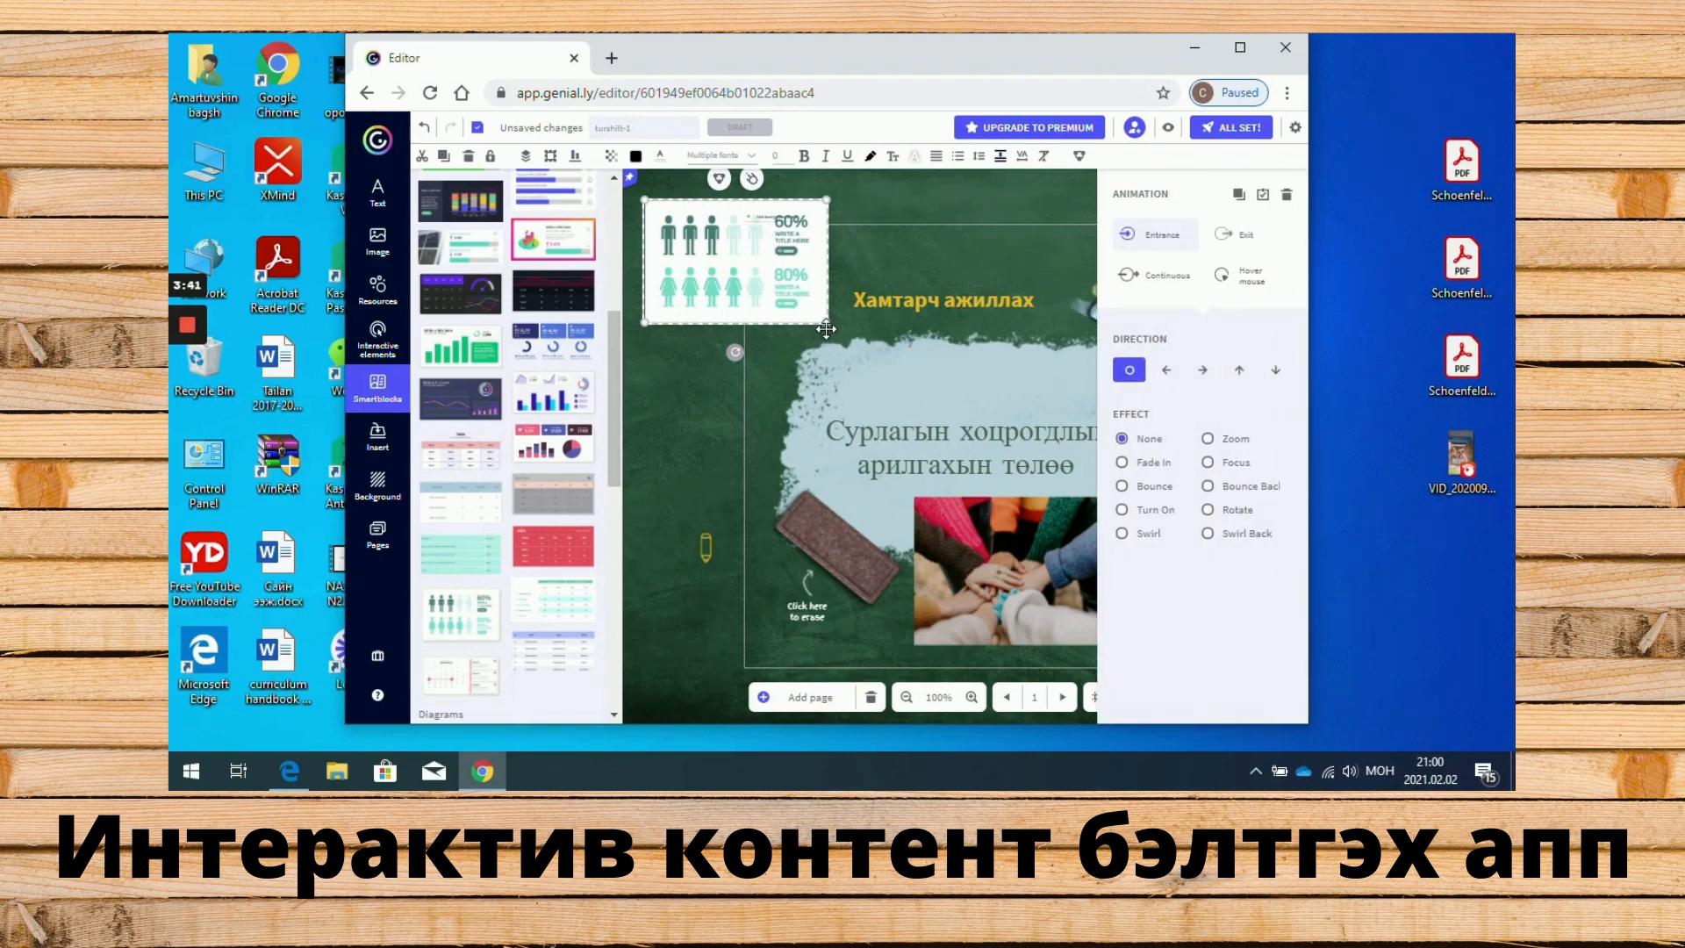
{"action": "left_click_drag", "start_coordinate": [825, 329], "coordinate": [947, 403]}
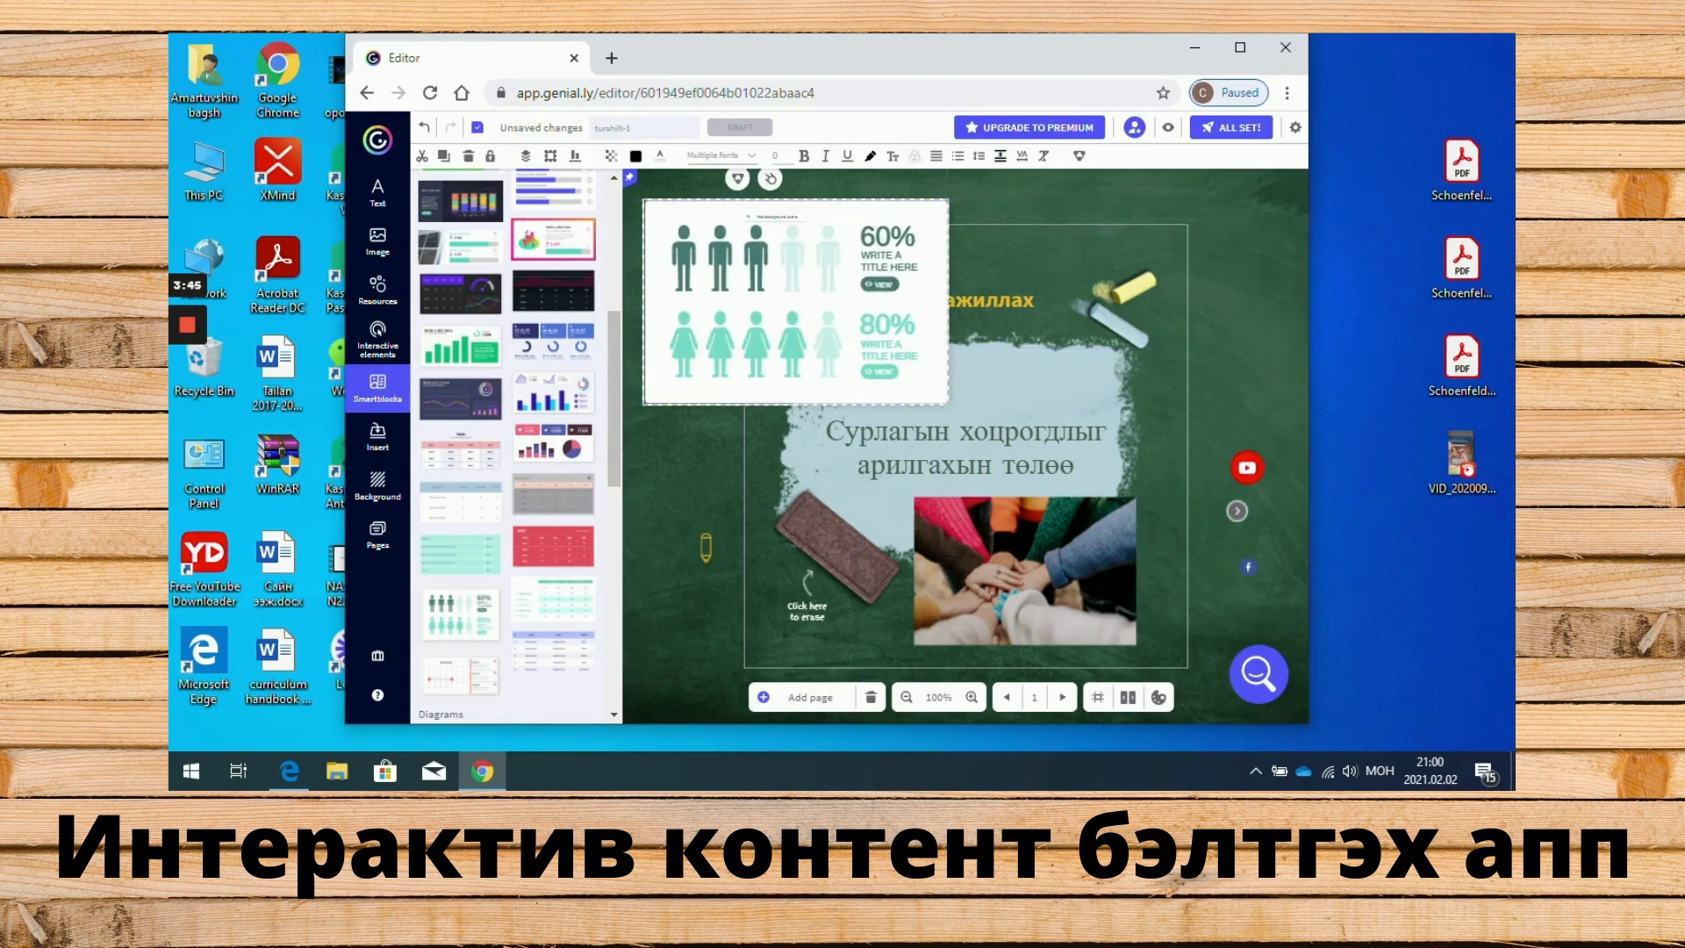
- Change the percentage beside the infographic's row of male figures to 20%
{"action": "double_click", "coordinate": [879, 238]}
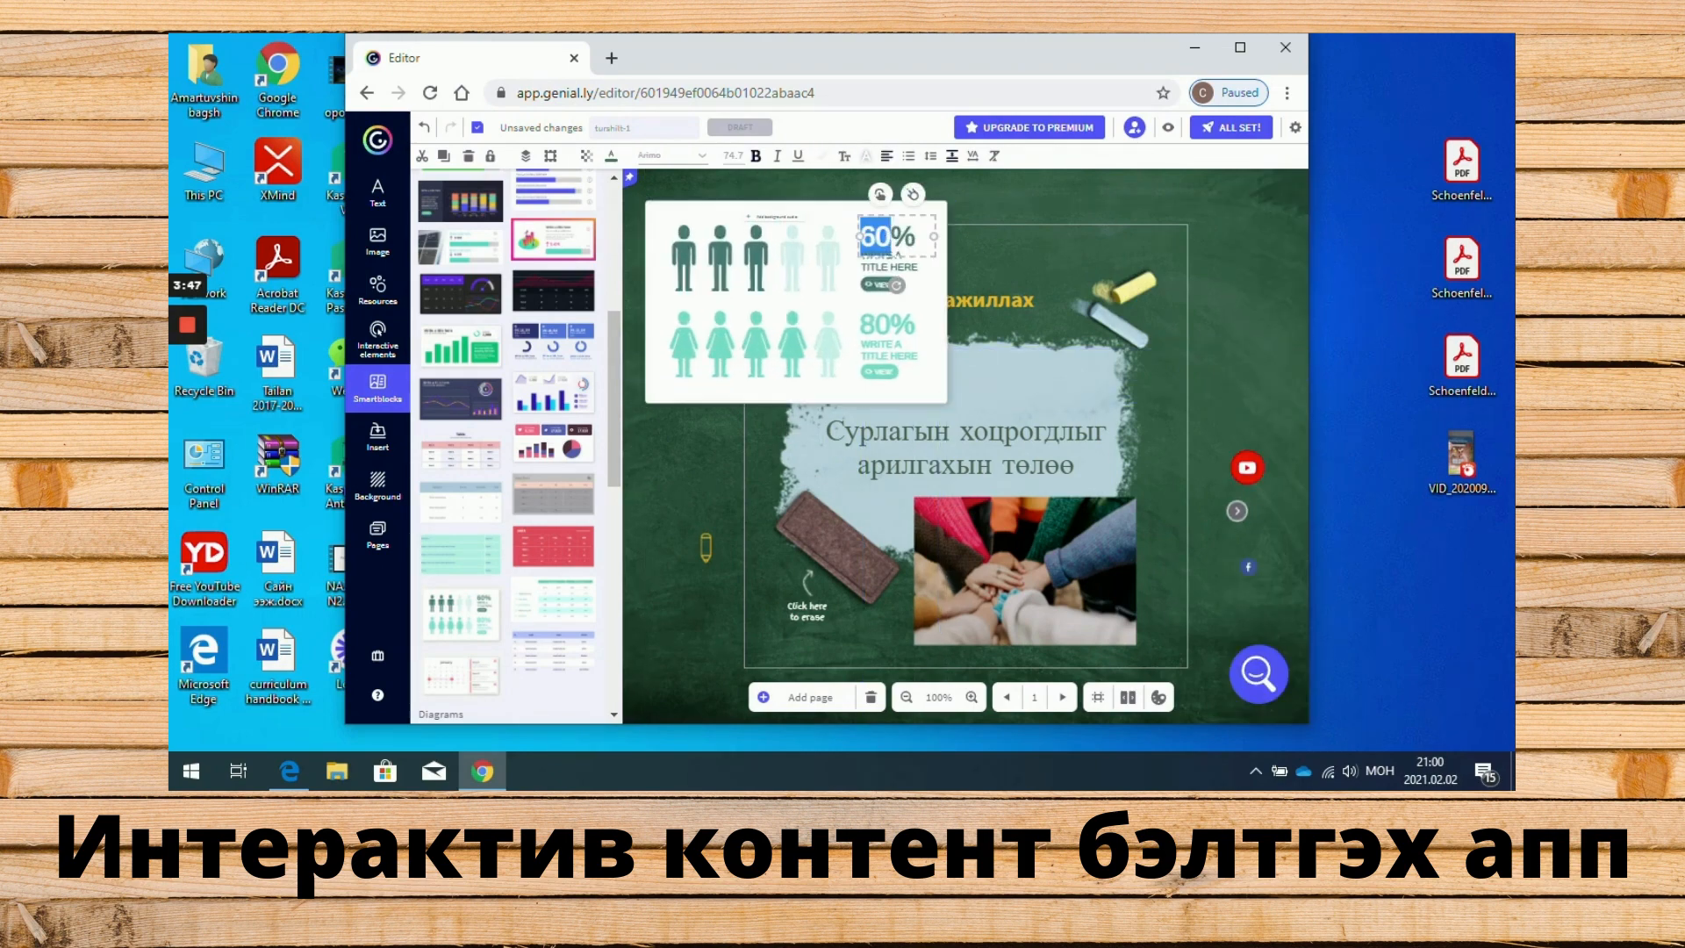
{"action": "type", "text": "-?%"}
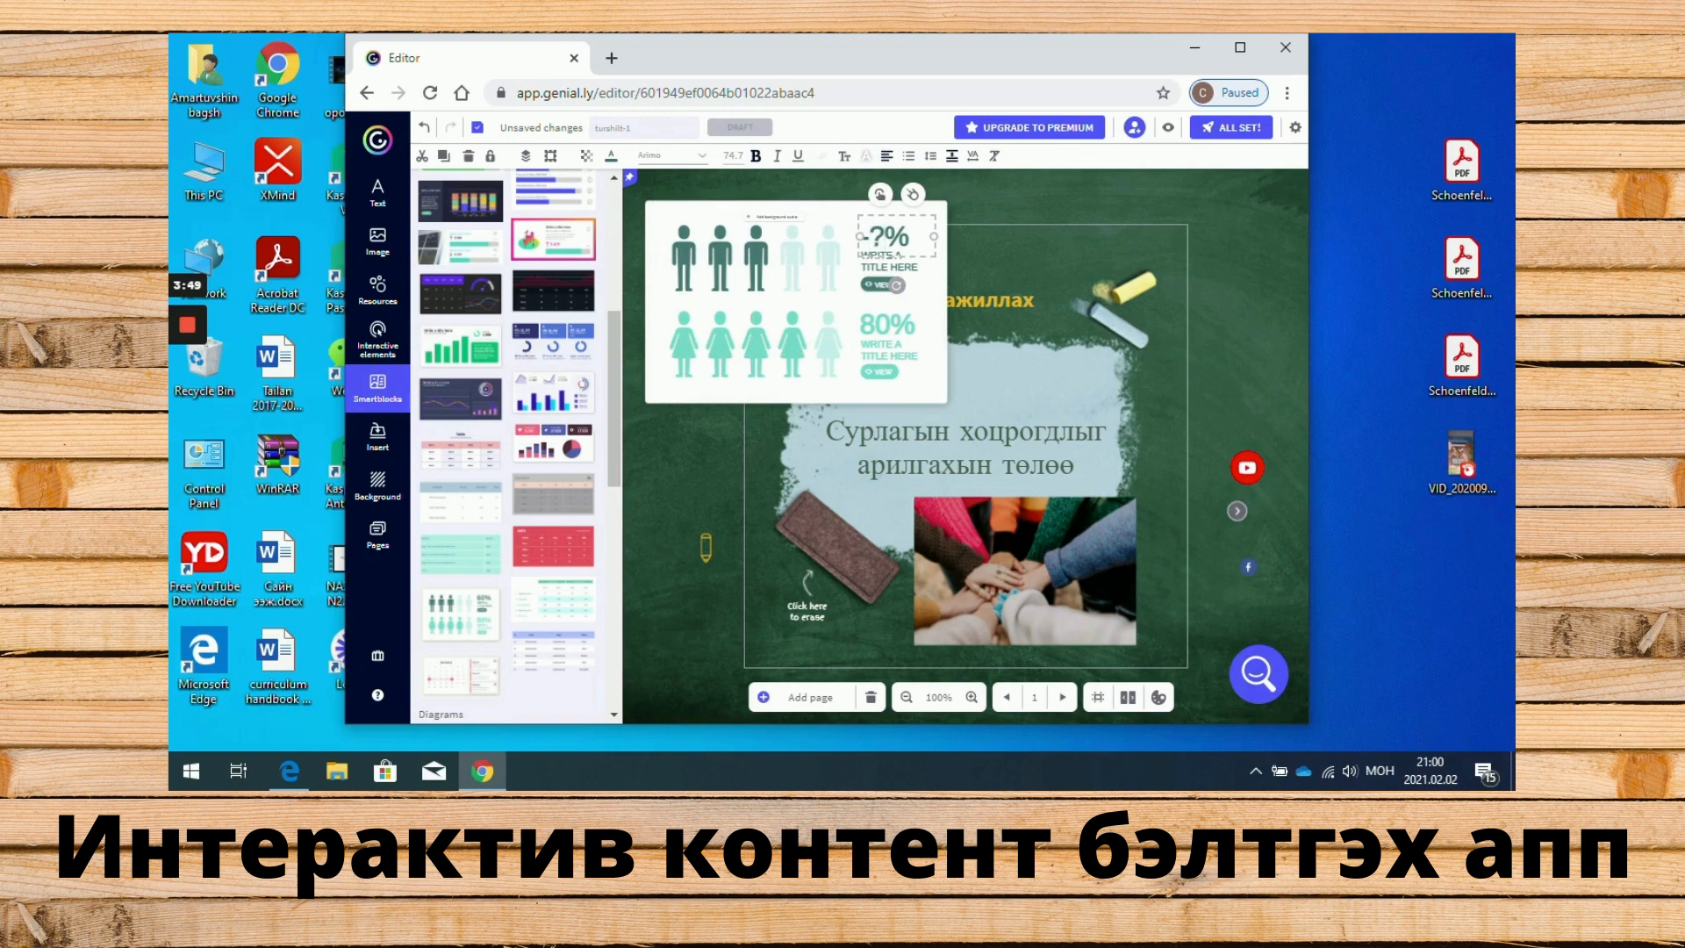
{"action": "key", "text": "BackSpace"}
{"action": "key", "text": "BackSpace"}
{"action": "type", "text": "20"}
{"action": "left_click", "coordinate": [1267, 263]}
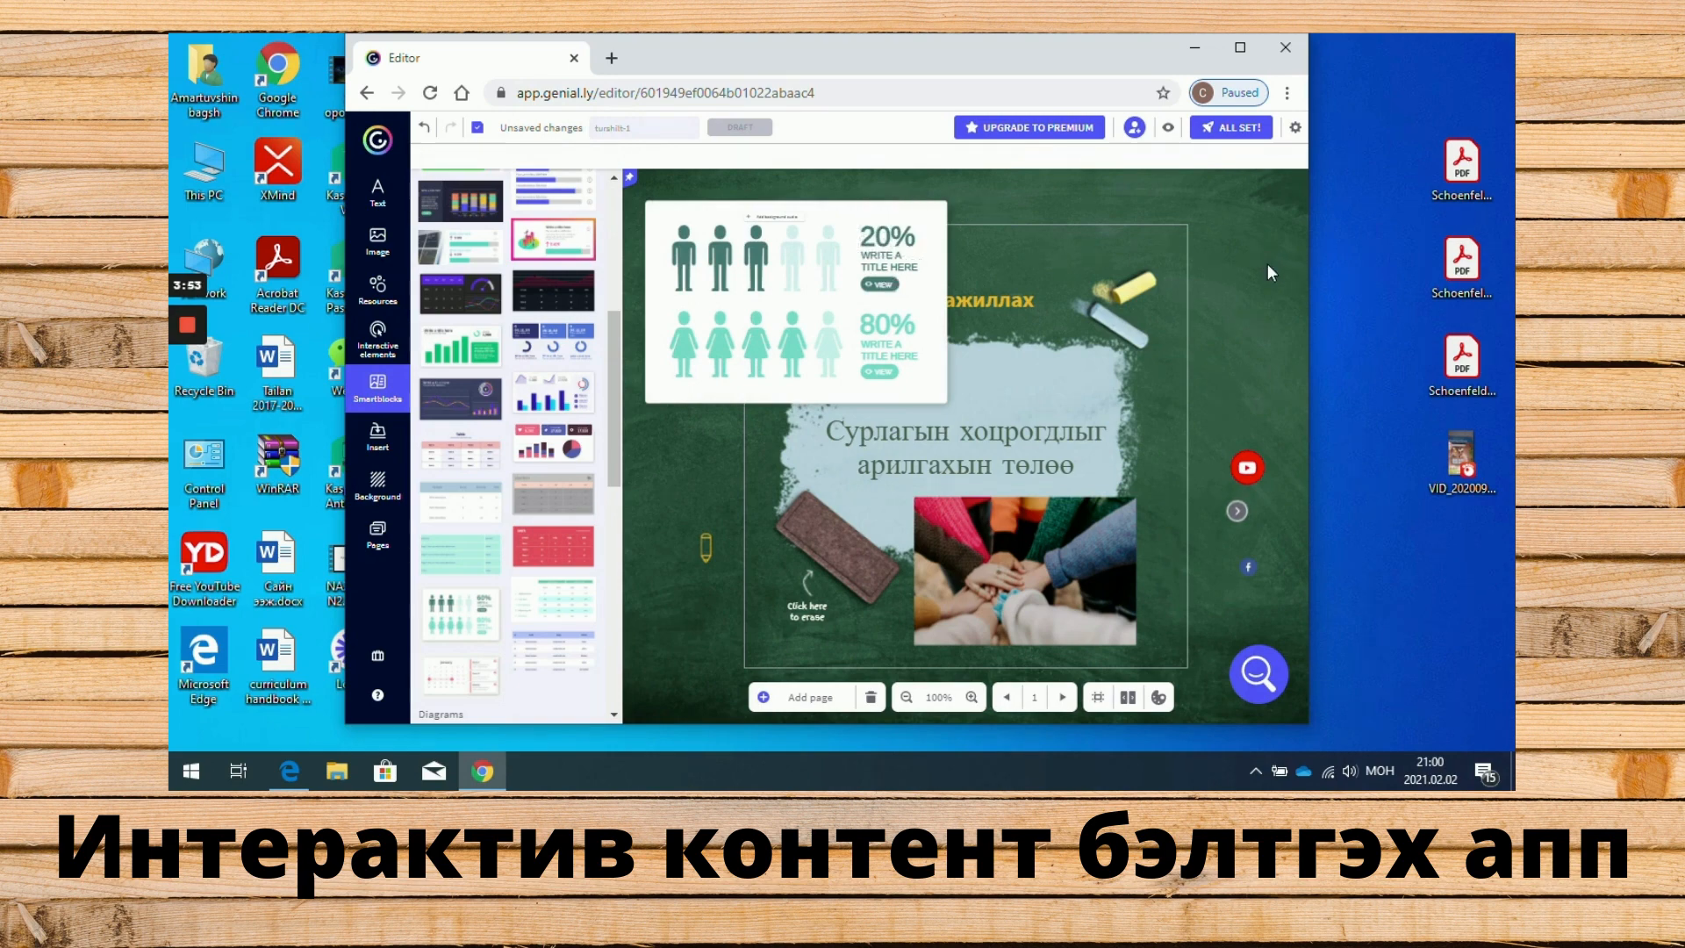
- Change the percentage beside the infographic's row of female figures to 40%
{"action": "left_click", "coordinate": [886, 288]}
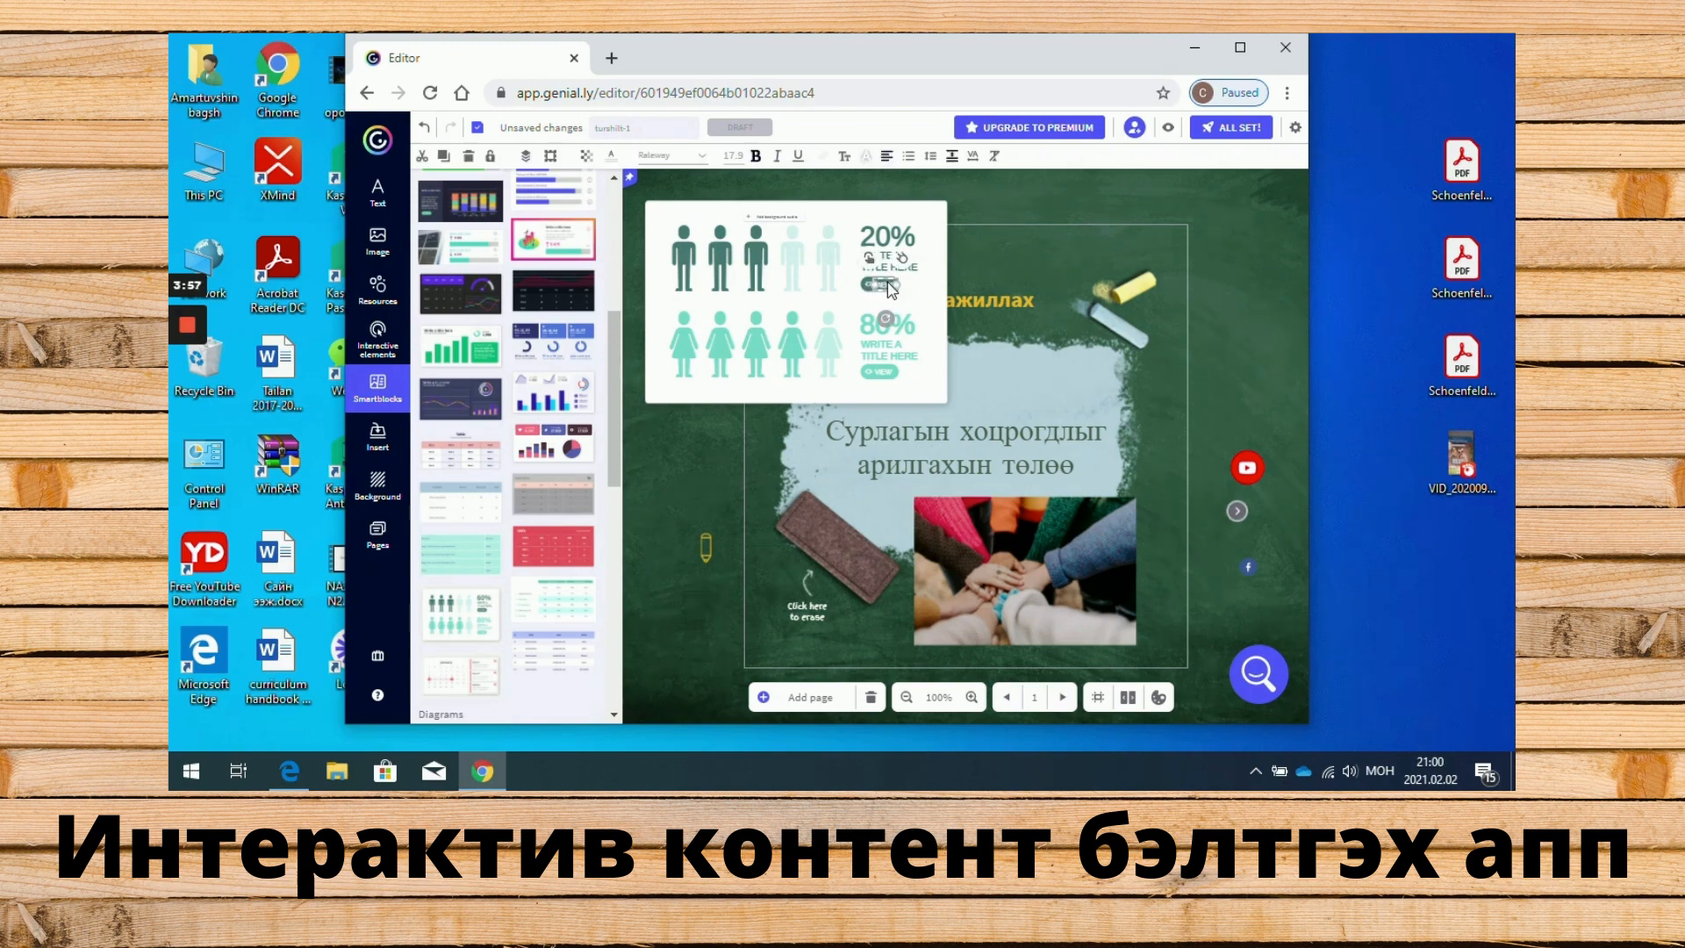
{"action": "left_click", "coordinate": [1189, 193]}
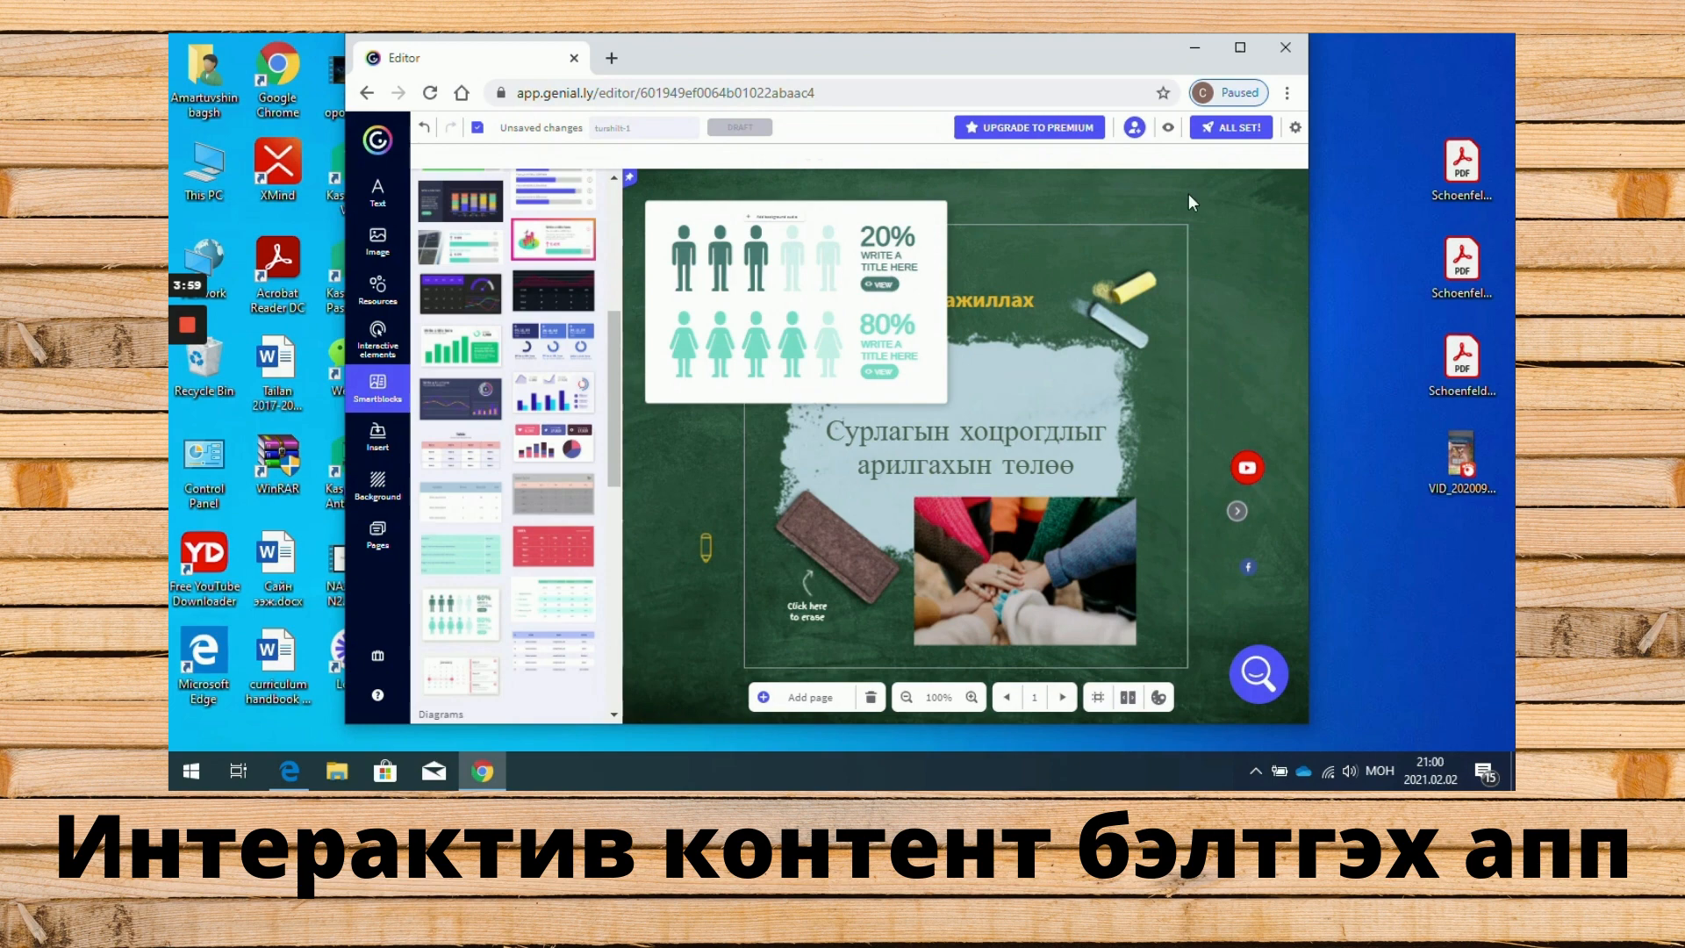
{"action": "left_click", "coordinate": [883, 380]}
{"action": "left_click", "coordinate": [879, 315]}
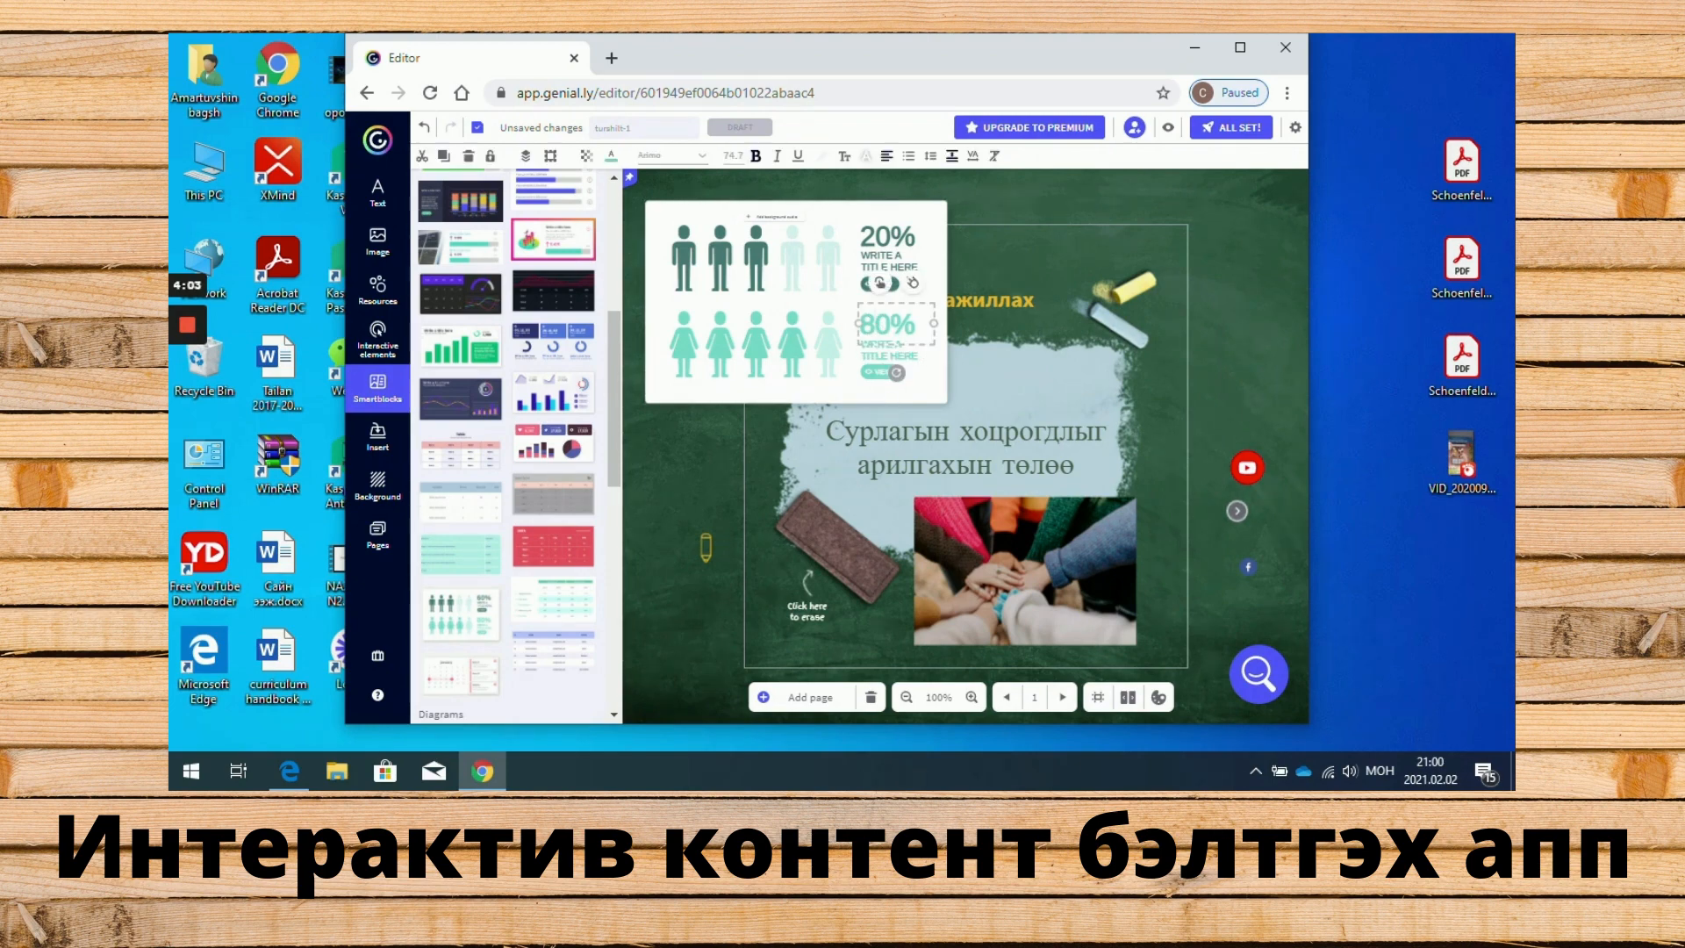
{"action": "key", "text": "BackSpace"}
{"action": "type", "text": "1"}
{"action": "type", "text": "4"}
{"action": "left_click", "coordinate": [822, 237]}
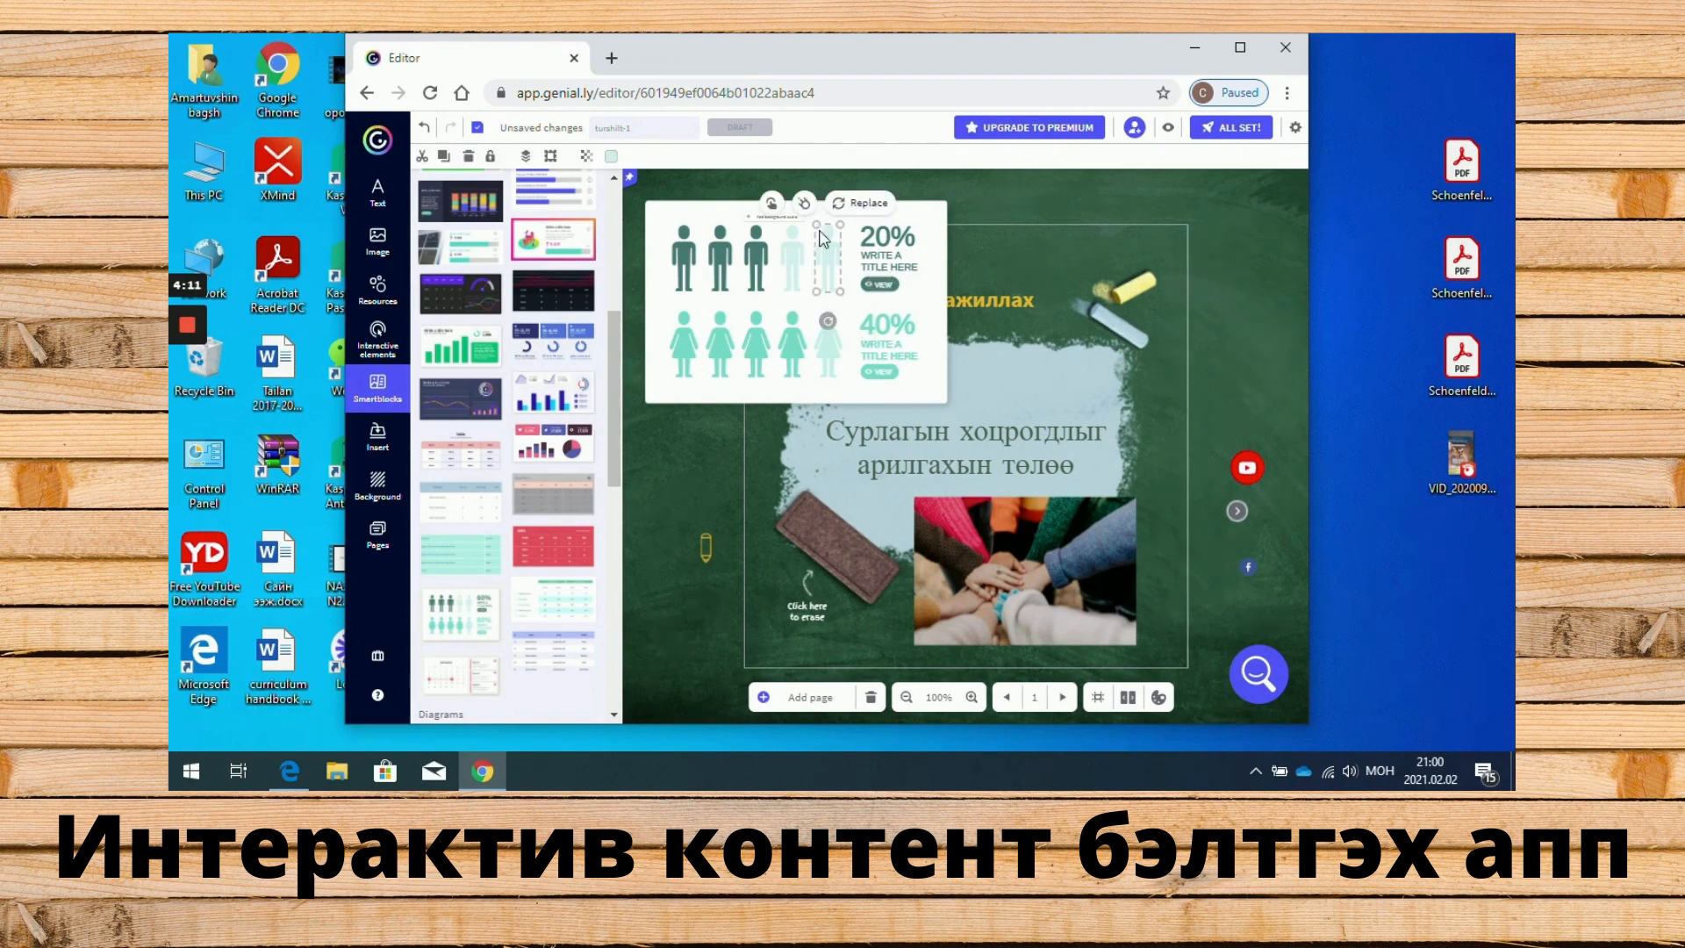
- Look at the animation options for the infographic's white background panel, shift the panel down and move it back behind the figures
{"action": "left_click", "coordinate": [937, 224]}
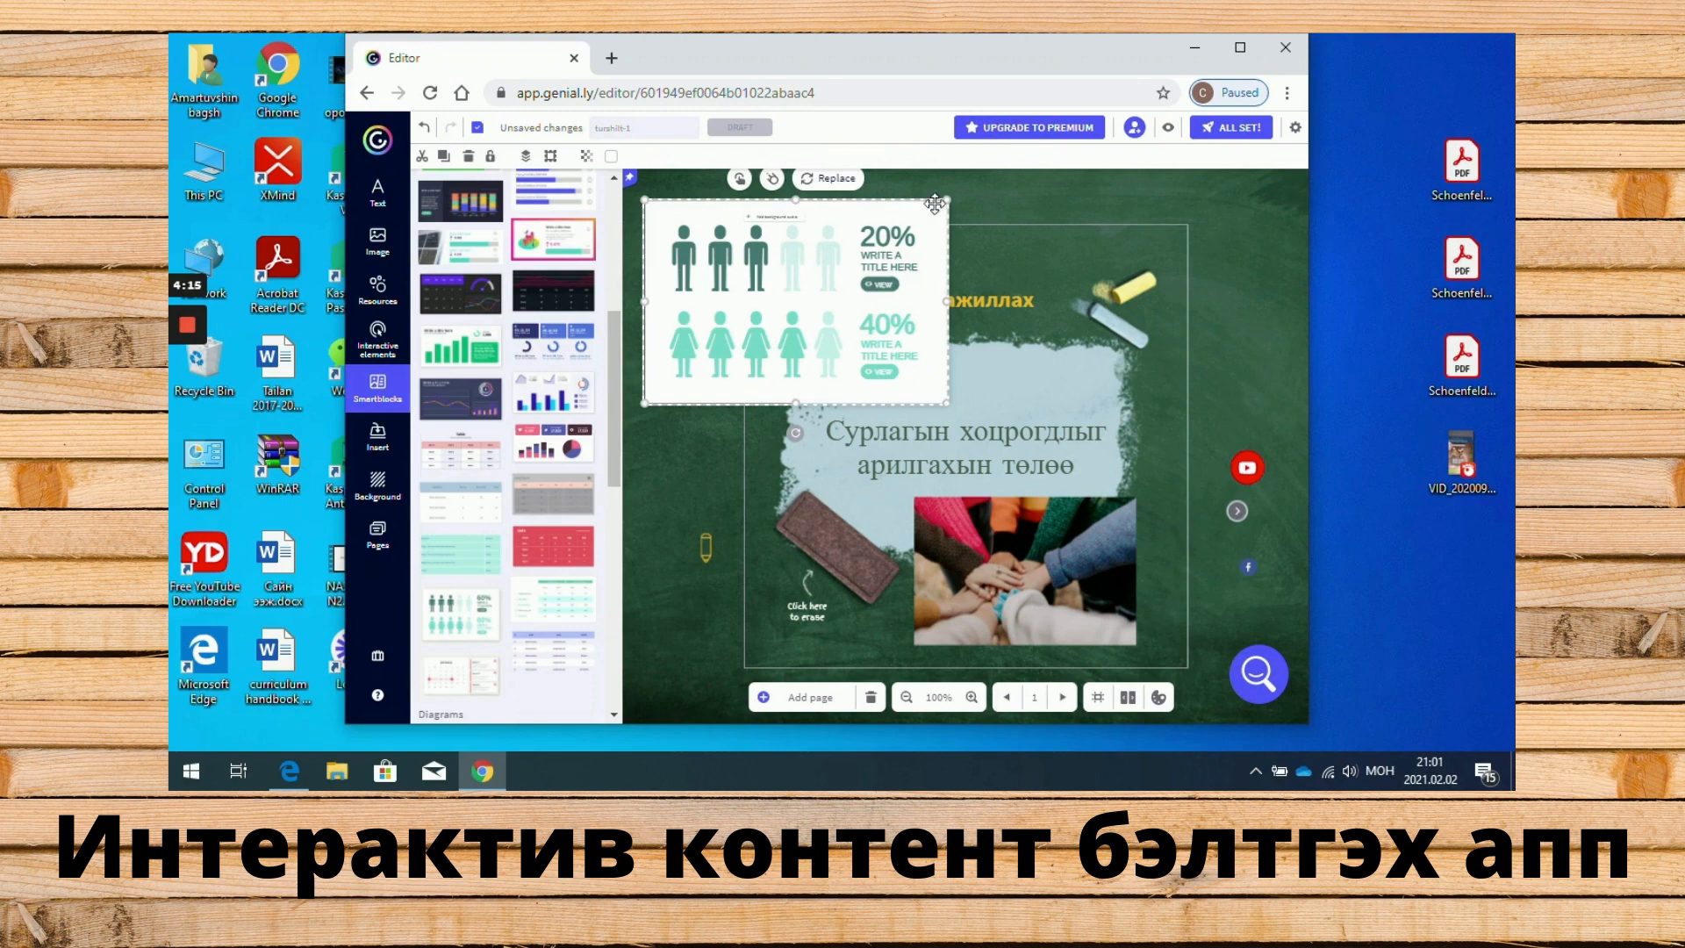
{"action": "left_click", "coordinate": [772, 179]}
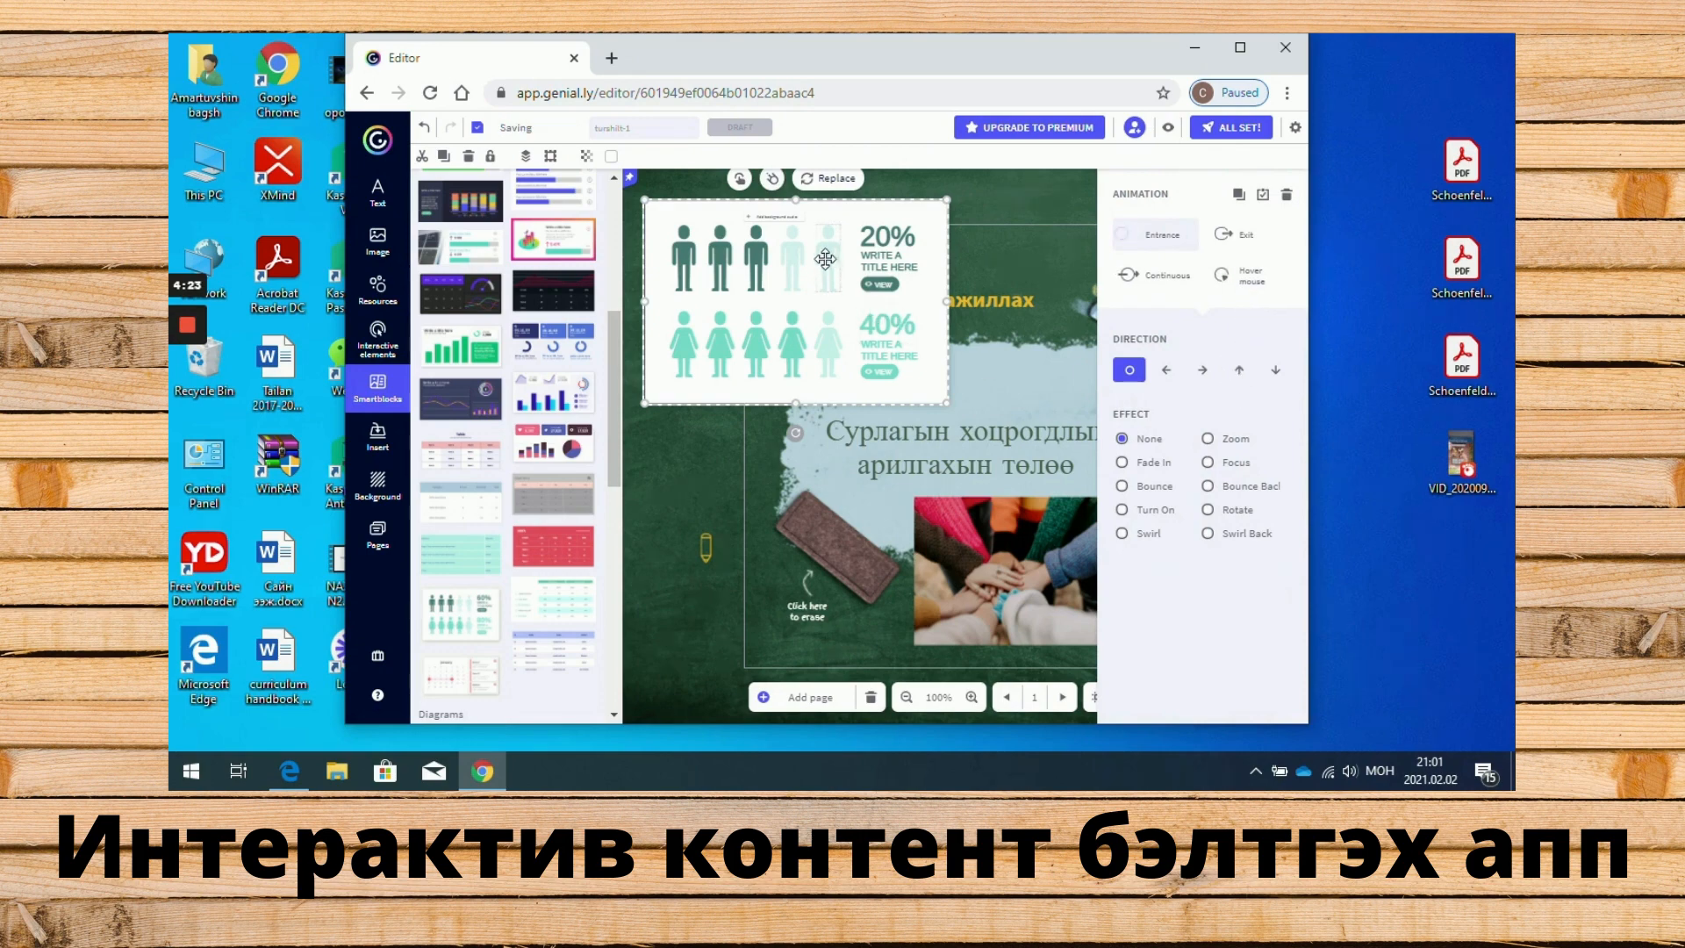
{"action": "left_click_drag", "start_coordinate": [851, 211], "coordinate": [853, 237]}
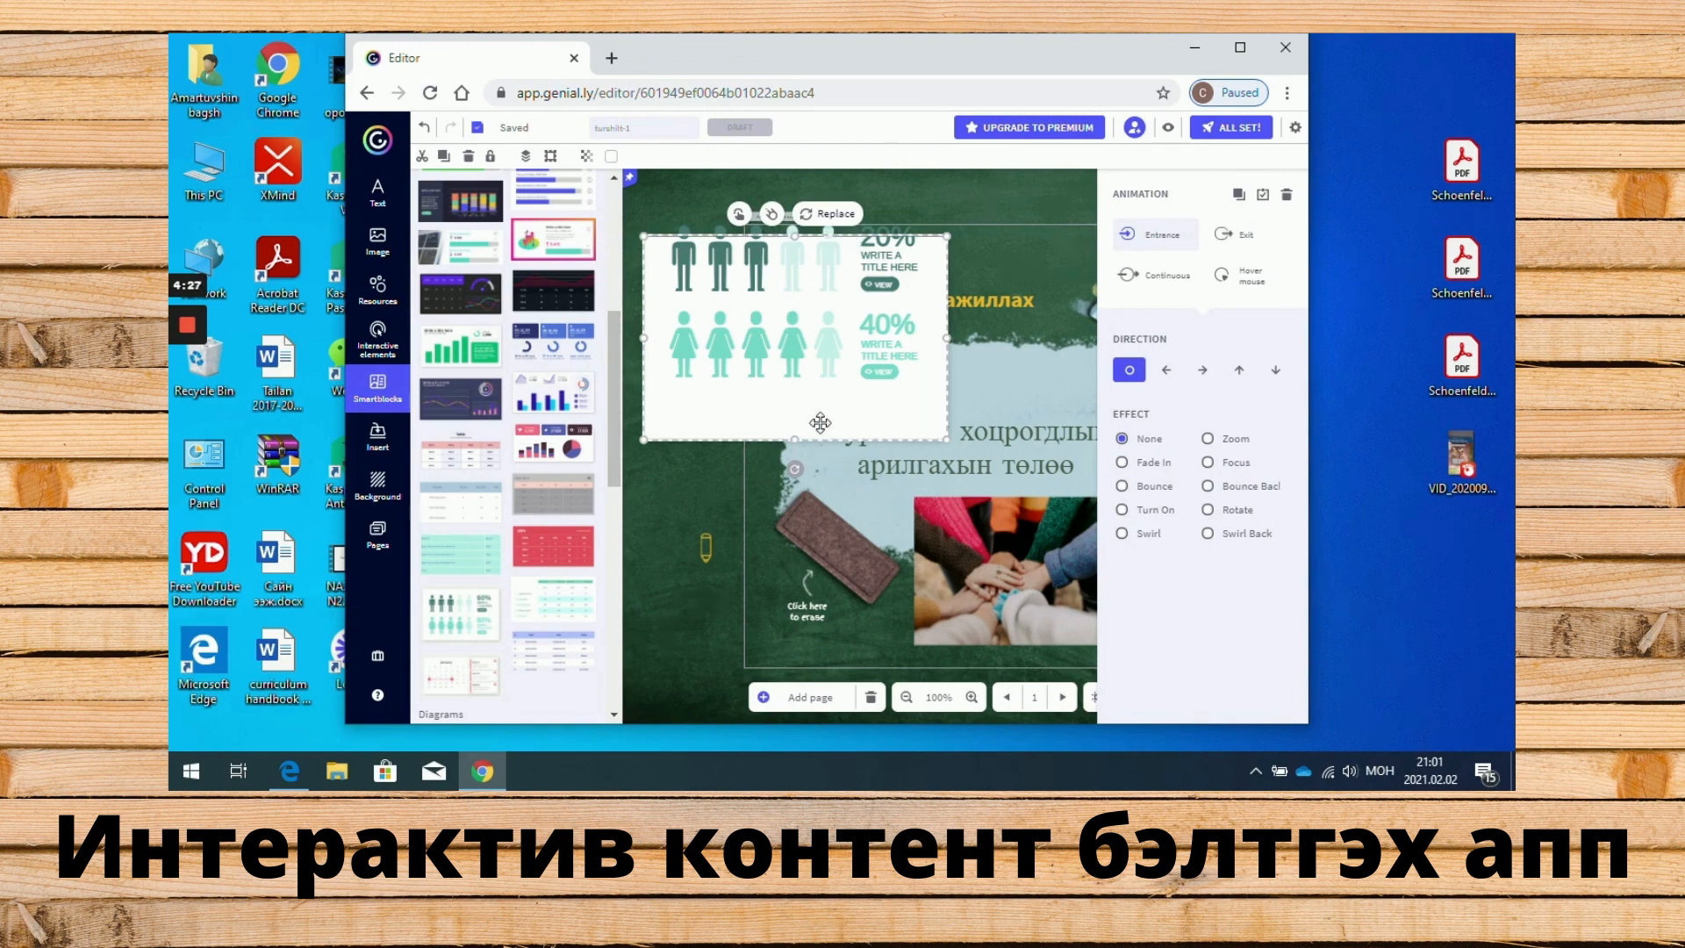
{"action": "left_click_drag", "start_coordinate": [821, 421], "coordinate": [820, 384]}
{"action": "left_click", "coordinate": [1032, 193]}
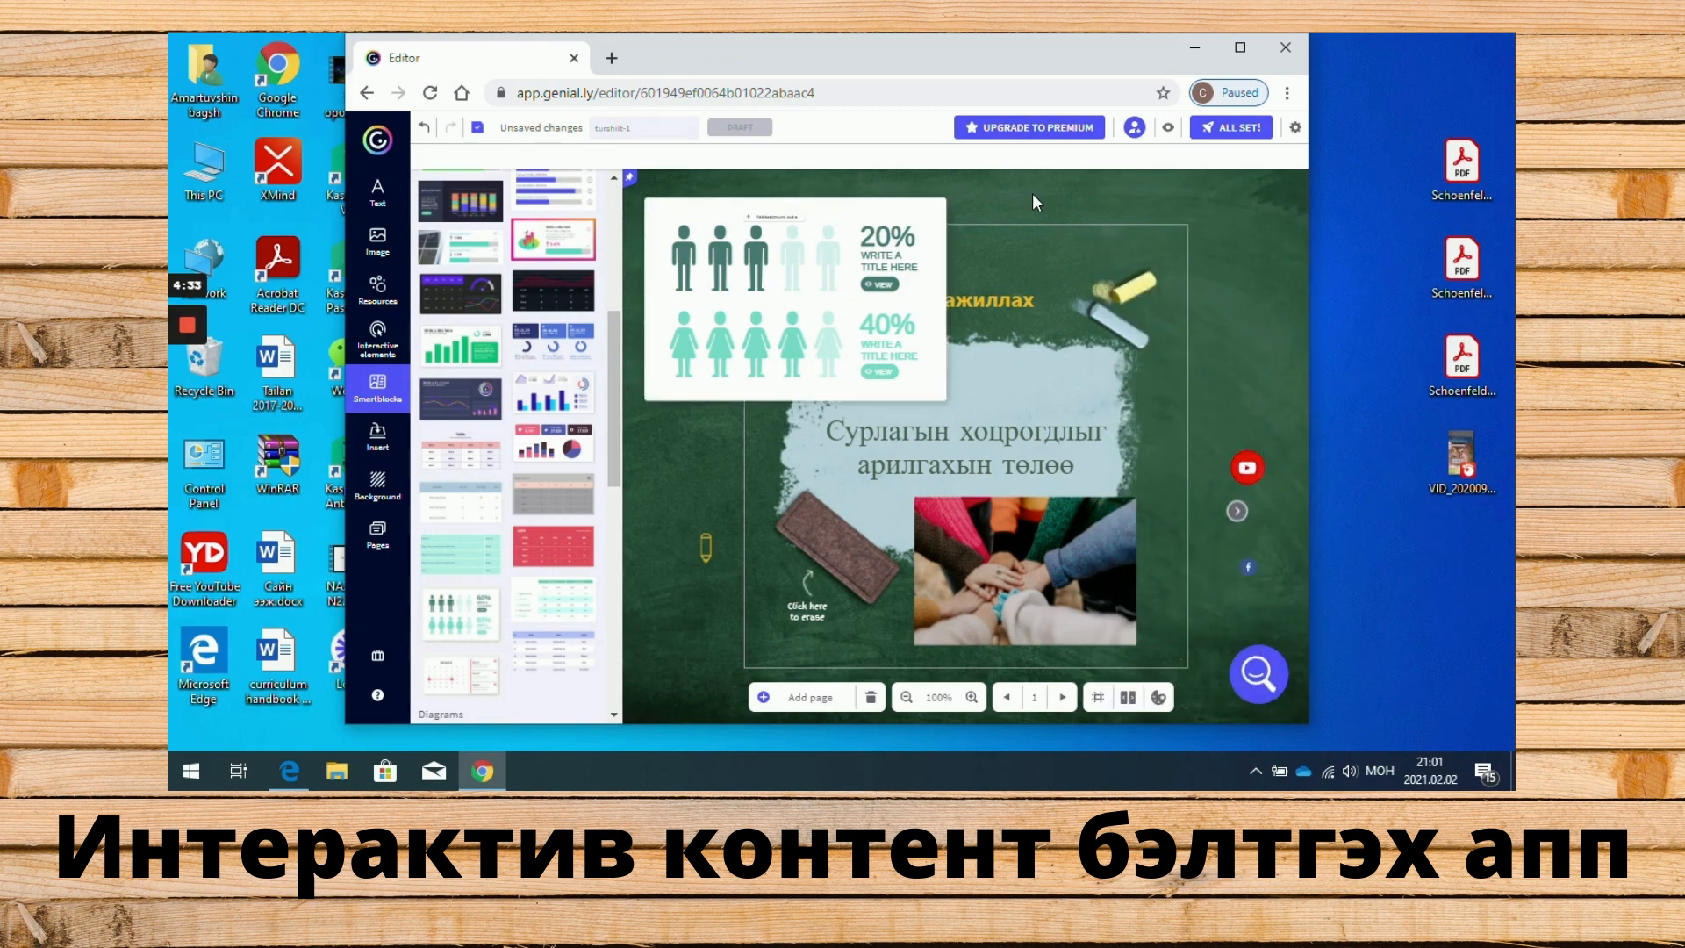
- Recolour the third male figure light green and delete the infographic's white background panel
{"action": "left_click", "coordinate": [752, 262]}
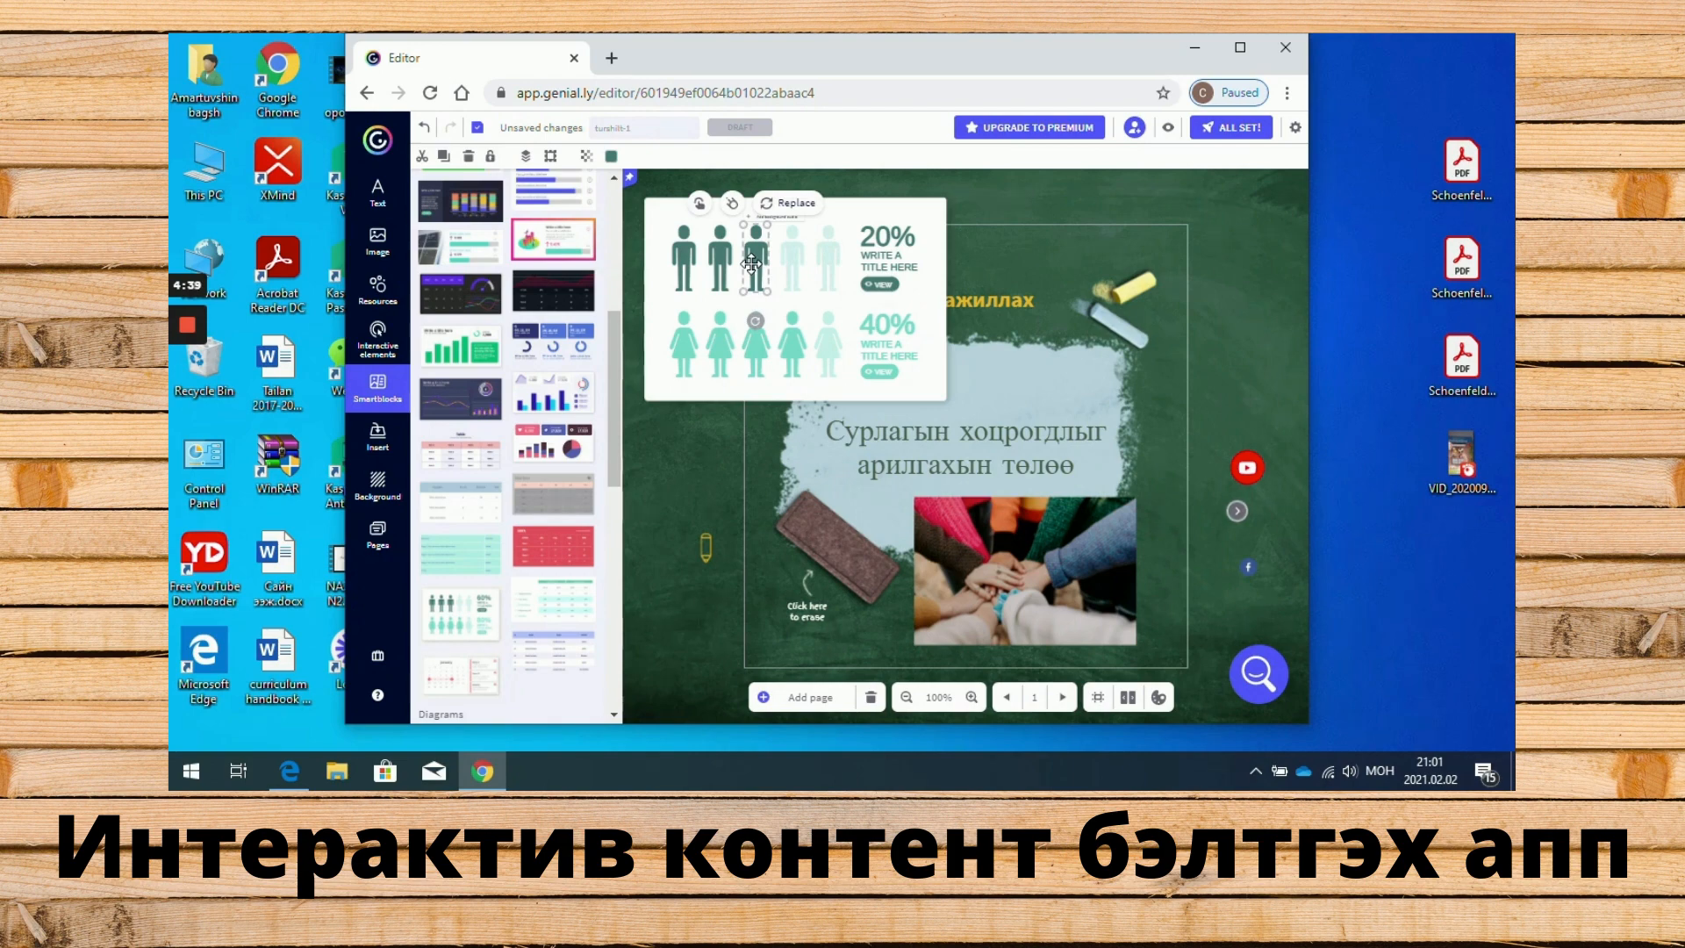
{"action": "left_click", "coordinate": [614, 157]}
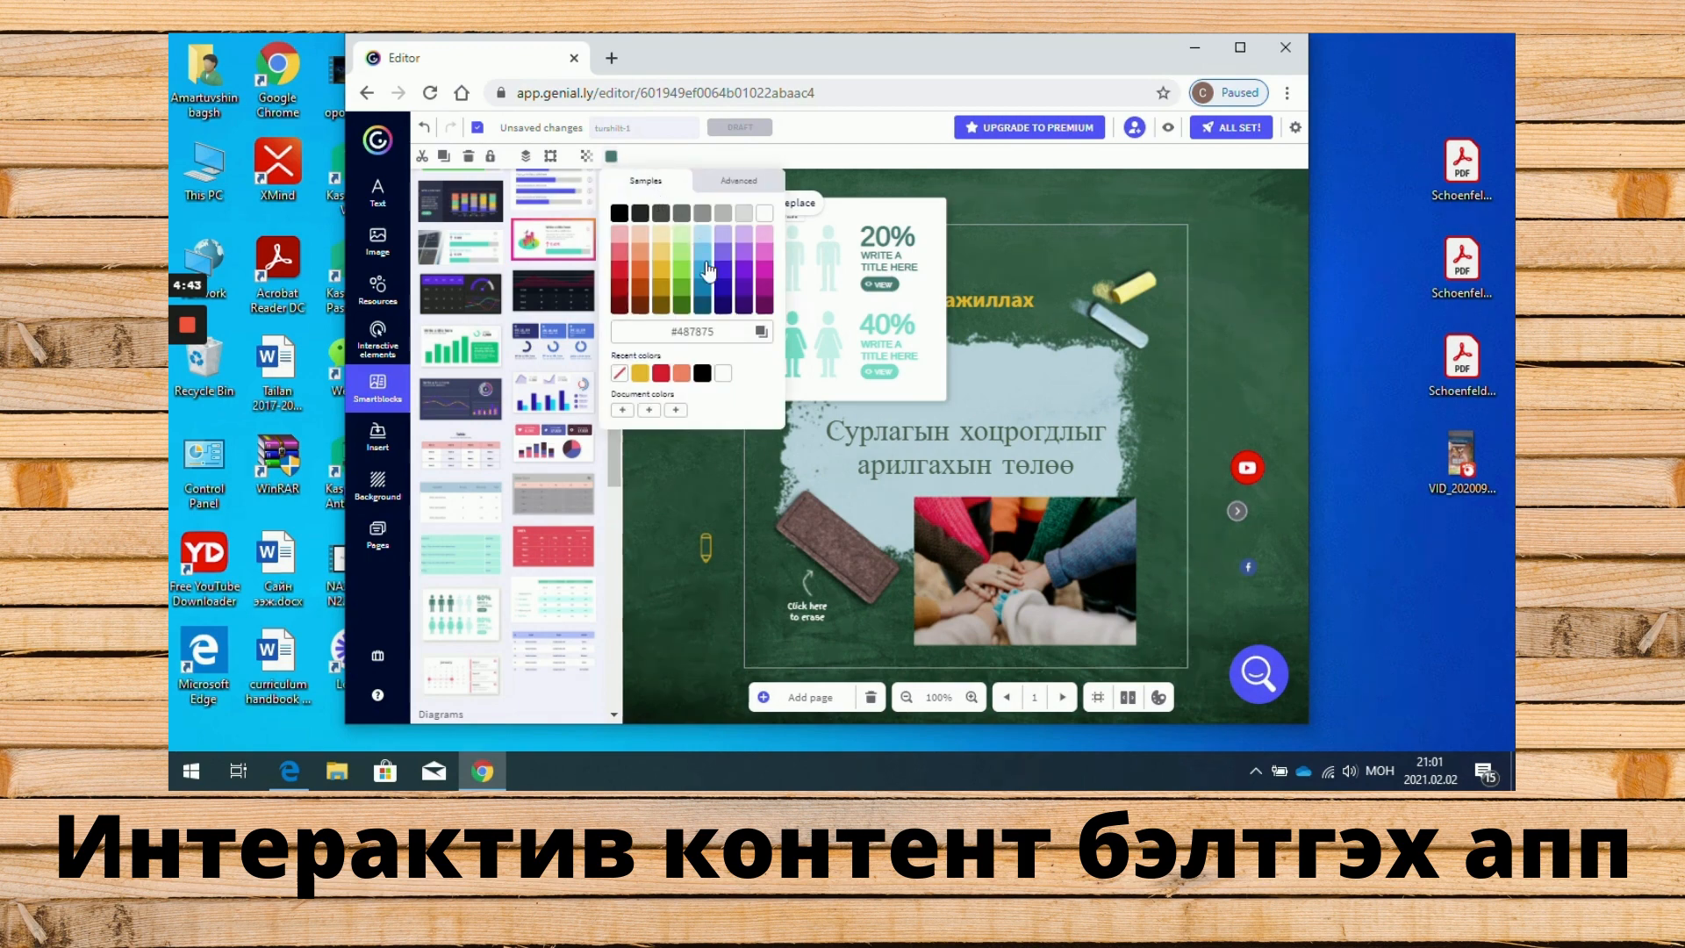
{"action": "left_click", "coordinate": [830, 258]}
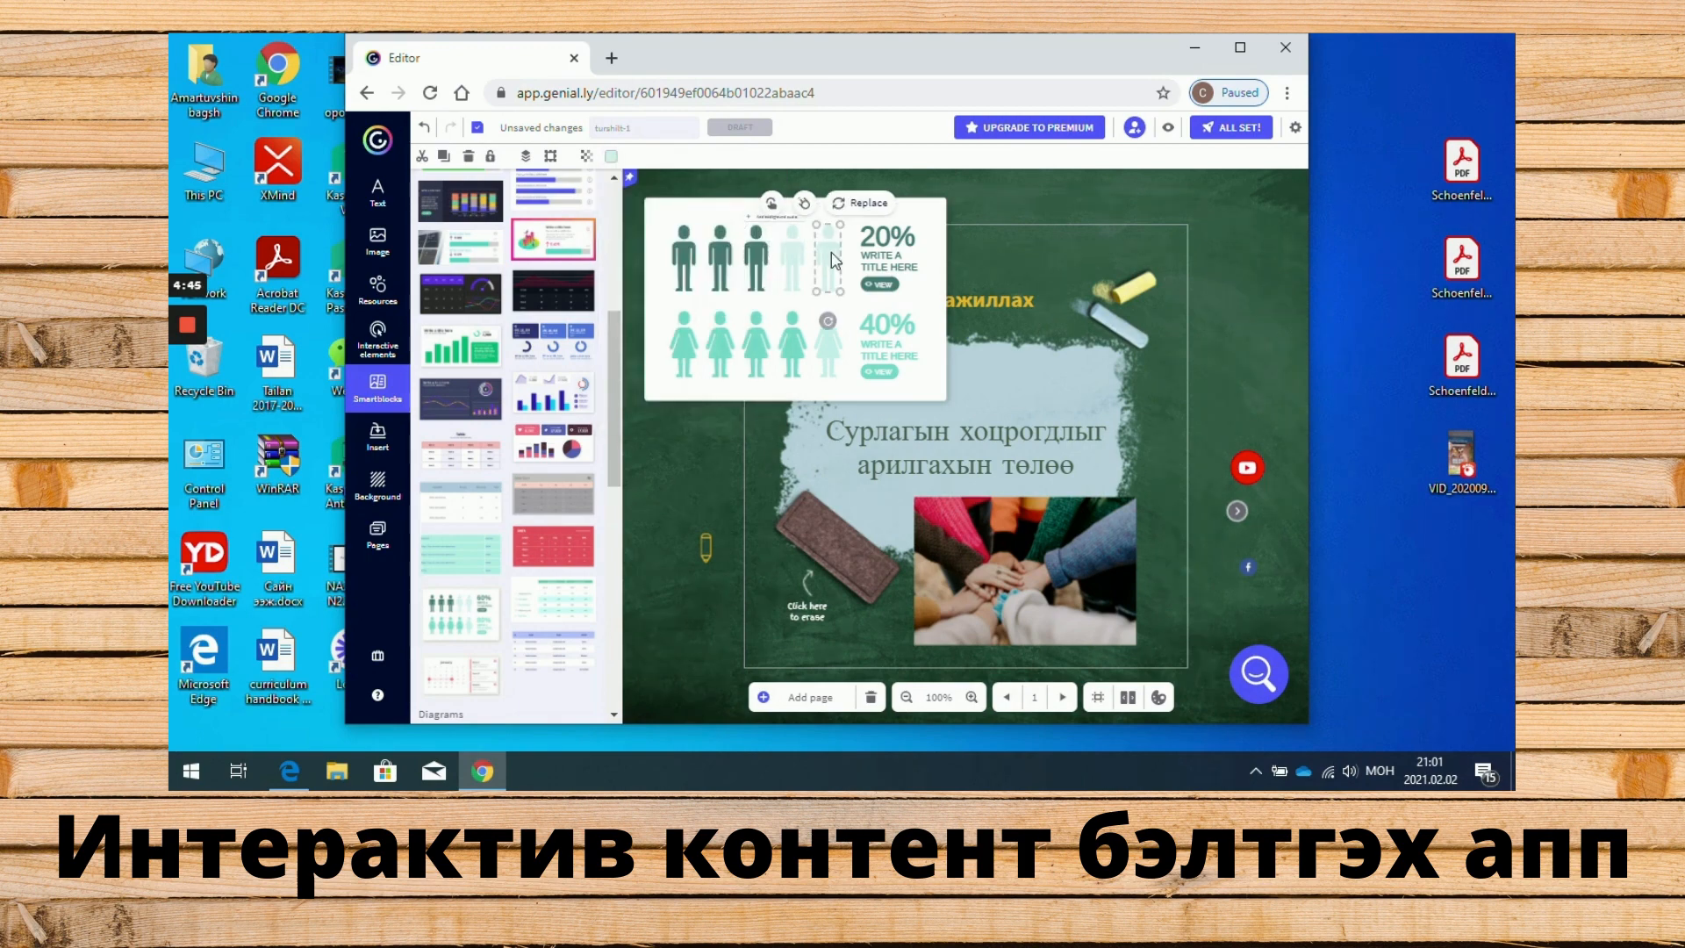
{"action": "left_click", "coordinate": [758, 259]}
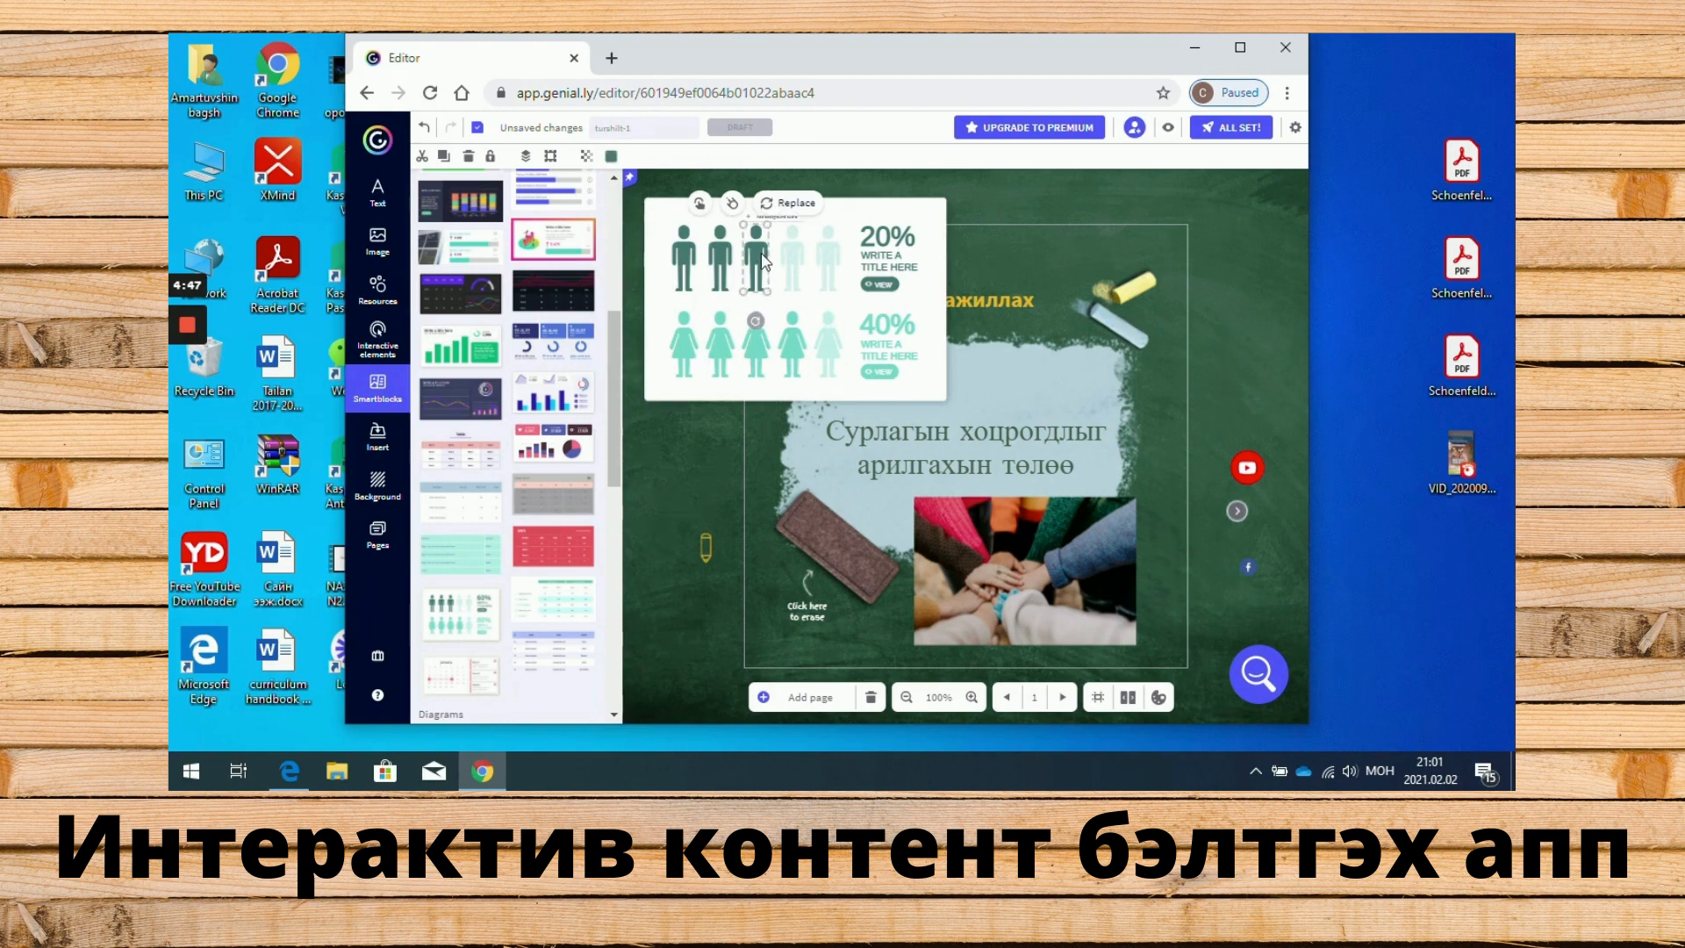
{"action": "left_click", "coordinate": [611, 157]}
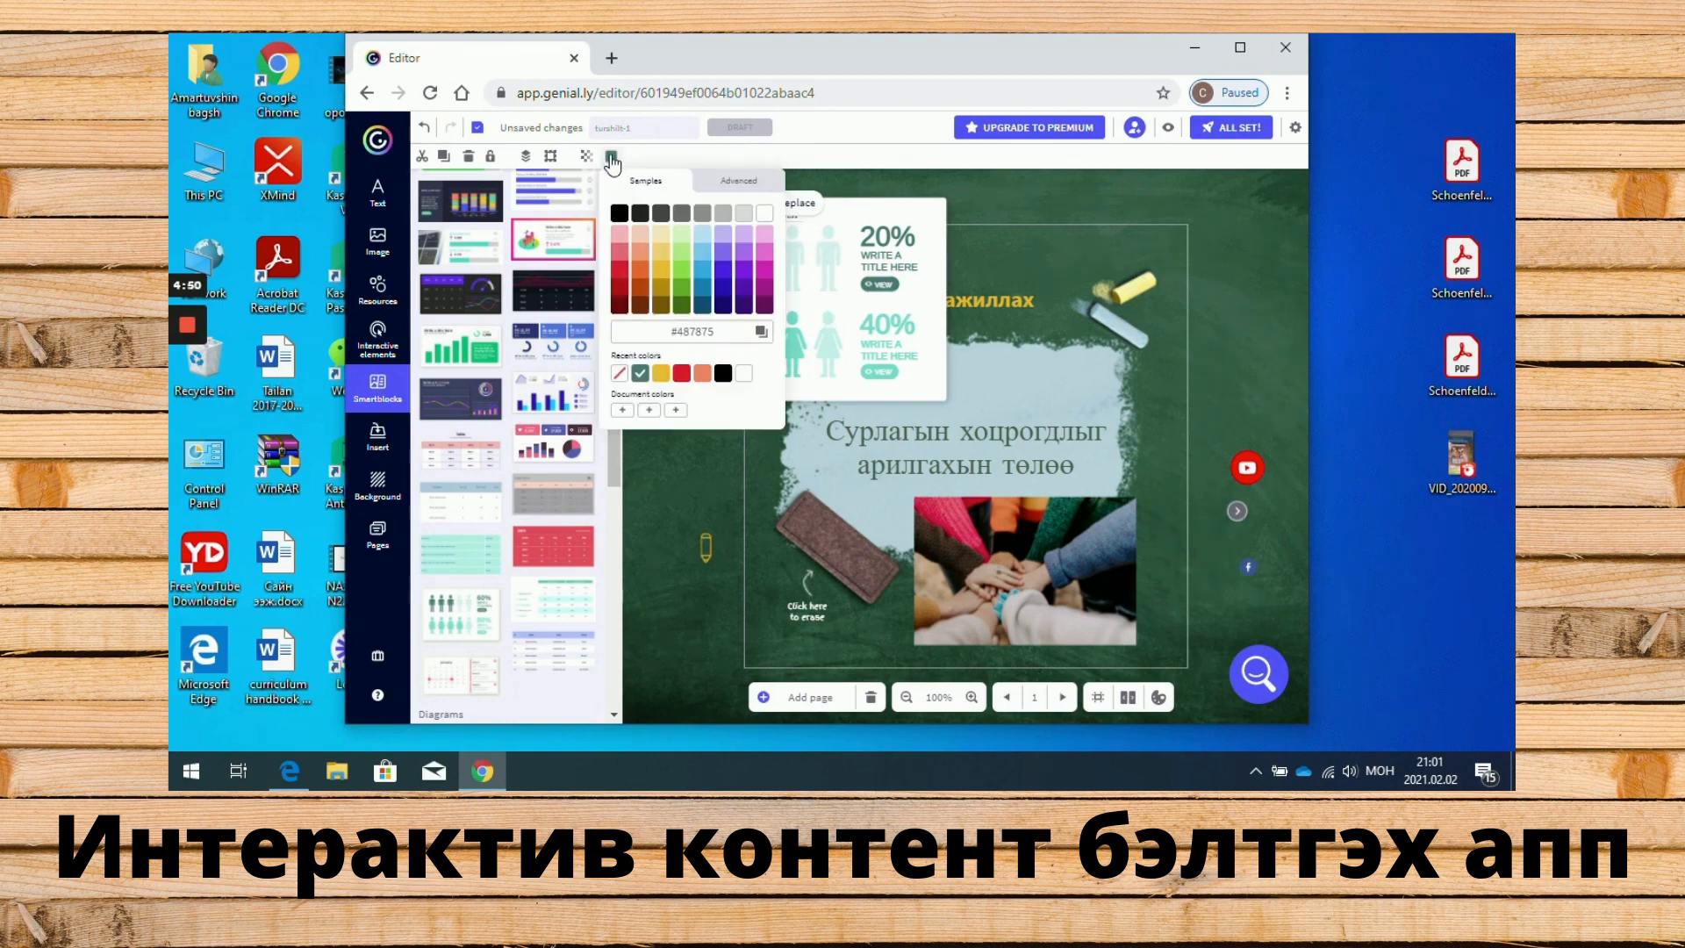
{"action": "left_click", "coordinate": [681, 233]}
{"action": "left_click", "coordinate": [1029, 201]}
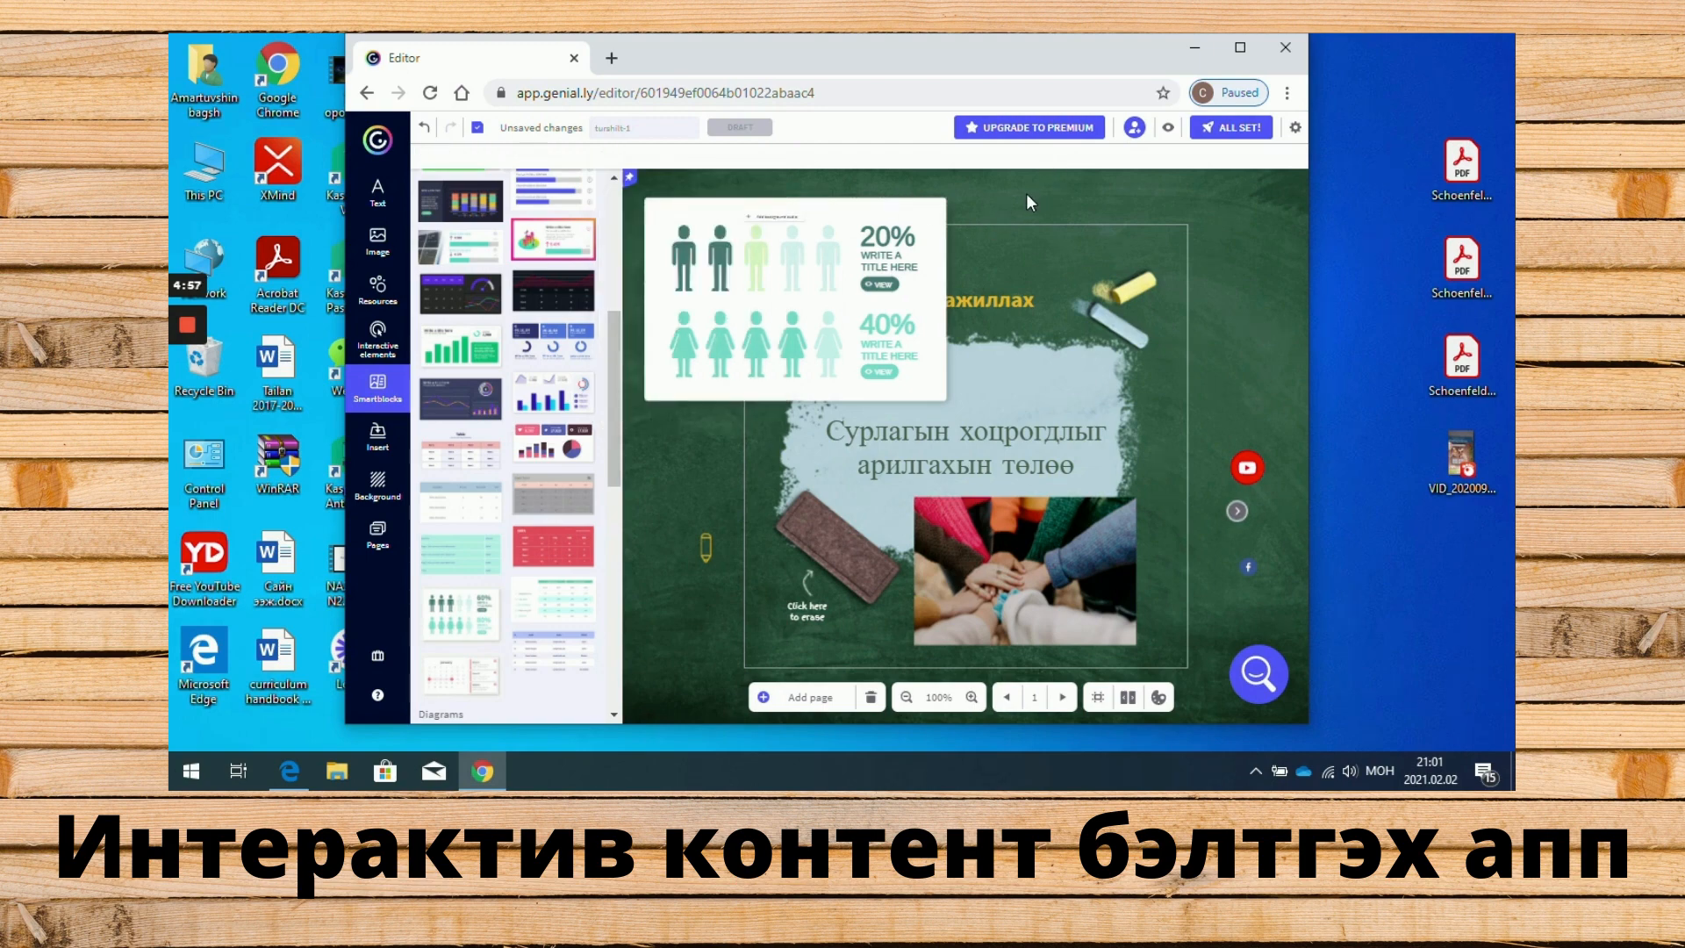
{"action": "left_click", "coordinate": [817, 204]}
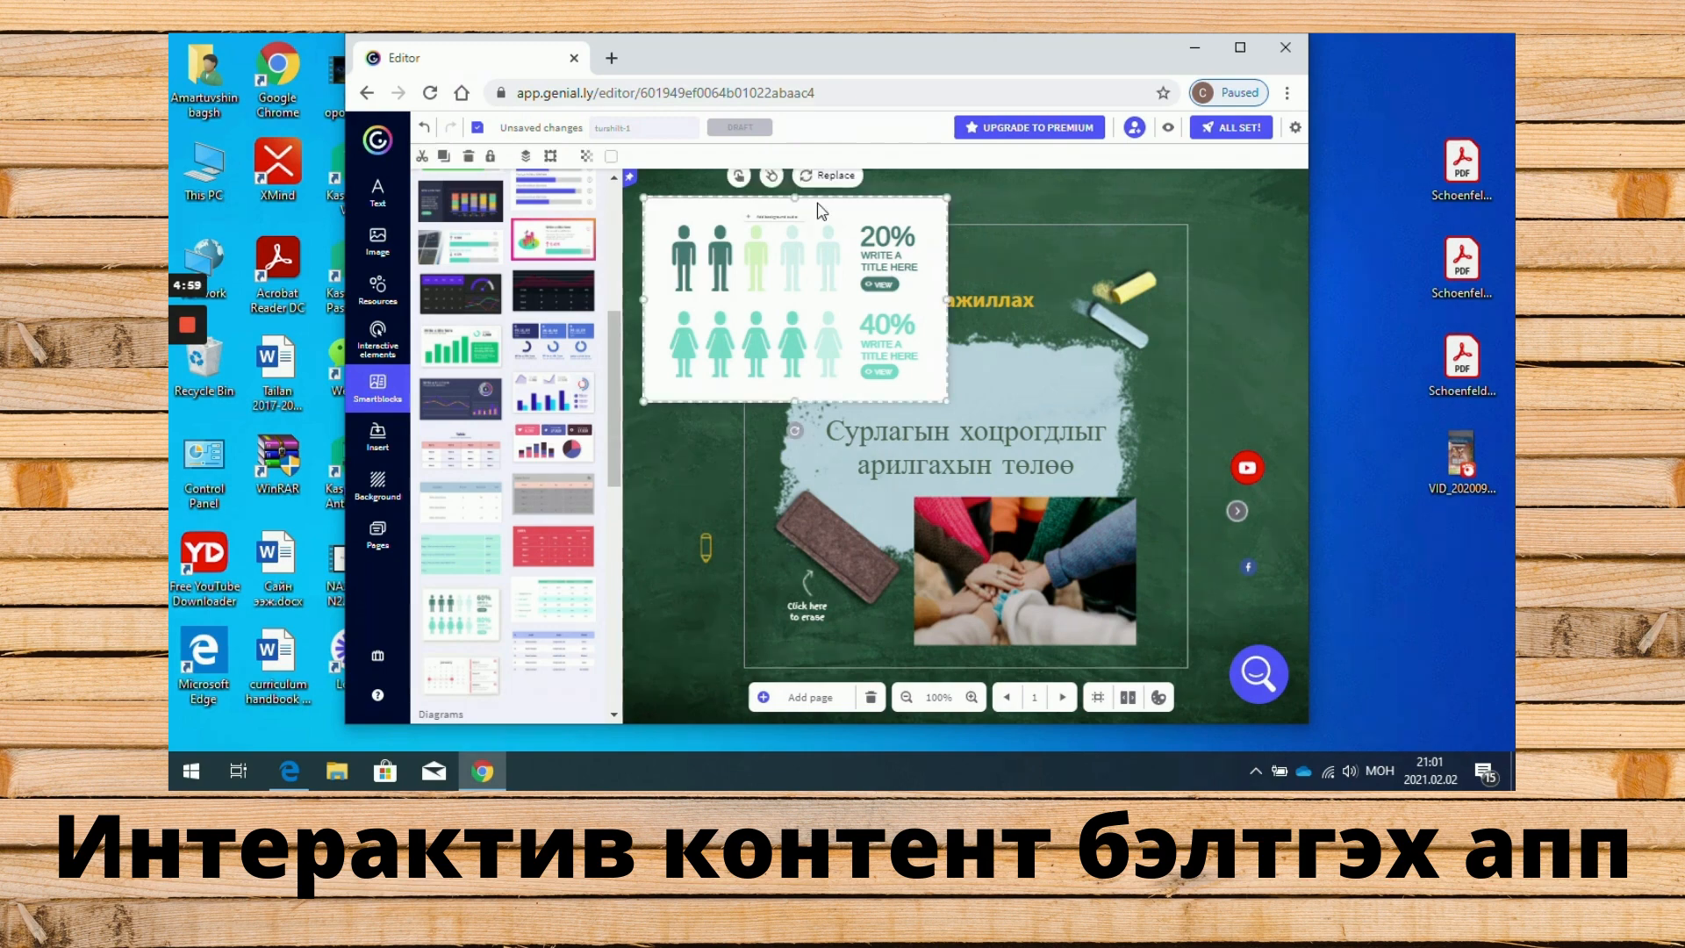
{"action": "key", "text": "Delete"}
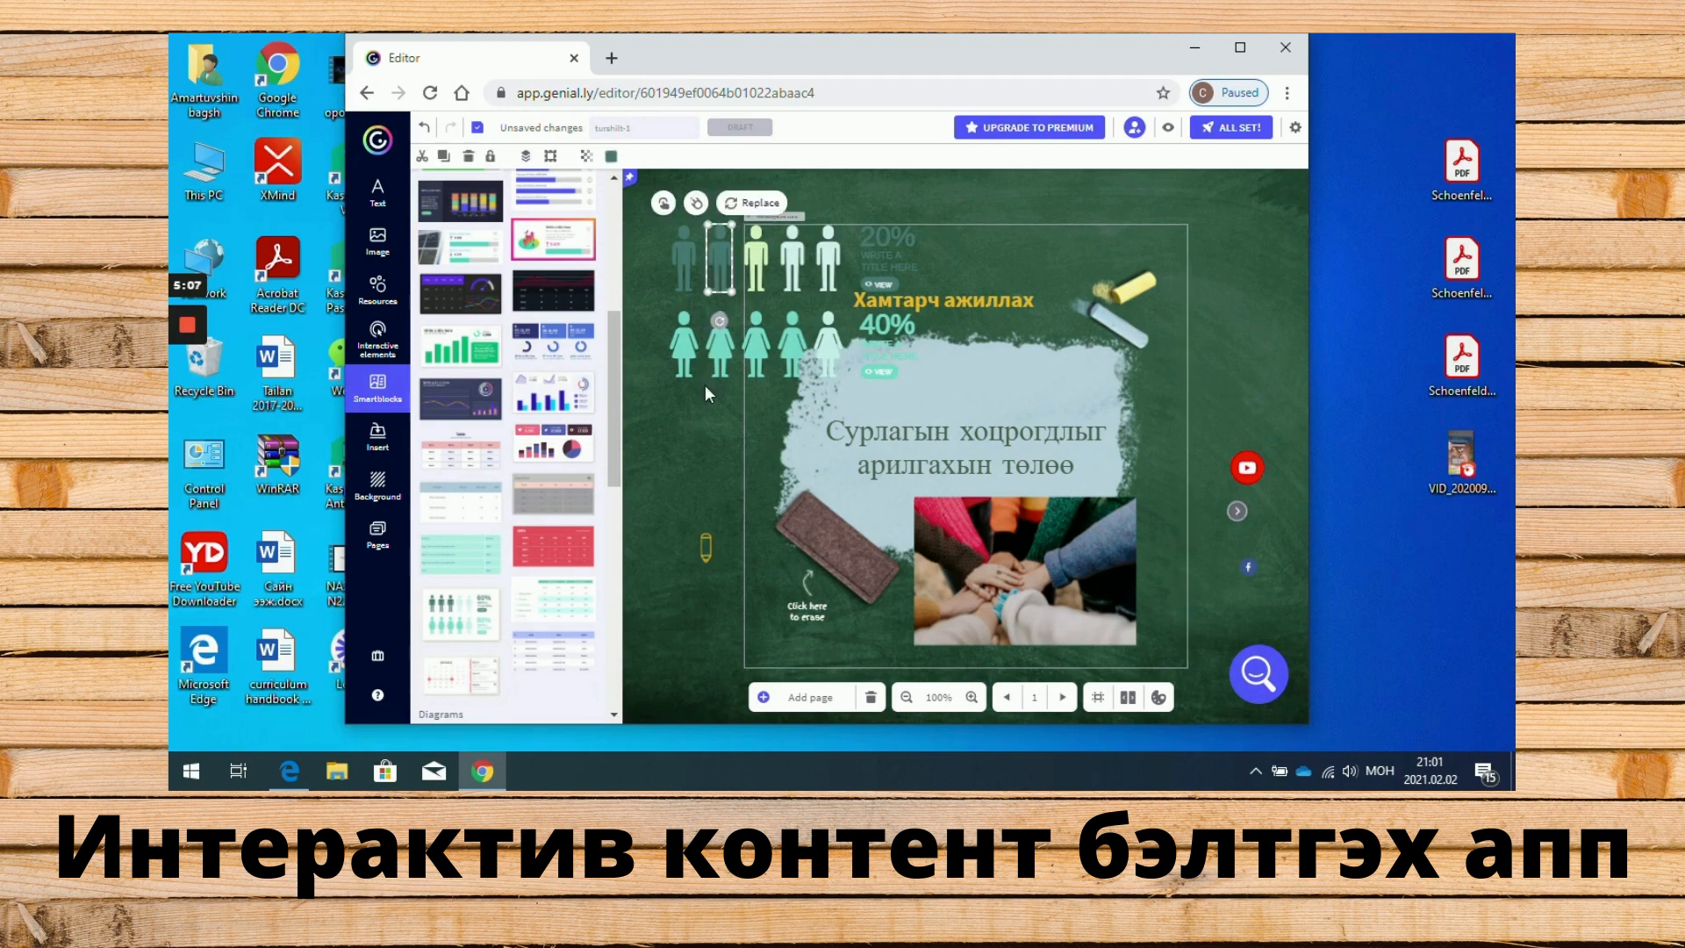
- Undo the deletion of the white background panel and the recolouring of the third male figure
{"action": "left_click", "coordinate": [425, 129]}
{"action": "left_click", "coordinate": [424, 130]}
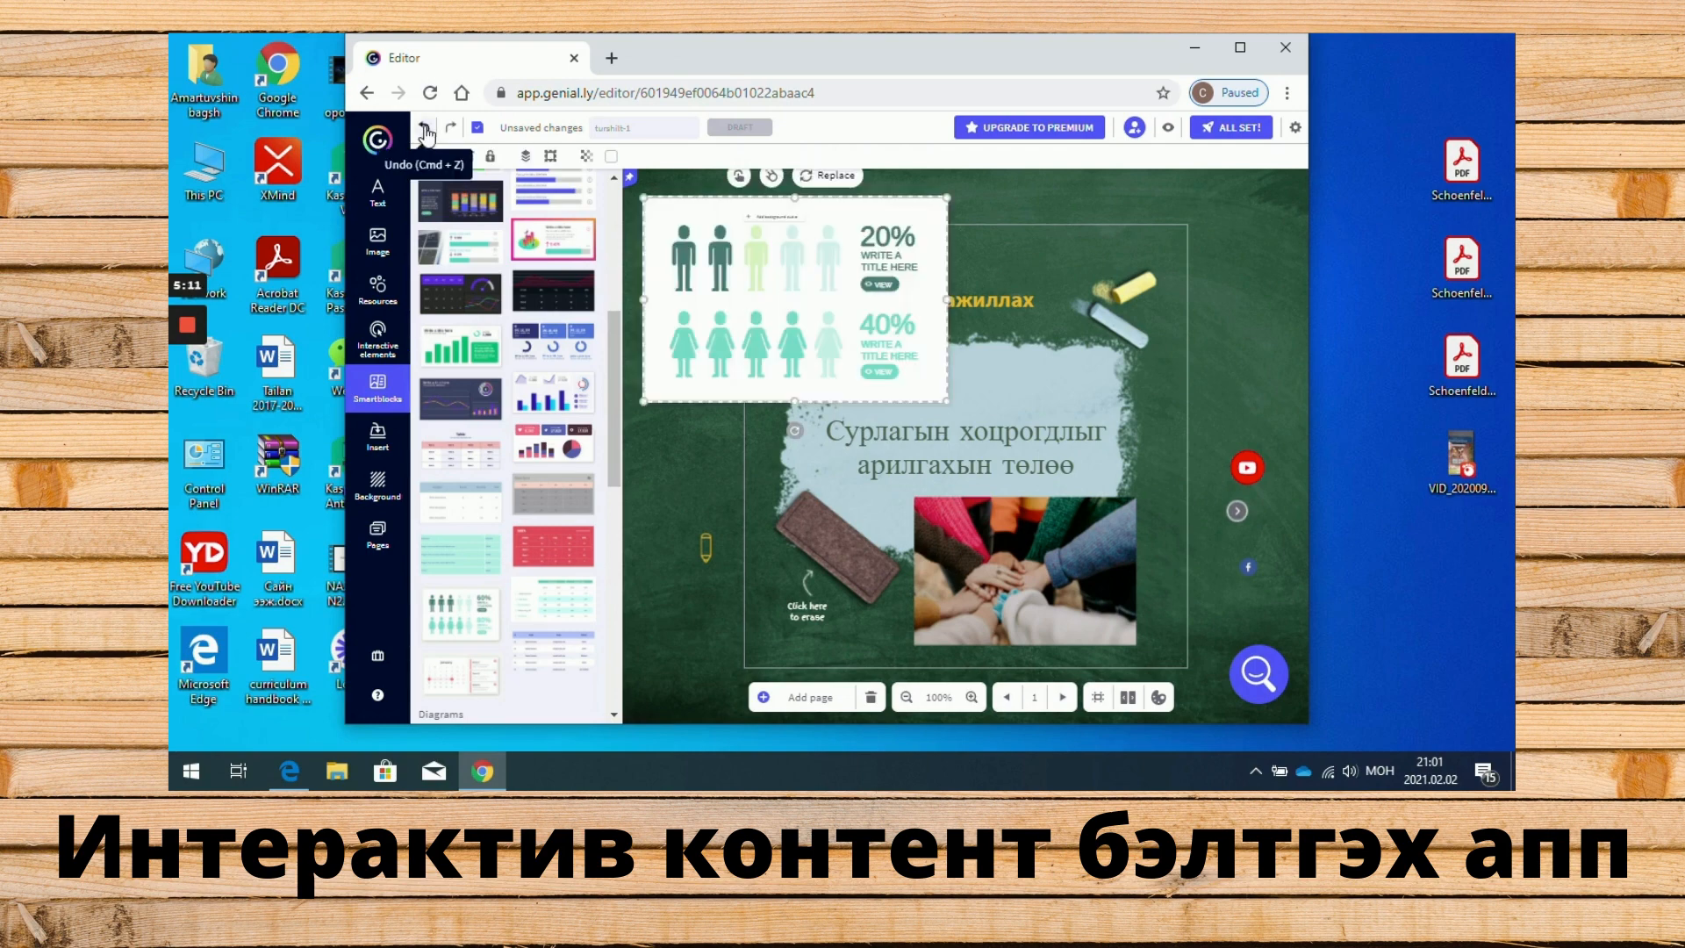
{"action": "left_click", "coordinate": [424, 130]}
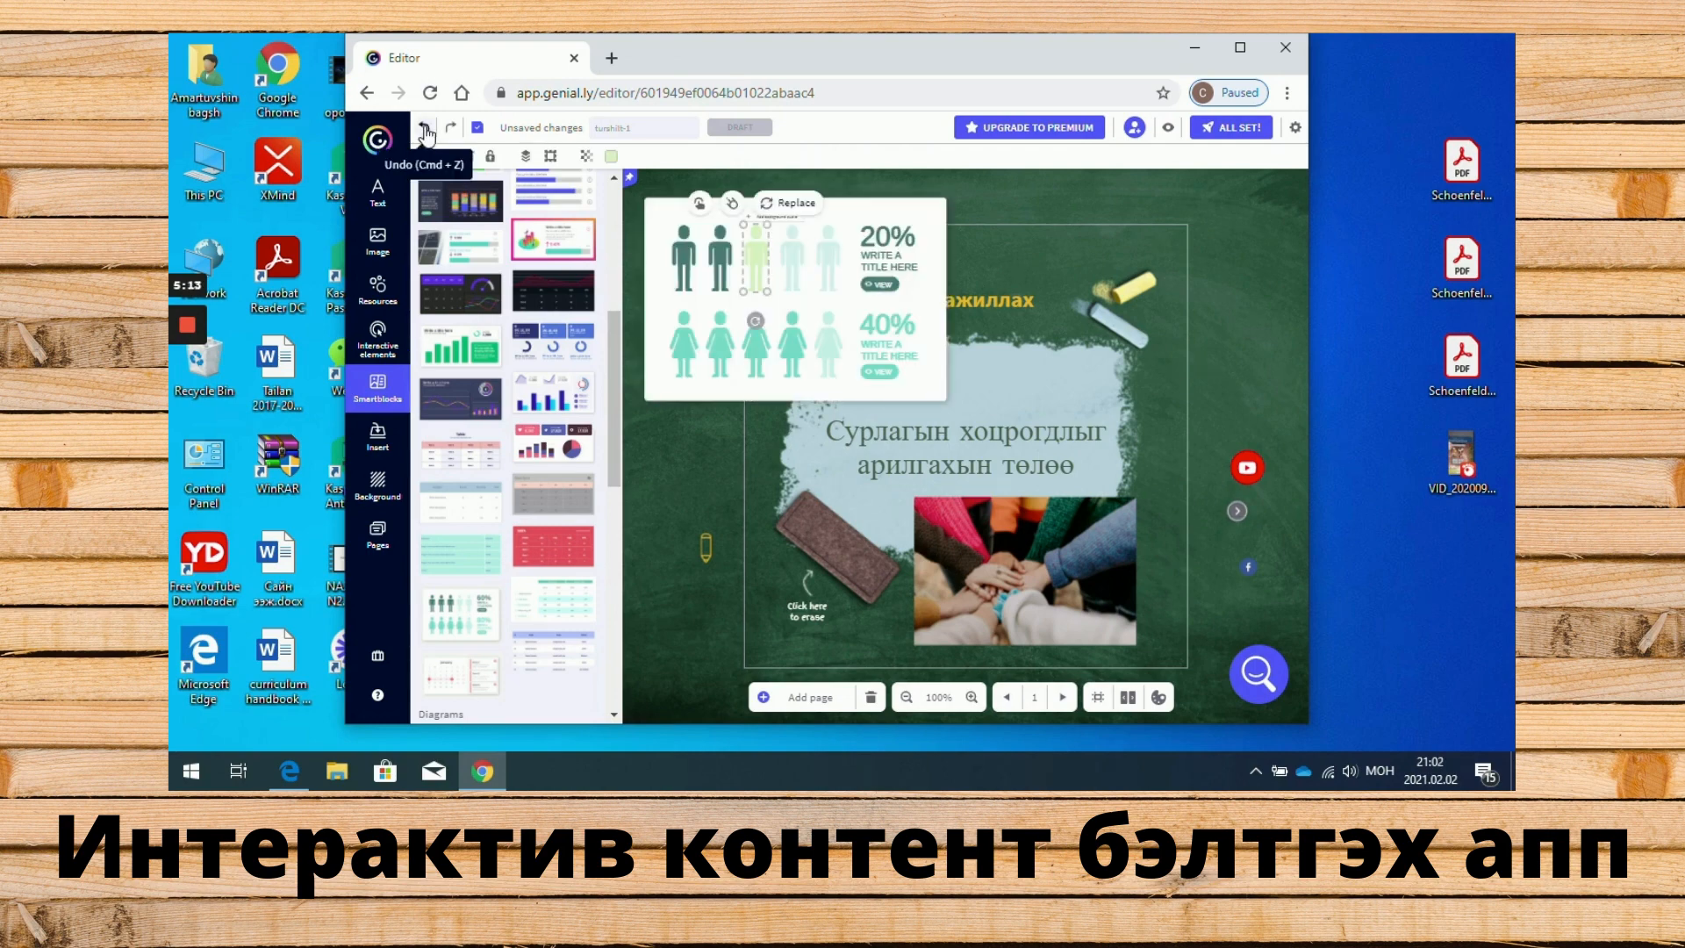
{"action": "left_click", "coordinate": [425, 130]}
{"action": "left_click", "coordinate": [424, 130]}
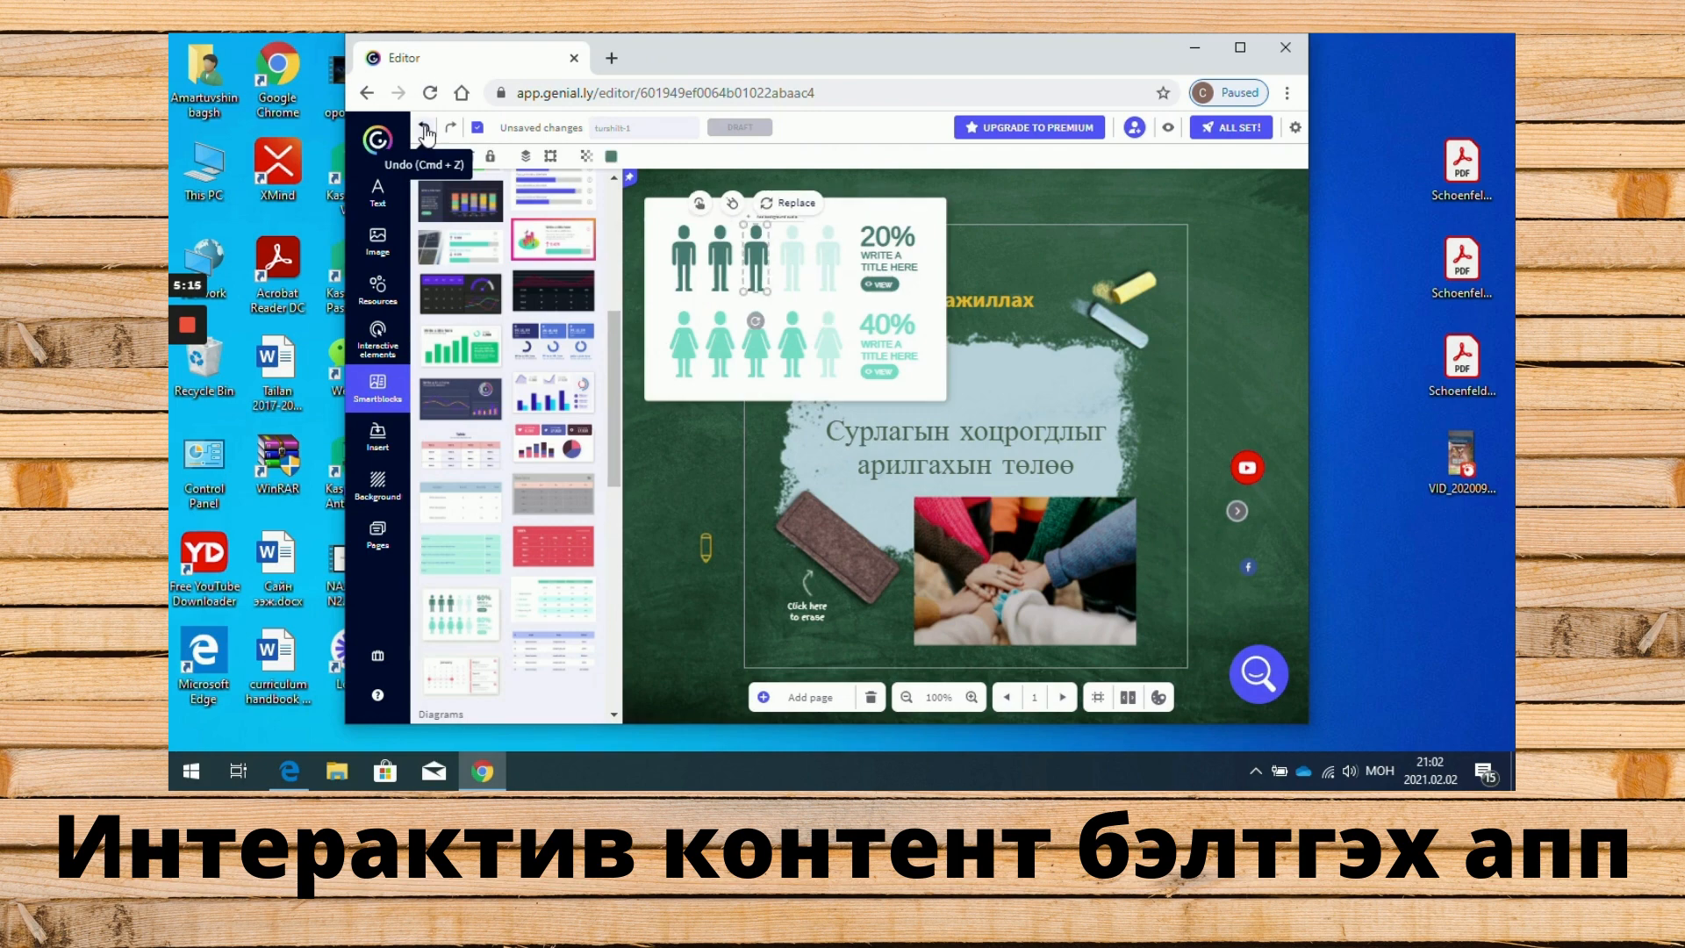
{"action": "left_click", "coordinate": [424, 130]}
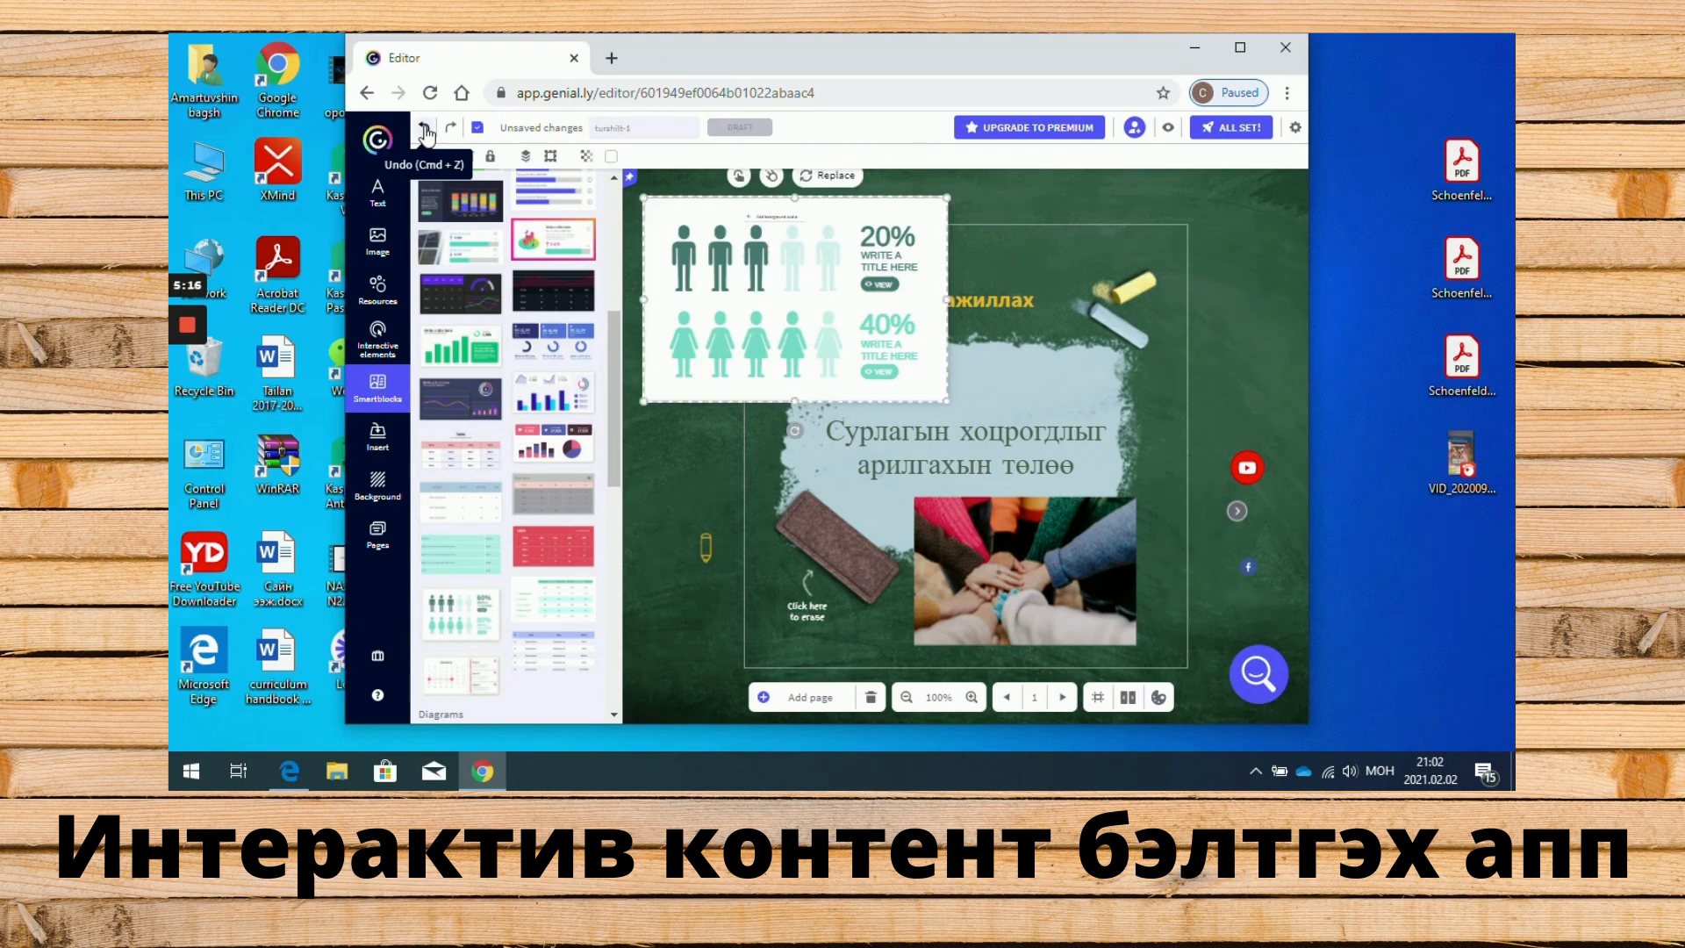
{"action": "left_click", "coordinate": [672, 470]}
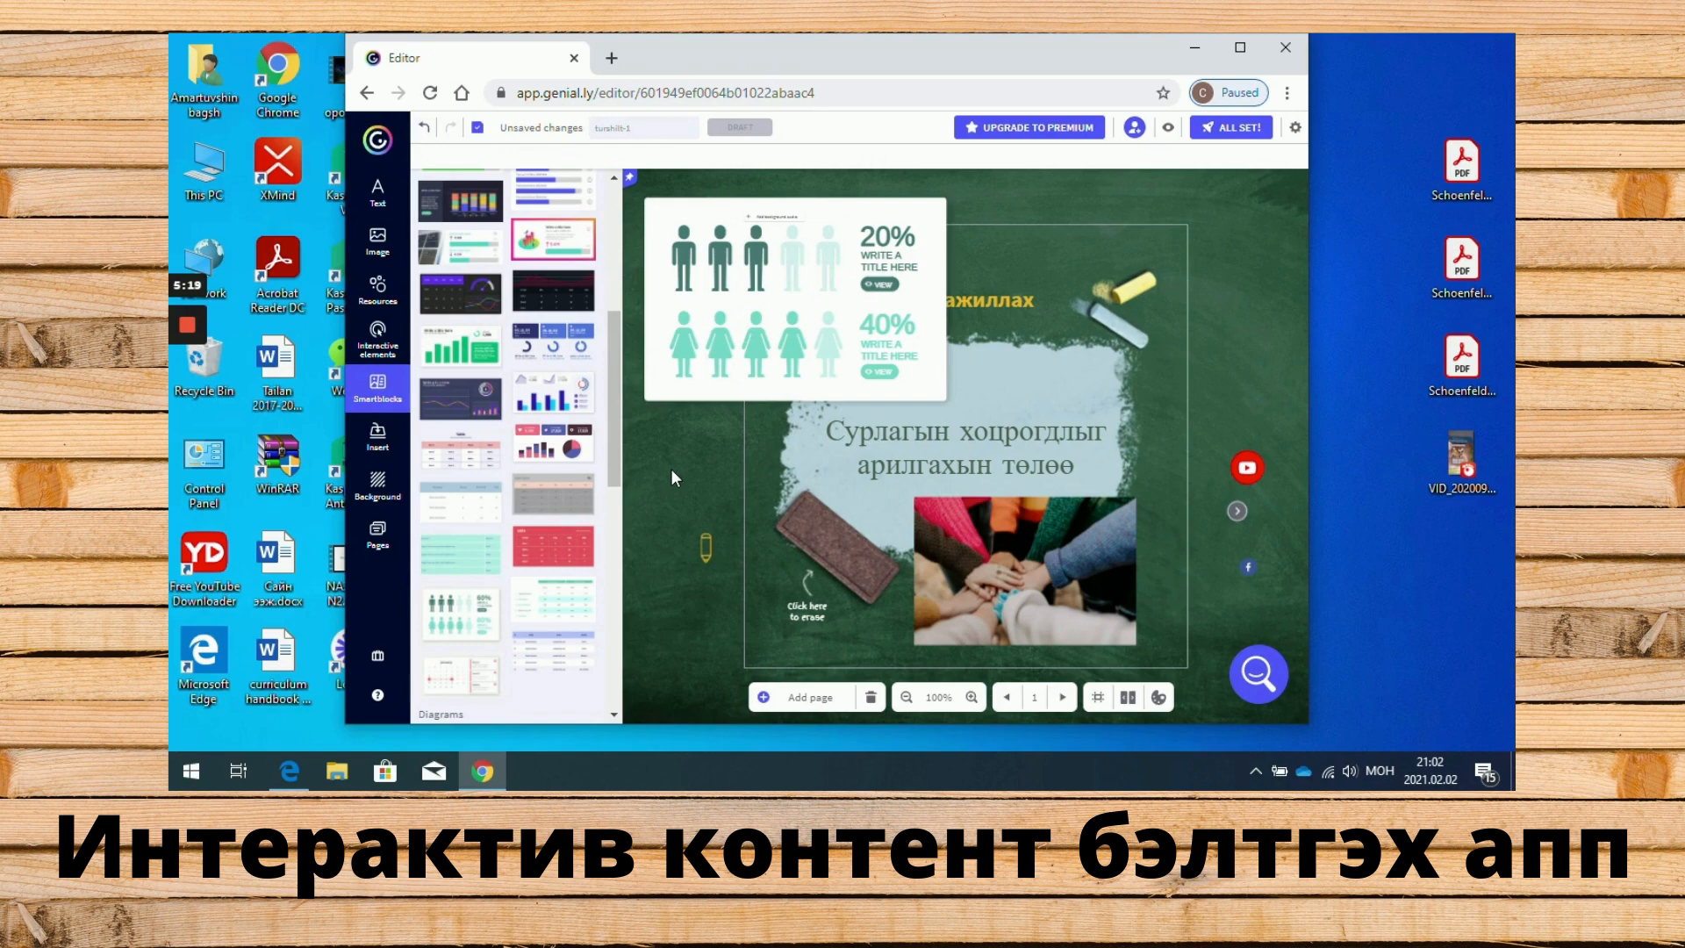
- Record an audio clip of about 11 seconds onto page 1 and play it back
{"action": "left_click", "coordinate": [377, 435]}
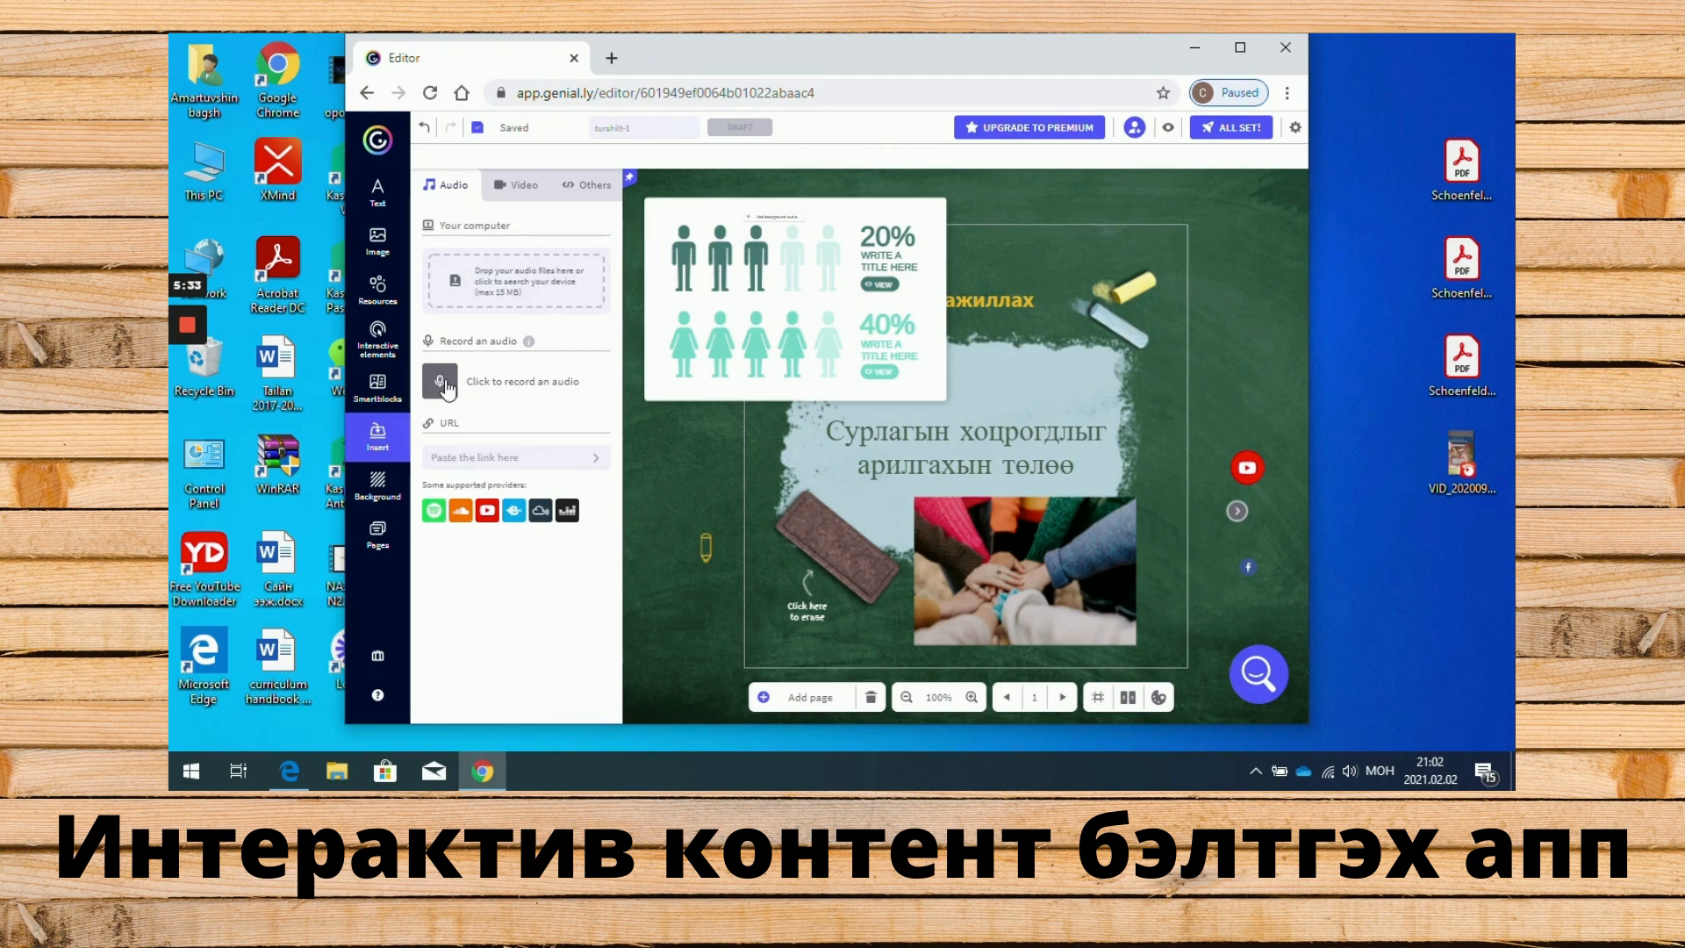
{"action": "left_click", "coordinate": [448, 386]}
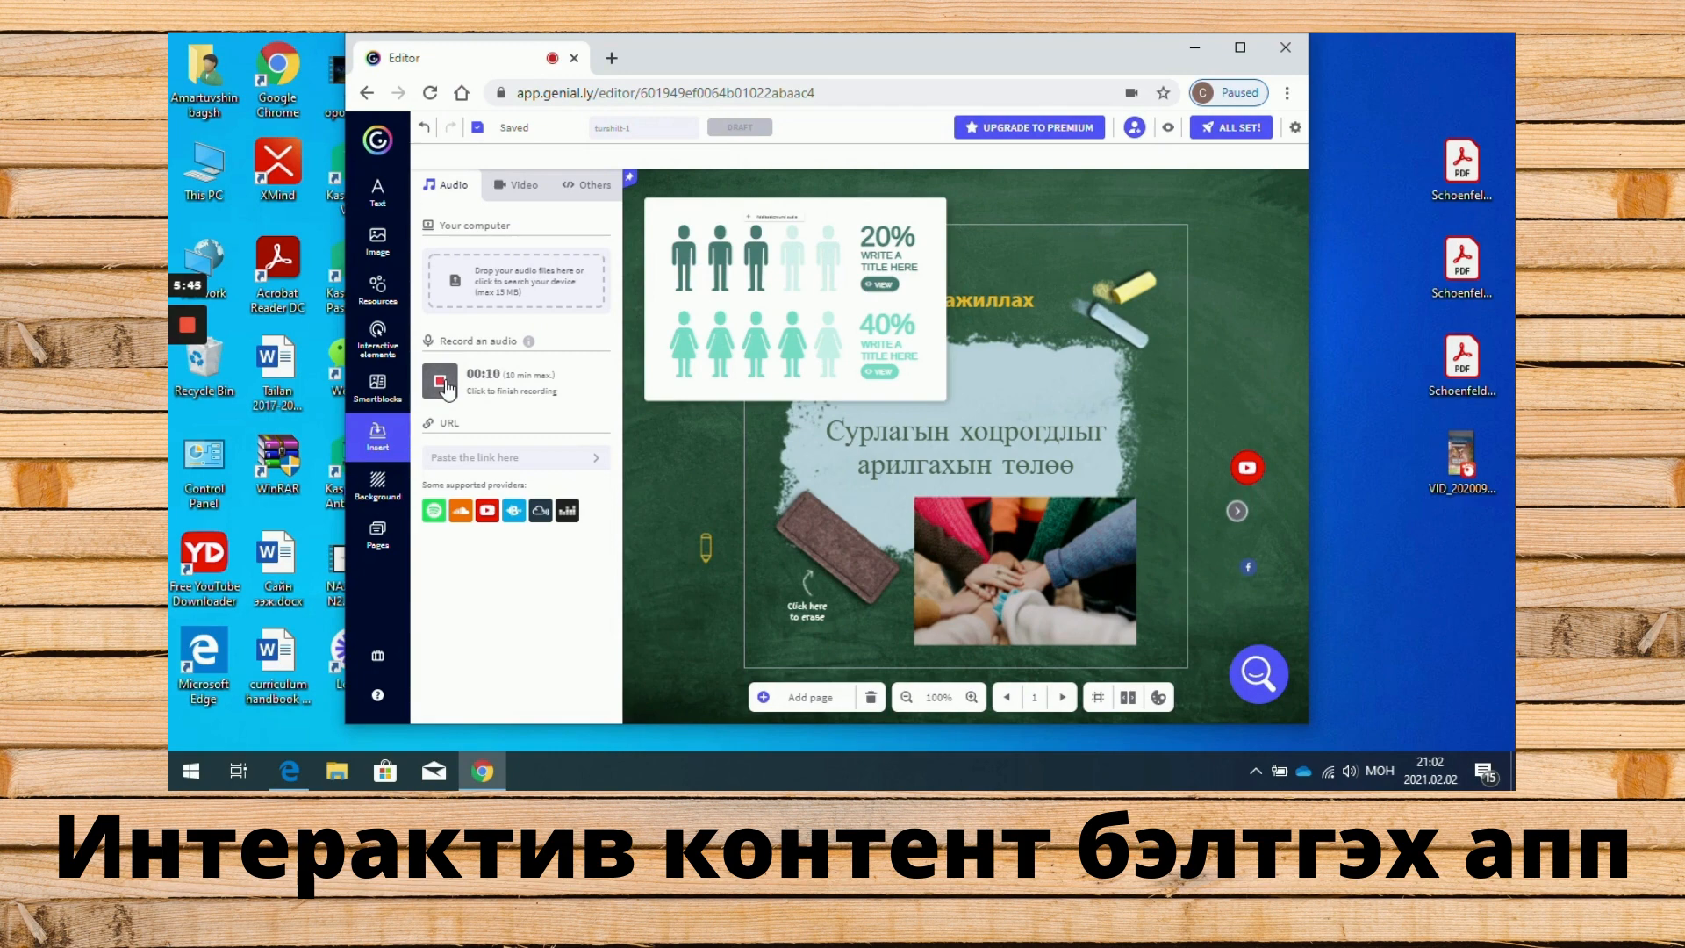
{"action": "left_click", "coordinate": [440, 382]}
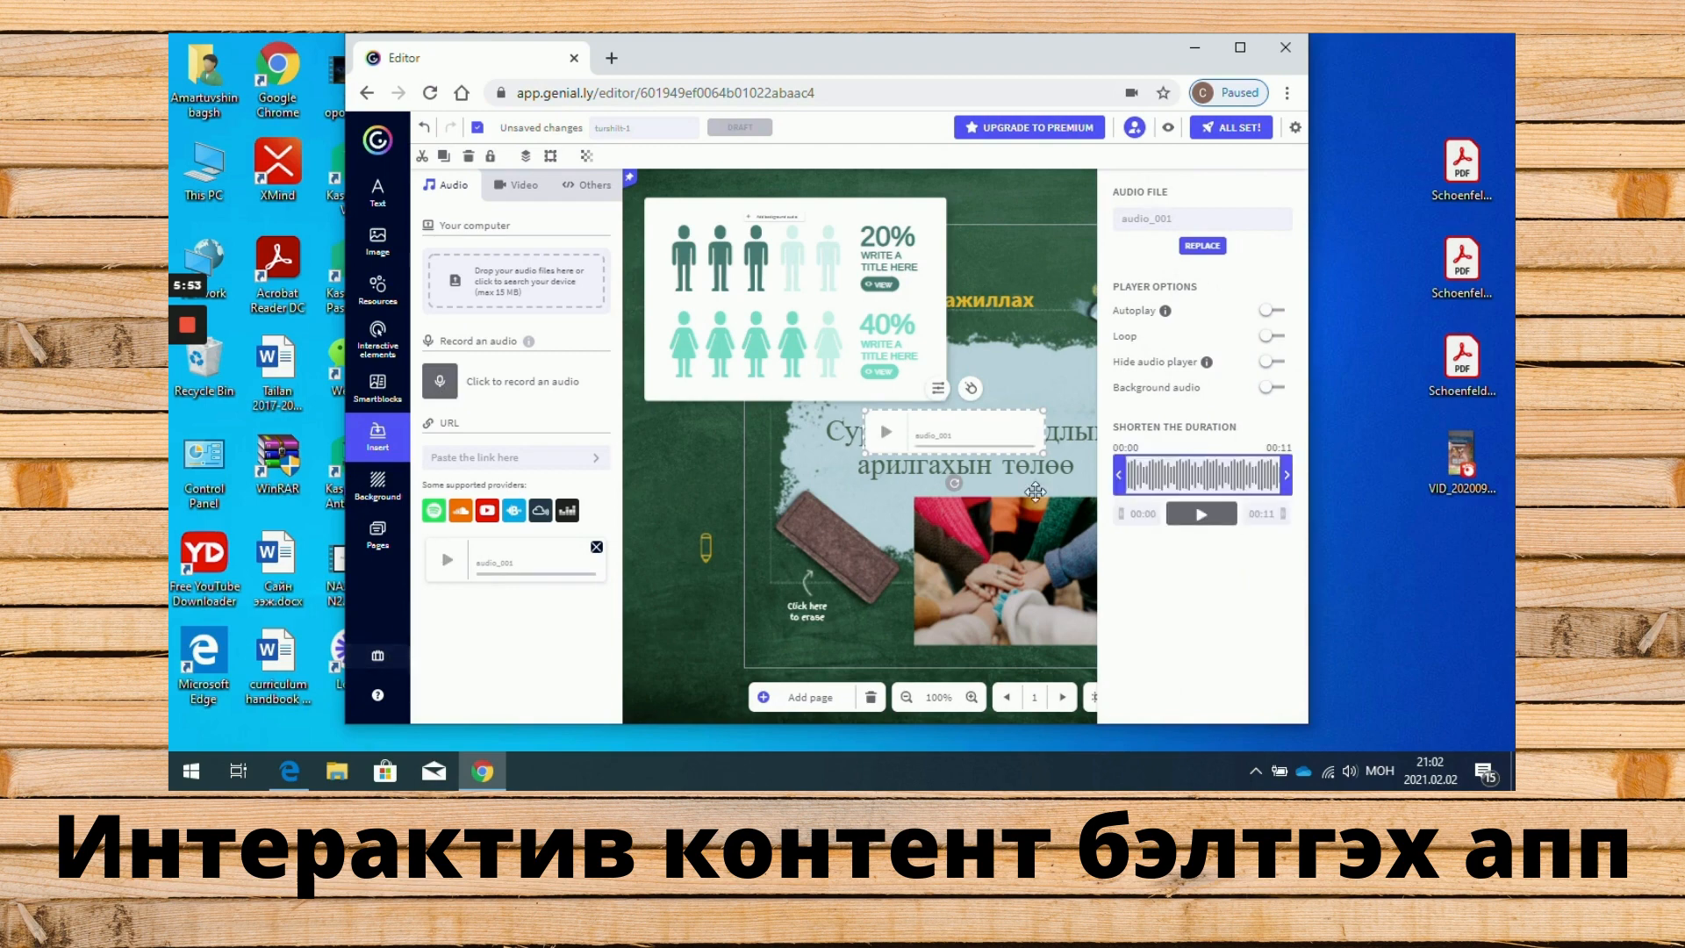
{"action": "left_click", "coordinate": [1203, 516]}
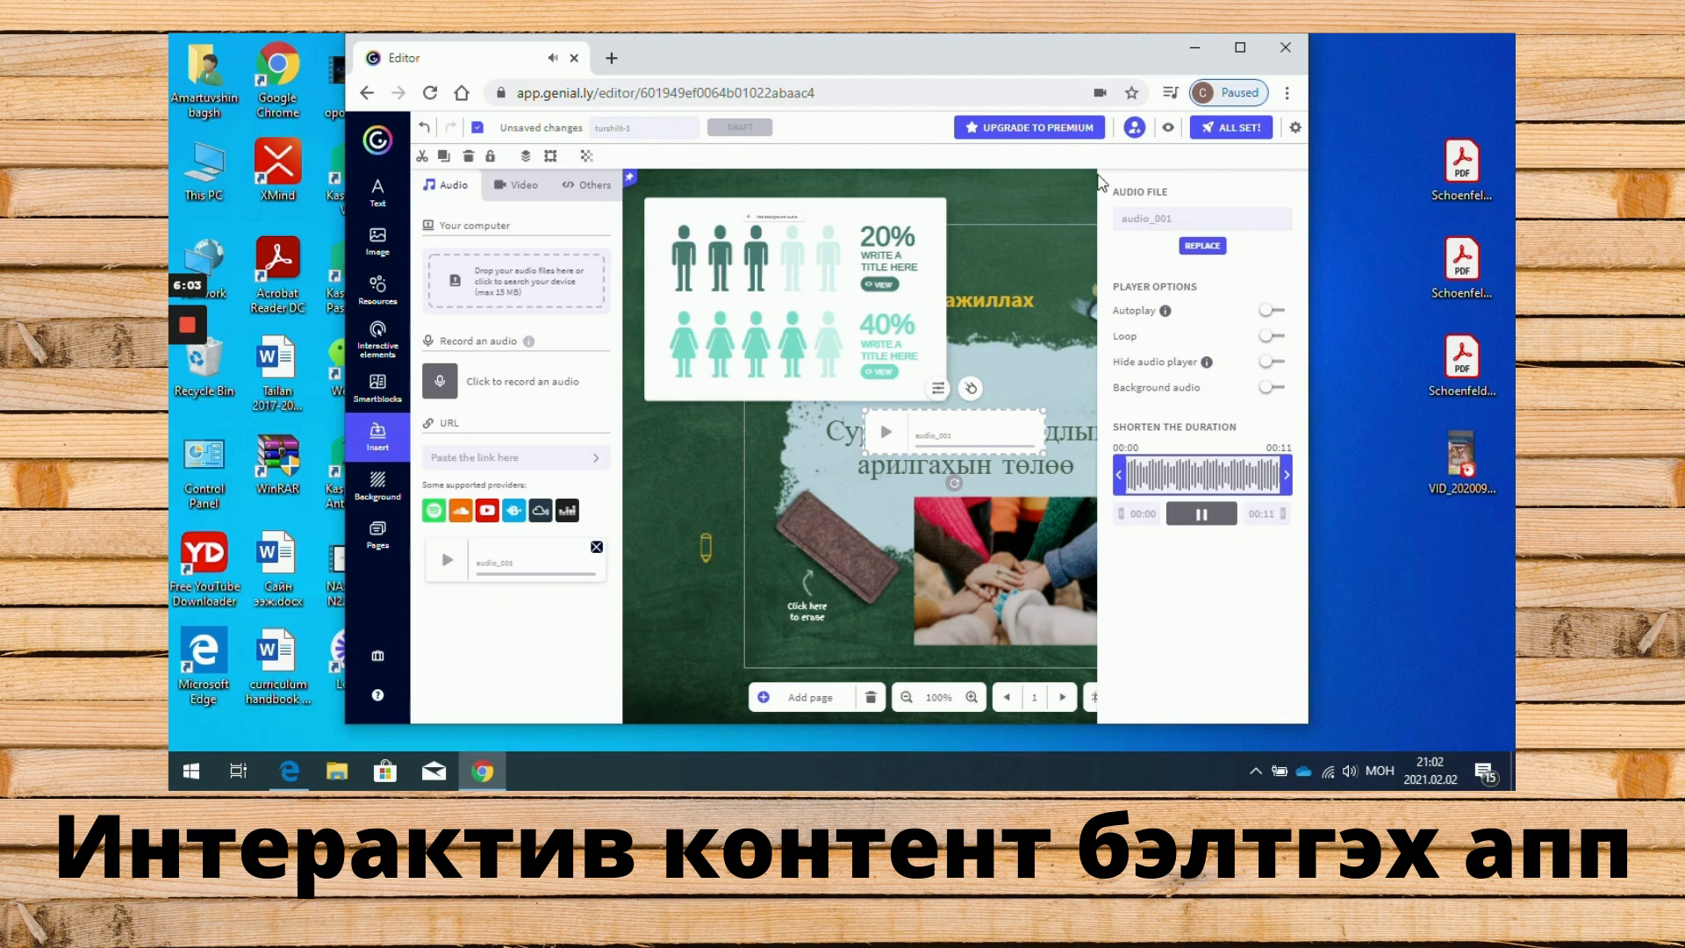
{"action": "left_click", "coordinate": [1020, 191]}
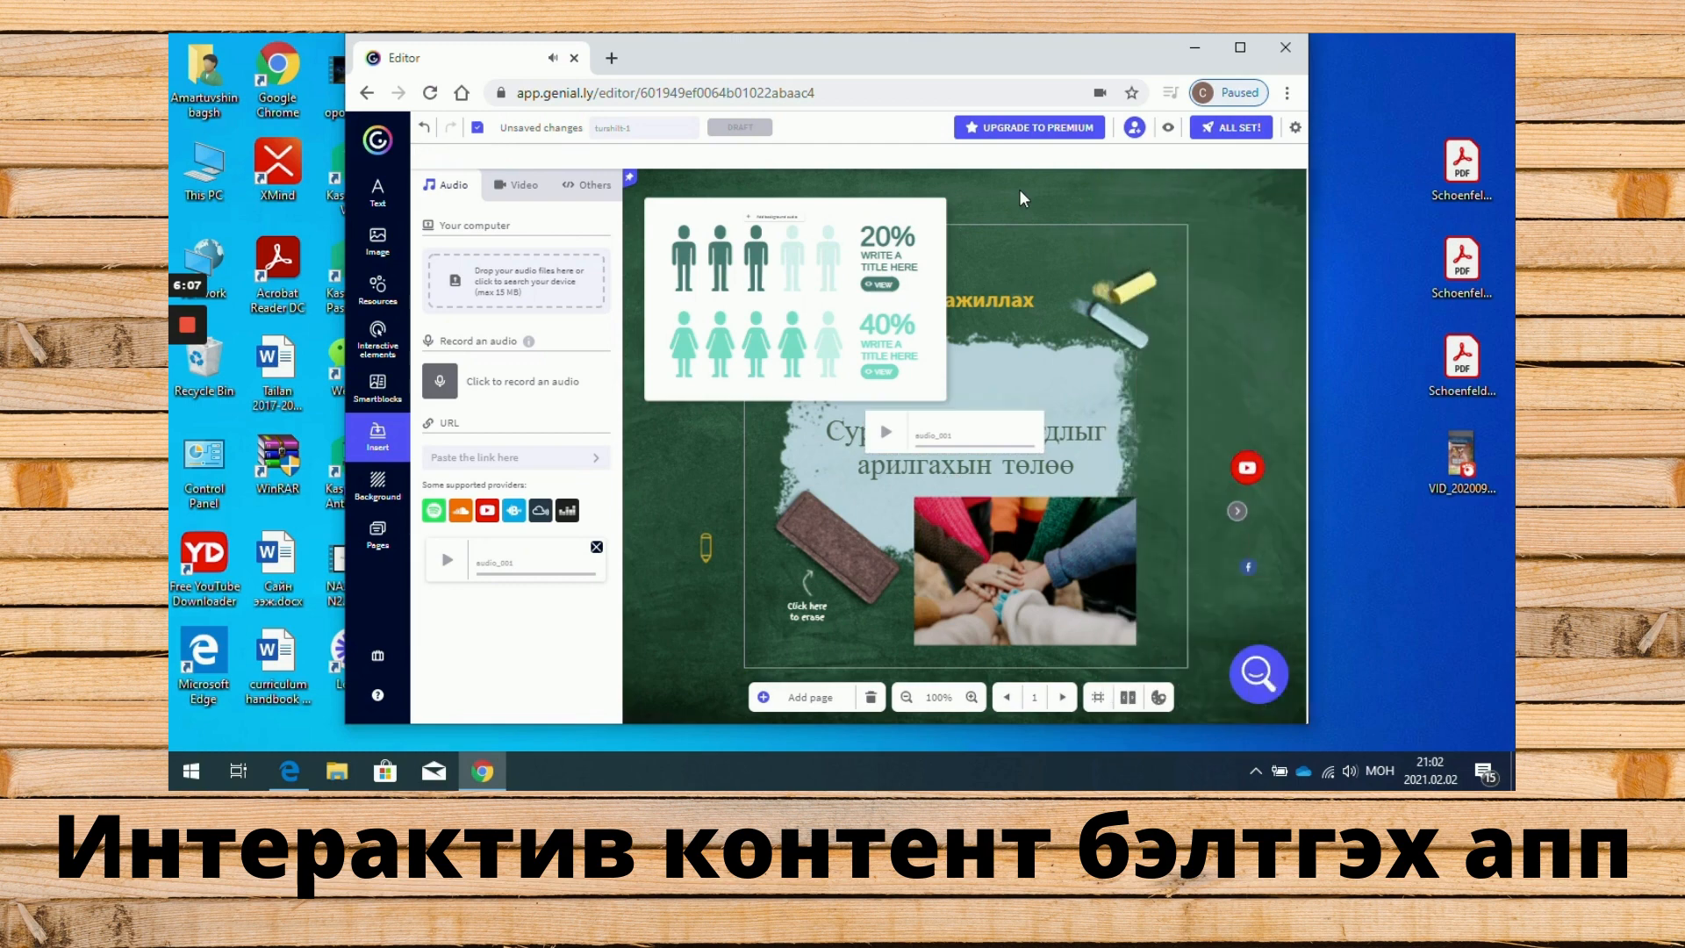
- Delete the white background panel behind the people infographic
{"action": "left_click", "coordinate": [899, 209]}
{"action": "key", "text": "Delete"}
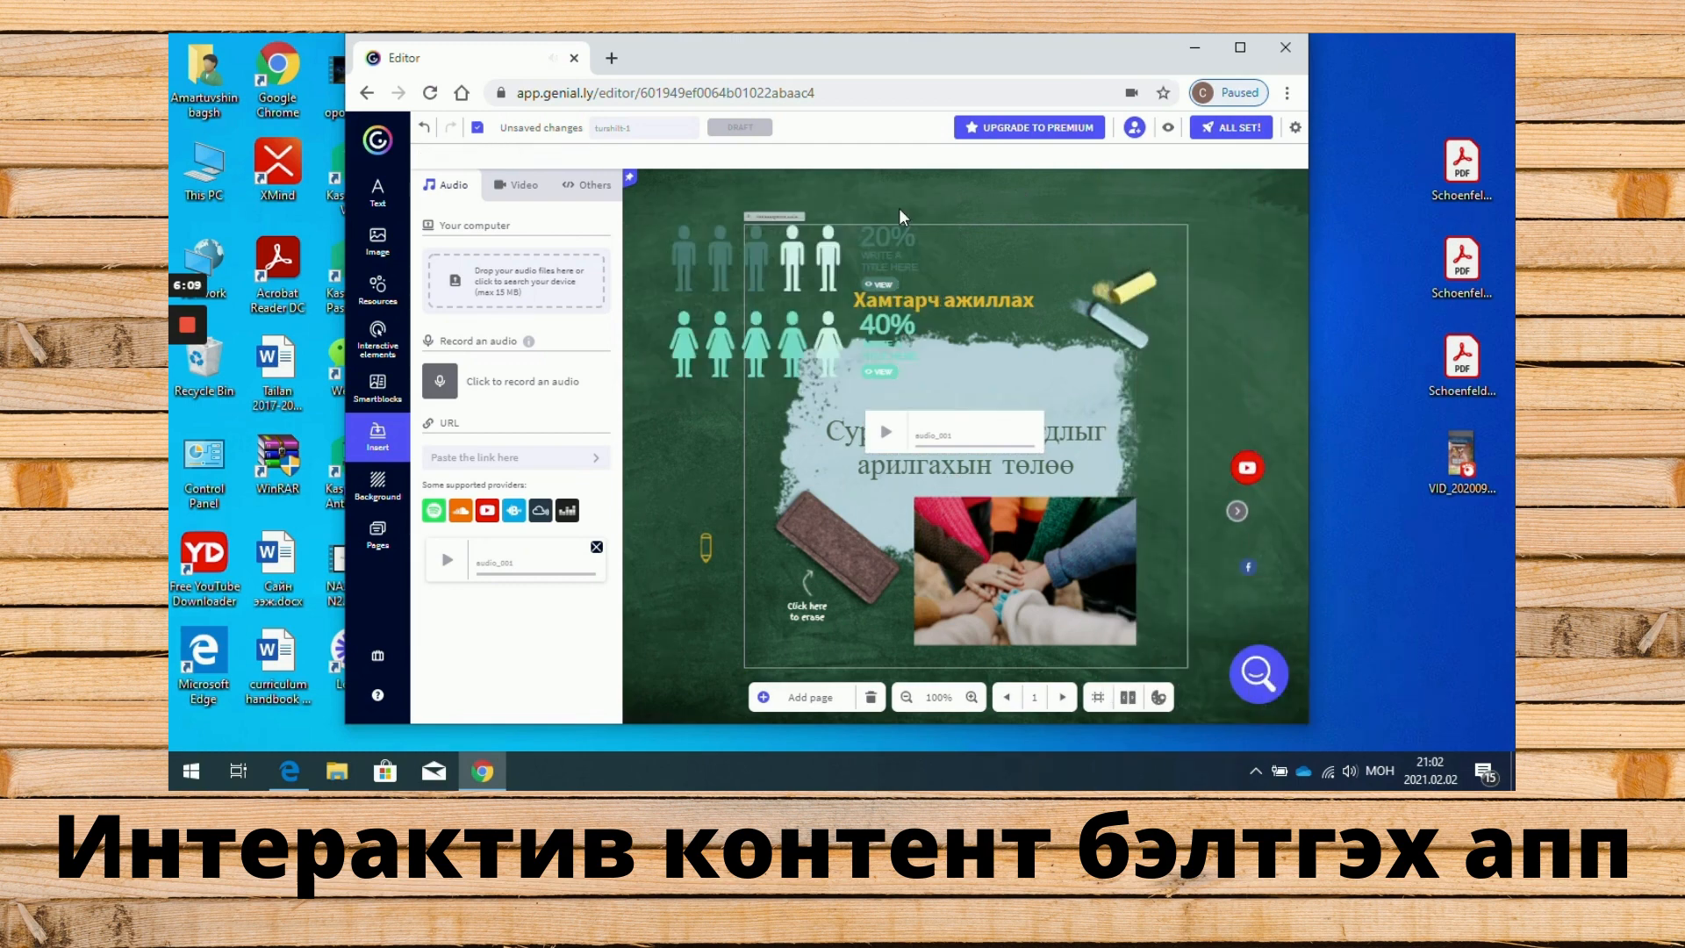
- Preview the card, play the recorded audio in the preview and return to editing
{"action": "left_click", "coordinate": [1169, 128]}
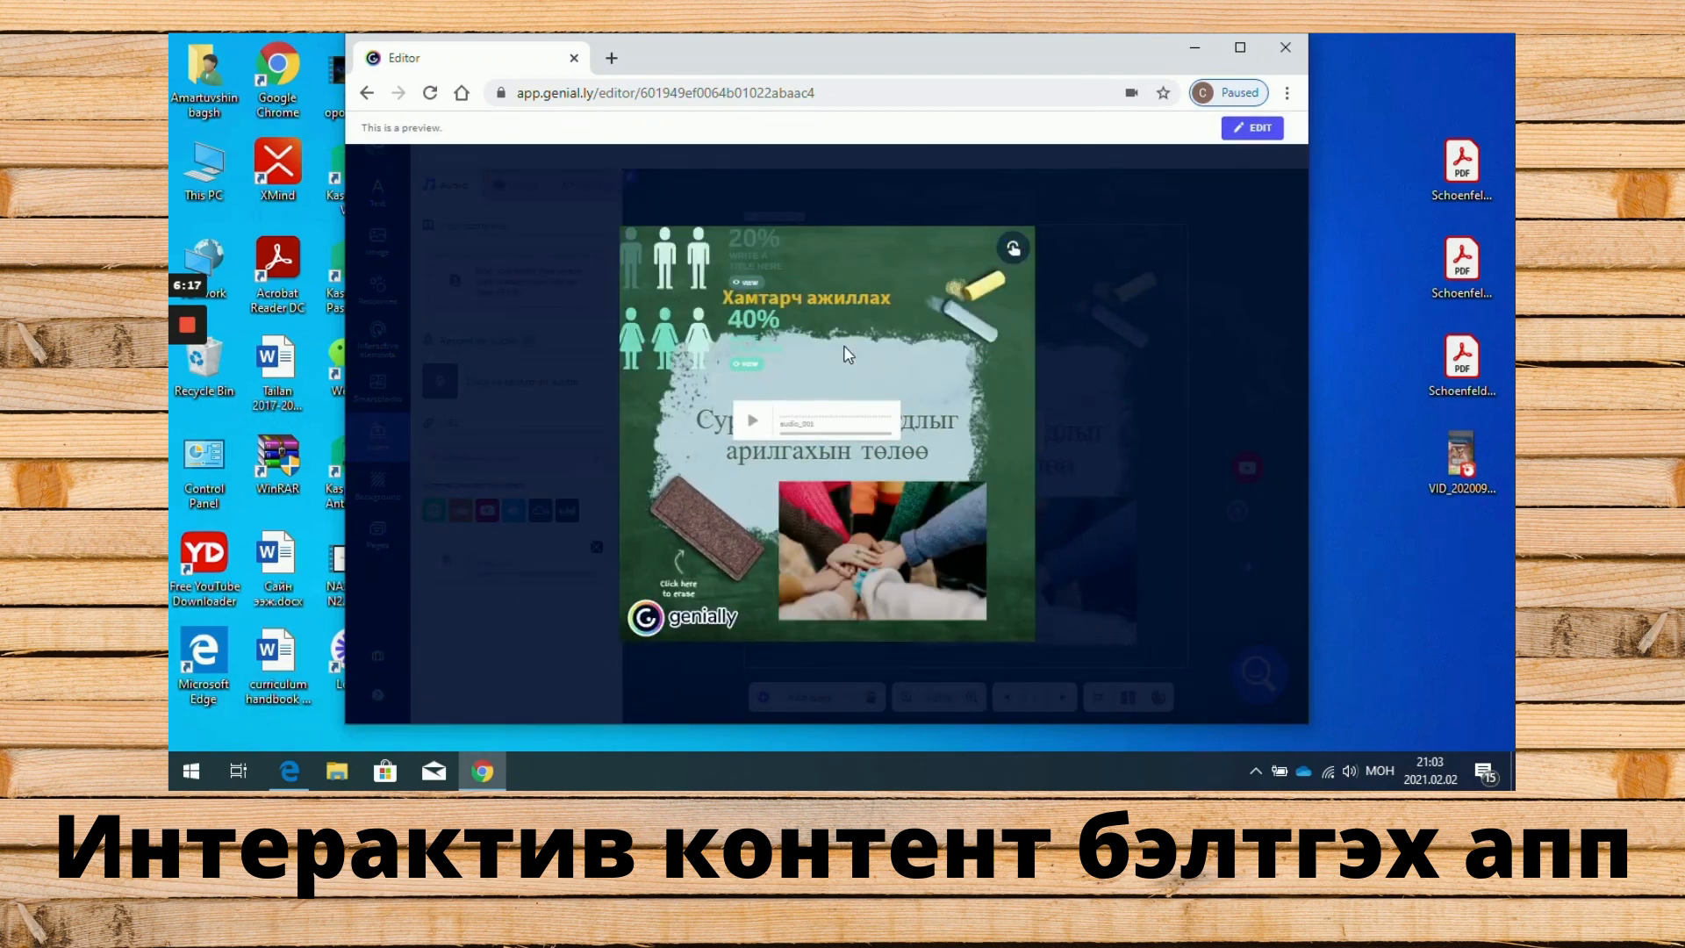
{"action": "left_click", "coordinate": [753, 421]}
{"action": "left_click", "coordinate": [1252, 128]}
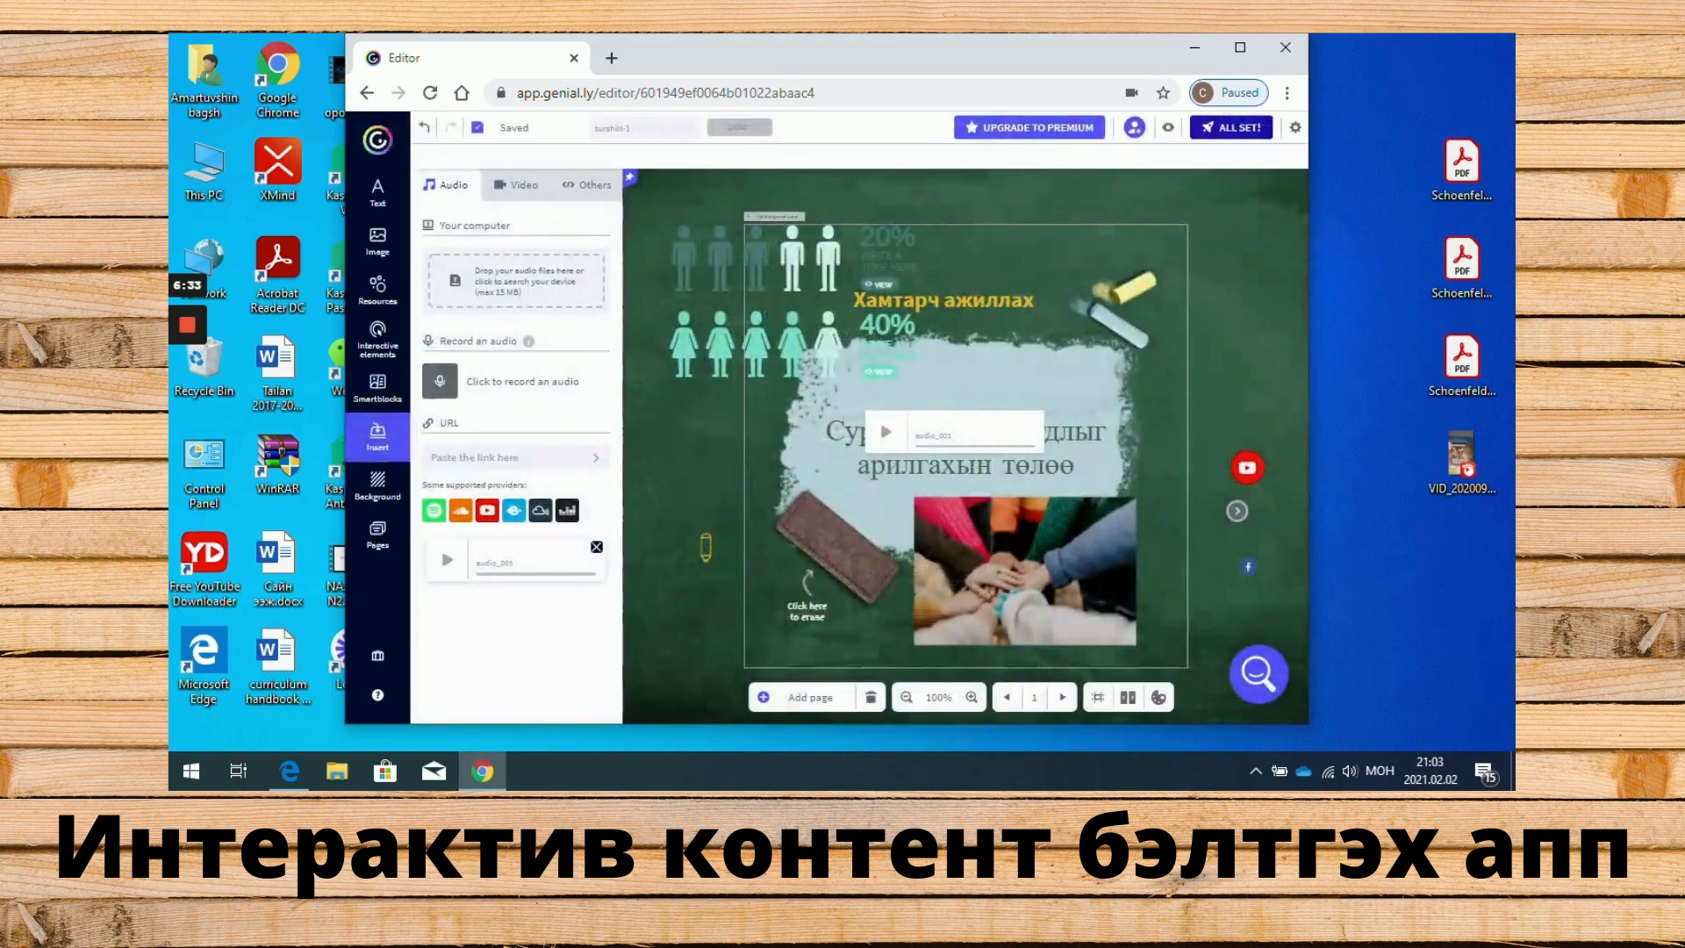
- Move the audio player to page 1's upper-right corner and delete the people infographic, the "Хамтарч ажиллах" text and the white chalk patch
{"action": "left_click_drag", "start_coordinate": [973, 411], "coordinate": [1195, 181]}
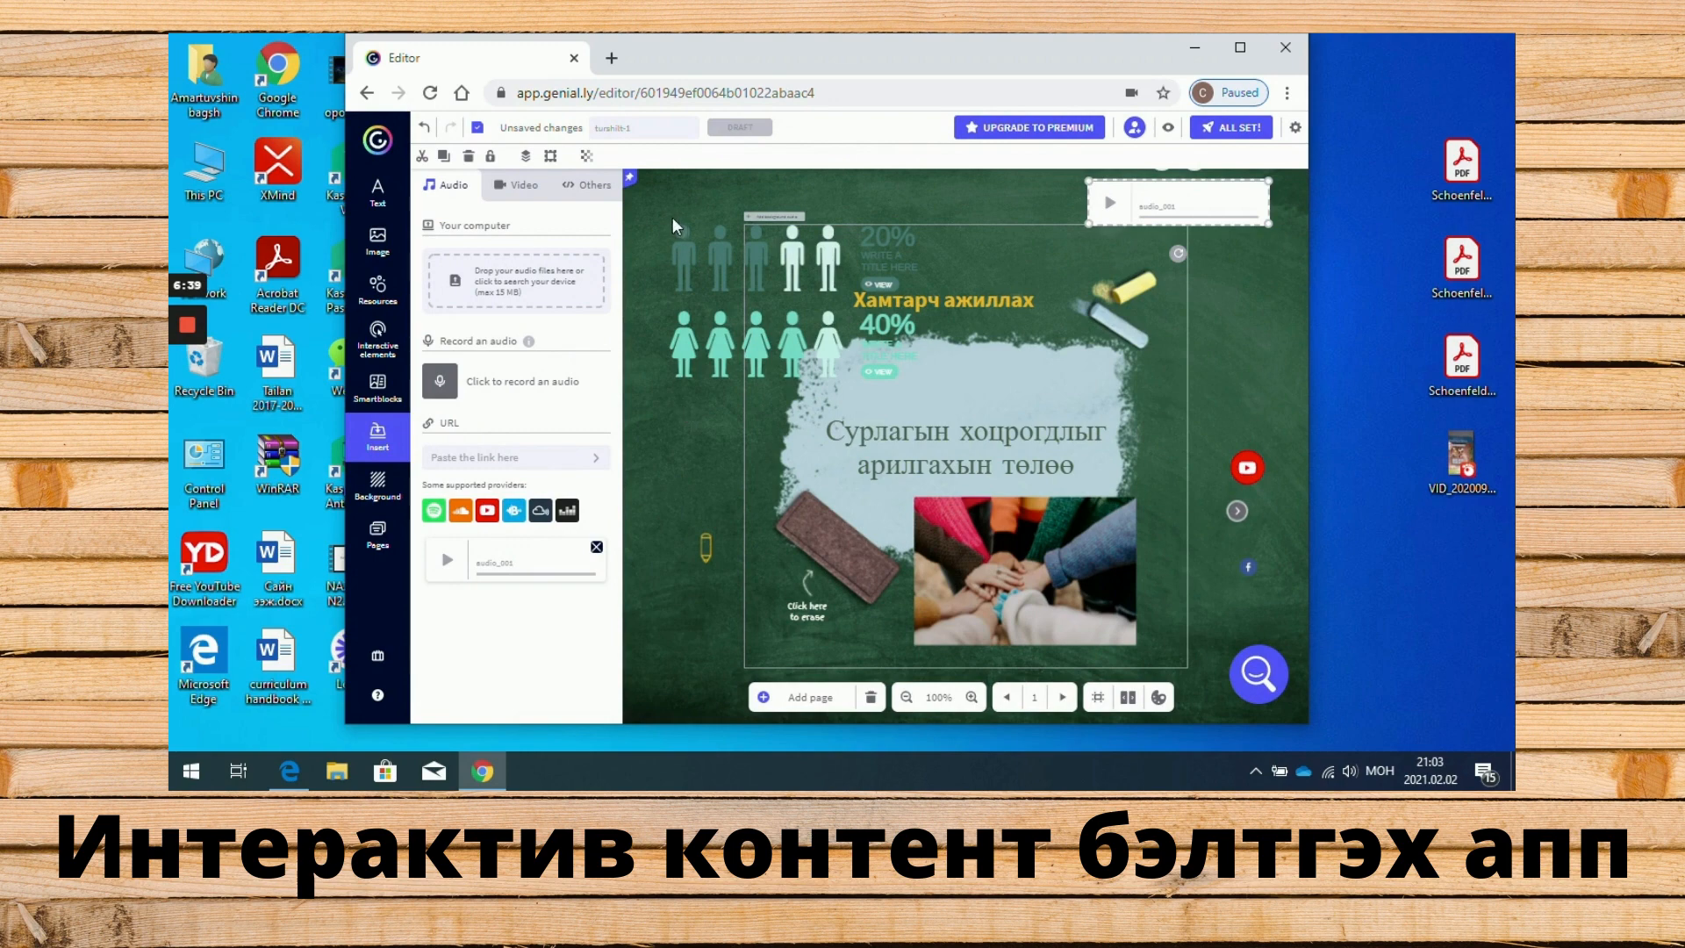
{"action": "left_click_drag", "start_coordinate": [655, 203], "coordinate": [941, 392]}
{"action": "key", "text": "Delete"}
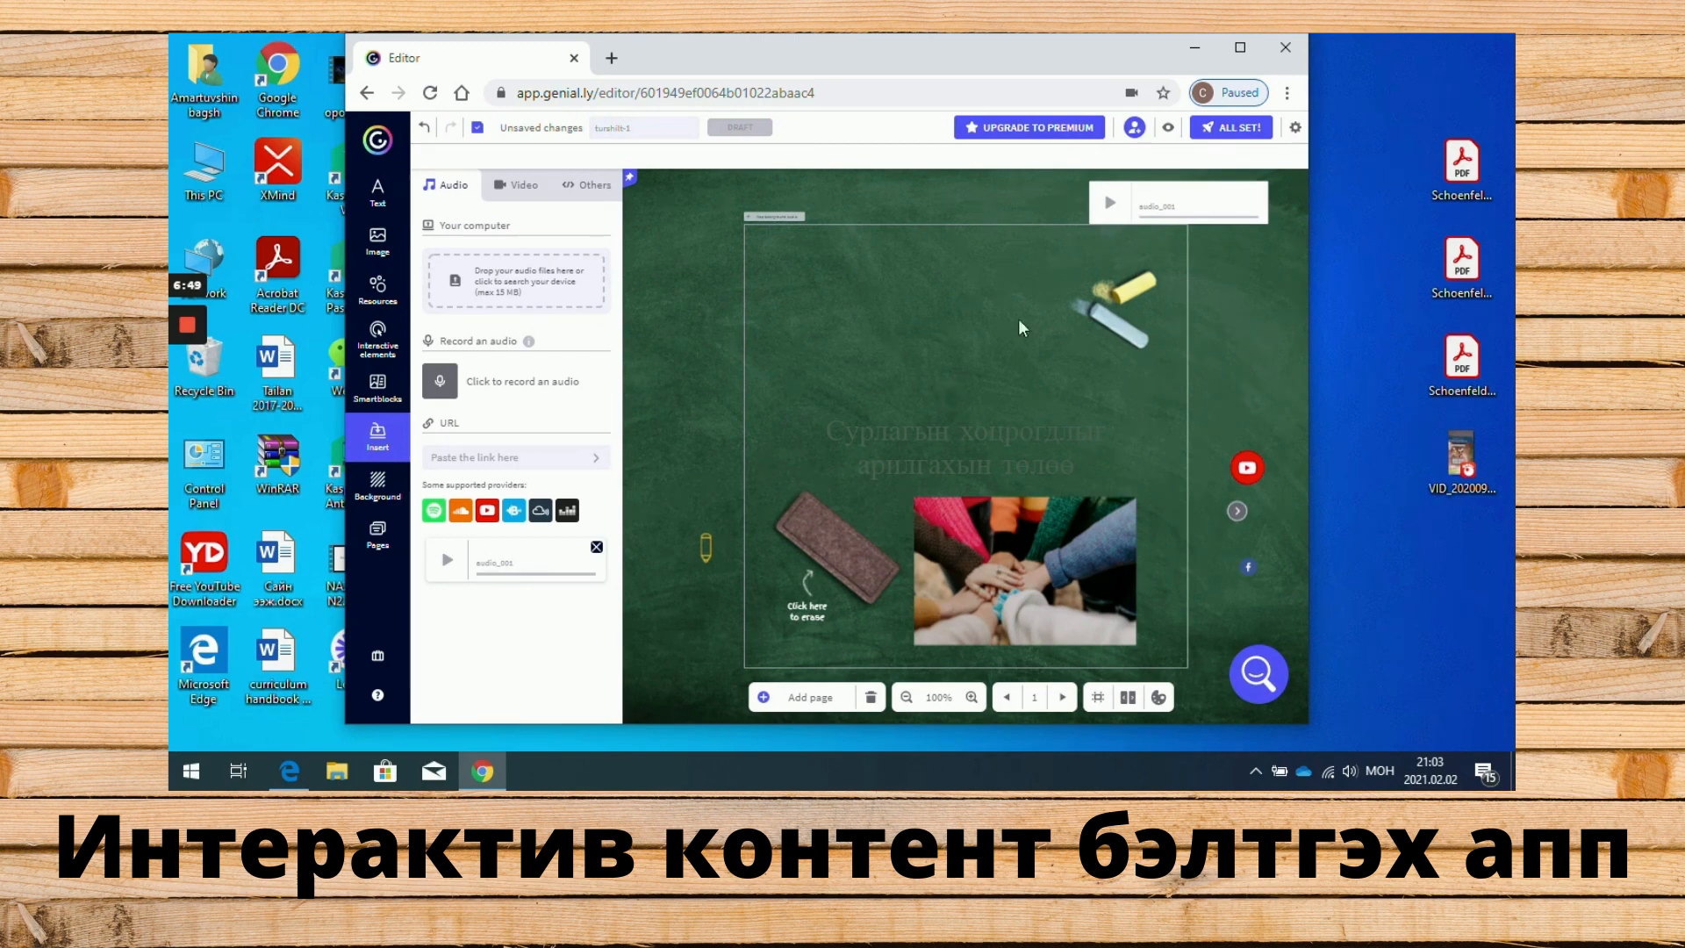
- Try the library's purple-edged and paint-splash backgrounds and Unsplash's blue water and blue flower photos on page 1
{"action": "left_click", "coordinate": [379, 484]}
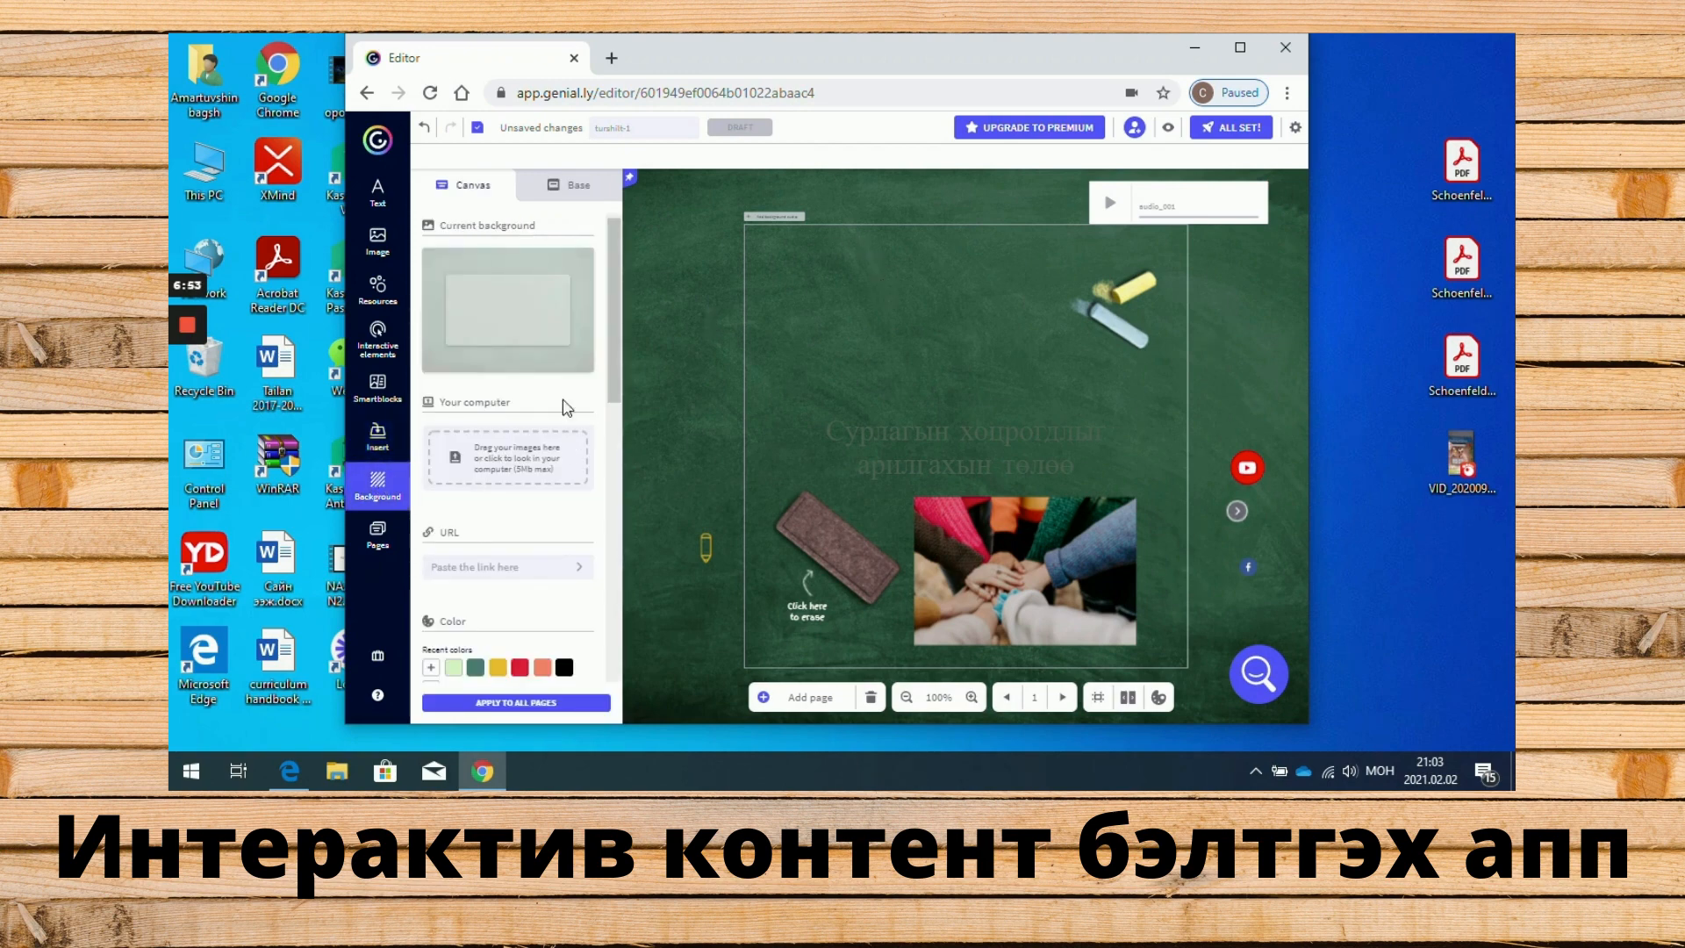
{"action": "left_click_drag", "start_coordinate": [608, 305], "coordinate": [613, 414]}
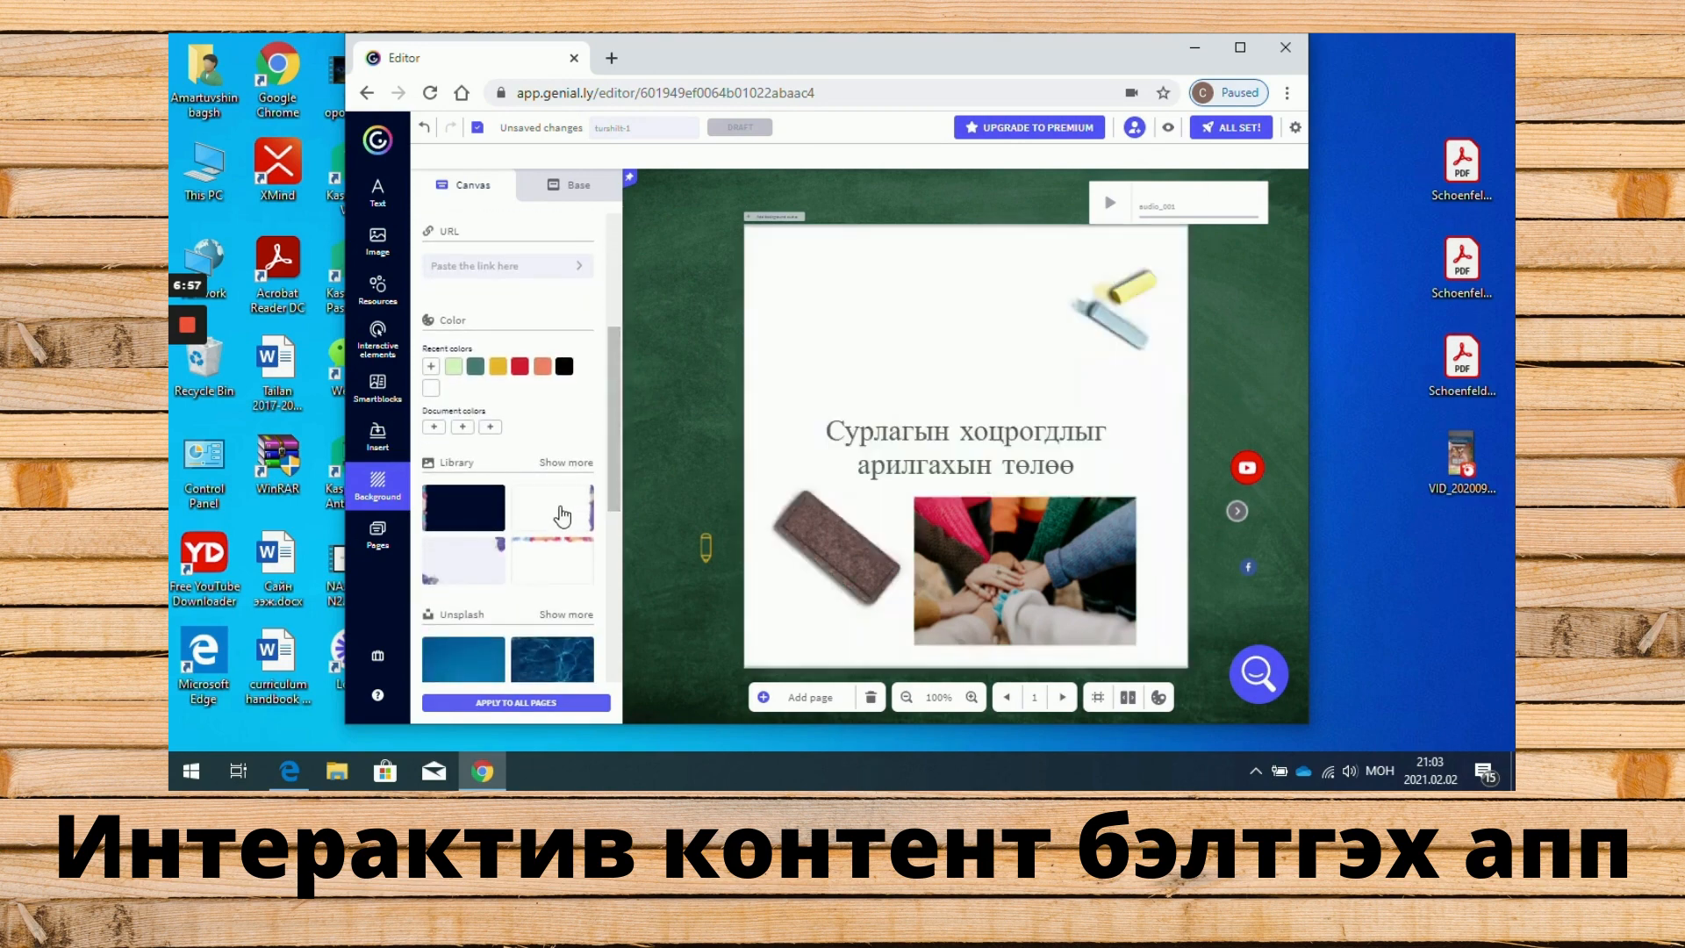
{"action": "left_click", "coordinate": [560, 515]}
{"action": "left_click", "coordinate": [558, 549]}
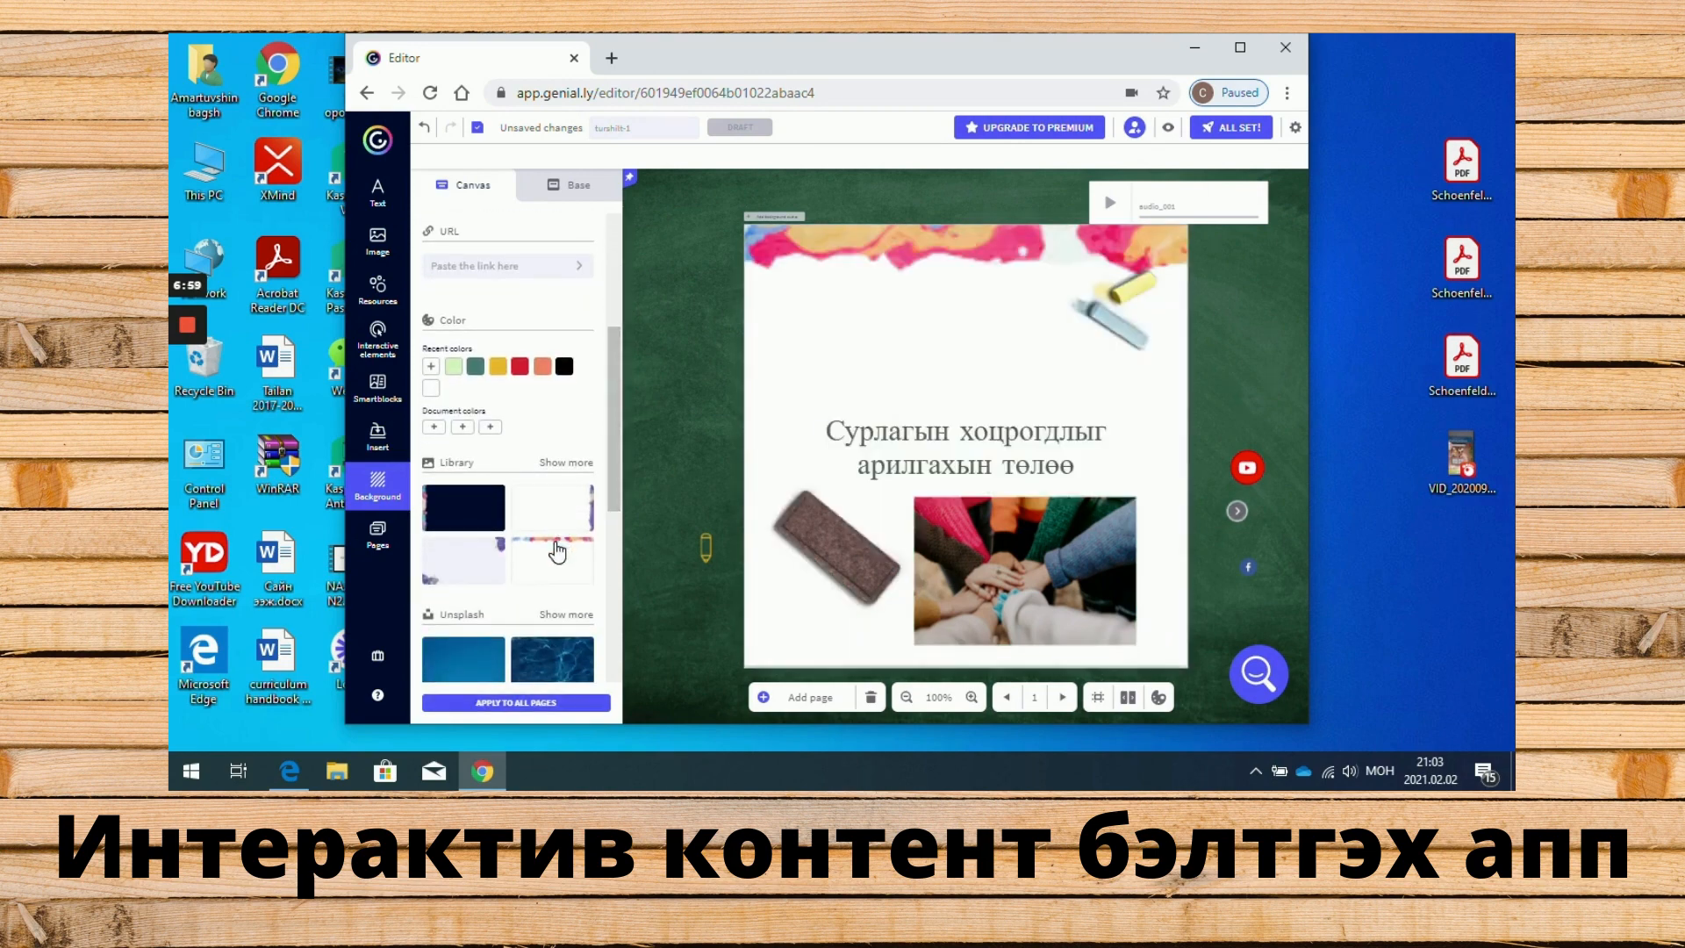
{"action": "left_click_drag", "start_coordinate": [617, 448], "coordinate": [616, 483]}
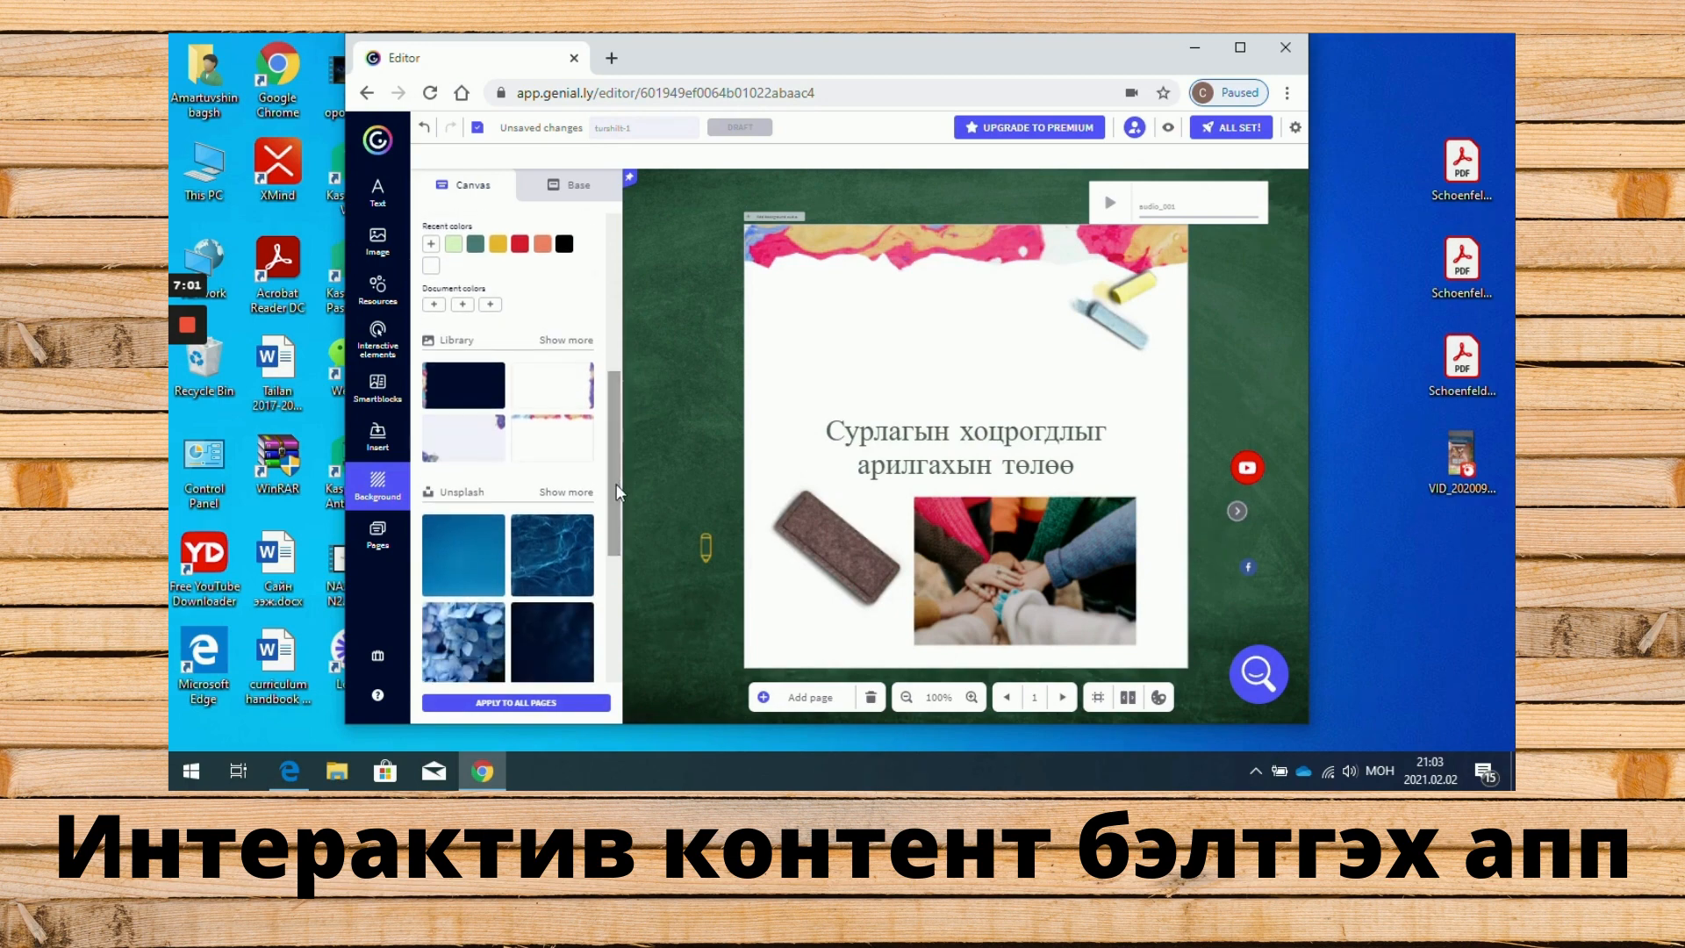
{"action": "left_click", "coordinate": [553, 548]}
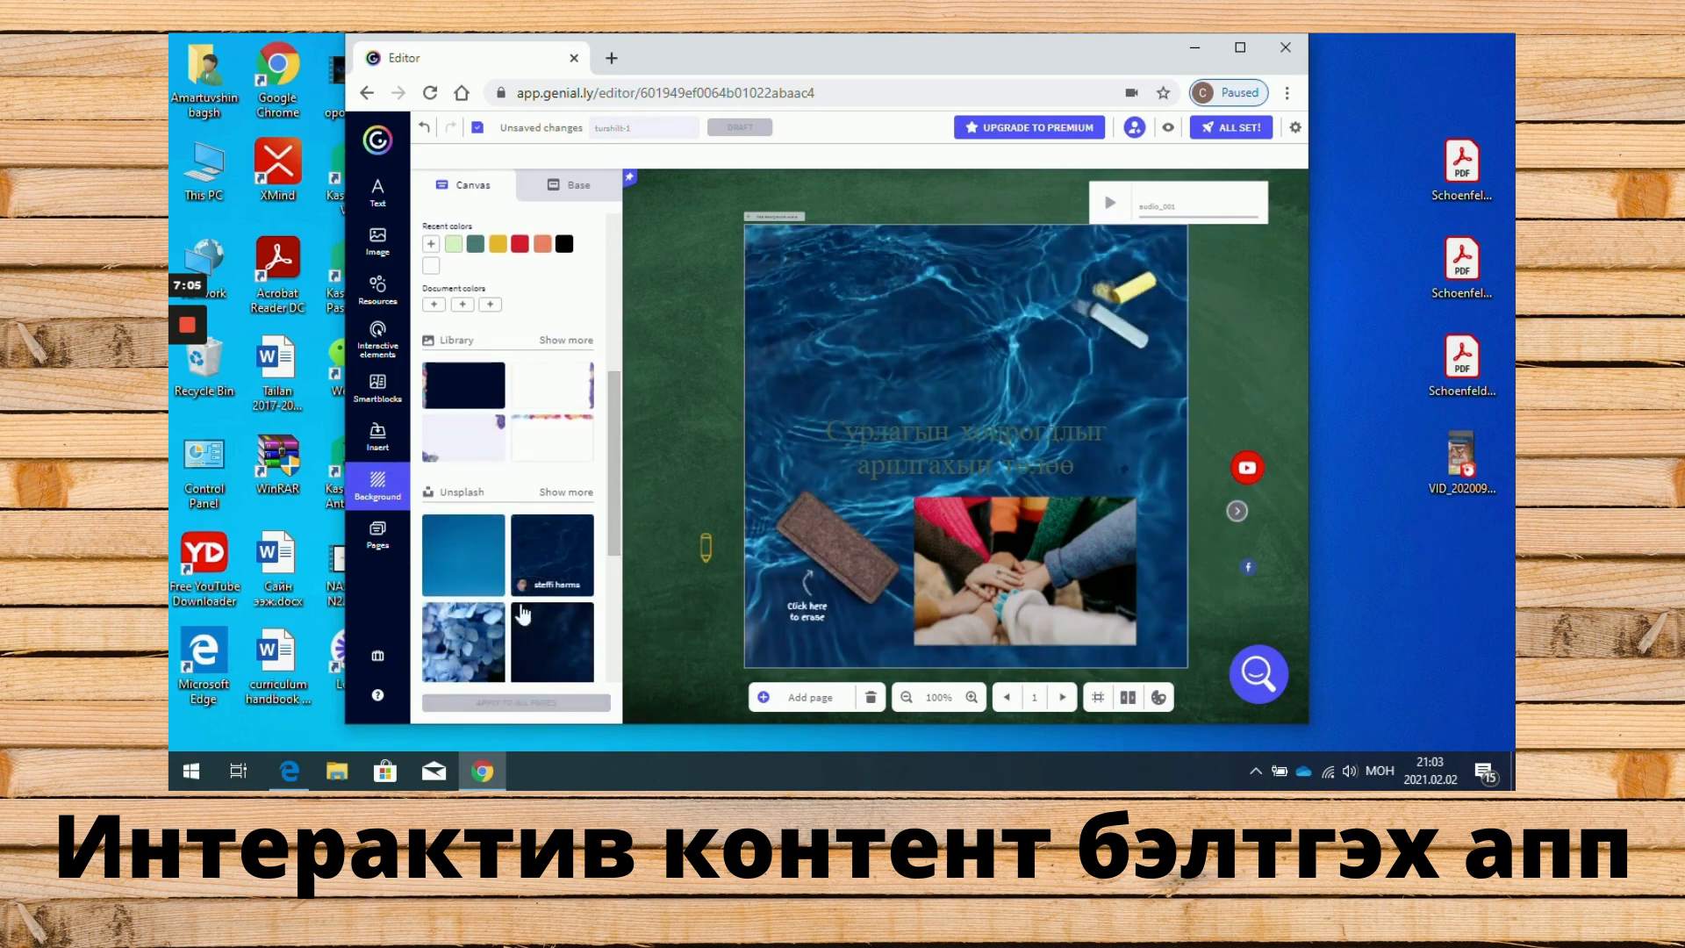
{"action": "left_click", "coordinate": [478, 640]}
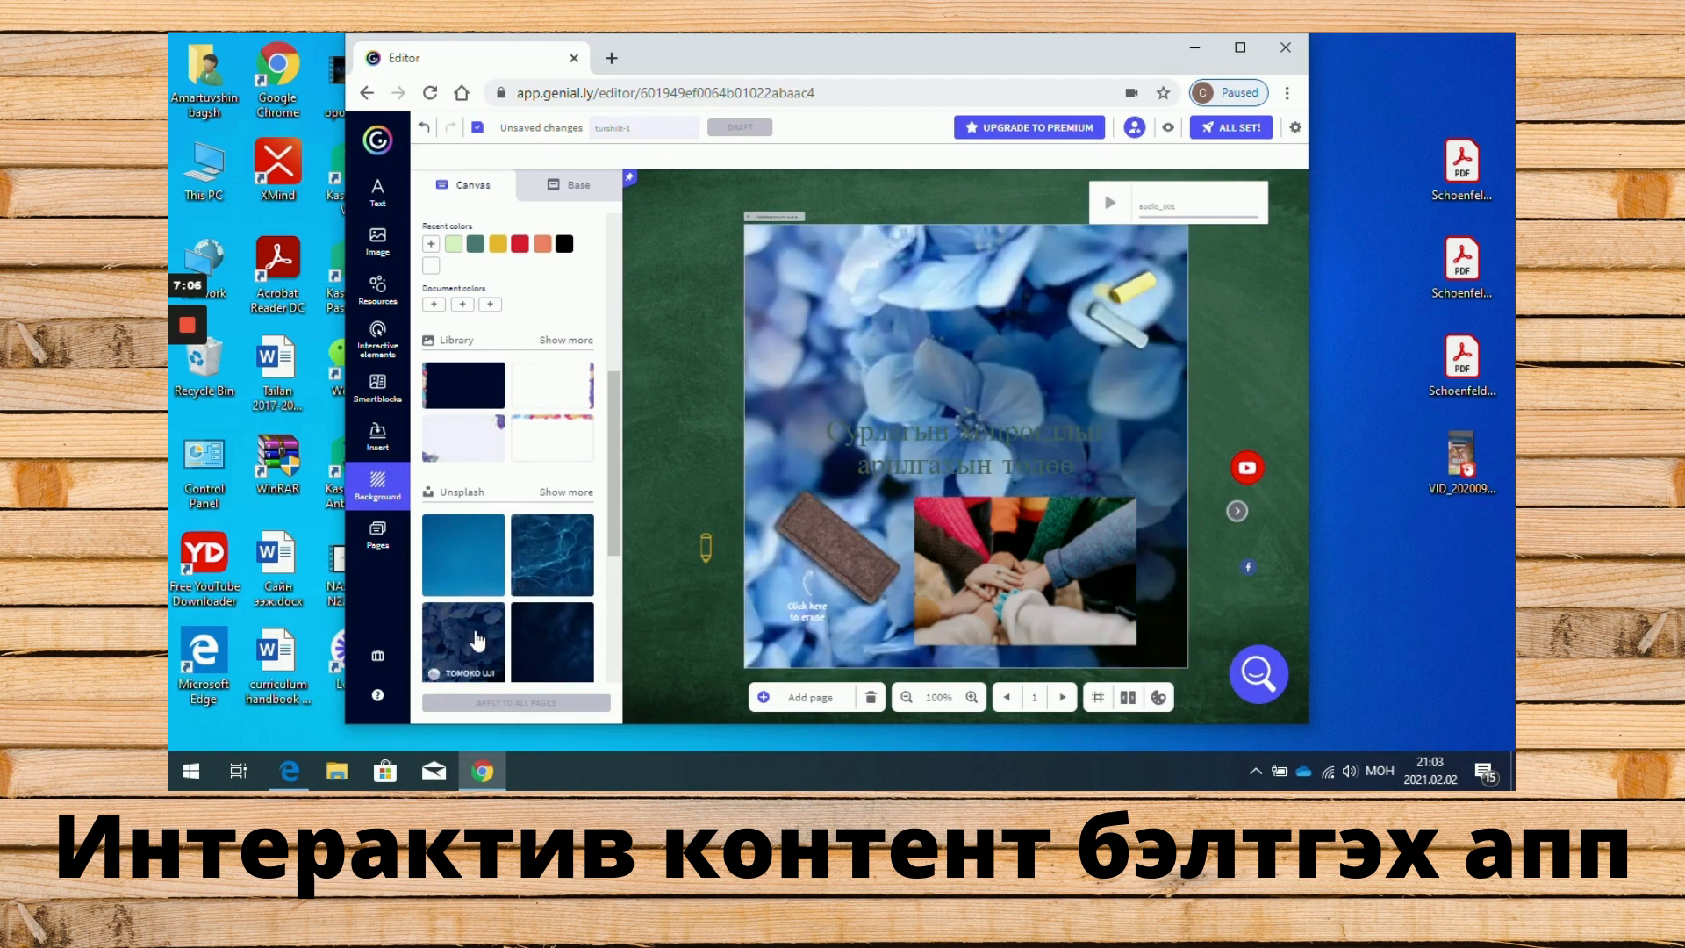
- Try the white purple-edged library background, a light green fill and a teal fill on page 1
{"action": "left_click", "coordinate": [562, 400]}
{"action": "scroll", "coordinate": [614, 402], "scroll_direction": "up", "scroll_amount": 1}
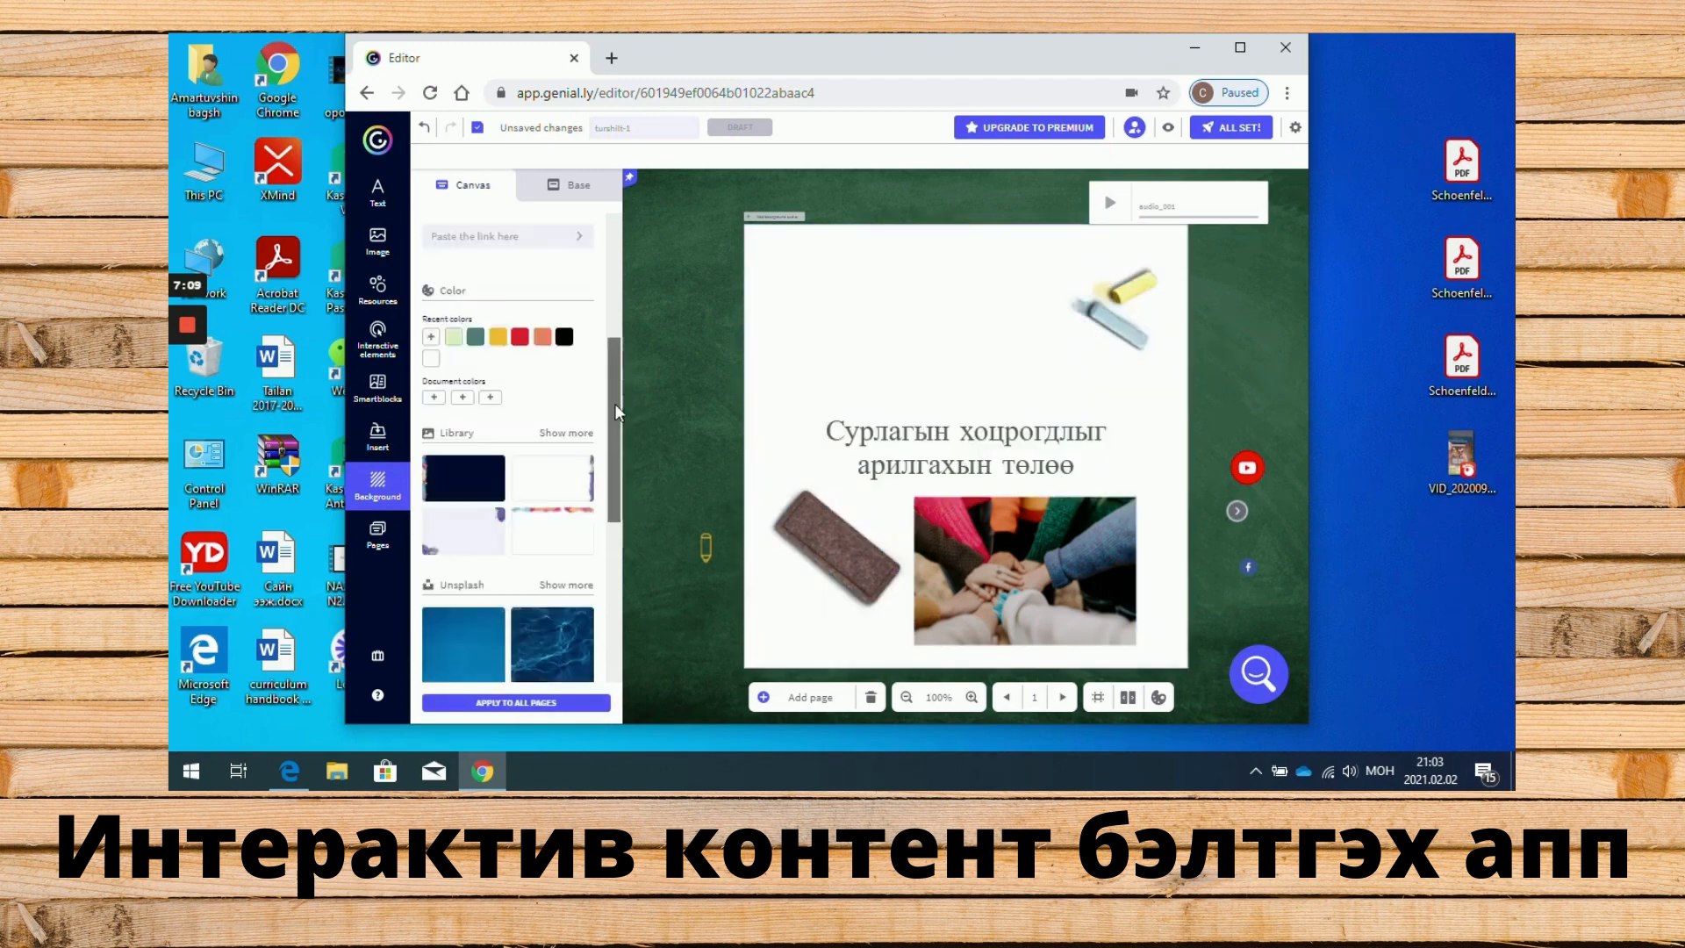
{"action": "scroll", "coordinate": [615, 403], "scroll_direction": "up", "scroll_amount": 1}
{"action": "left_click", "coordinate": [454, 414]}
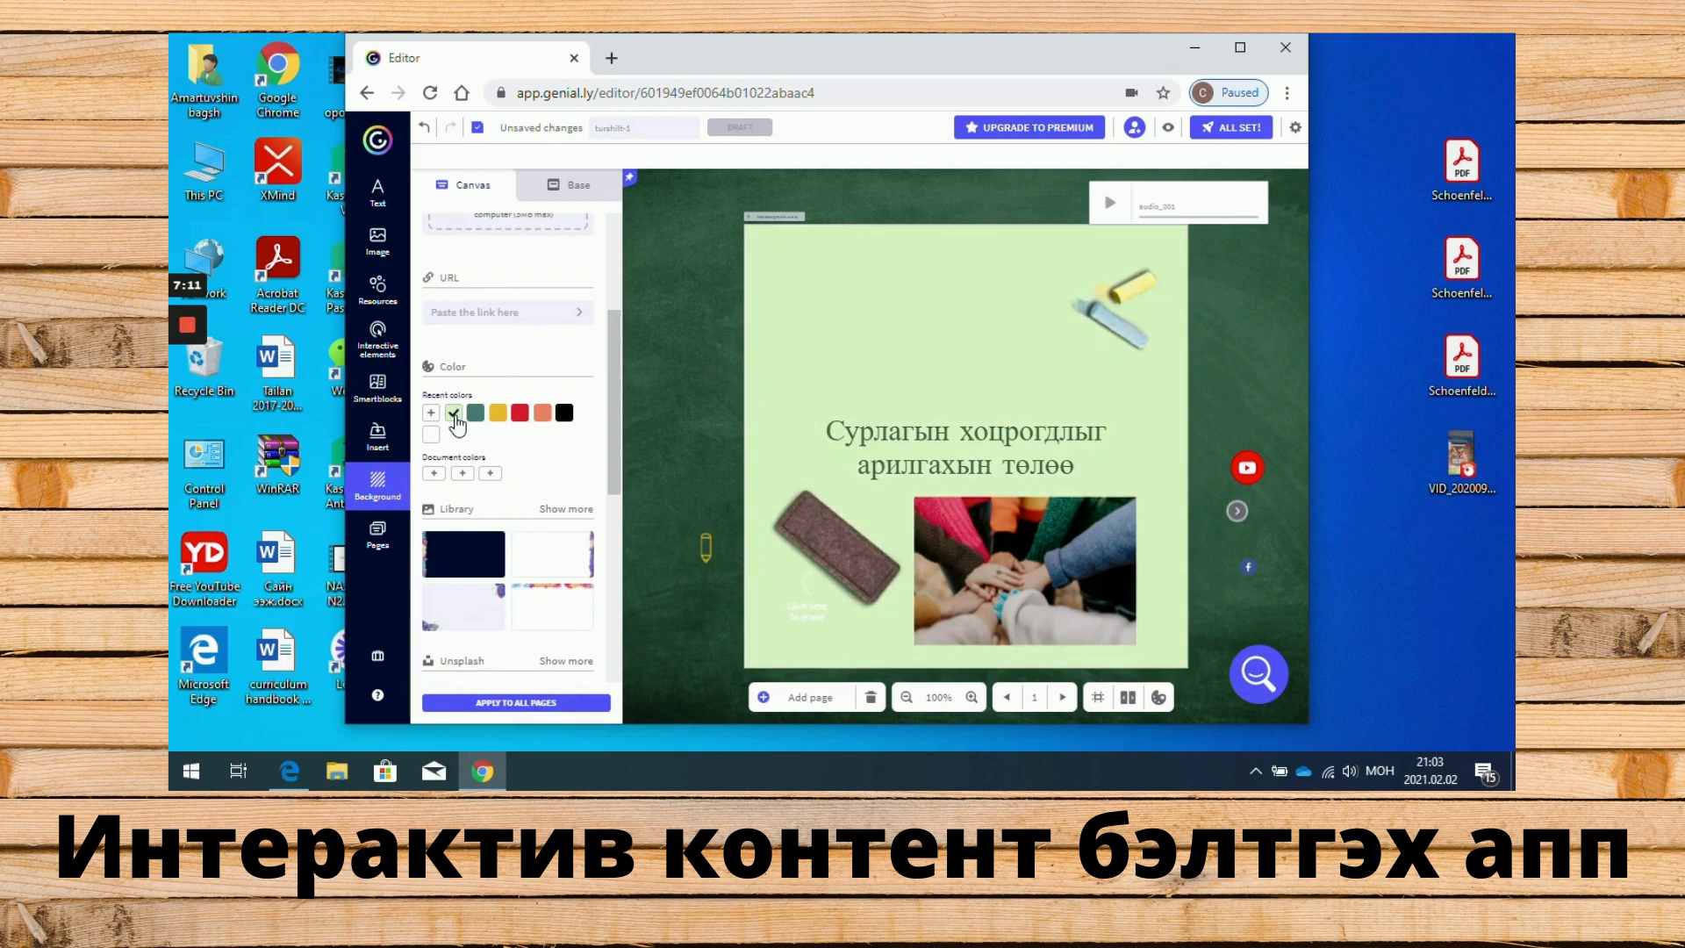
{"action": "left_click", "coordinate": [475, 412]}
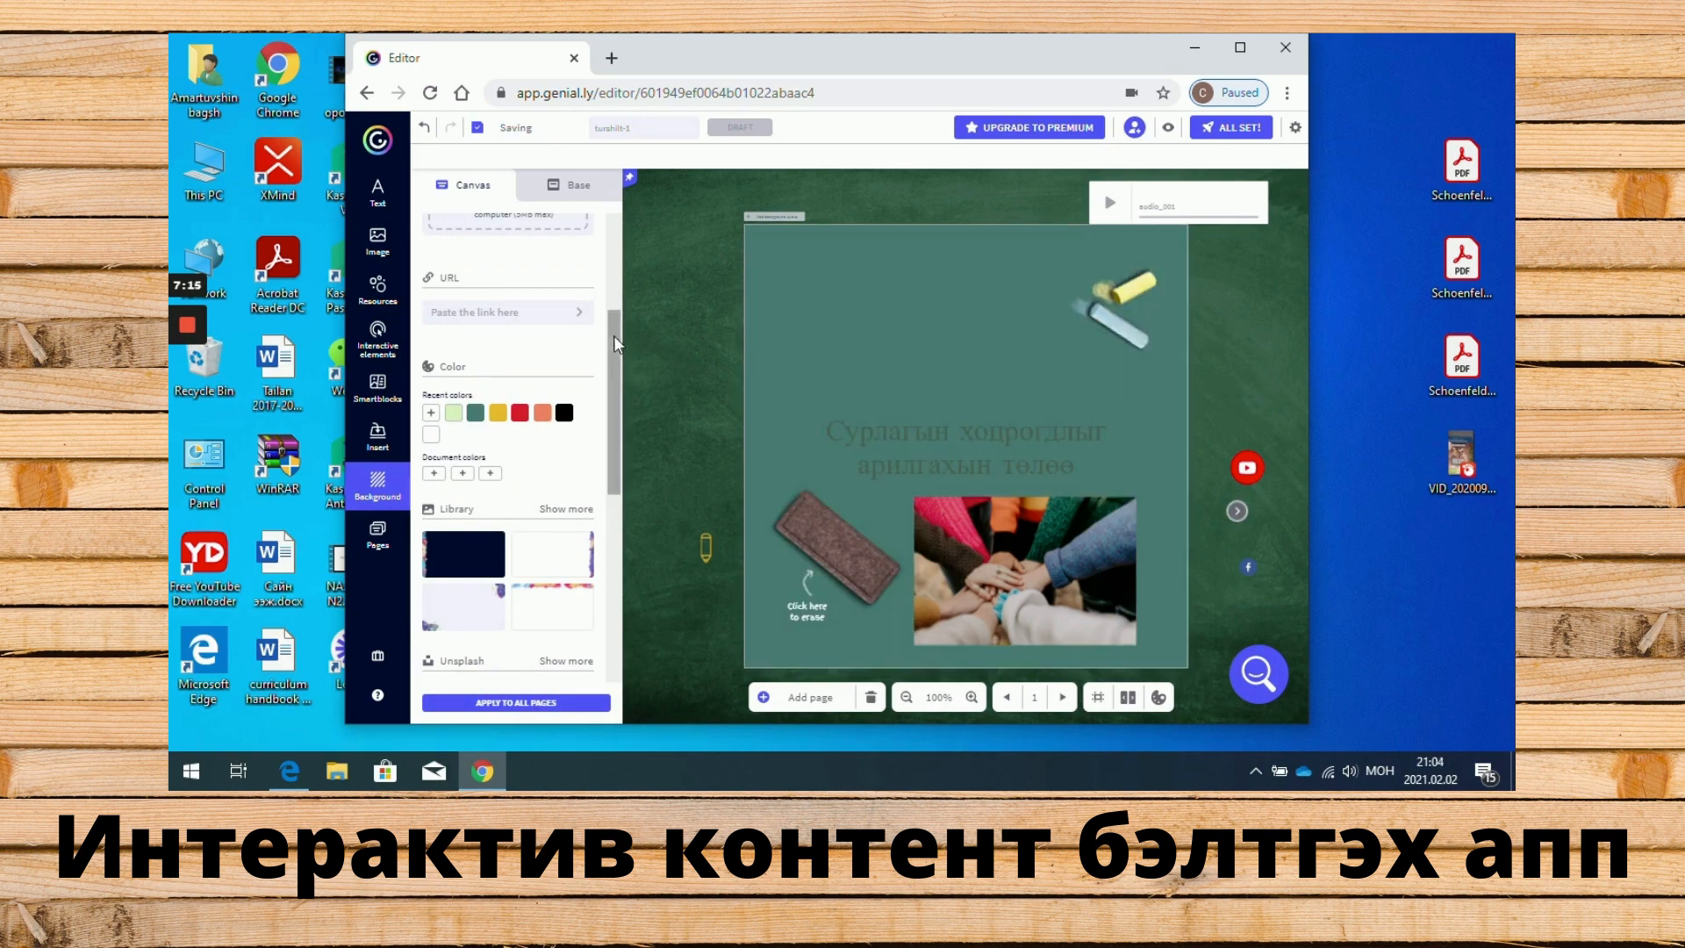
- Undo all the background changes on page 1 back to the original chalkboard
{"action": "scroll", "coordinate": [613, 336], "scroll_direction": "up", "scroll_amount": 3}
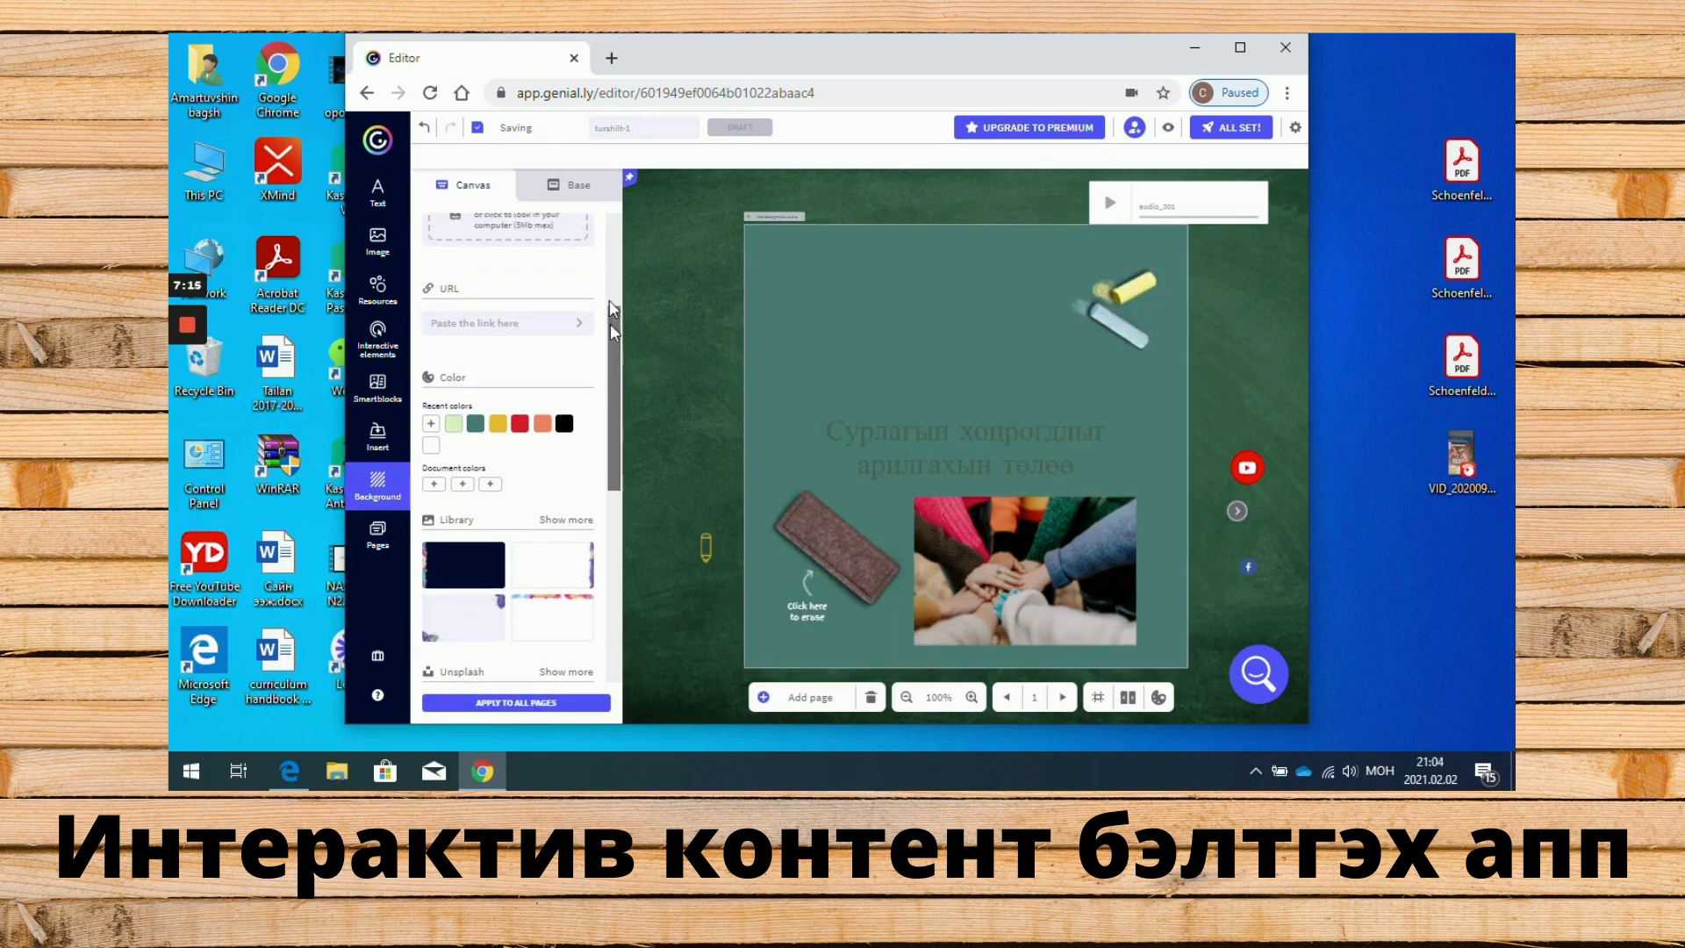
{"action": "left_click", "coordinate": [425, 130]}
{"action": "left_click", "coordinate": [424, 129]}
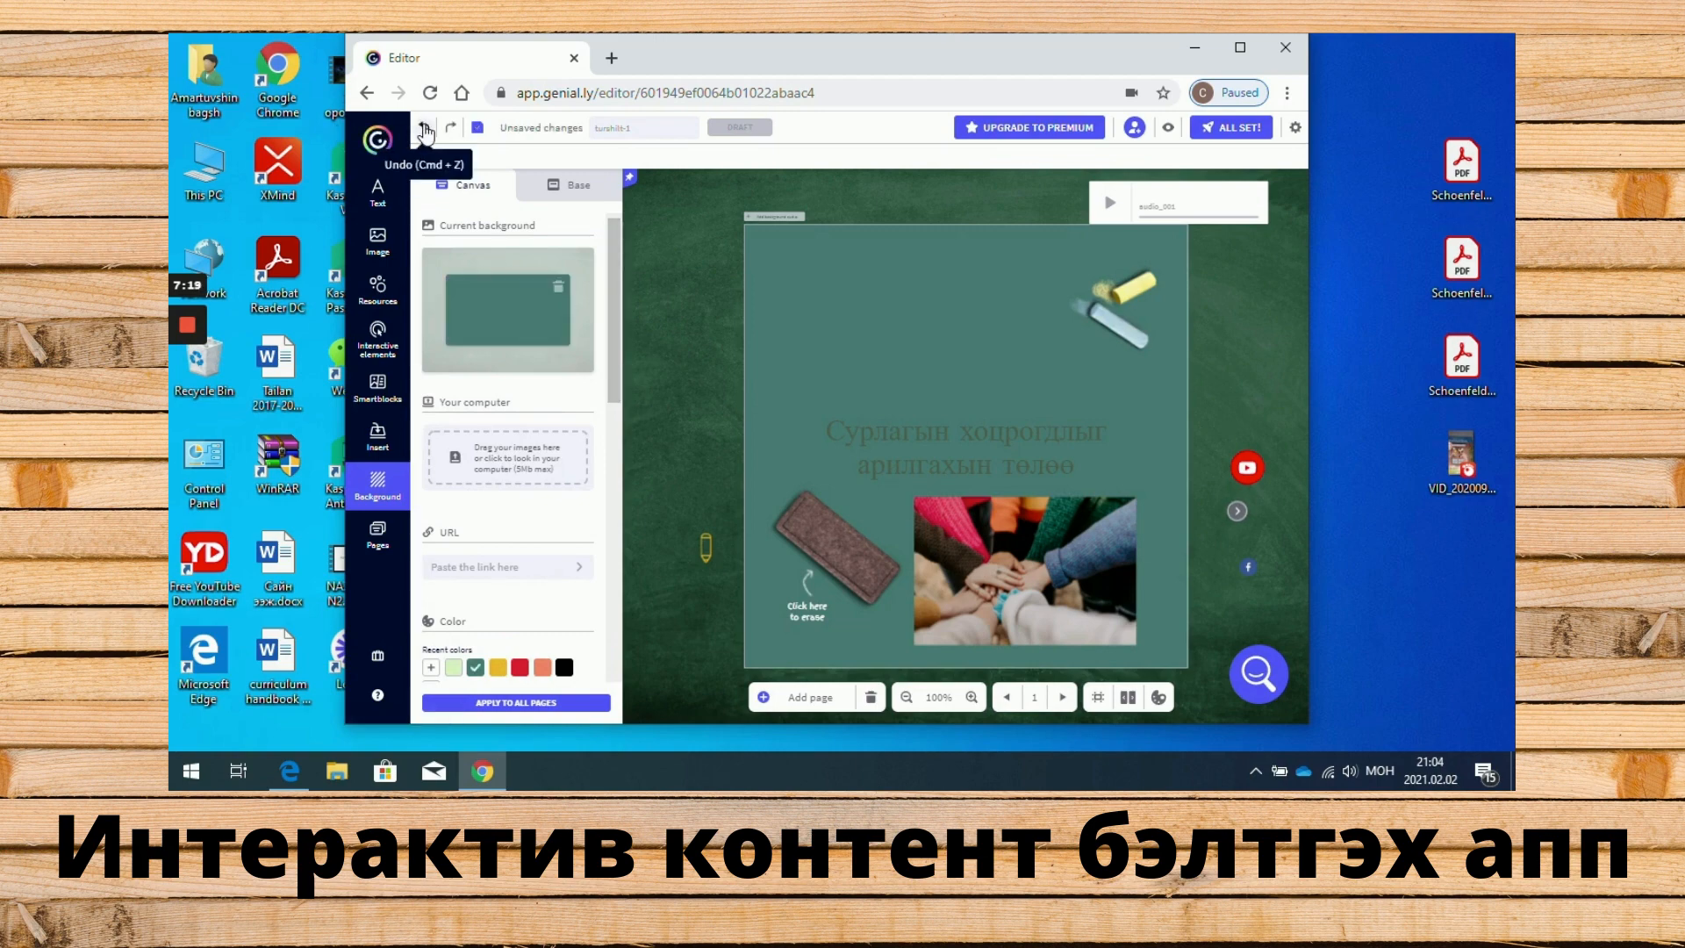
{"action": "left_click", "coordinate": [425, 130]}
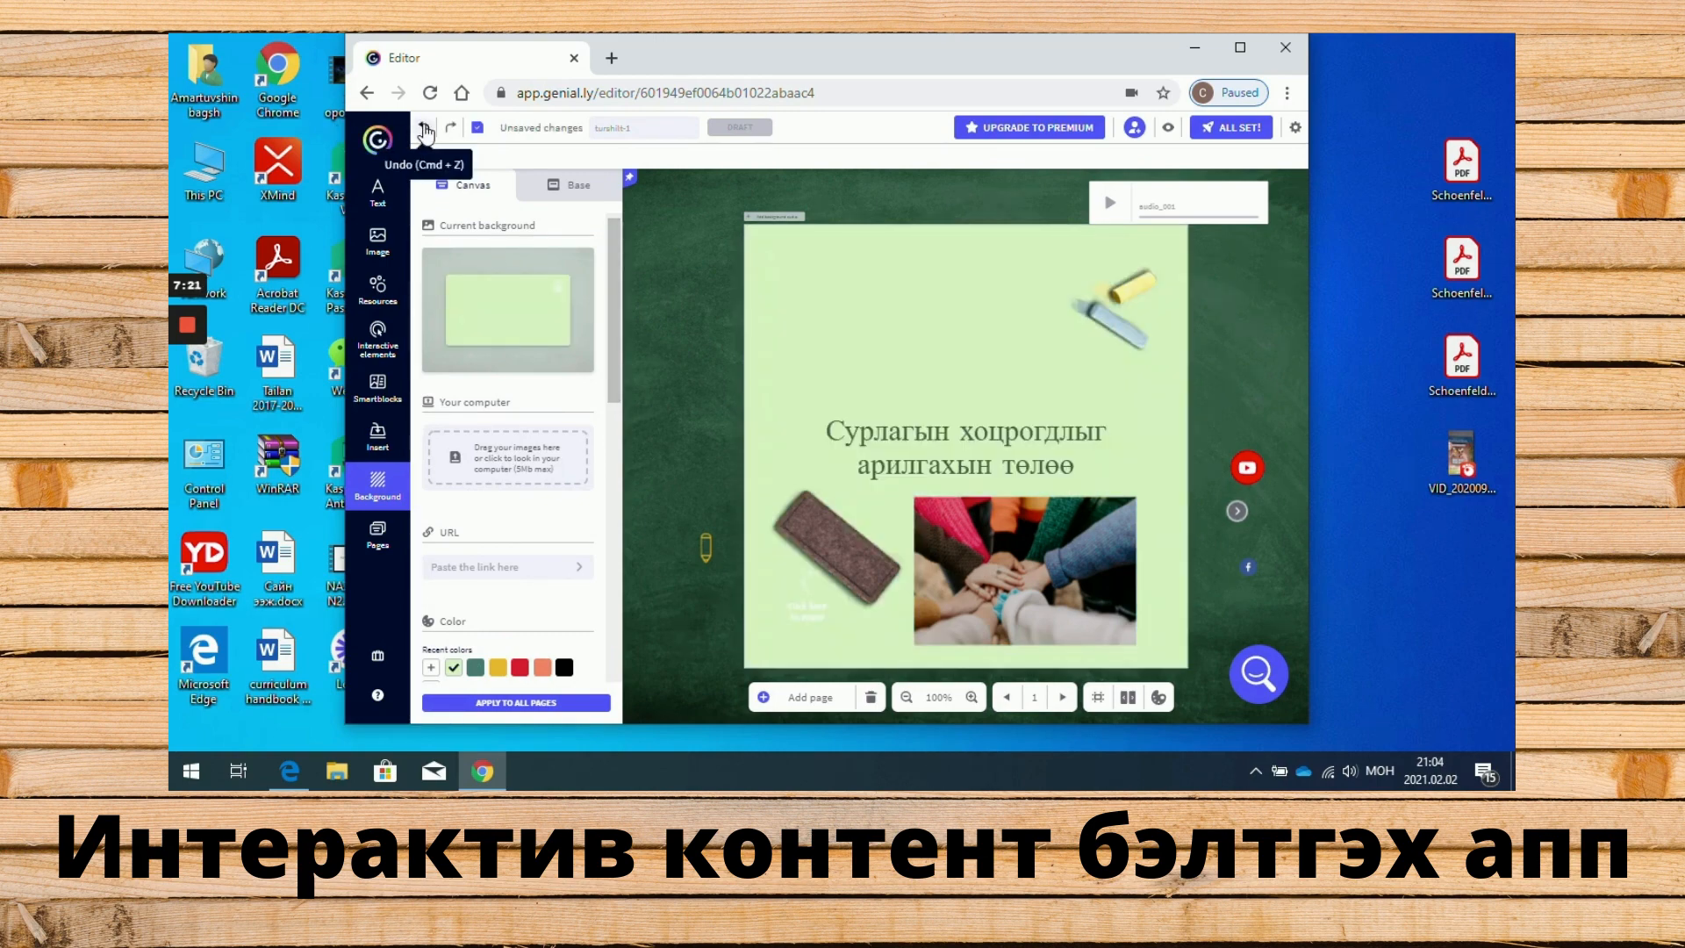
{"action": "left_click", "coordinate": [424, 129]}
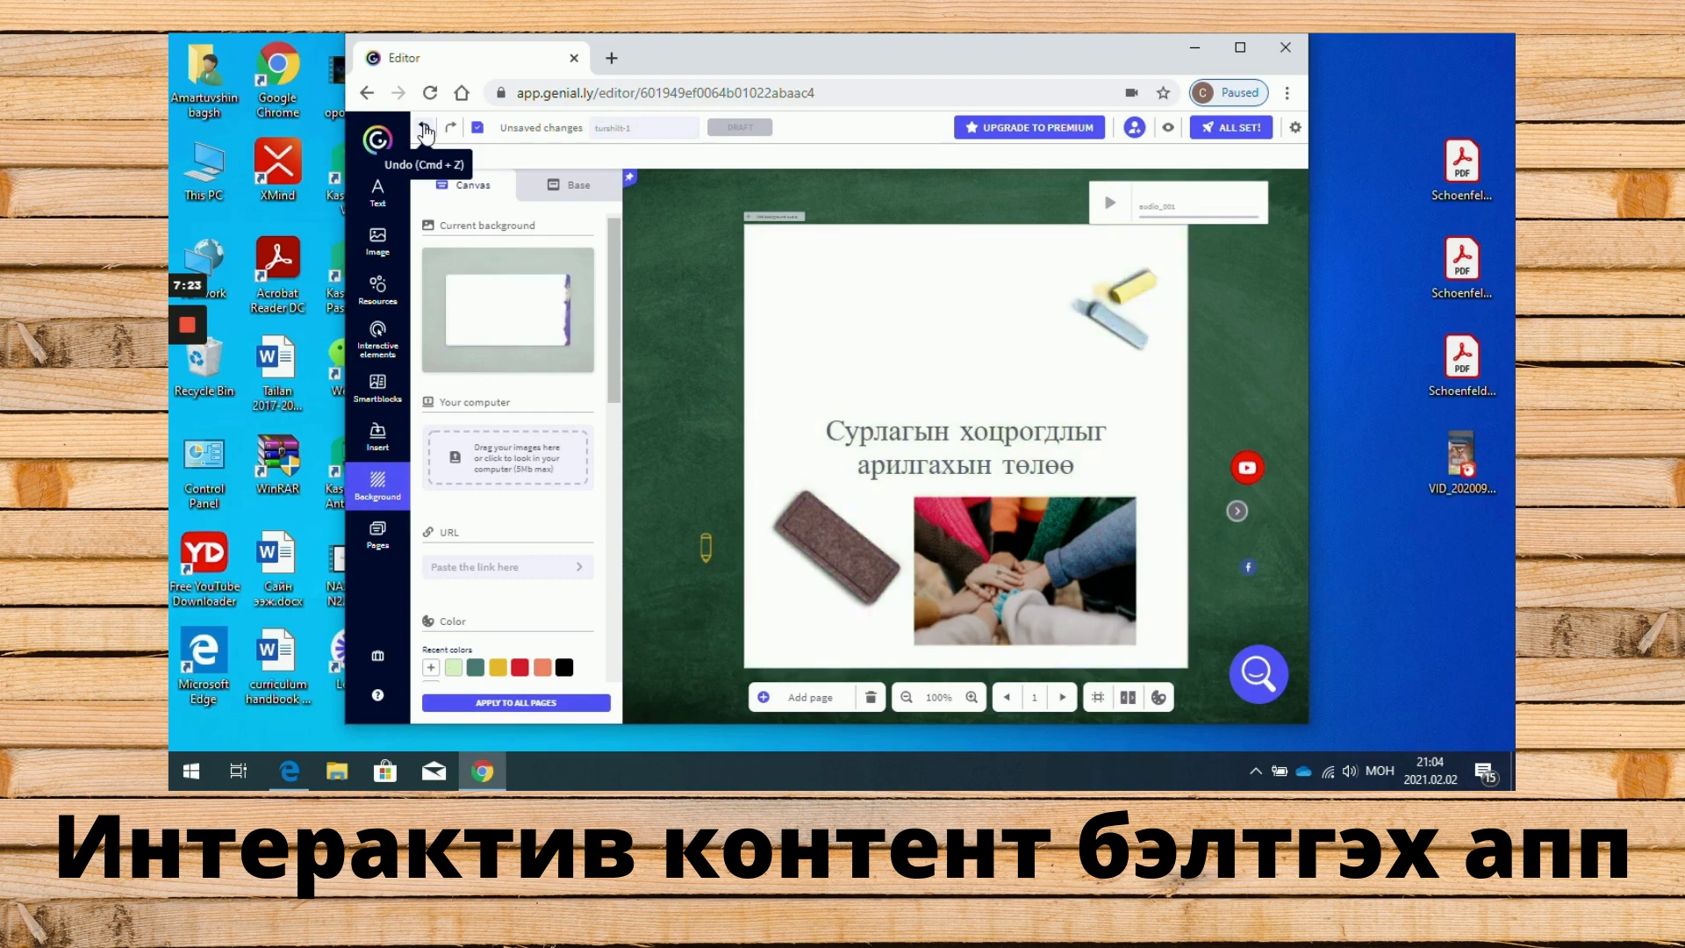
{"action": "left_click", "coordinate": [425, 129]}
{"action": "left_click", "coordinate": [425, 129]}
{"action": "left_click", "coordinate": [425, 130]}
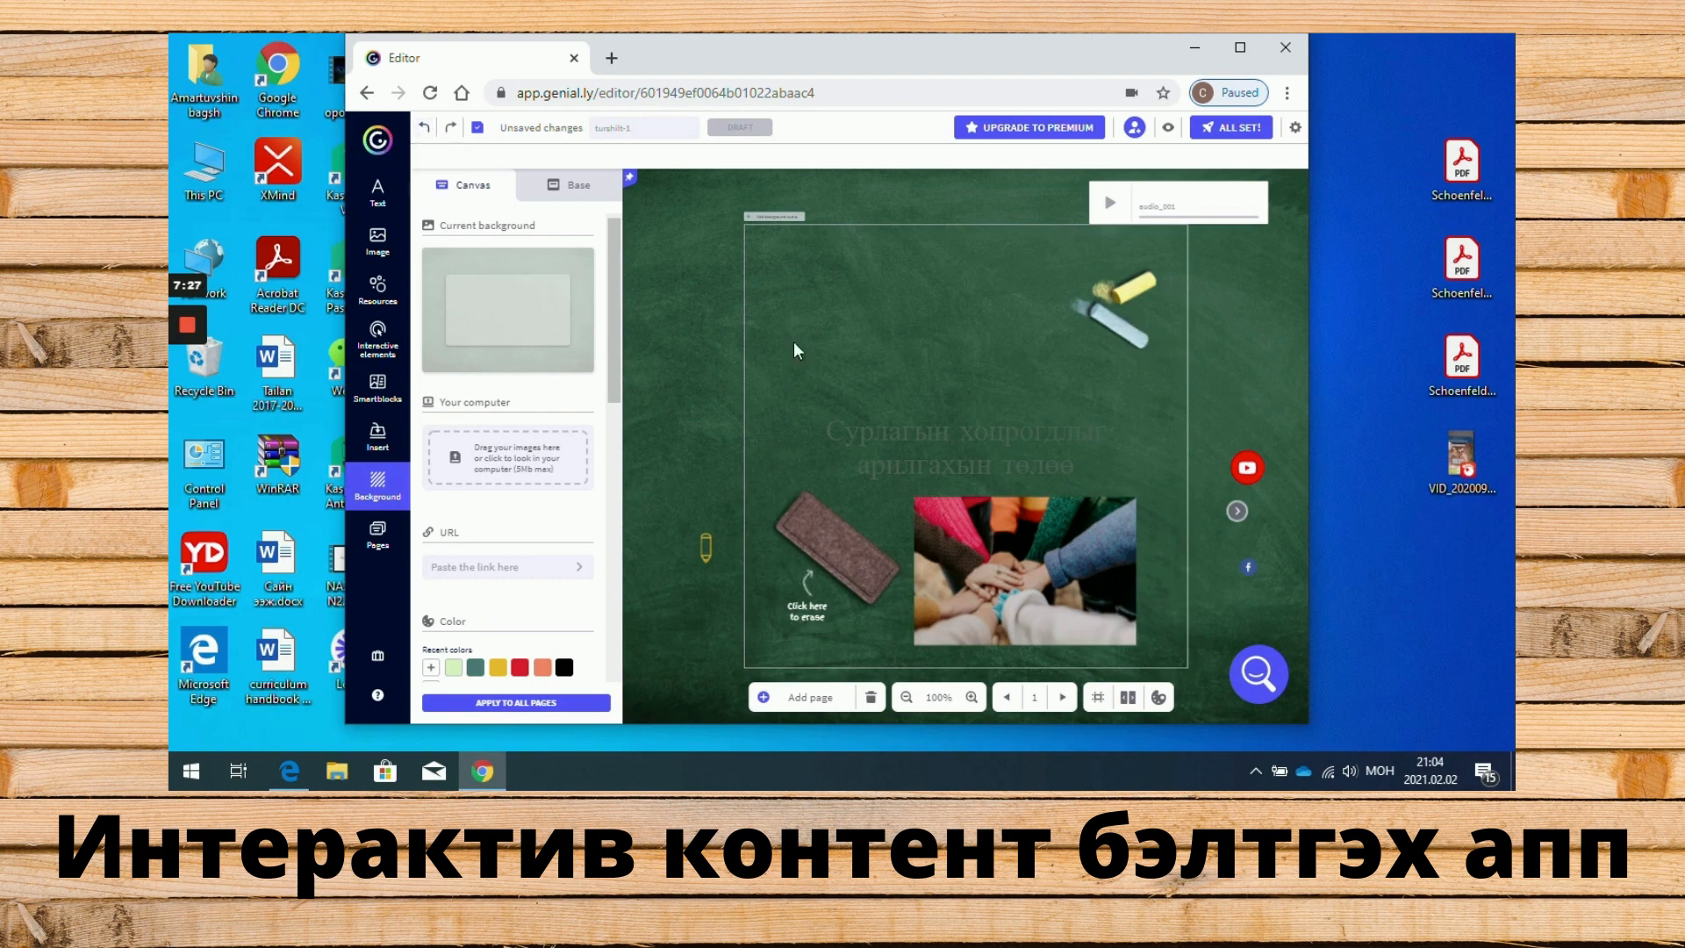
- Recolour the title "Сурлагын хоцрогдлыг арилгахын төлөө" on page 1 to yellow
{"action": "left_click", "coordinate": [987, 430]}
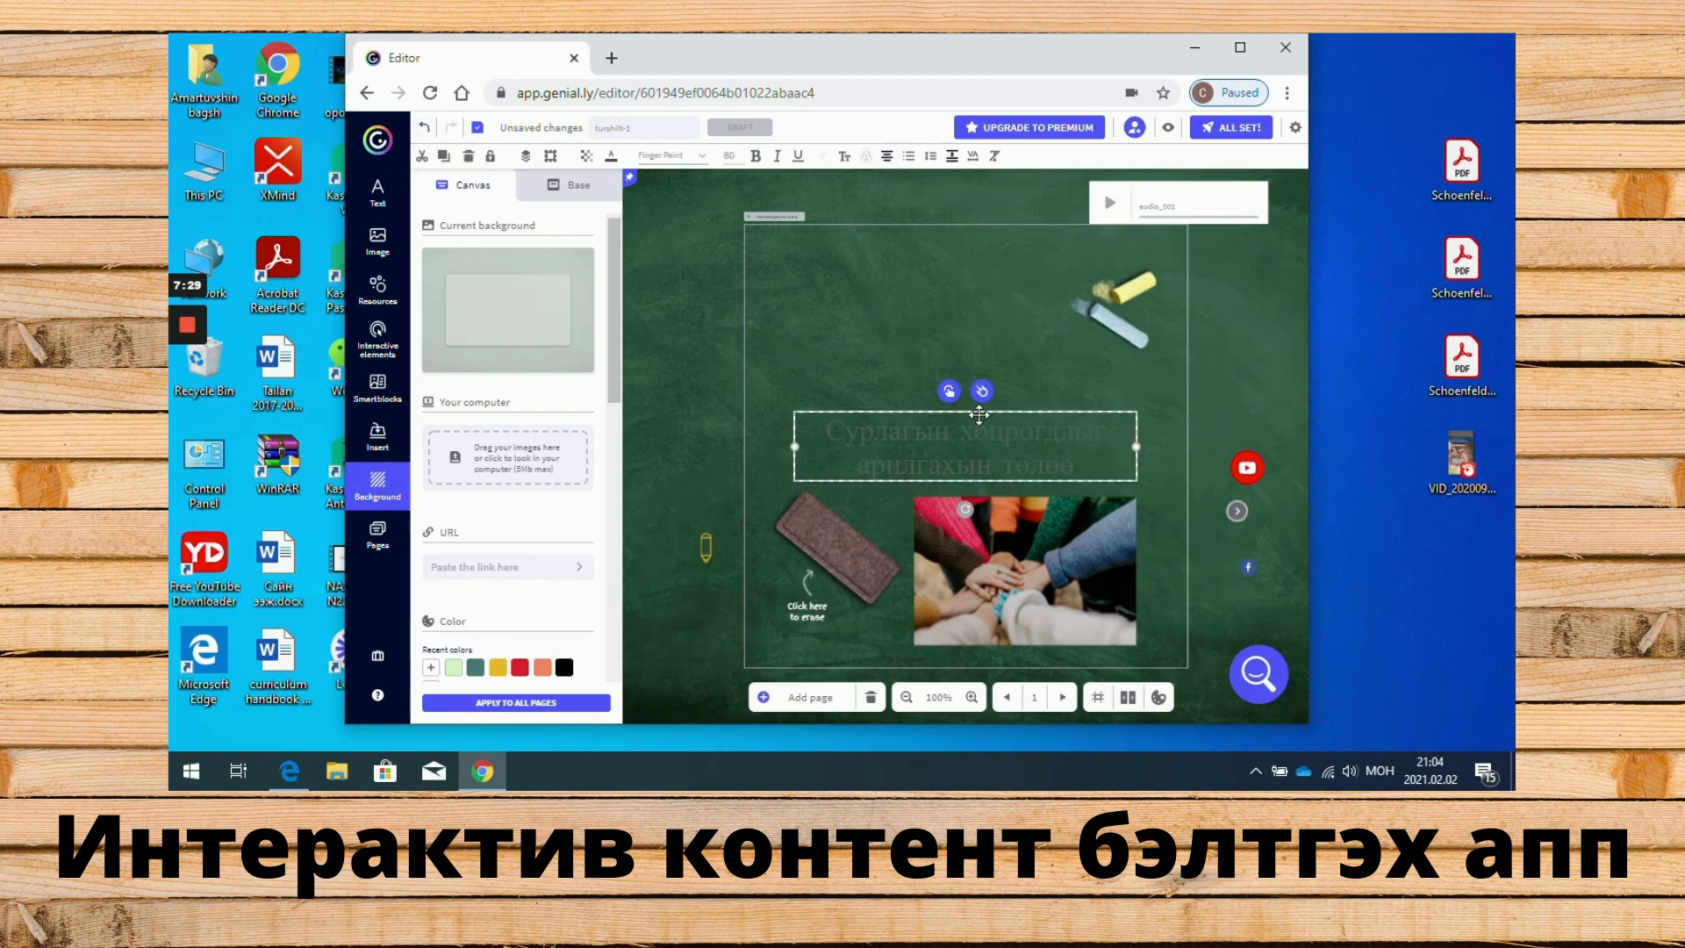
{"action": "left_click", "coordinate": [612, 156]}
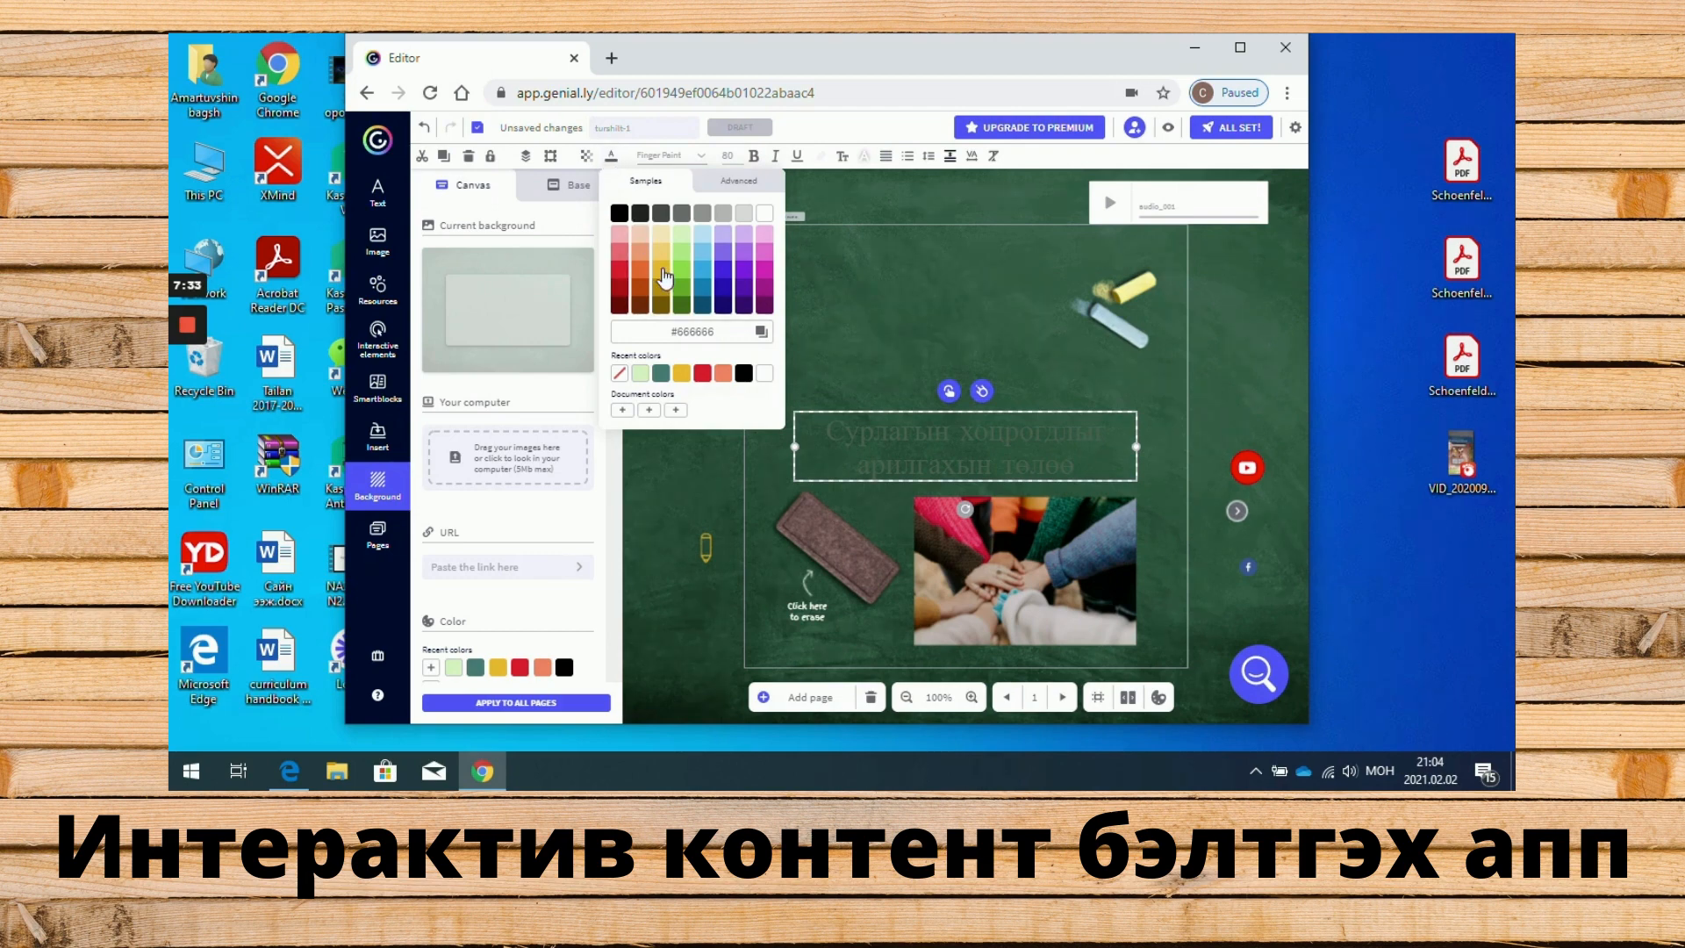
{"action": "left_click", "coordinate": [662, 272]}
{"action": "left_click", "coordinate": [686, 474]}
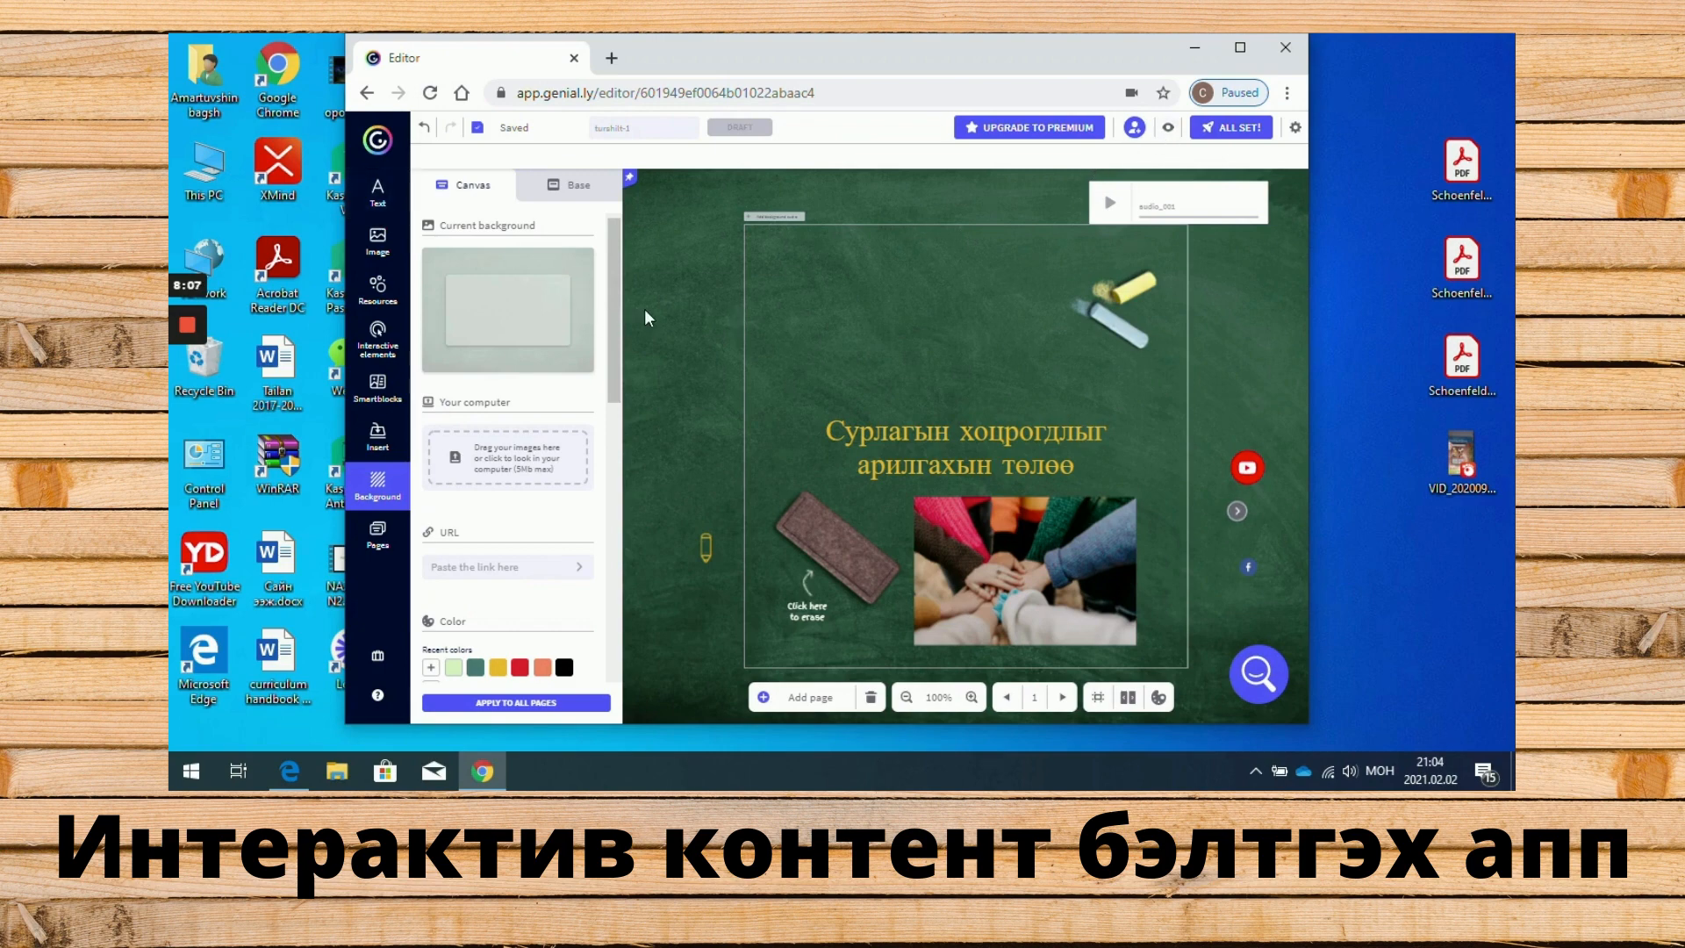
- On page 2, delete the eraser covering the text and move the other one down beside the chalk patch's lower-right edge
{"action": "left_click", "coordinate": [377, 540]}
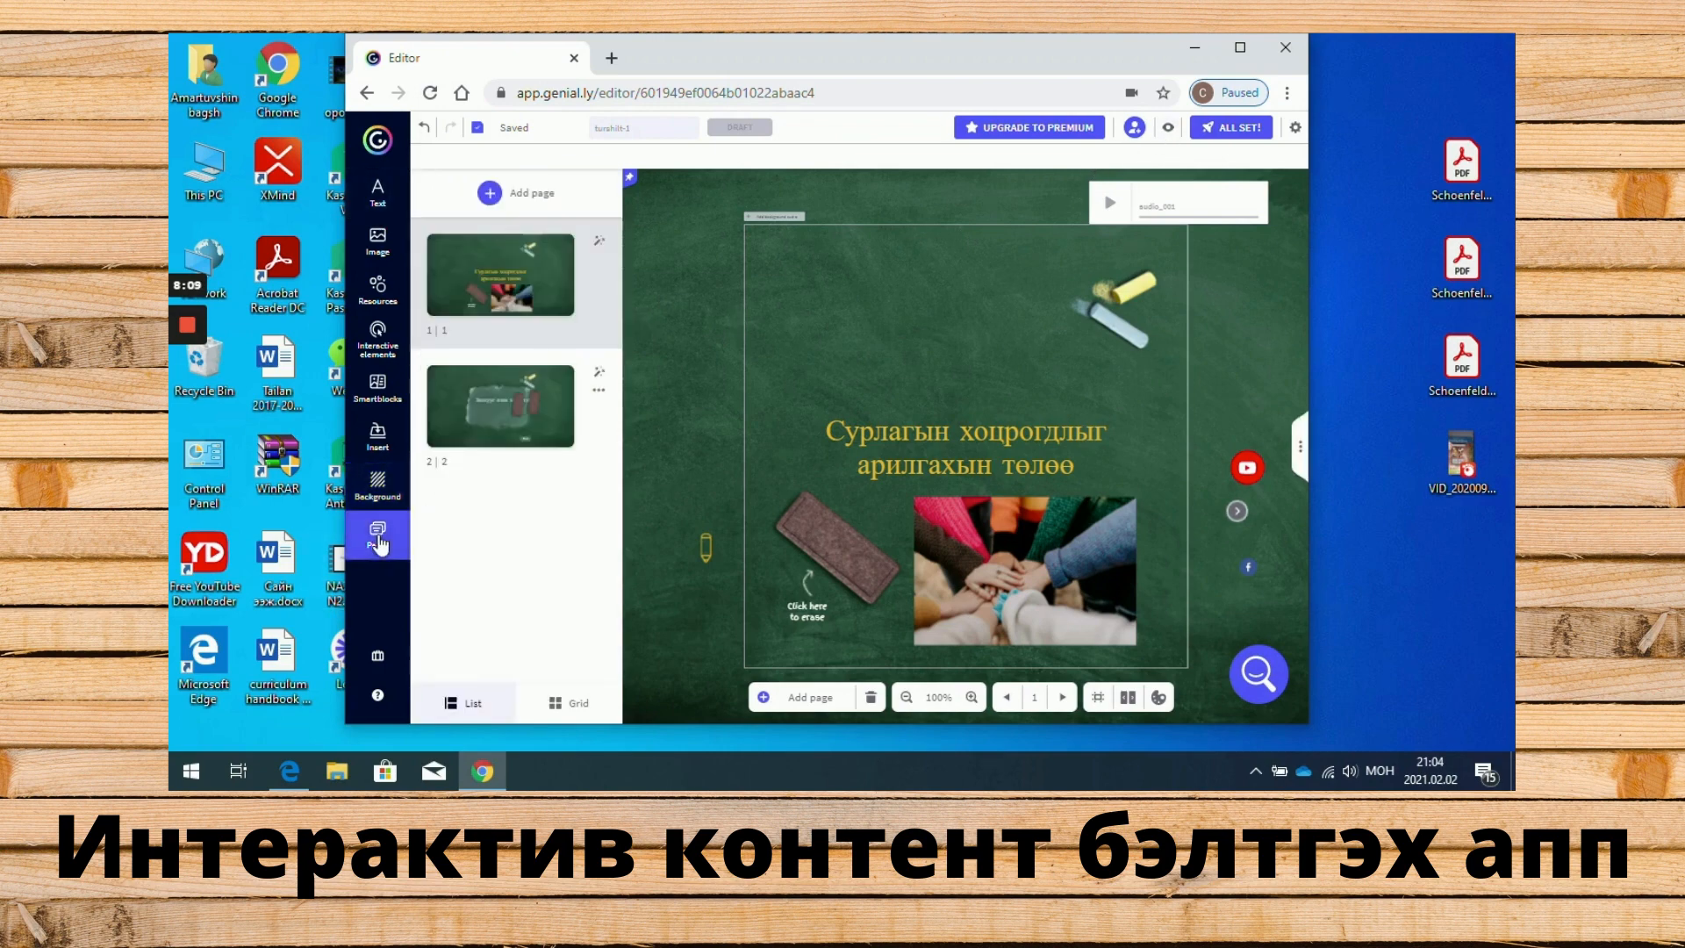
{"action": "left_click", "coordinate": [548, 413]}
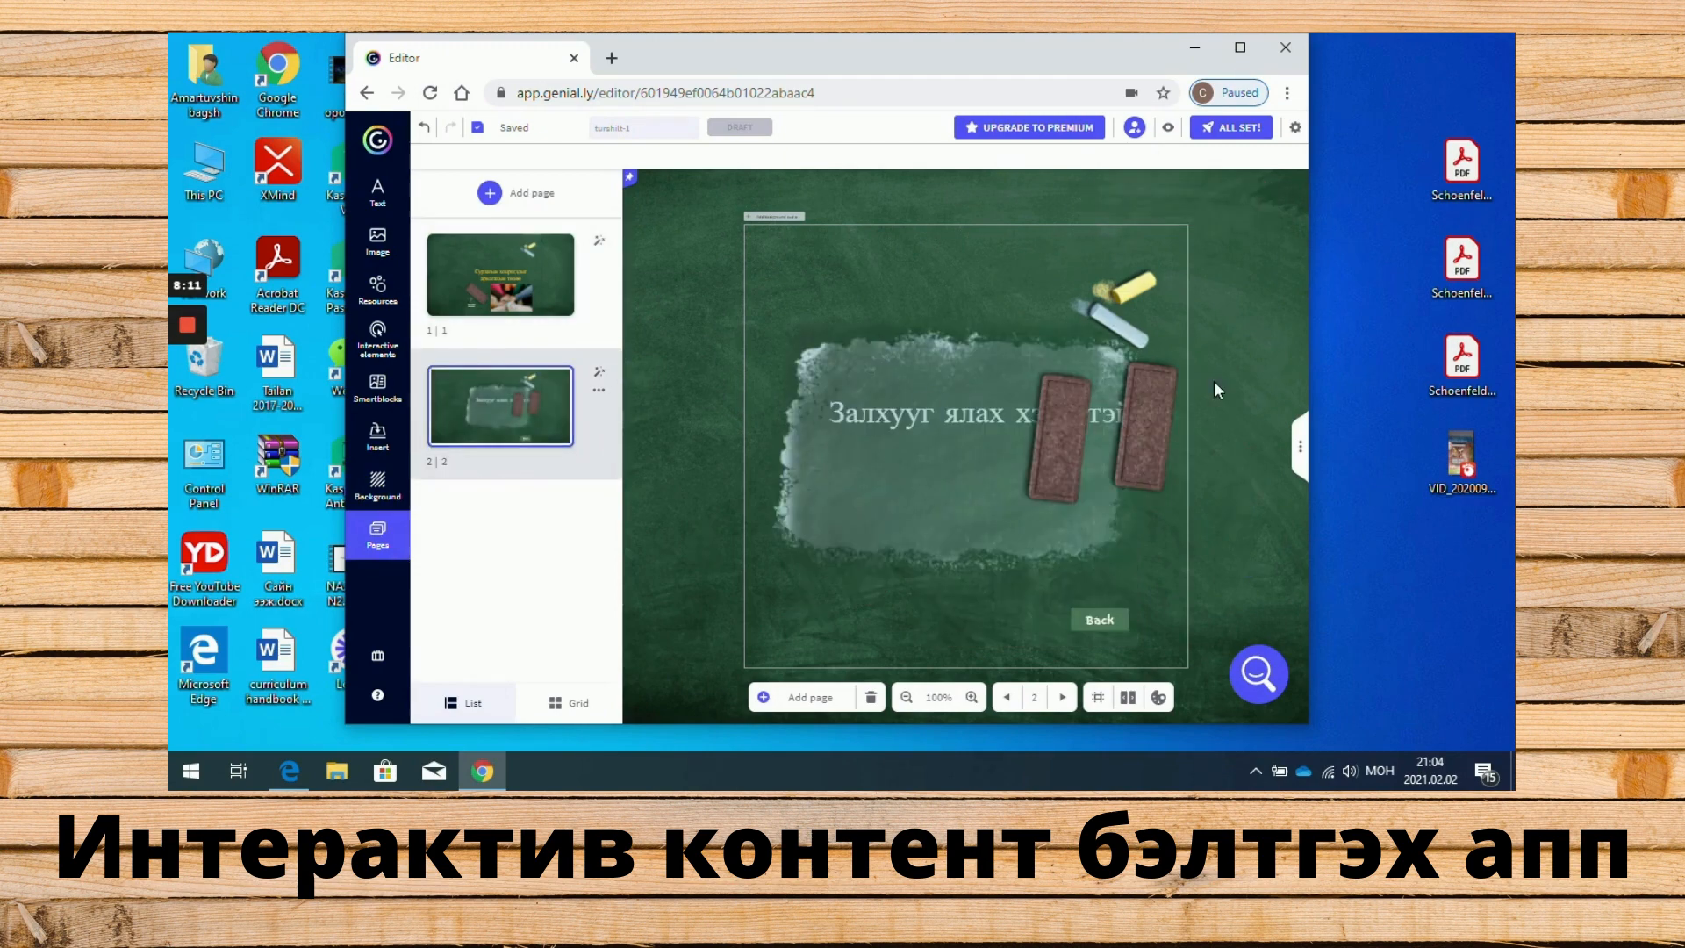
{"action": "left_click", "coordinate": [1156, 418]}
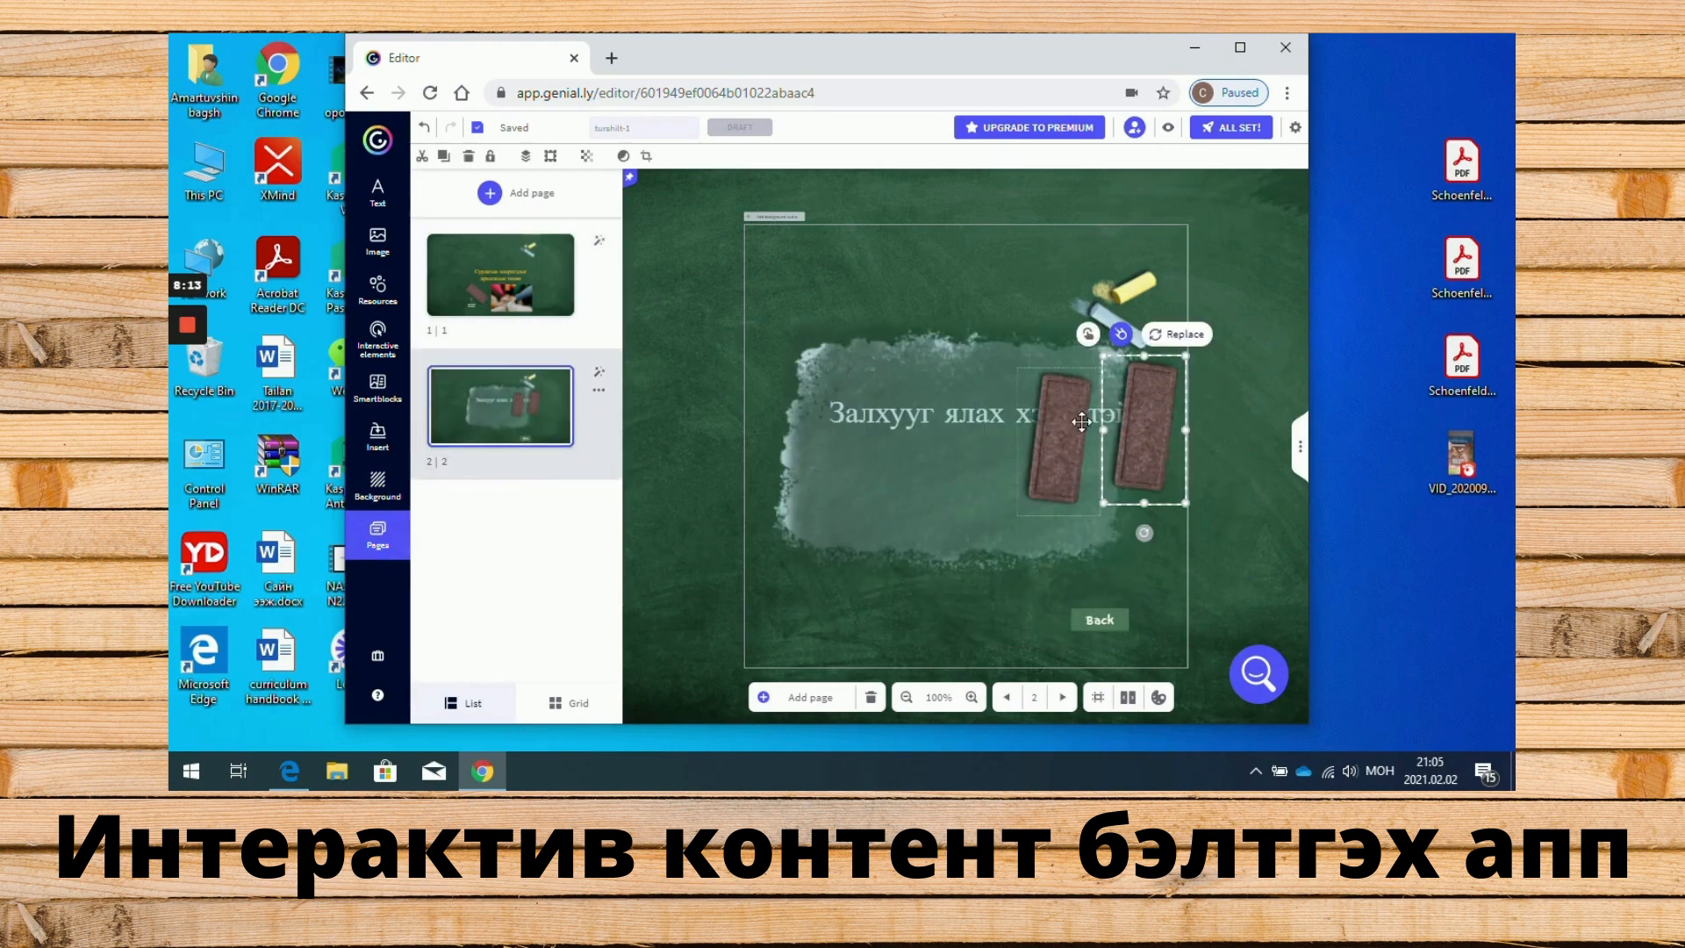
{"action": "left_click", "coordinate": [1062, 442]}
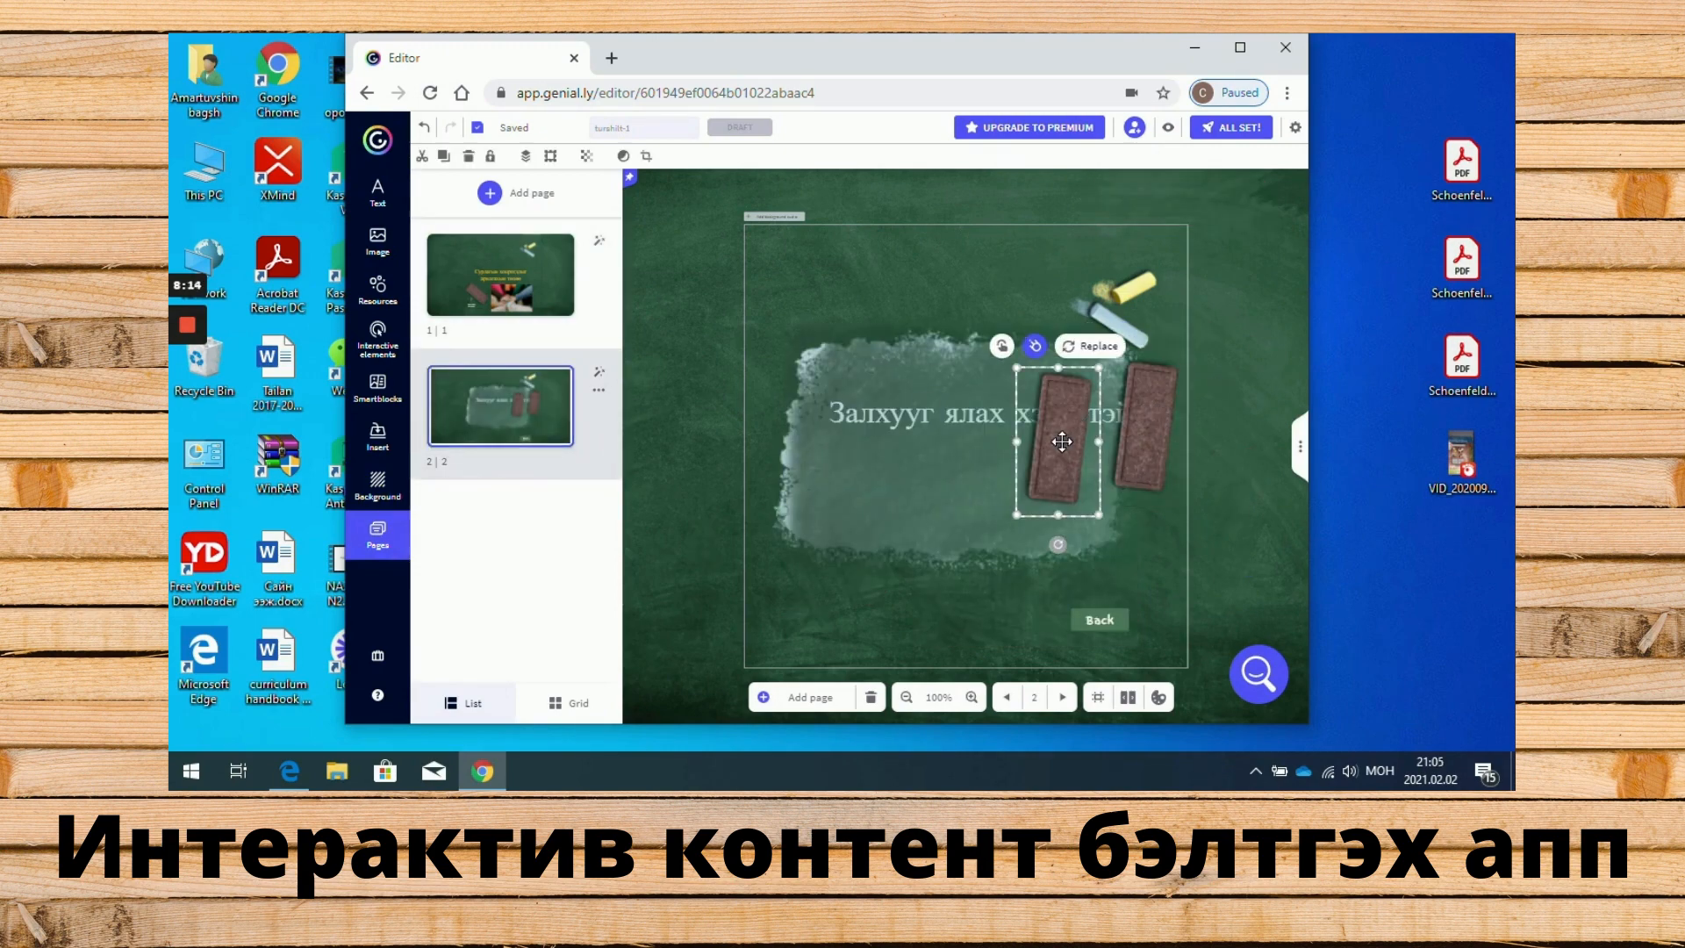
{"action": "left_click", "coordinate": [1156, 434]}
{"action": "left_click", "coordinate": [1060, 451]}
{"action": "key", "text": "Delete"}
{"action": "left_click_drag", "start_coordinate": [1145, 452], "coordinate": [1142, 529]}
{"action": "left_click", "coordinate": [985, 624]}
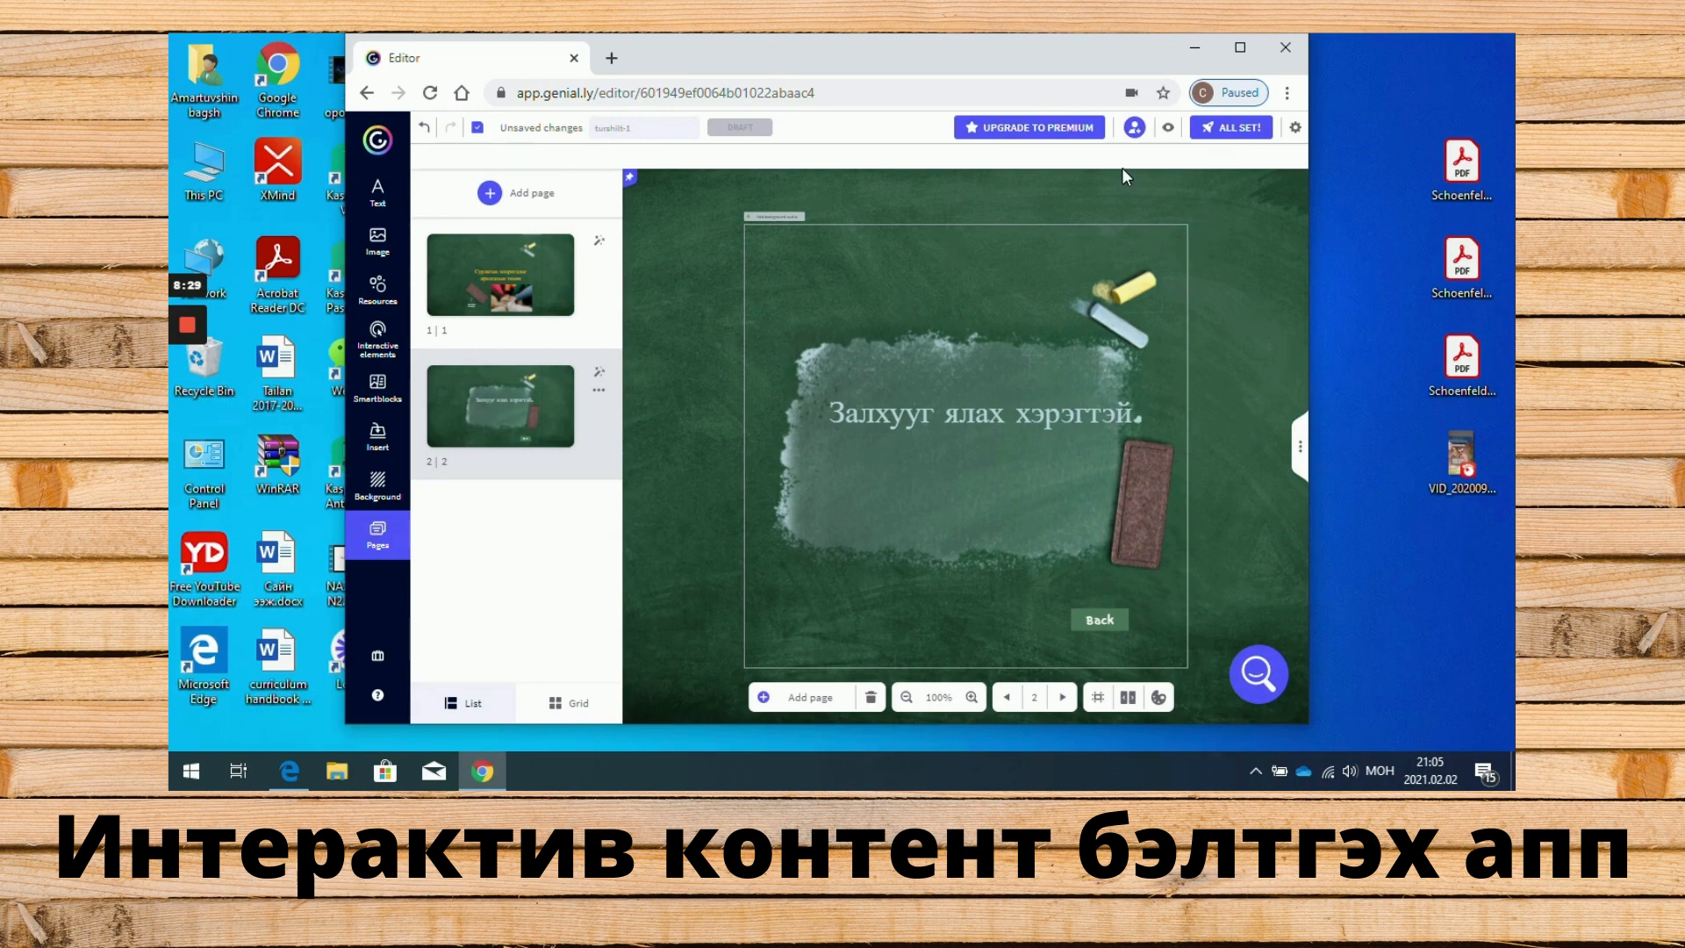
- Publish the card as Public online and open its sharing options
{"action": "left_click", "coordinate": [1235, 128]}
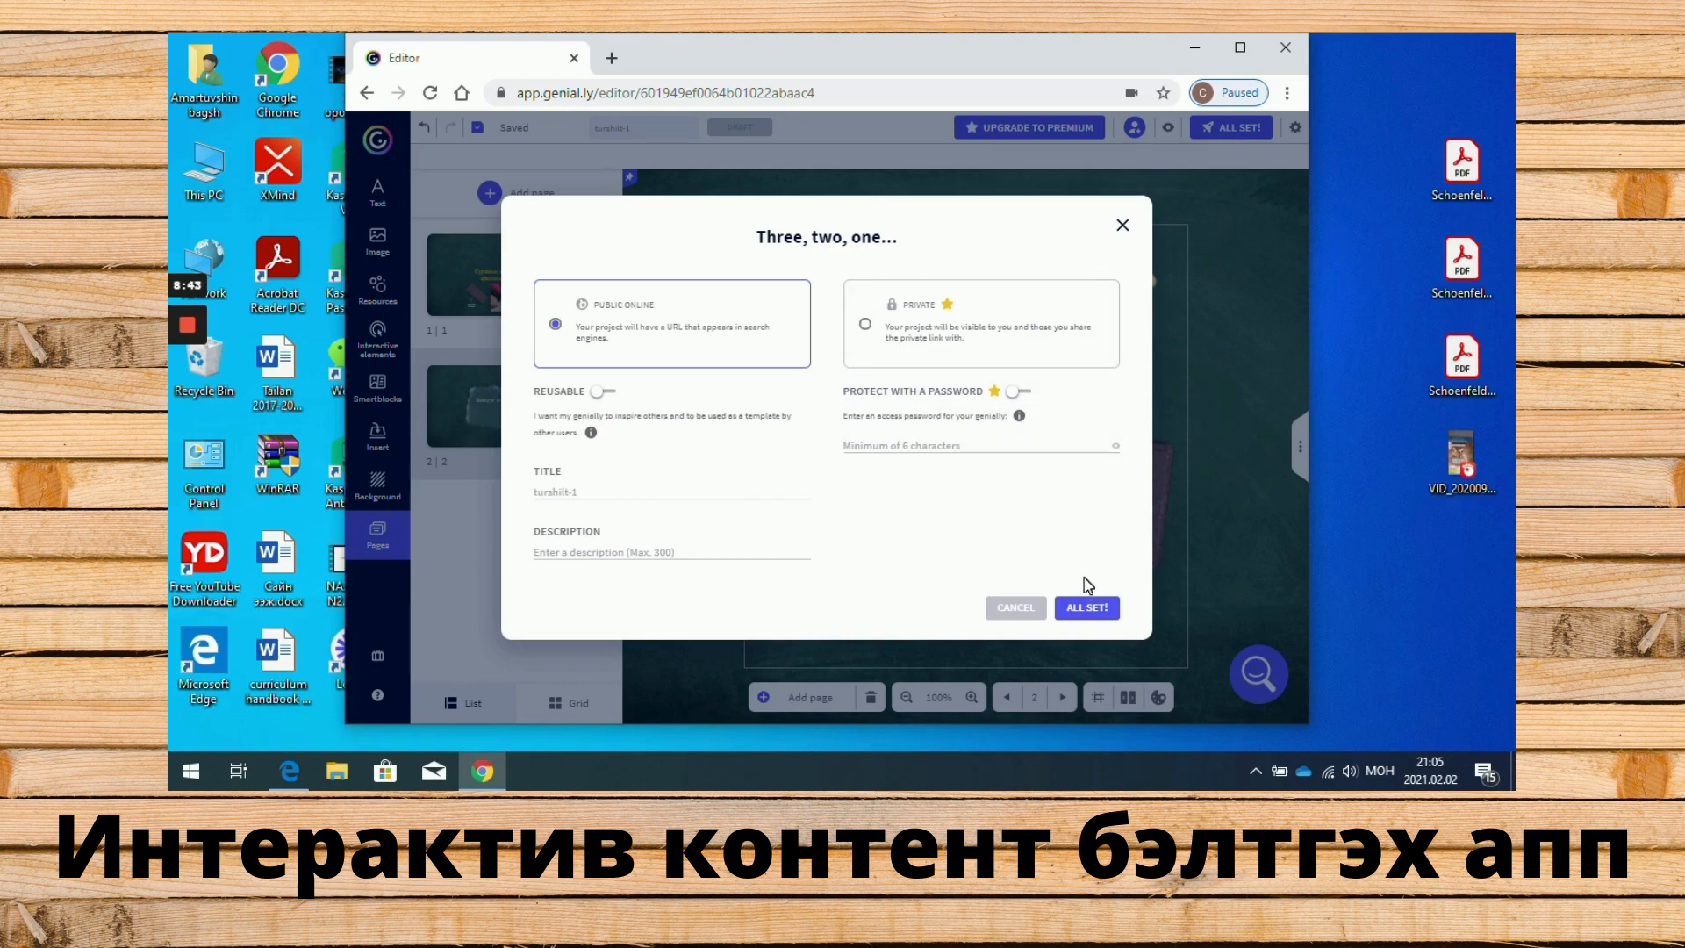
{"action": "left_click", "coordinate": [1090, 614]}
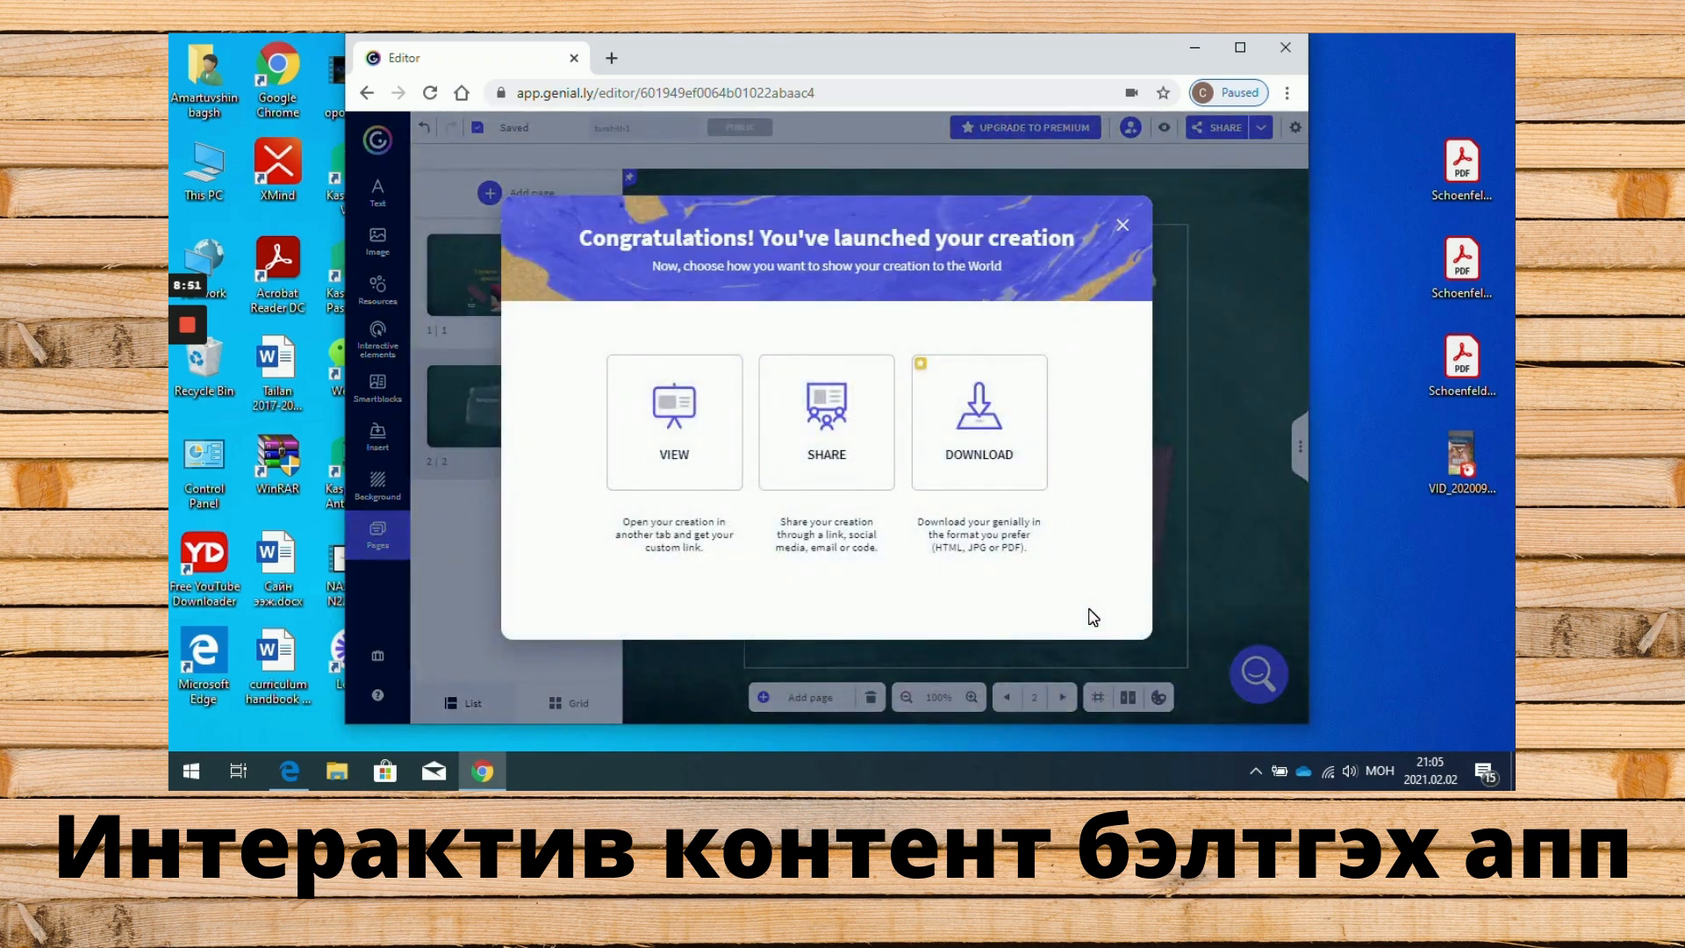
{"action": "mouse_move", "coordinate": [1031, 491]}
{"action": "left_click", "coordinate": [804, 429]}
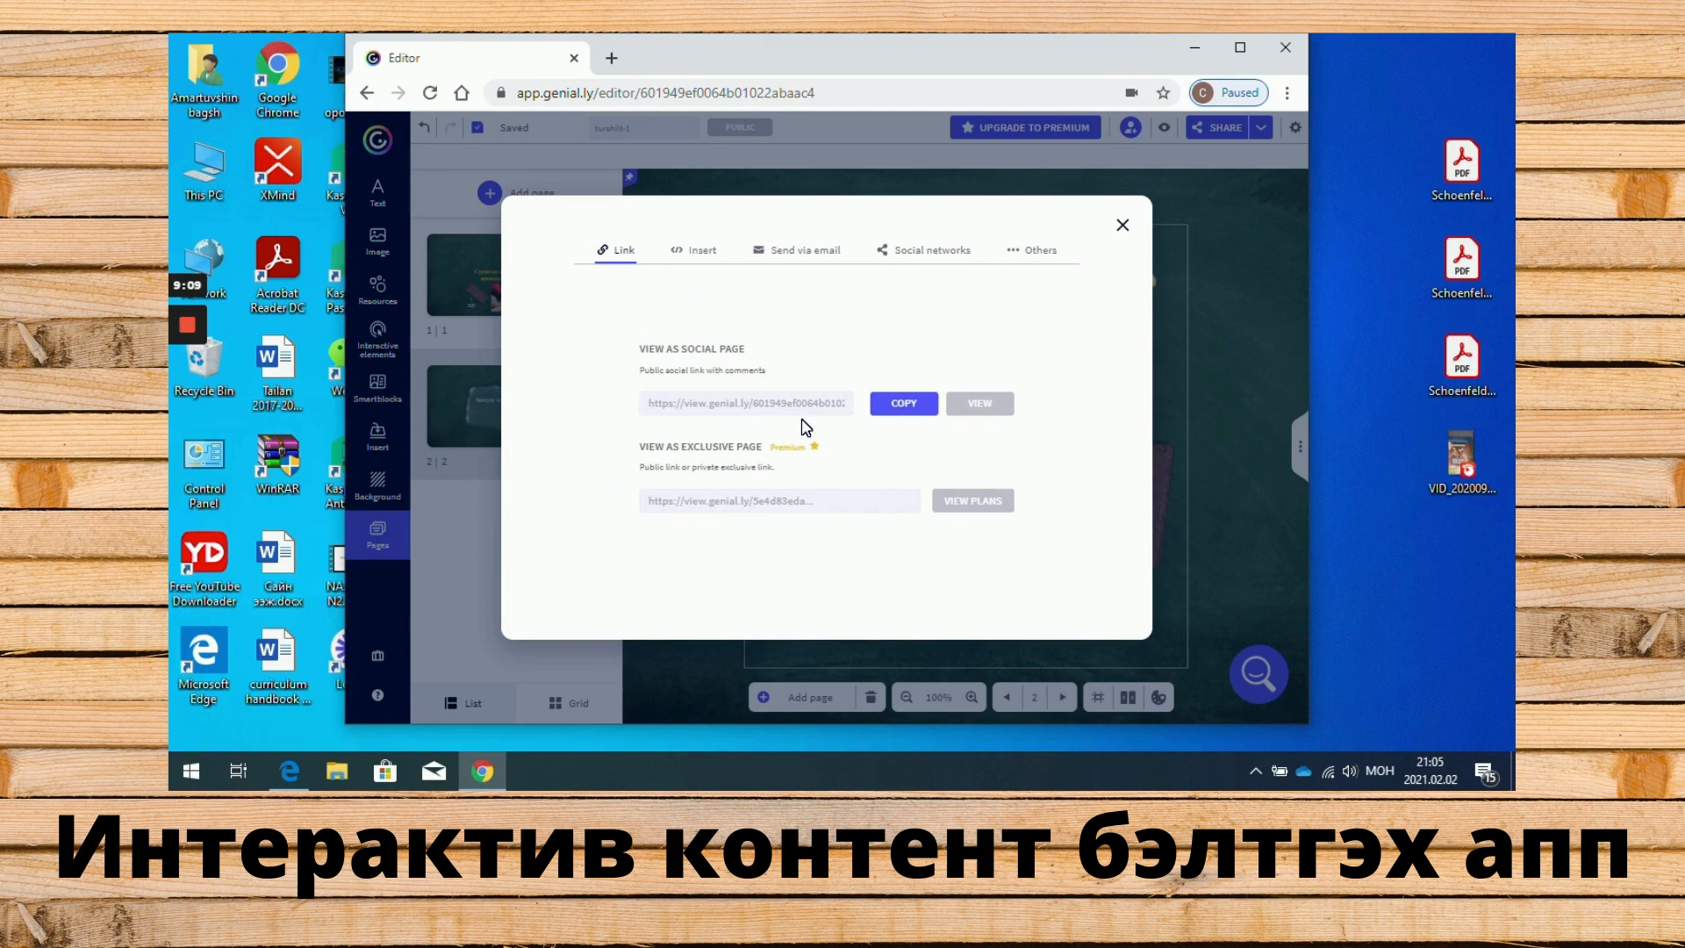
- View the social network sharing options, open the Facebook share page, and return to editing the card
{"action": "left_click", "coordinate": [938, 261]}
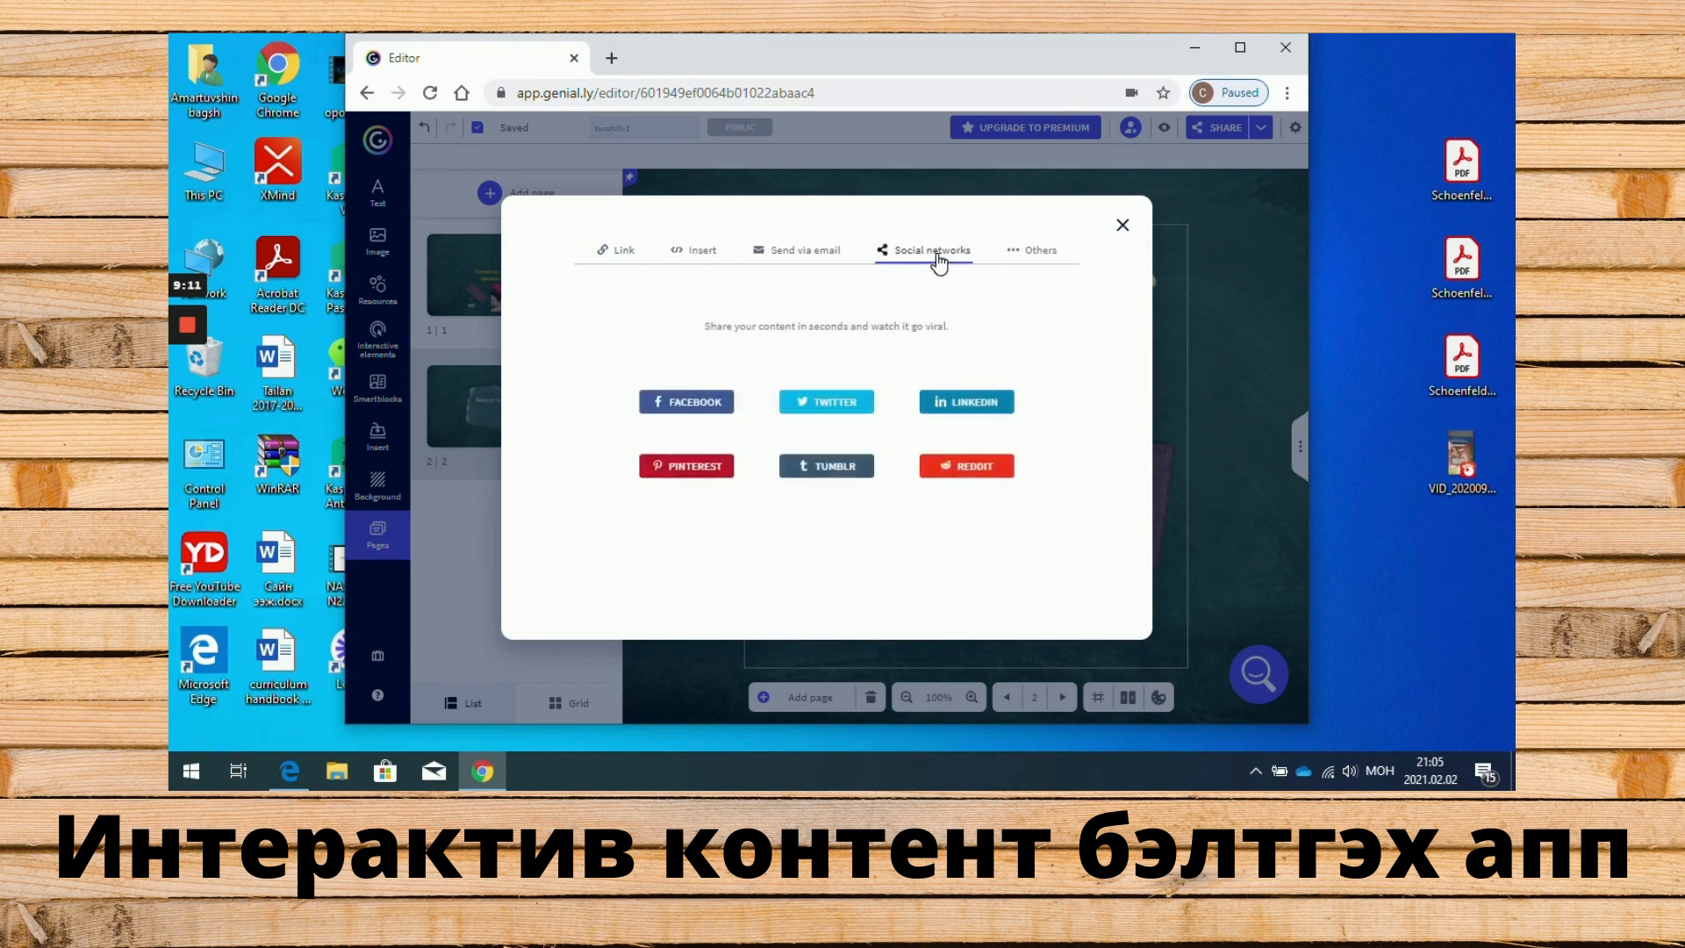
{"action": "left_click", "coordinate": [680, 406]}
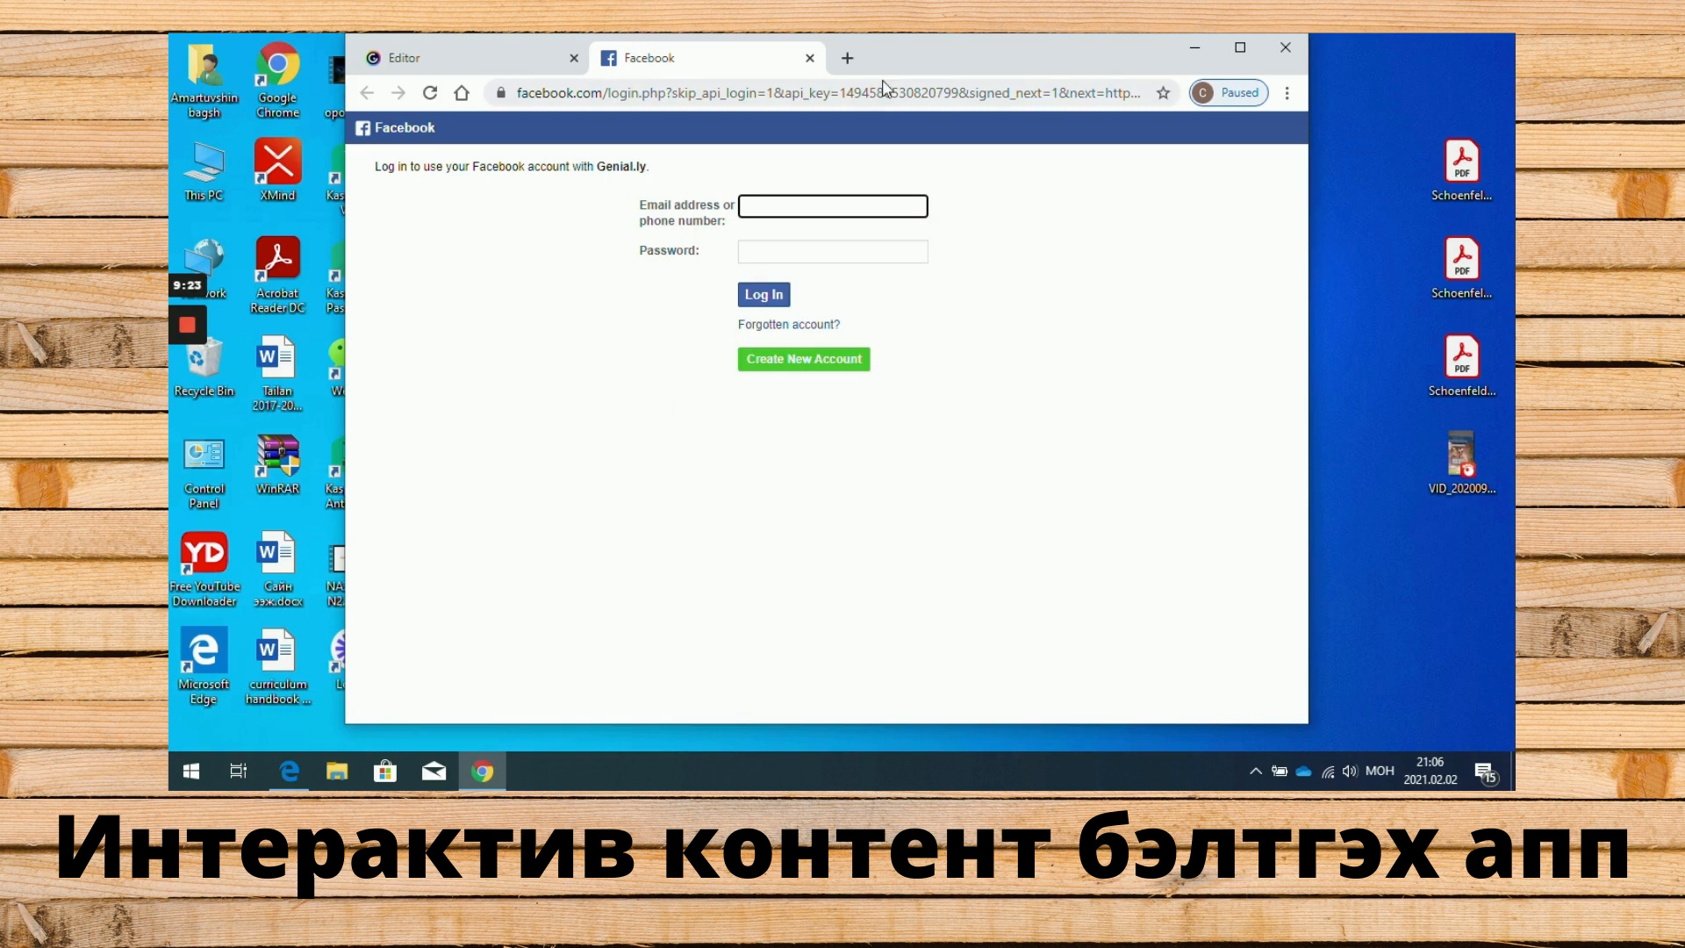
{"action": "left_click", "coordinate": [810, 58]}
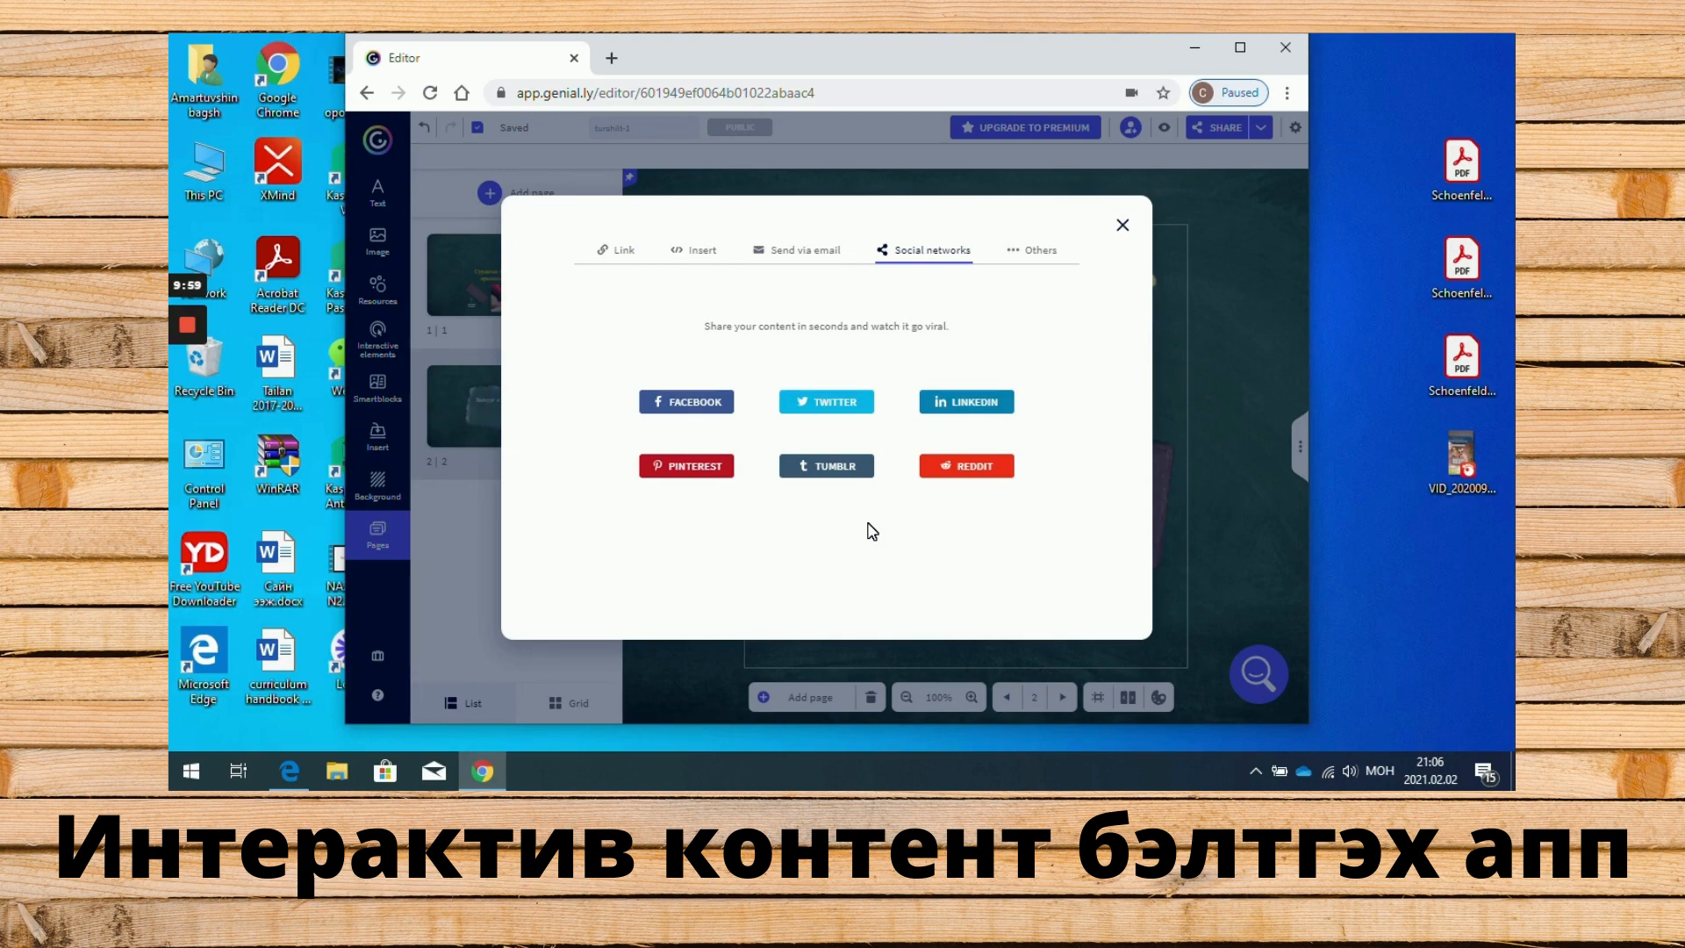
{"action": "left_click", "coordinate": [1122, 225]}
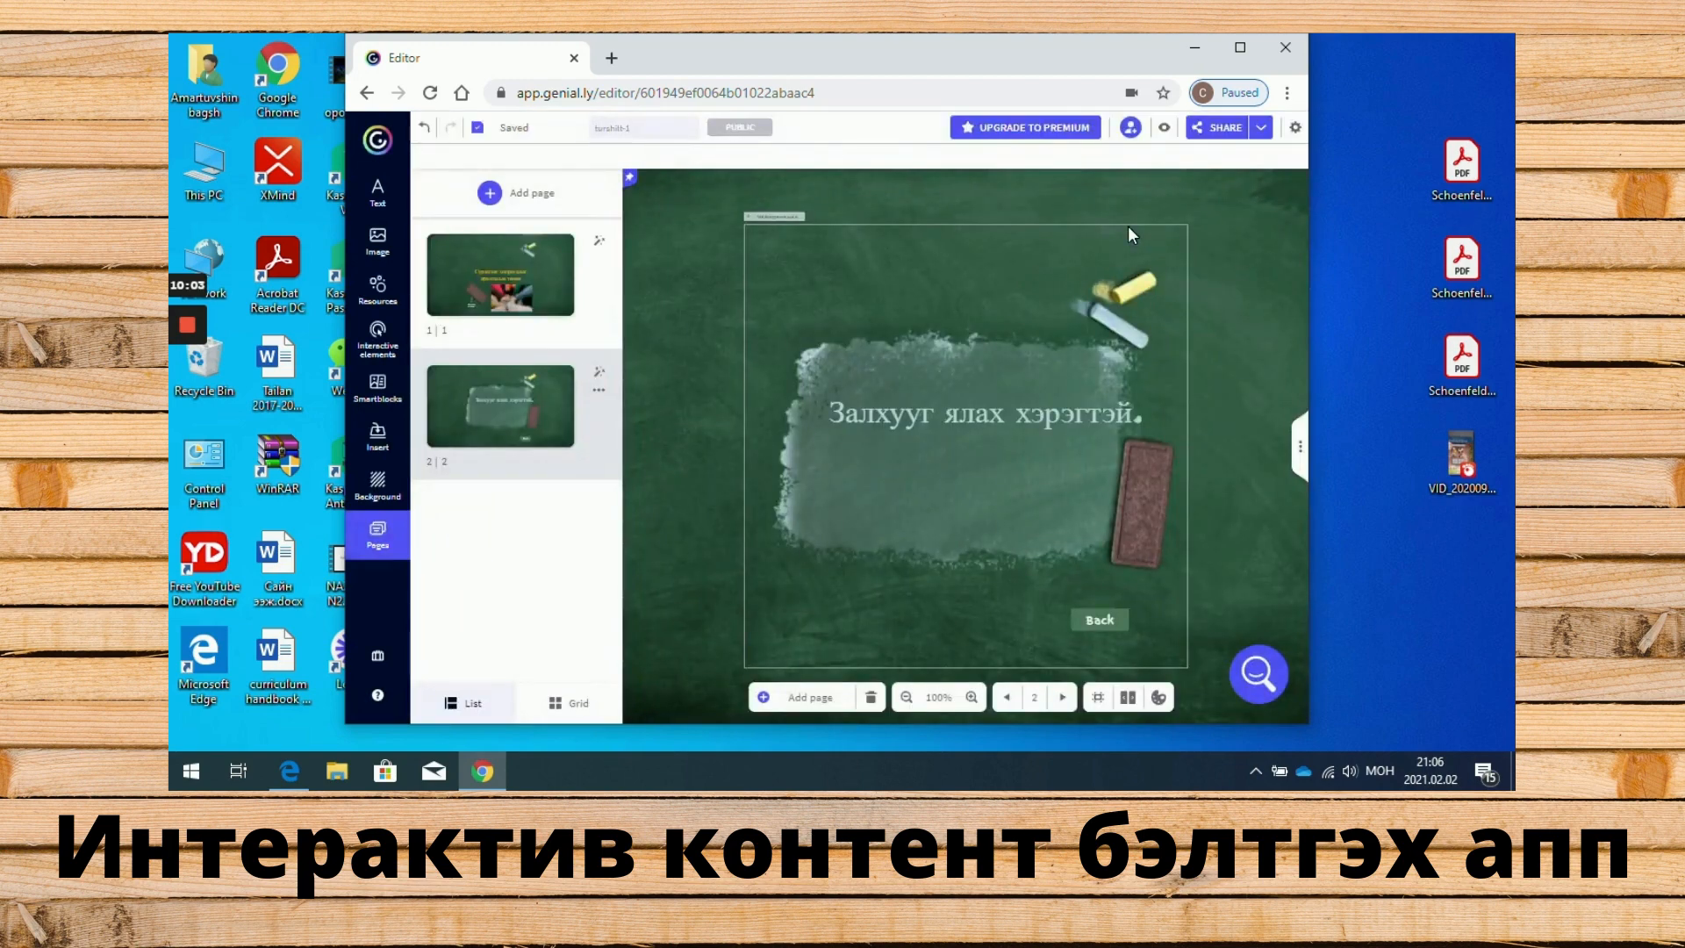